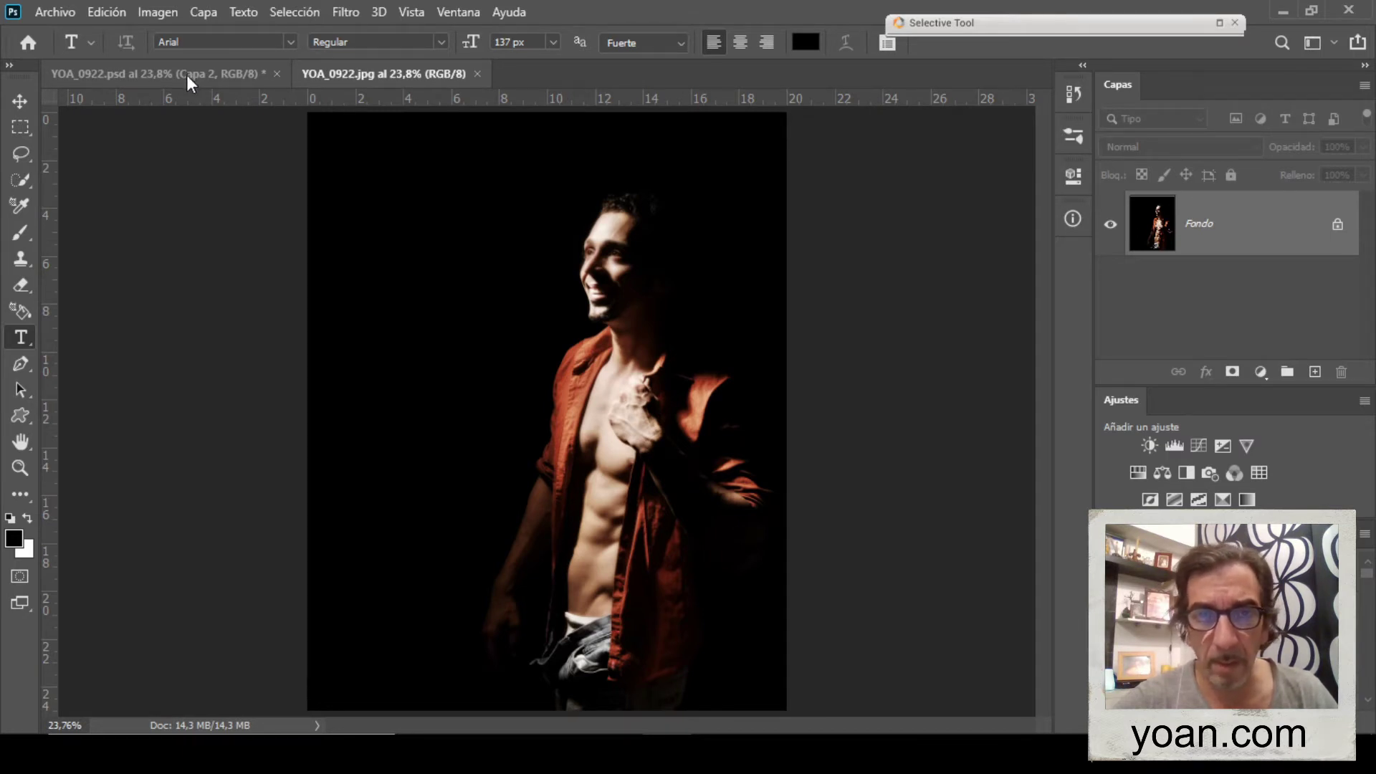
Bring up the annotated YOA_0922.psd and set the Crop tool's overlay to Regla de los tercios
click(186, 74)
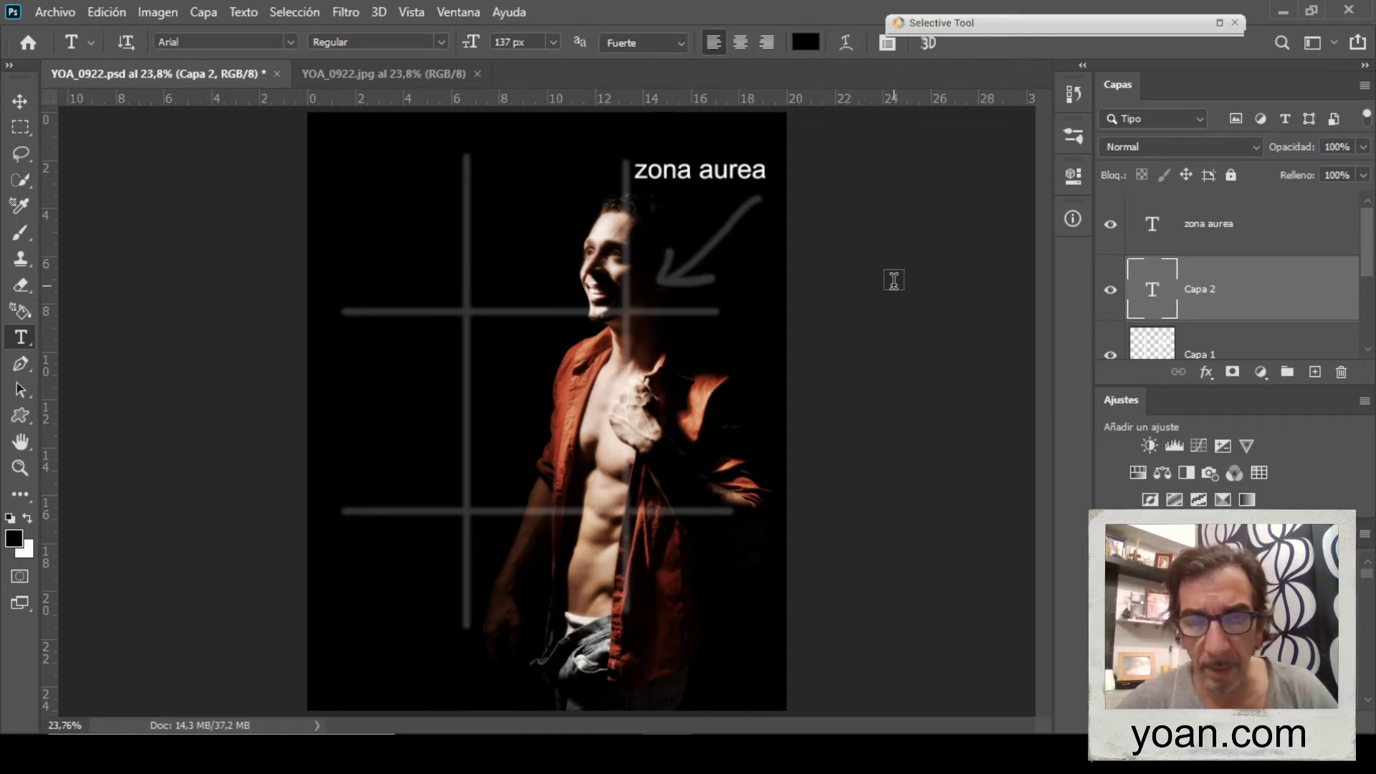
key(c)
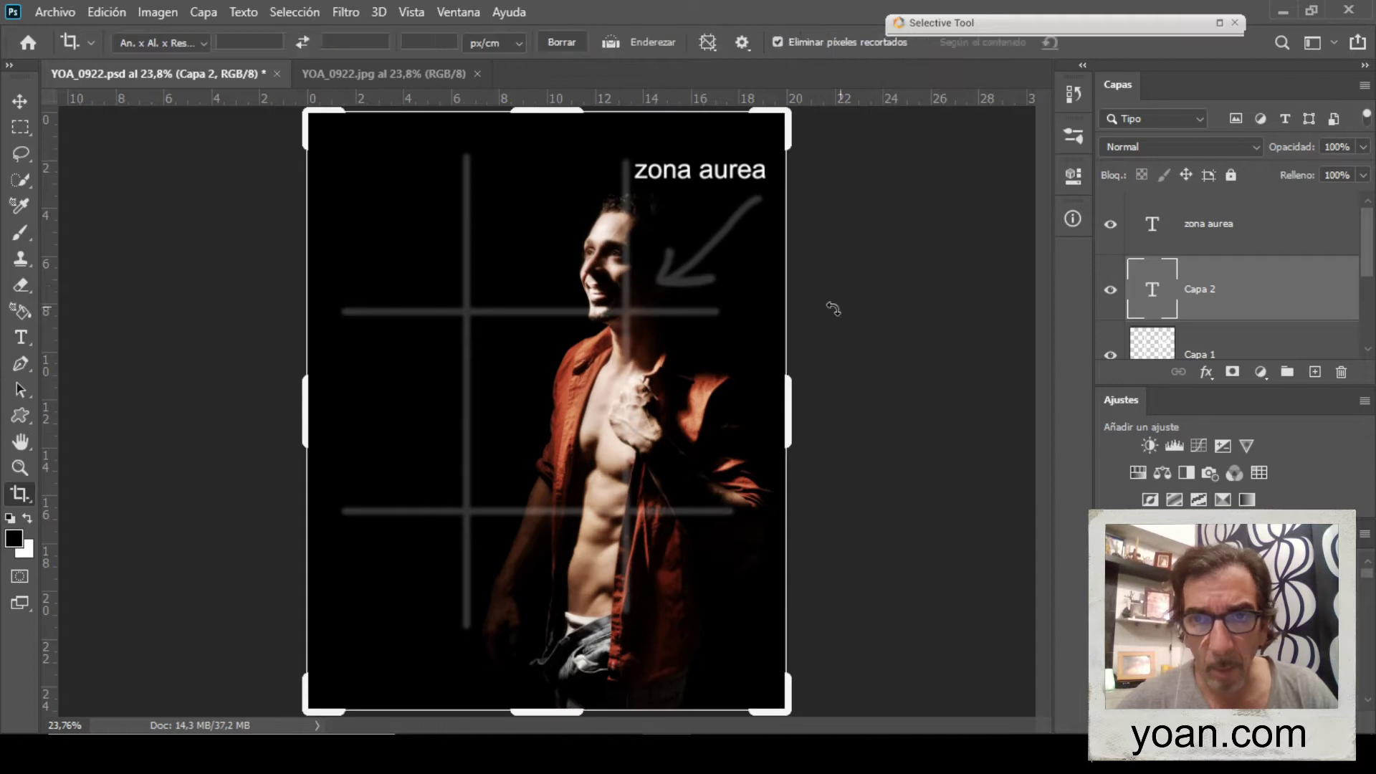
click(716, 47)
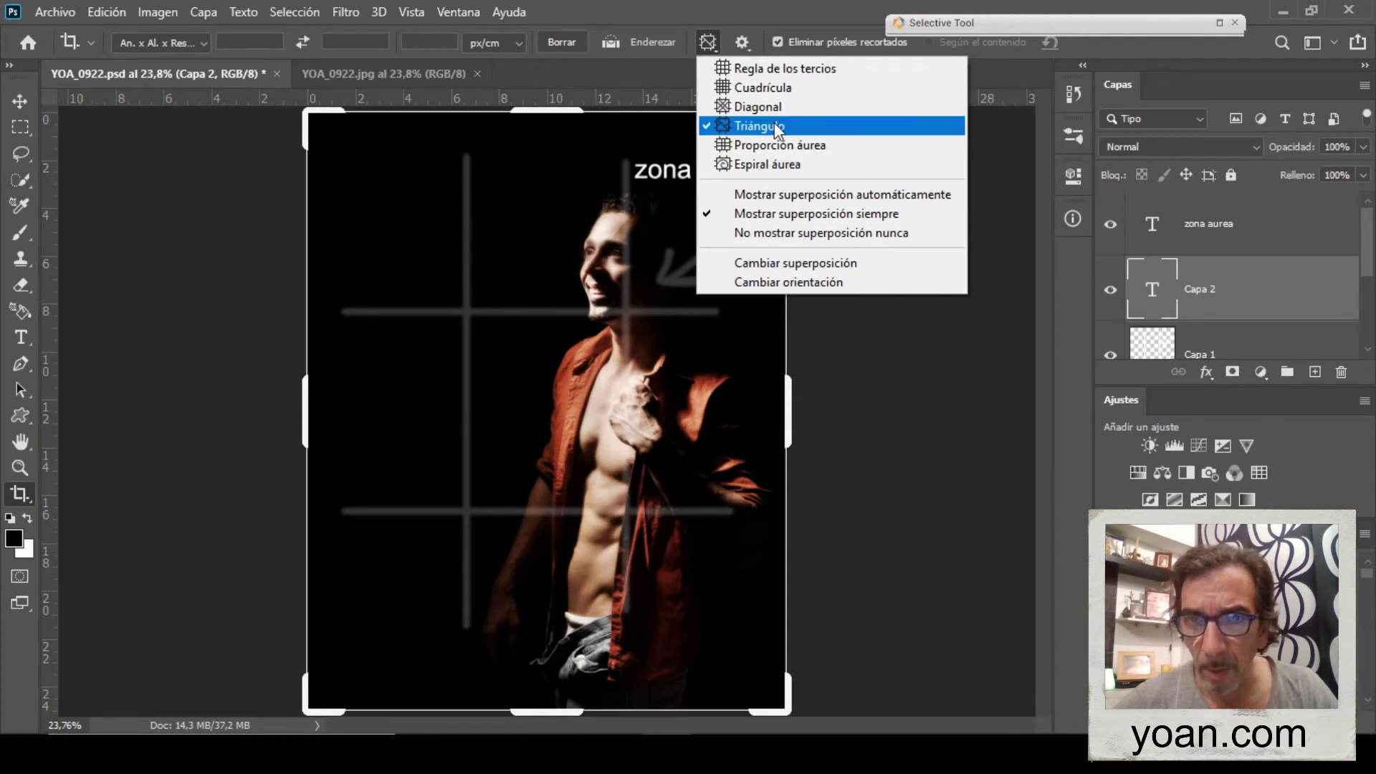
click(776, 69)
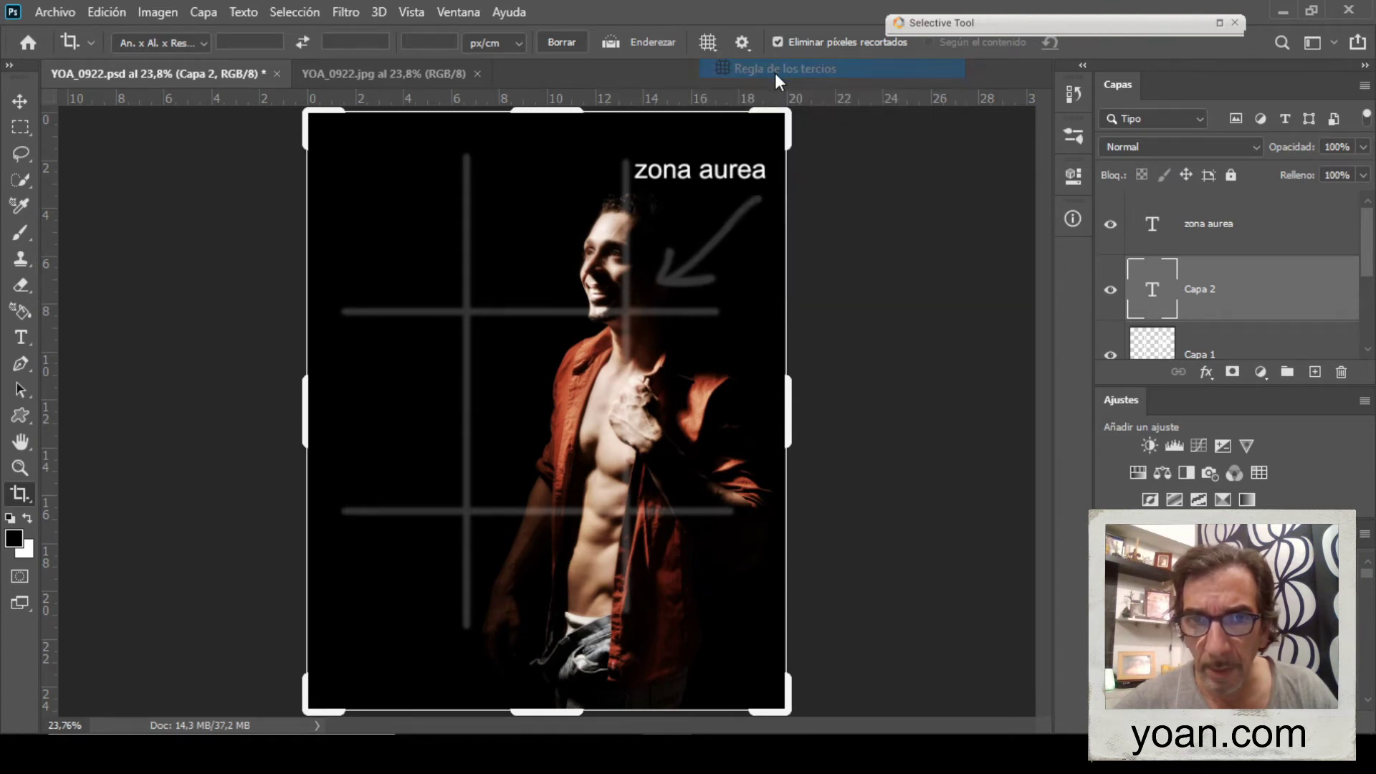
click(677, 208)
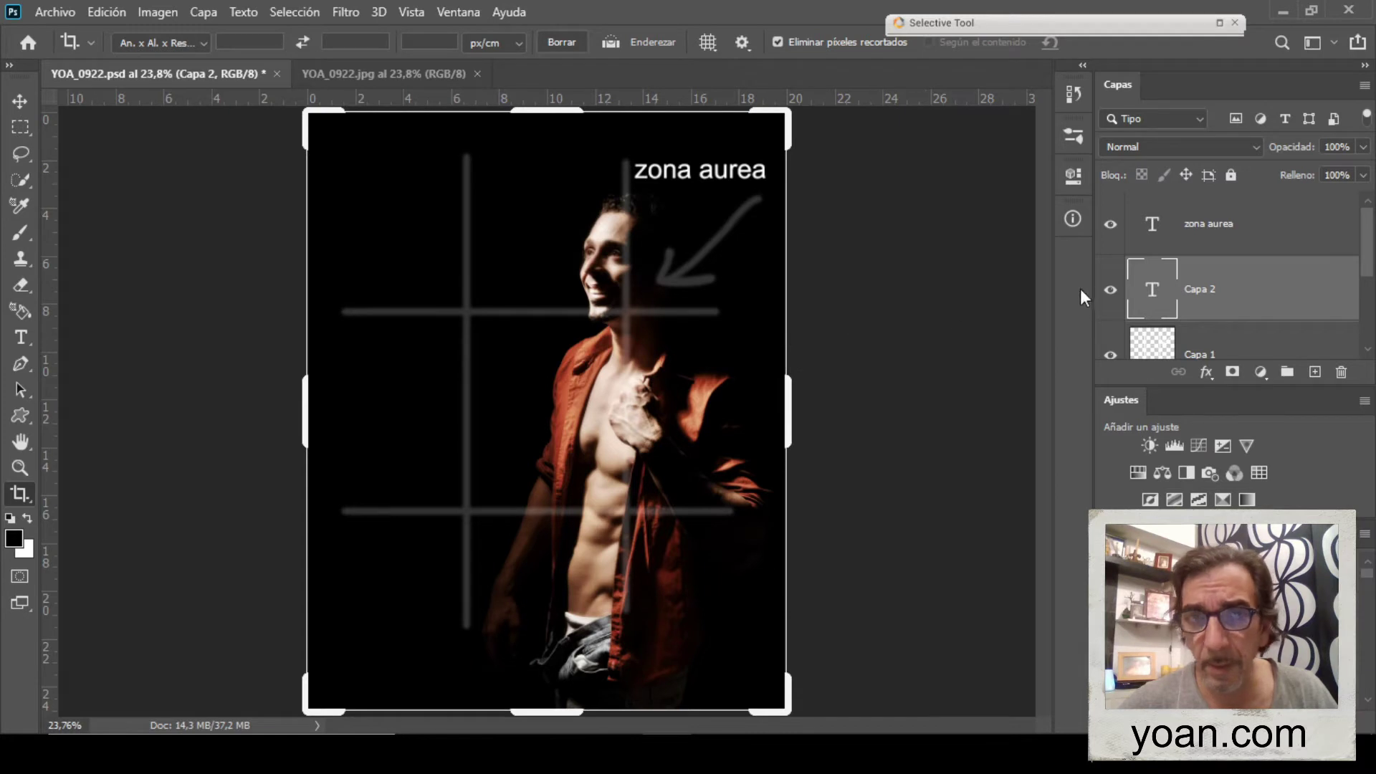
Hide the zona aurea, Capa 2 and Capa 1 layers and add a new empty layer directly above Capa 1
drag(1110, 233, 1110, 326)
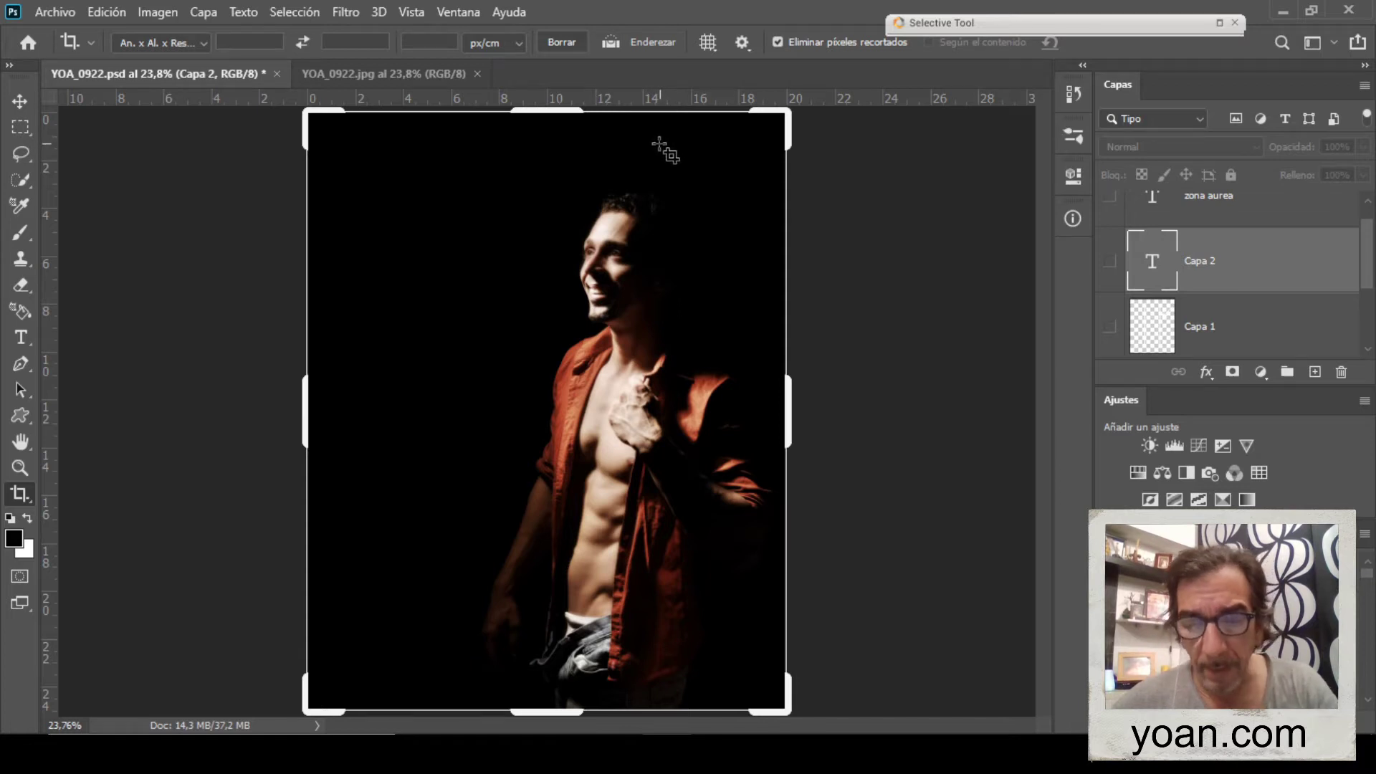
key(l)
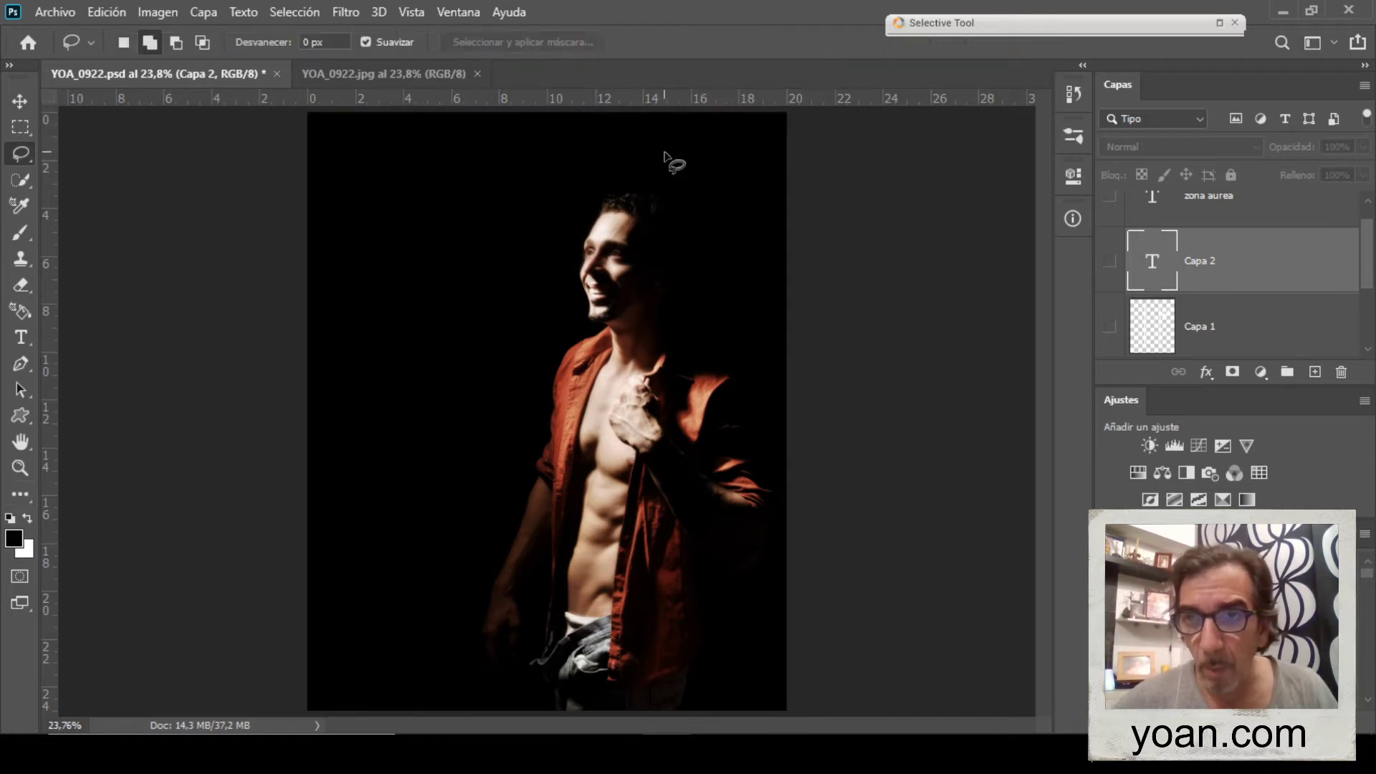
click(1306, 335)
click(1315, 371)
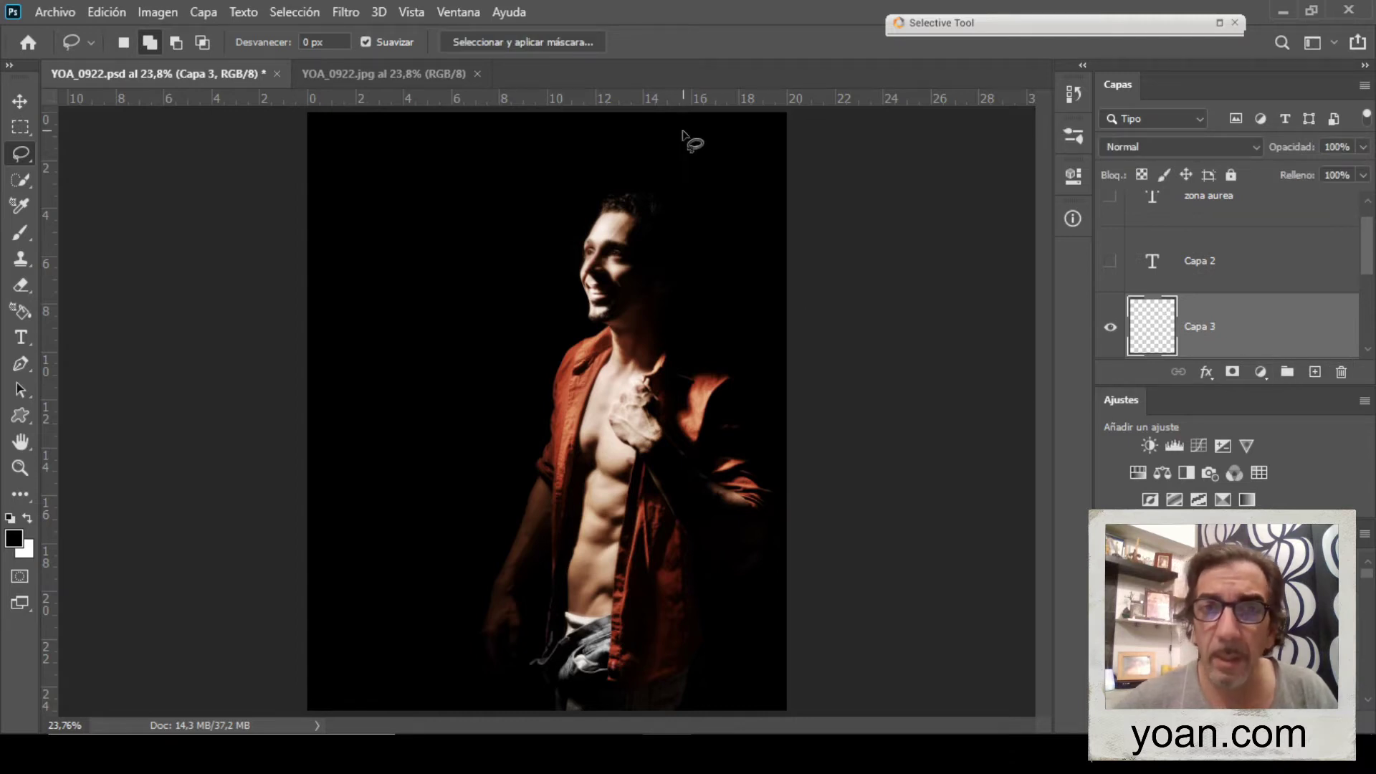
Paint a white line with the 40 px Brush from the upper-right corner over the man's head to the lower-left edge, and undo it
key(b)
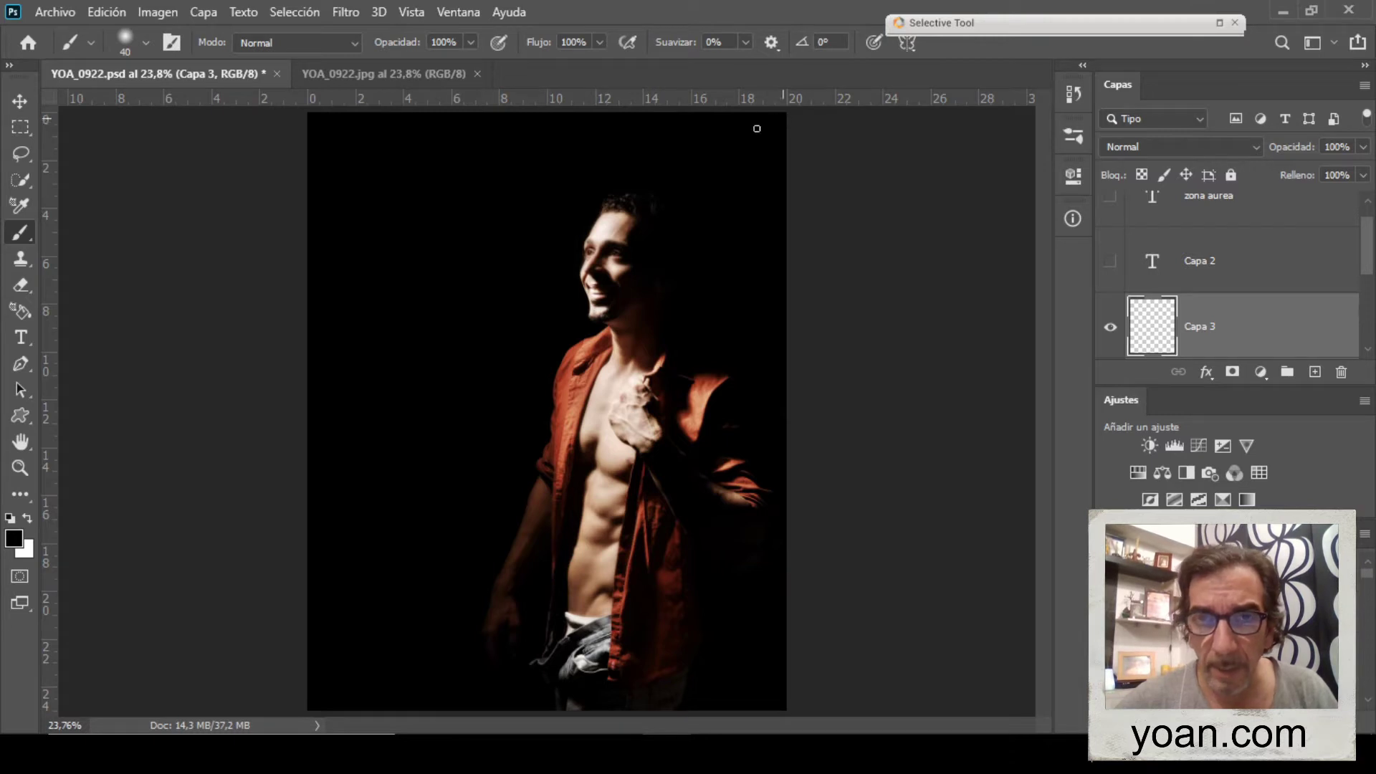
drag(594, 192, 618, 189)
key(x)
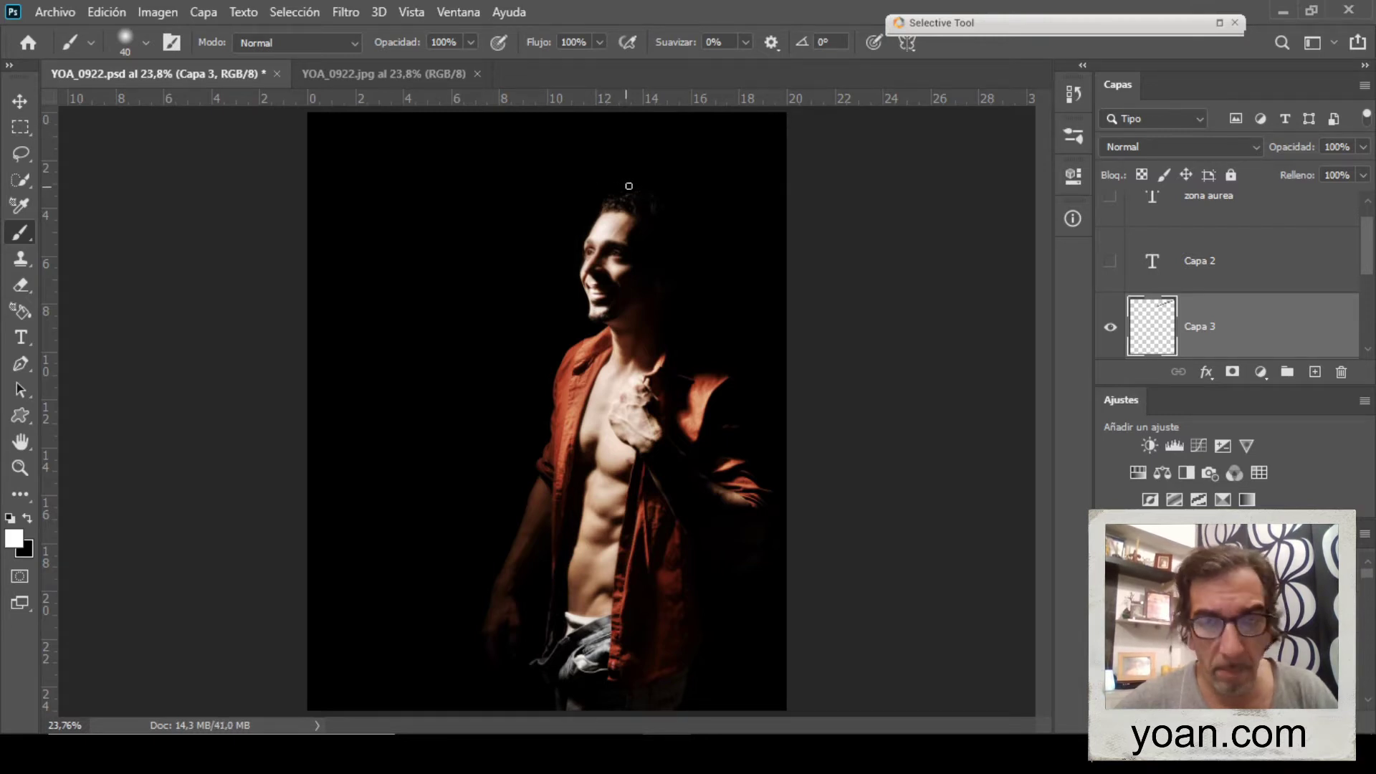
mouse_move(781, 114)
mouse_down()
mouse_move(642, 167)
mouse_move(494, 343)
mouse_move(321, 724)
mouse_up()
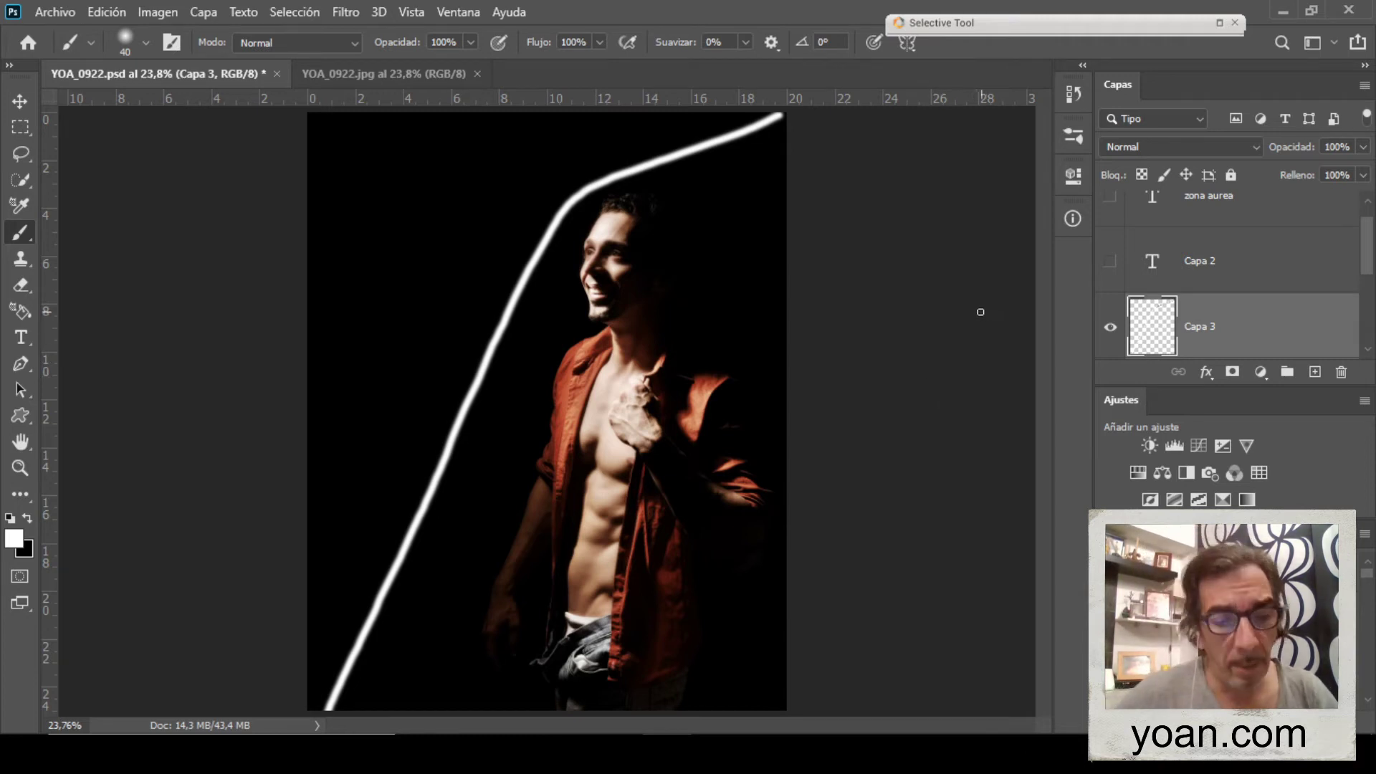
key(ctrl+z)
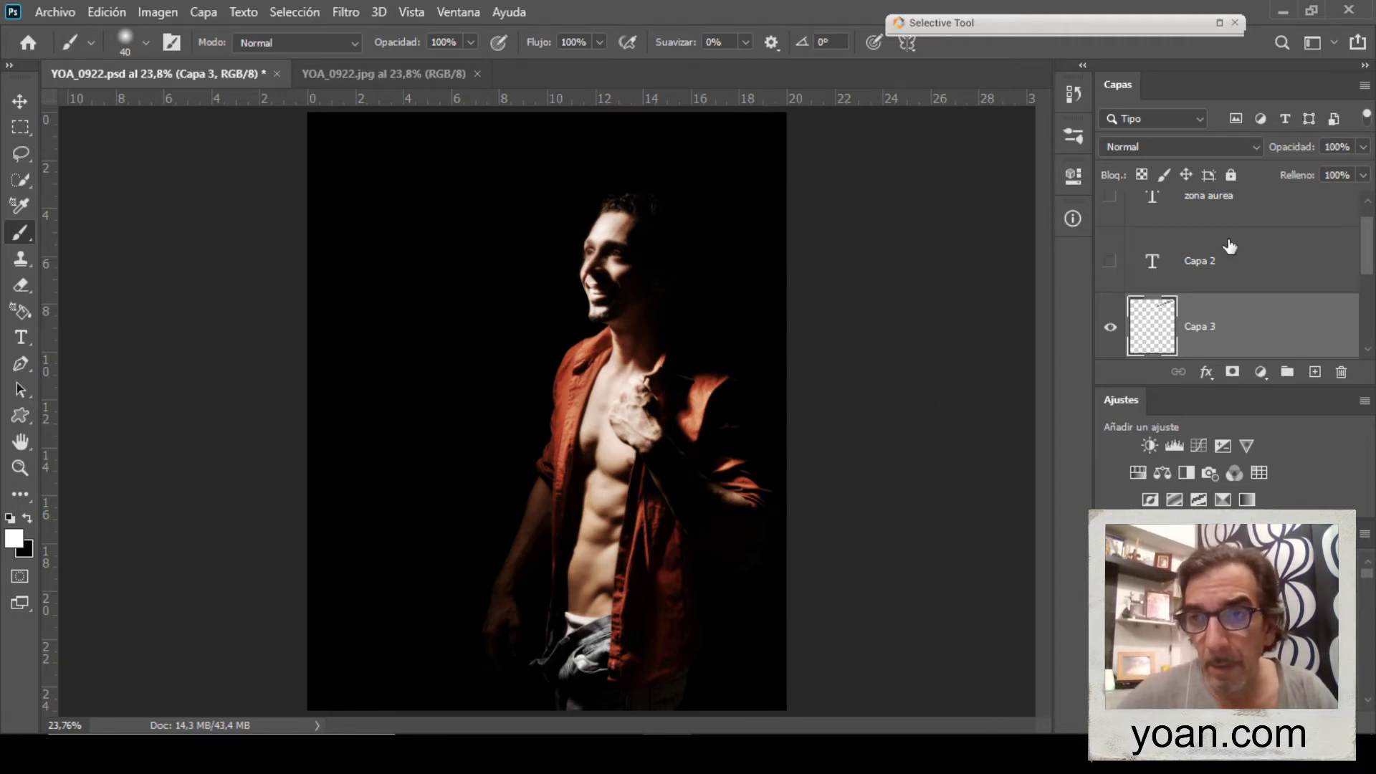
Start a crop preview of the portrait with the thirds grid, and compare it with the Diagonal and Triángulo overlays
scroll(1367, 258, up, 1)
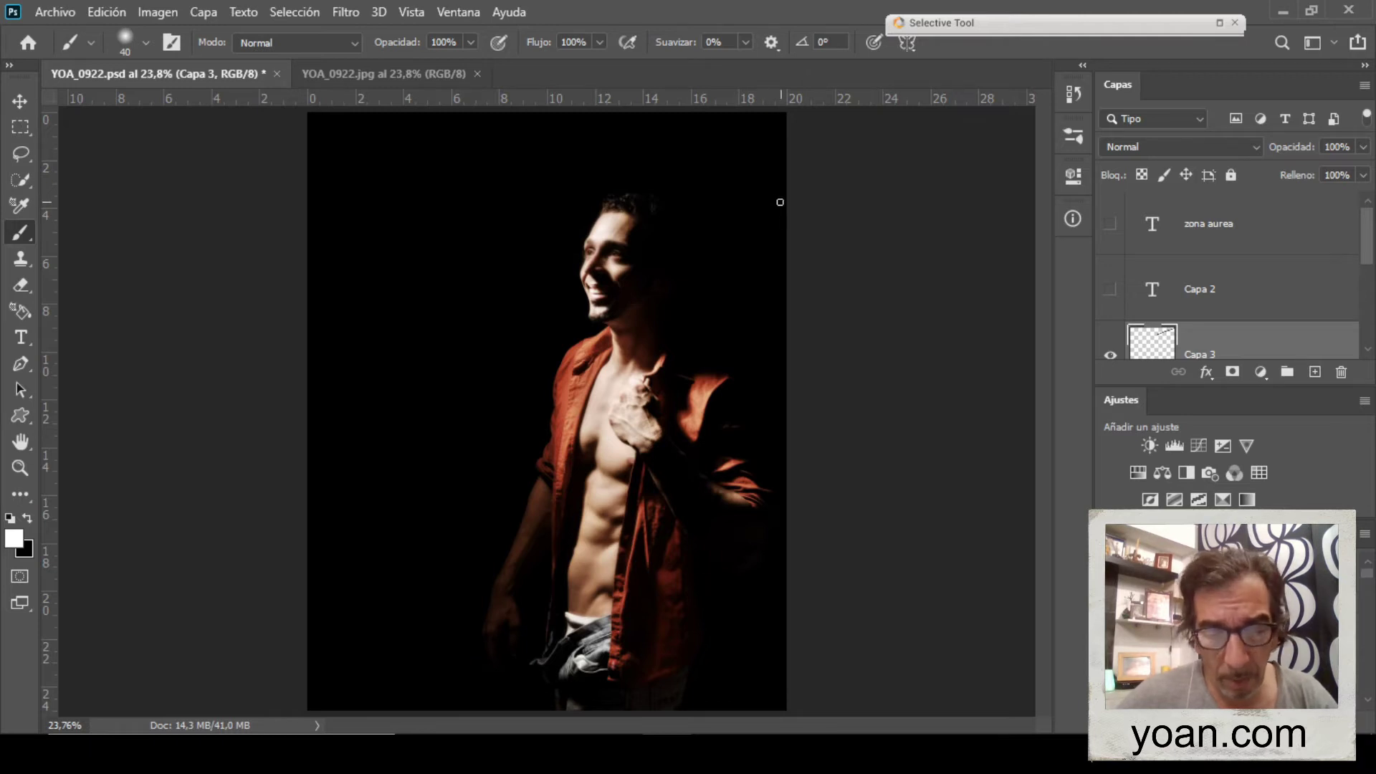
key(c)
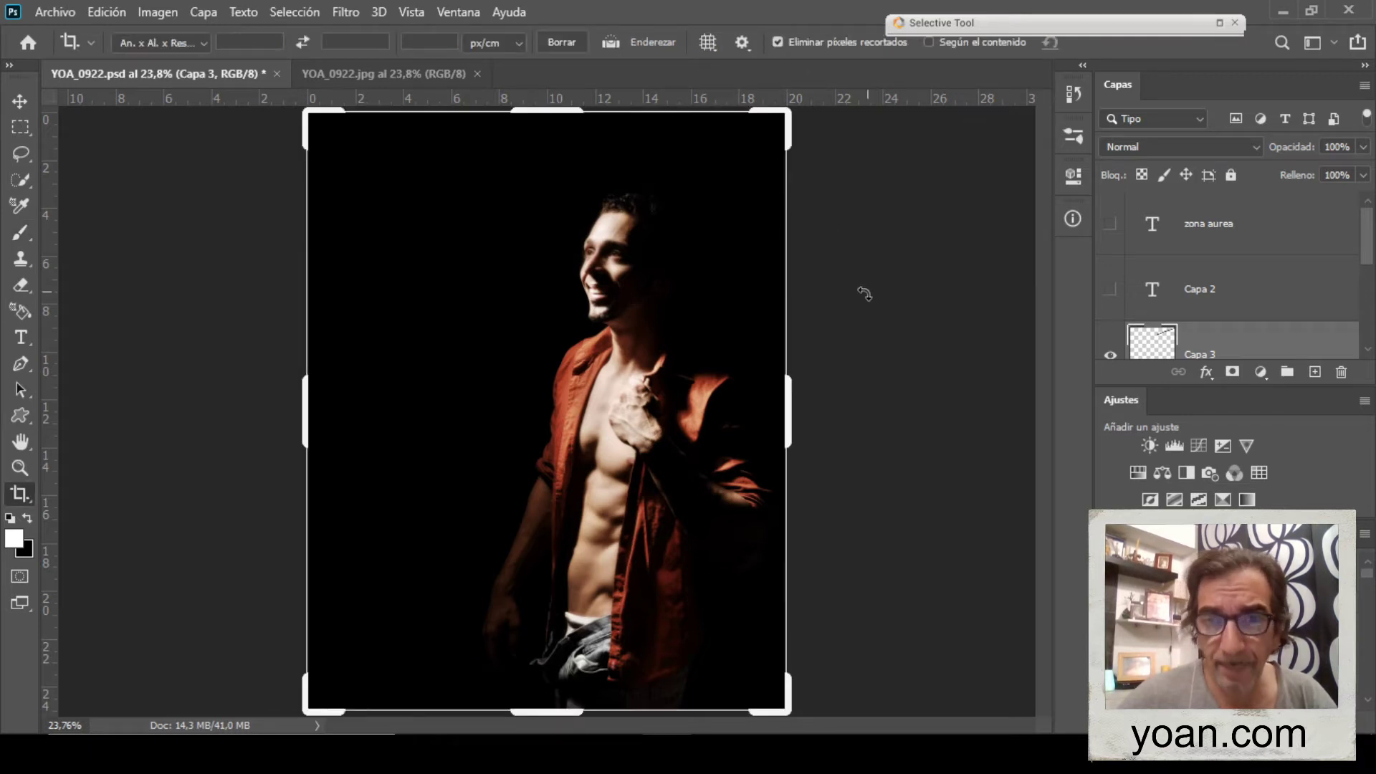
click(726, 317)
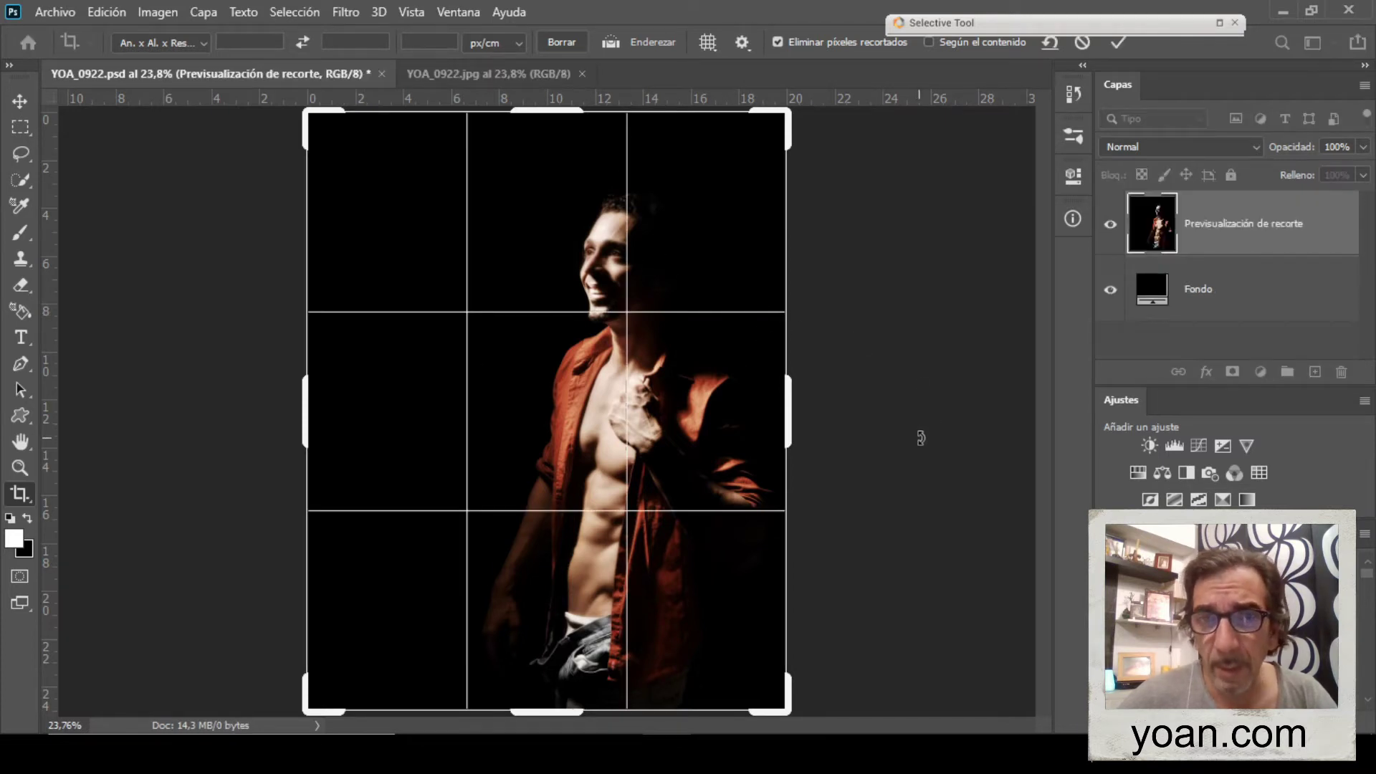
click(712, 40)
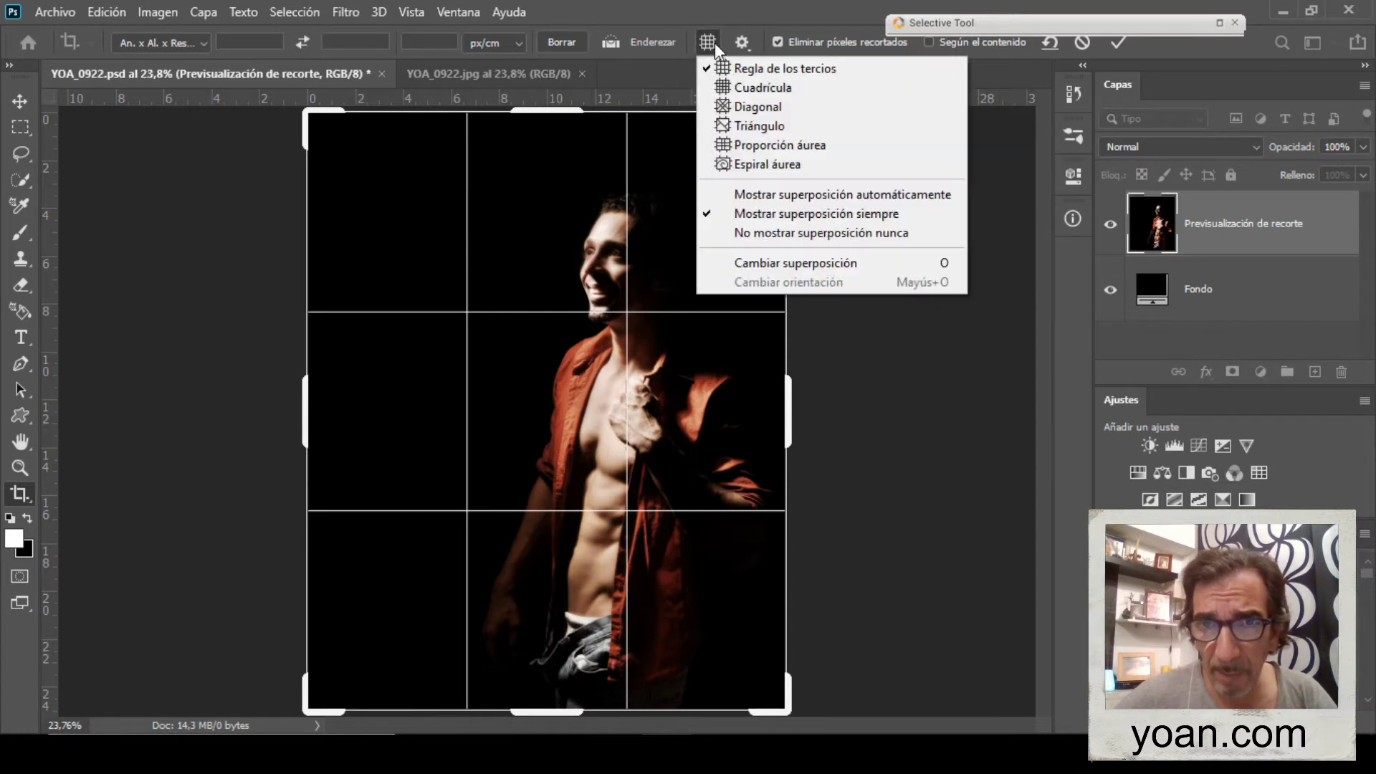
click(767, 107)
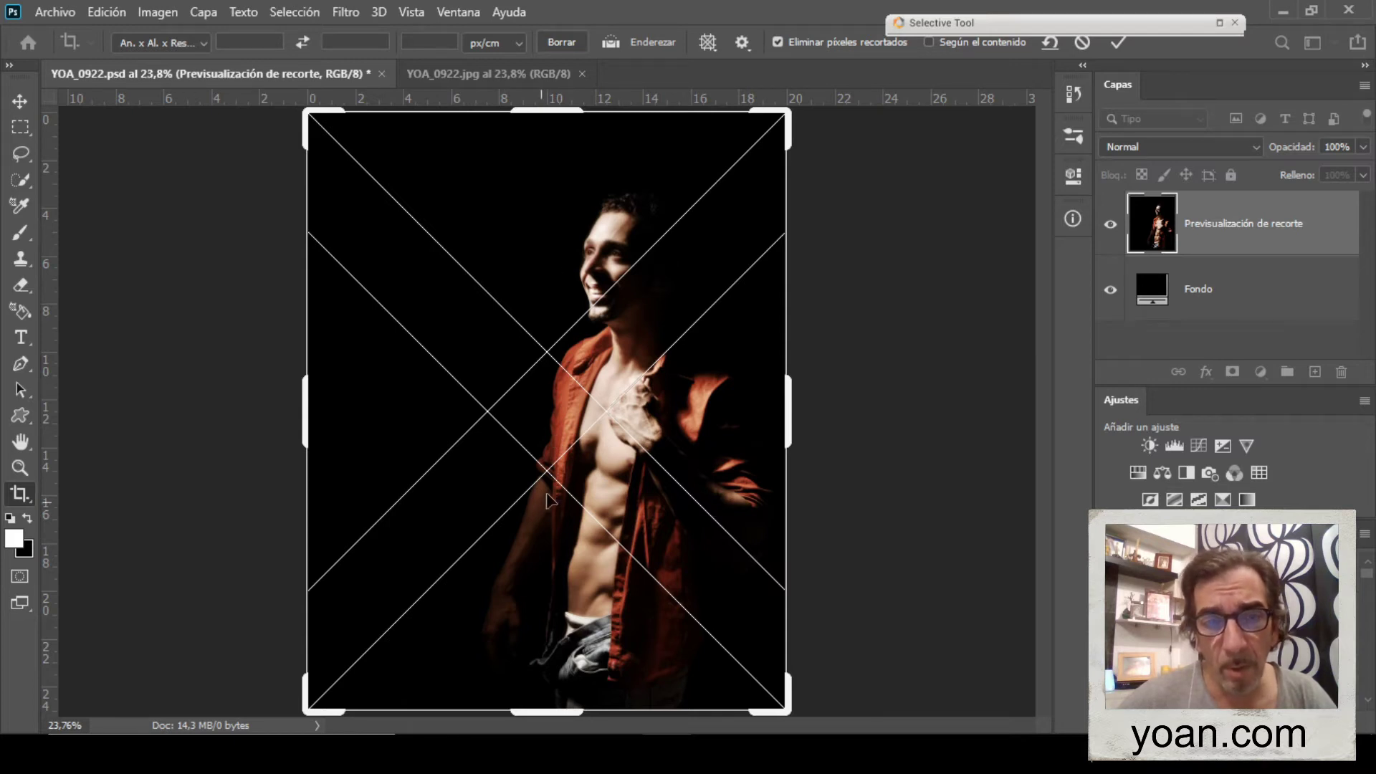
click(709, 43)
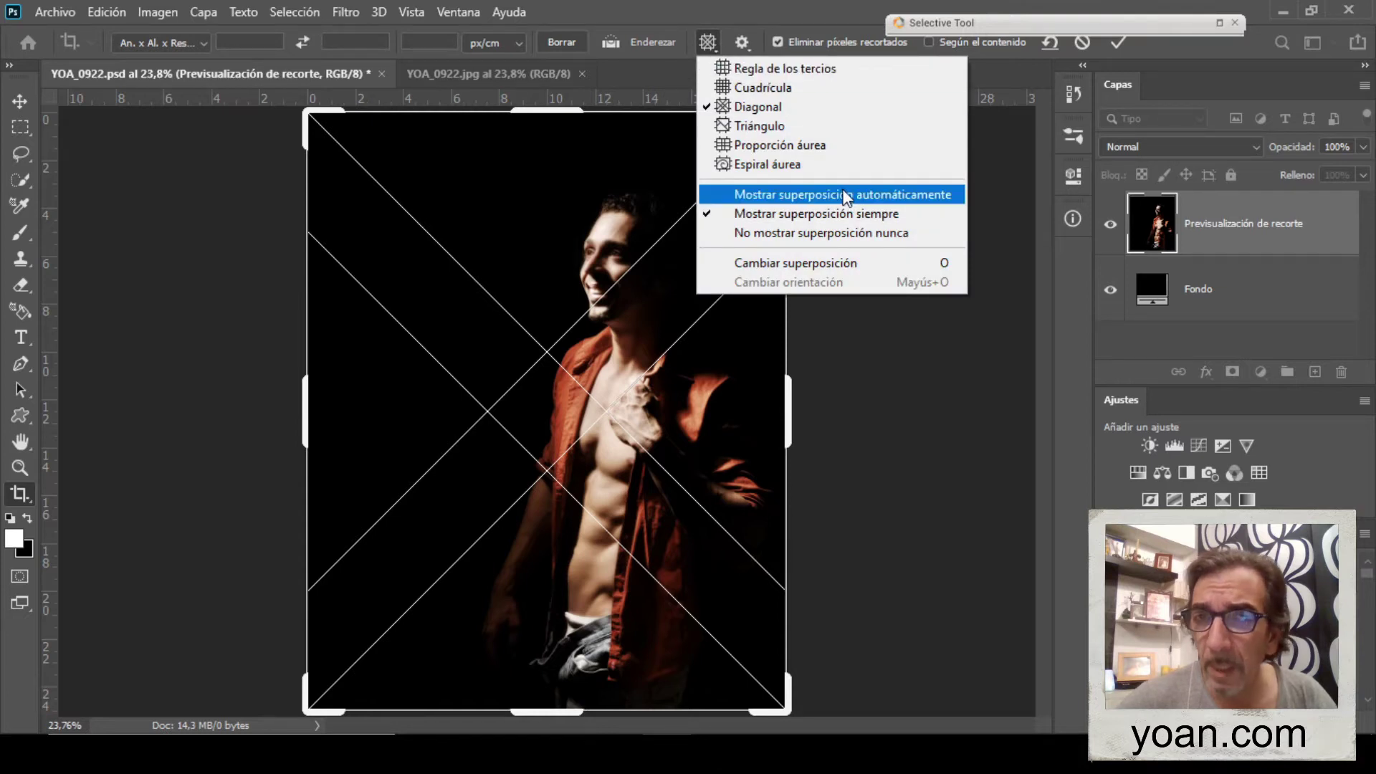
click(764, 126)
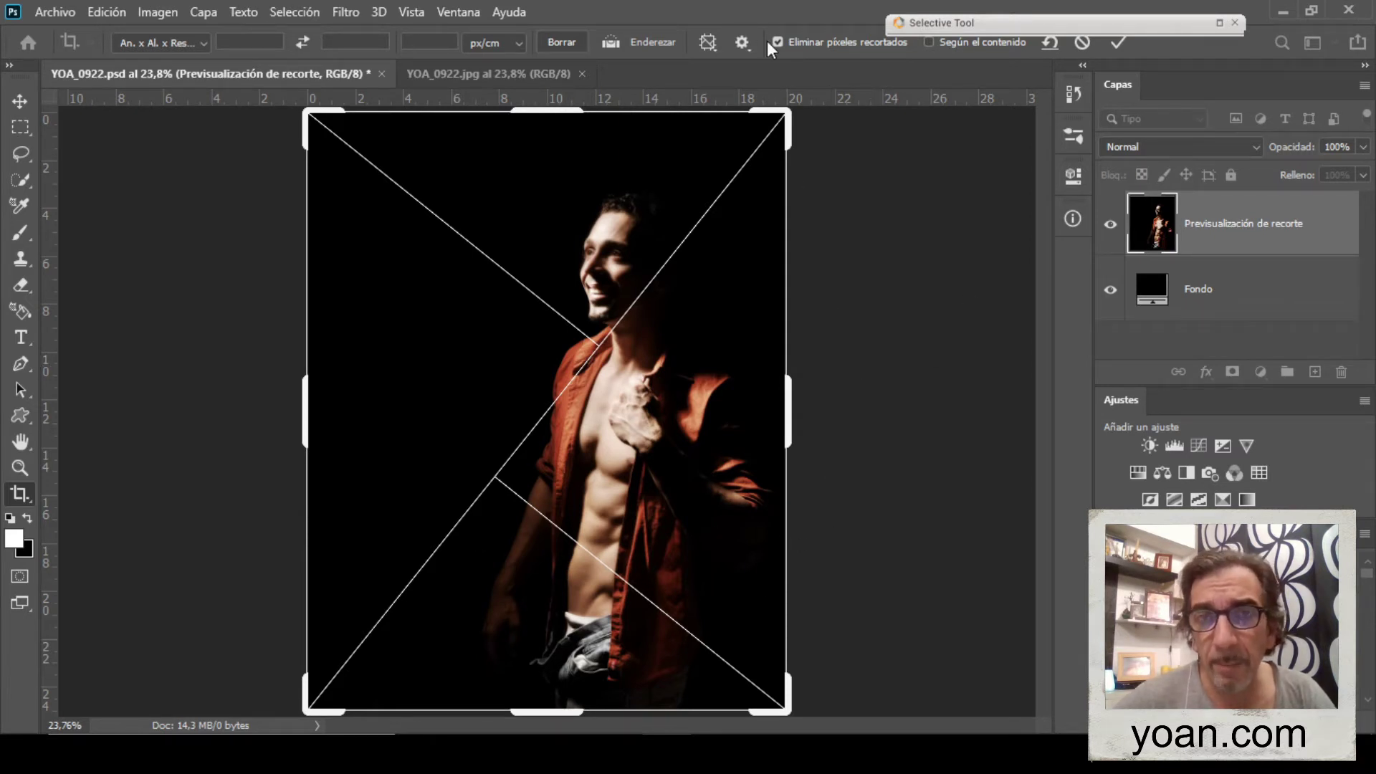
Show the Espiral áurea overlay, change its orientation until the spiral centres beside the man's face, and cancel the crop
click(712, 47)
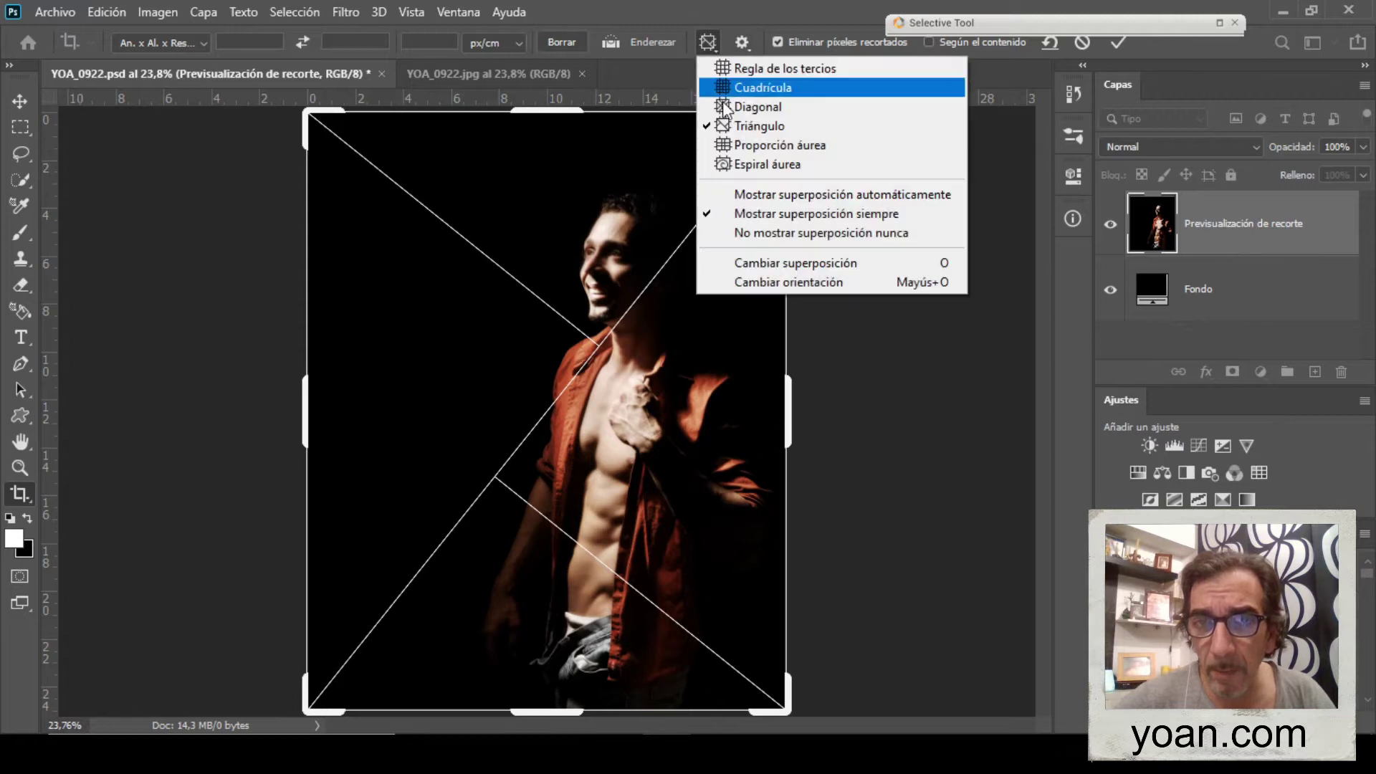
click(772, 169)
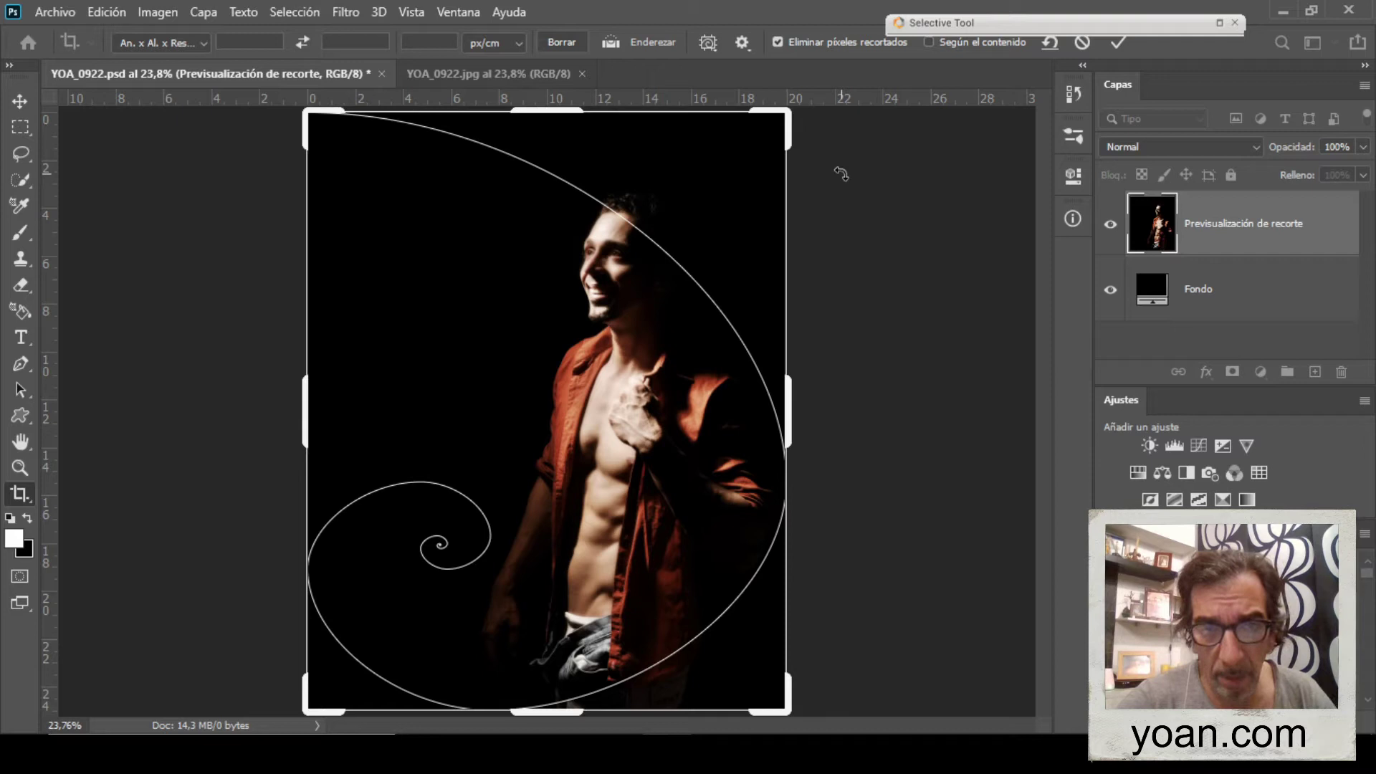
key(shift+o)
key(shift+o)
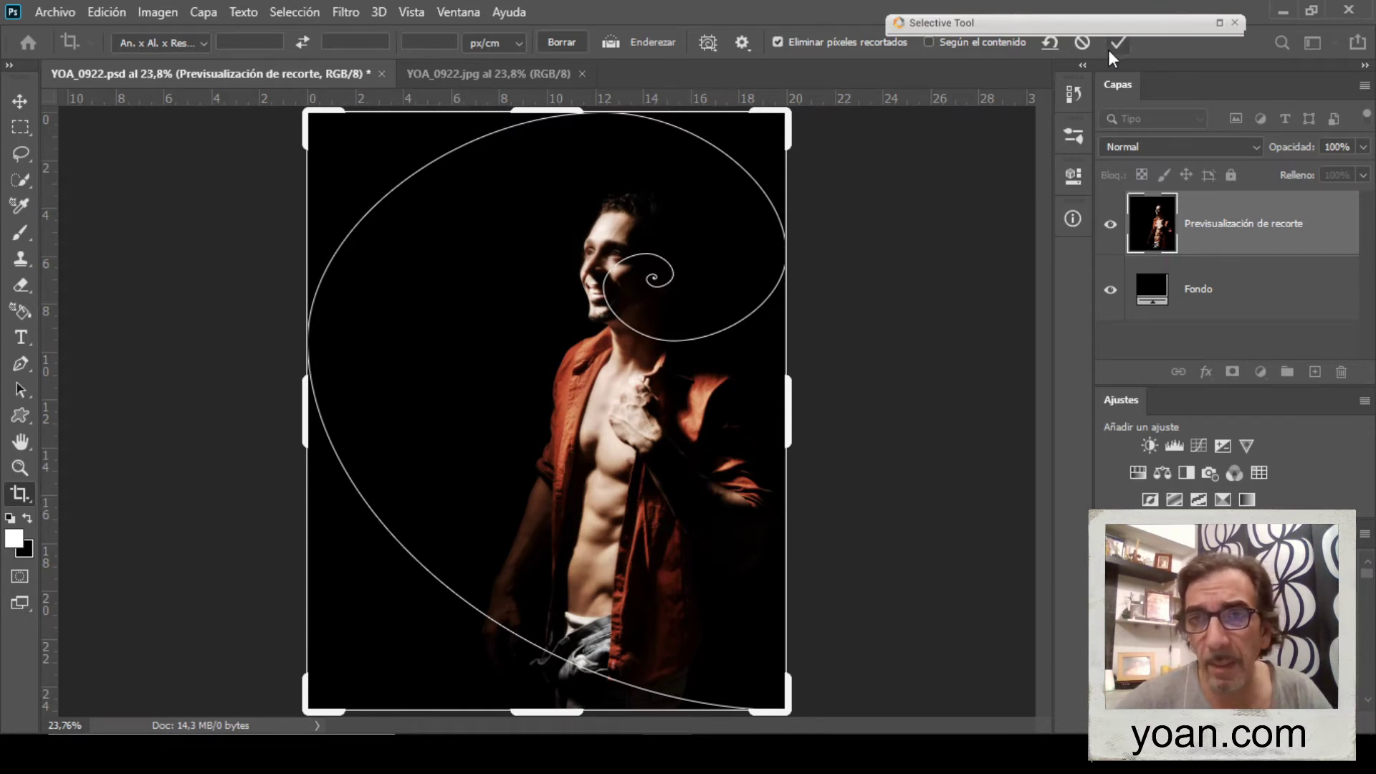
key(Escape)
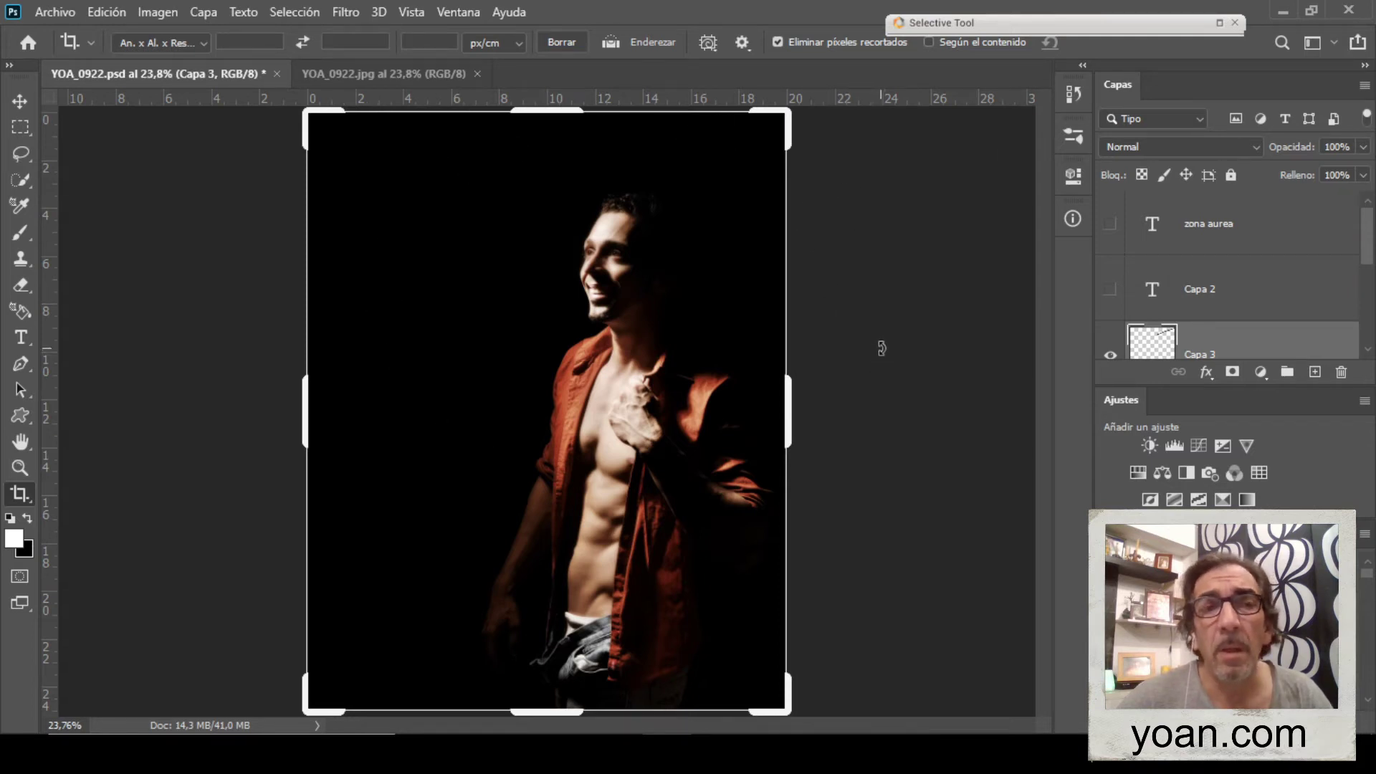
Close the YOA_0922.jpg and YOA_0922.psd documents
click(478, 75)
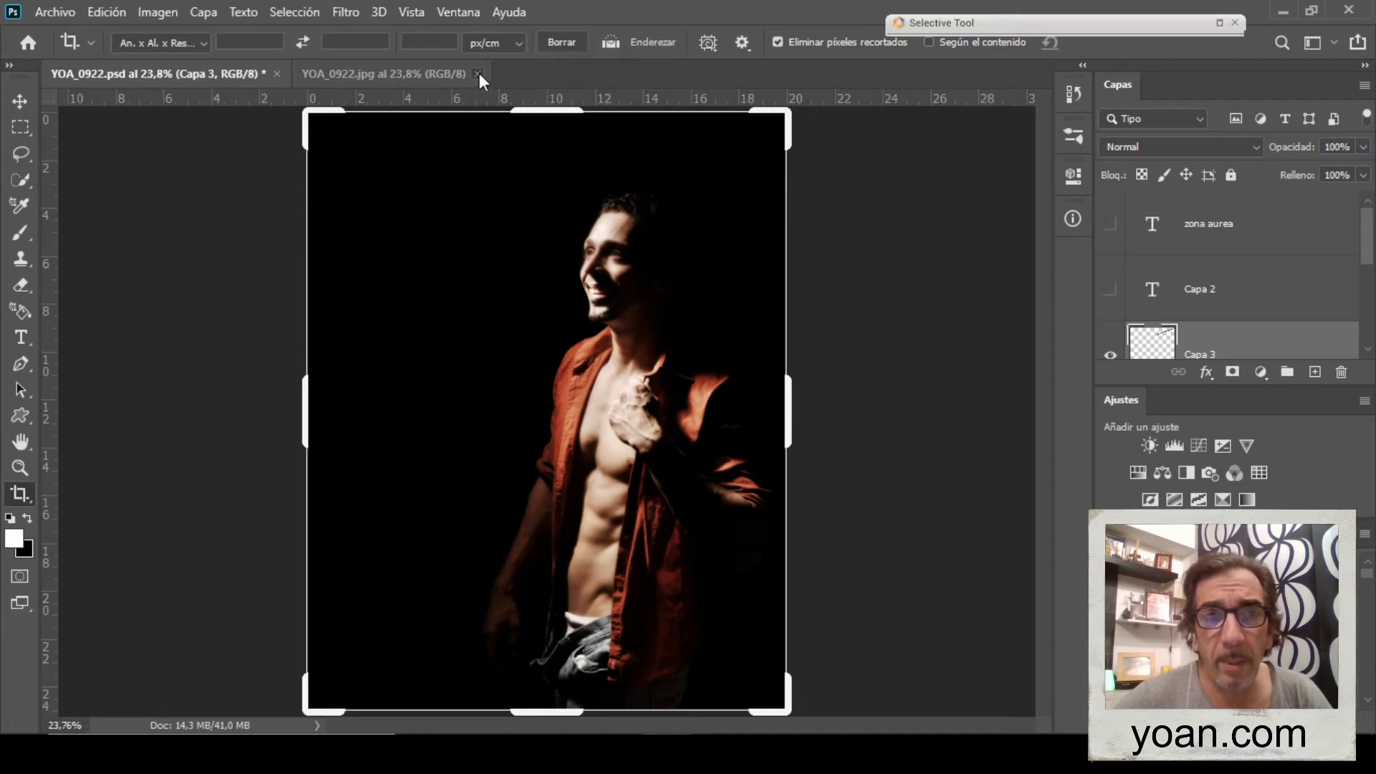
click(278, 74)
click(736, 297)
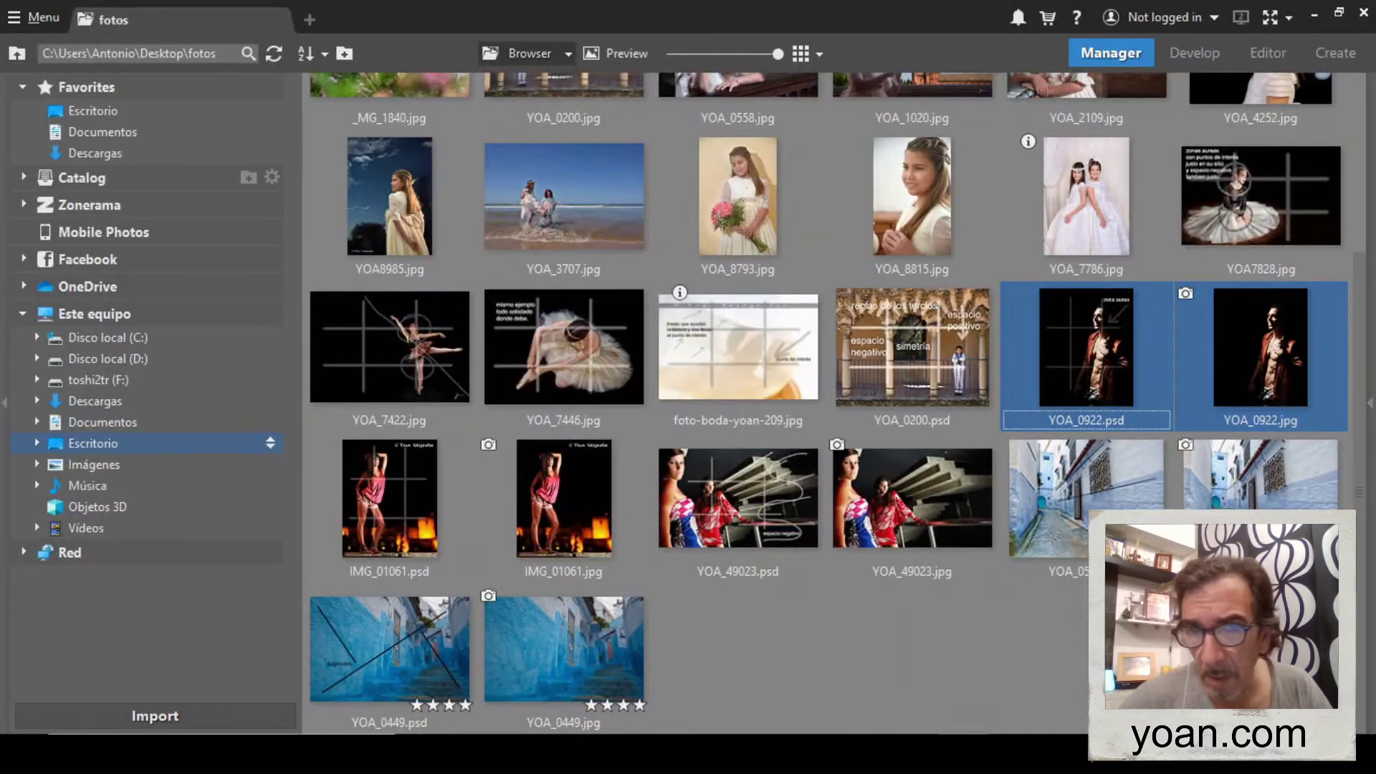
Open IMG_01061.psd and IMG_01061.jpg from the photo browser's fotos folder in Photoshop
click(530, 503)
ctrl+click(423, 530)
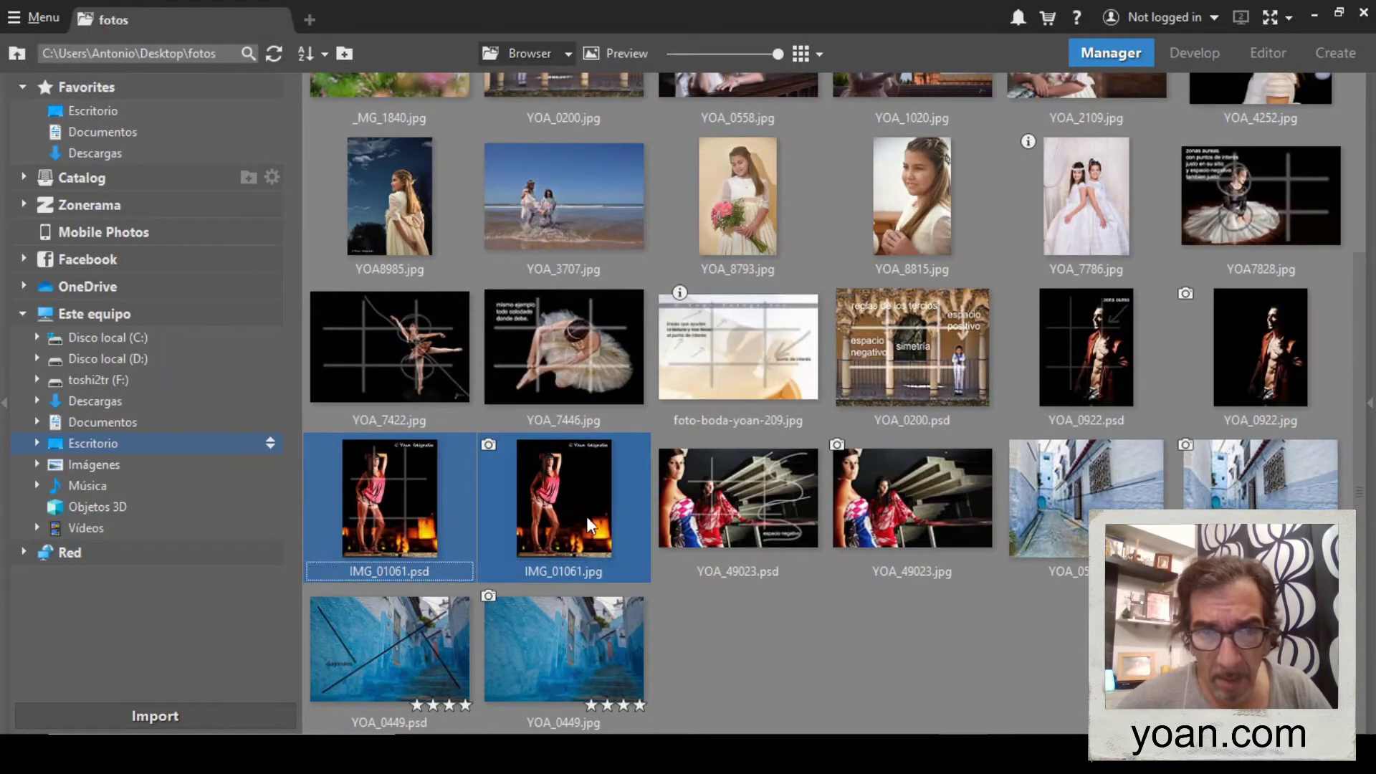
drag(574, 506, 1168, 74)
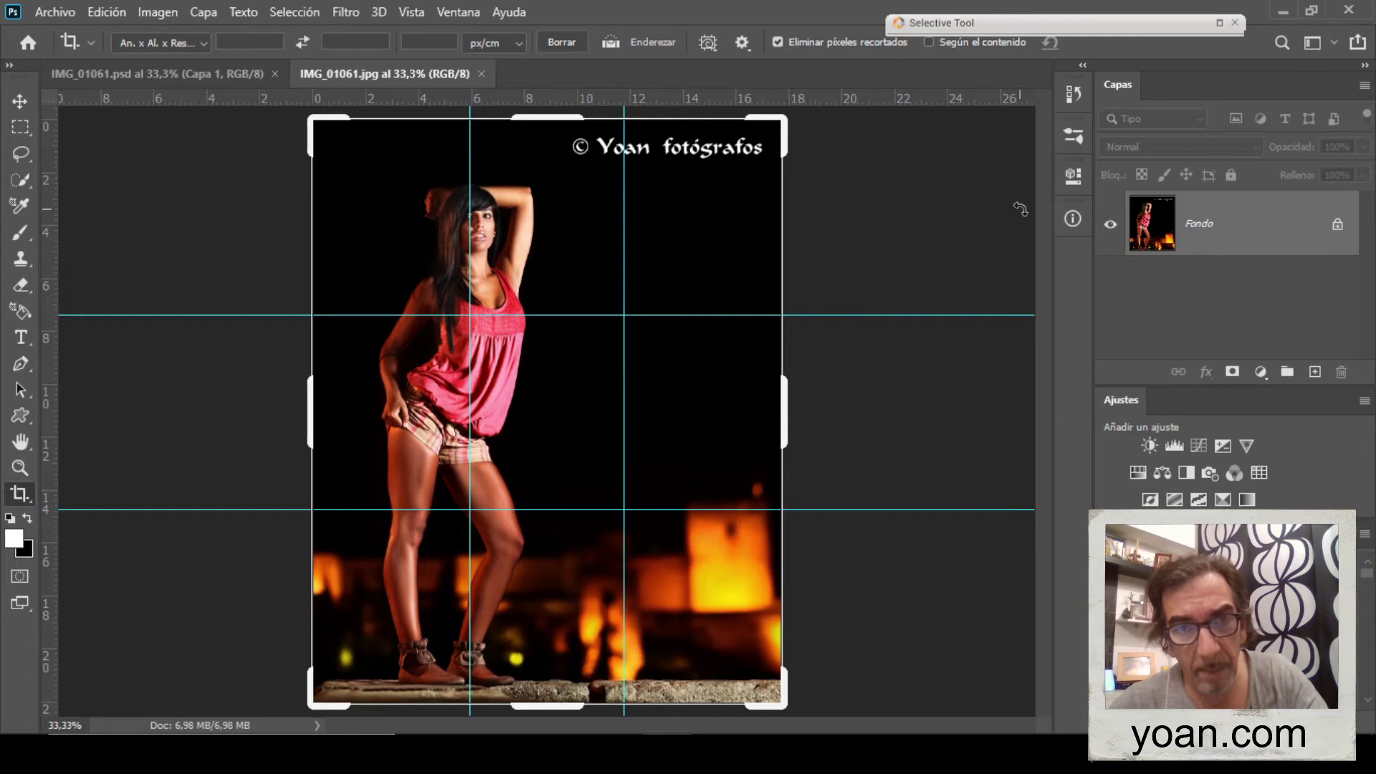
Hide the guides in IMG_01061.psd and bring up the unmarked IMG_01061.jpg for comparison
click(243, 68)
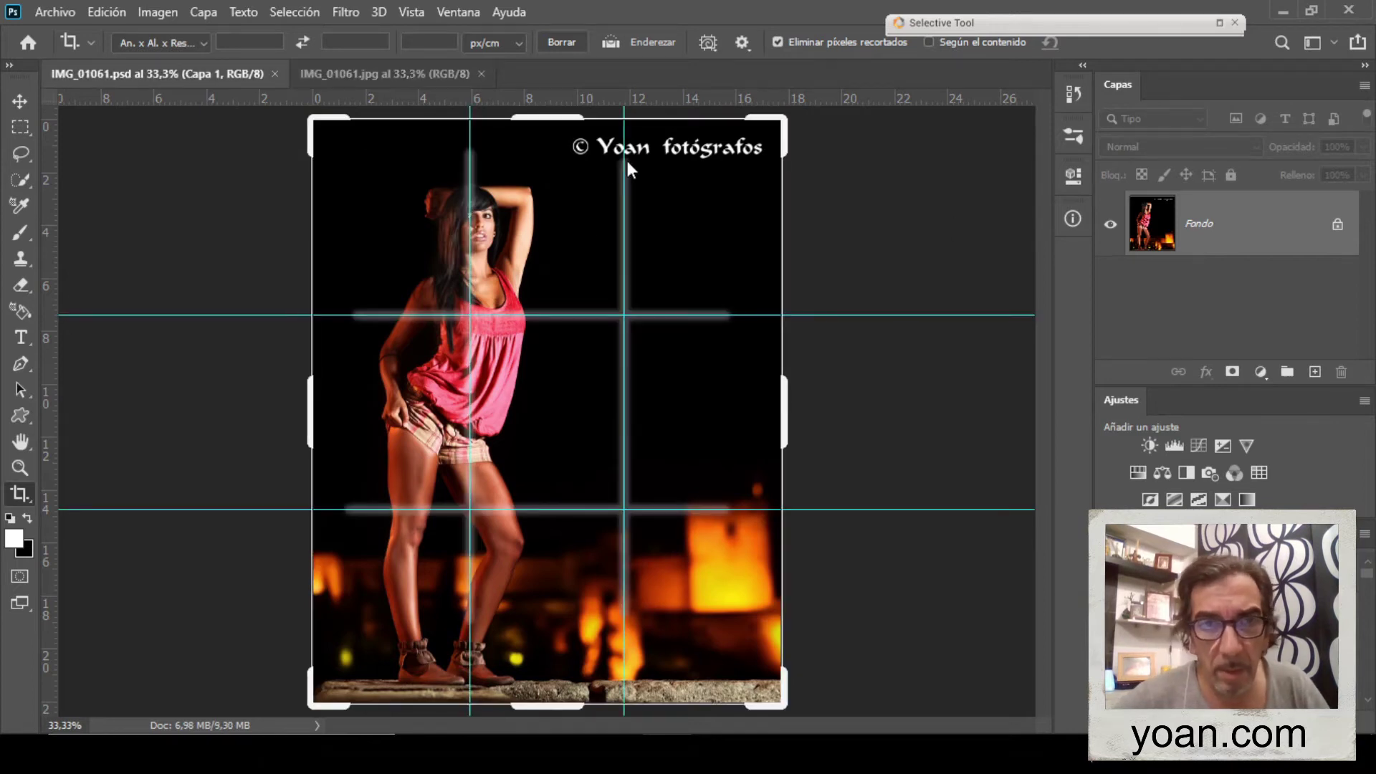
key(ctrl+h)
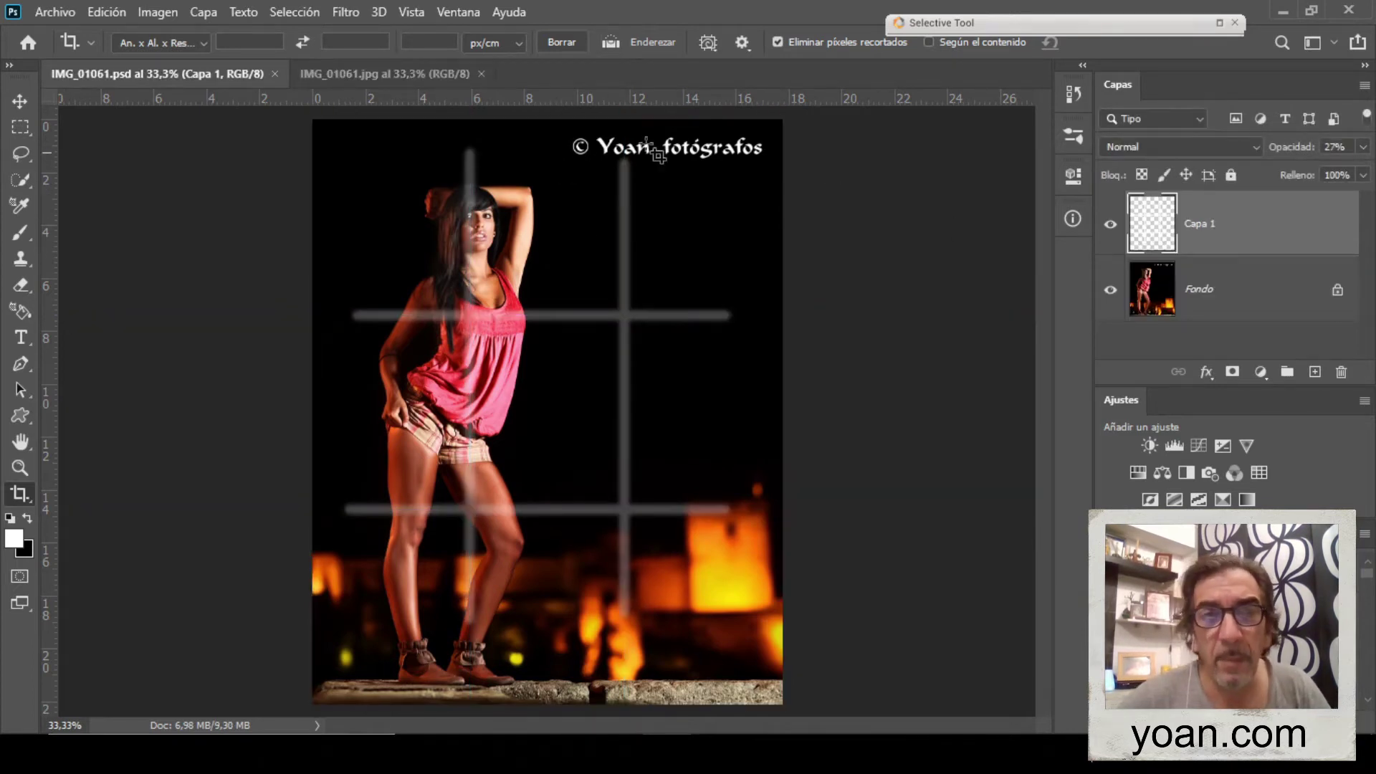
click(384, 77)
drag(960, 238, 956, 234)
key(Escape)
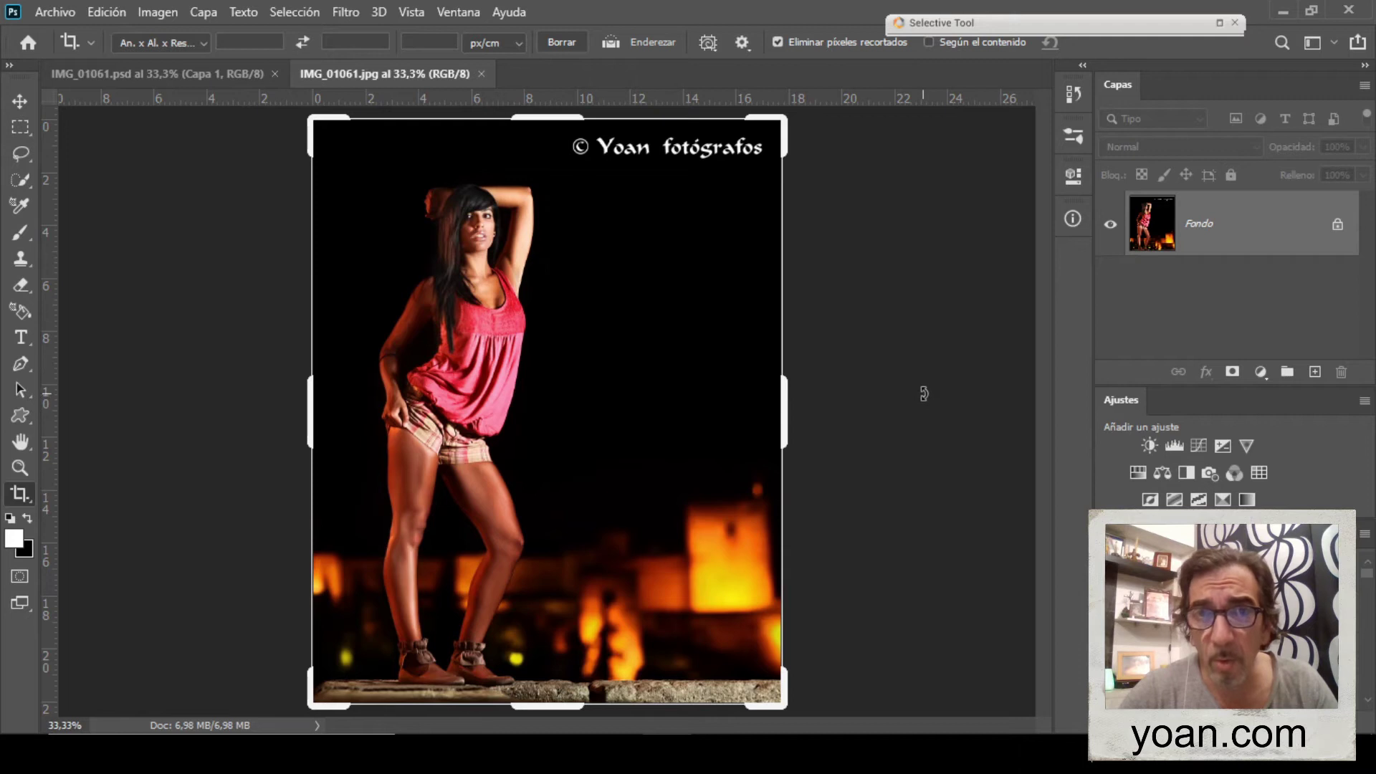
Hide the Capa 1 grid lines in IMG_01061.psd and preview a crop with the golden spiral reoriented to centre on the woman
click(182, 73)
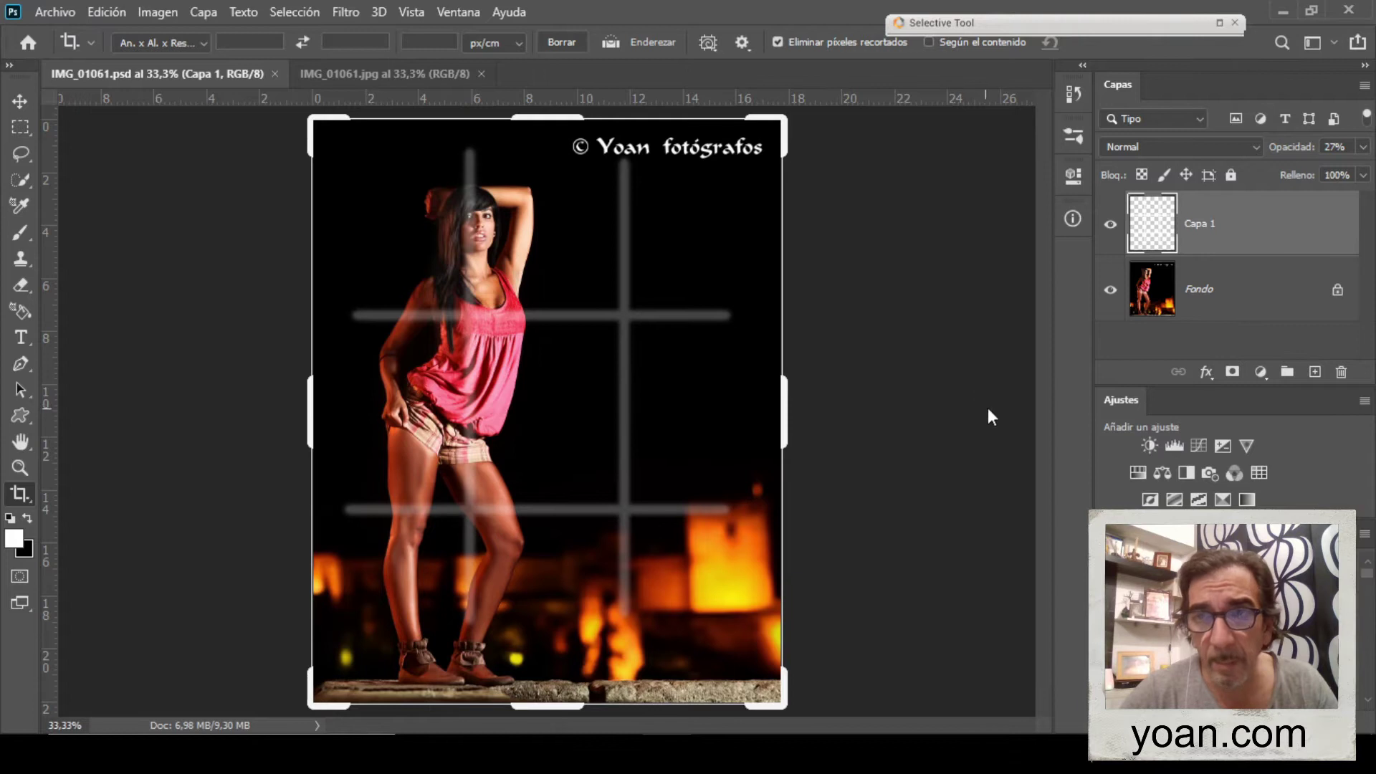
click(1110, 224)
drag(849, 326, 863, 316)
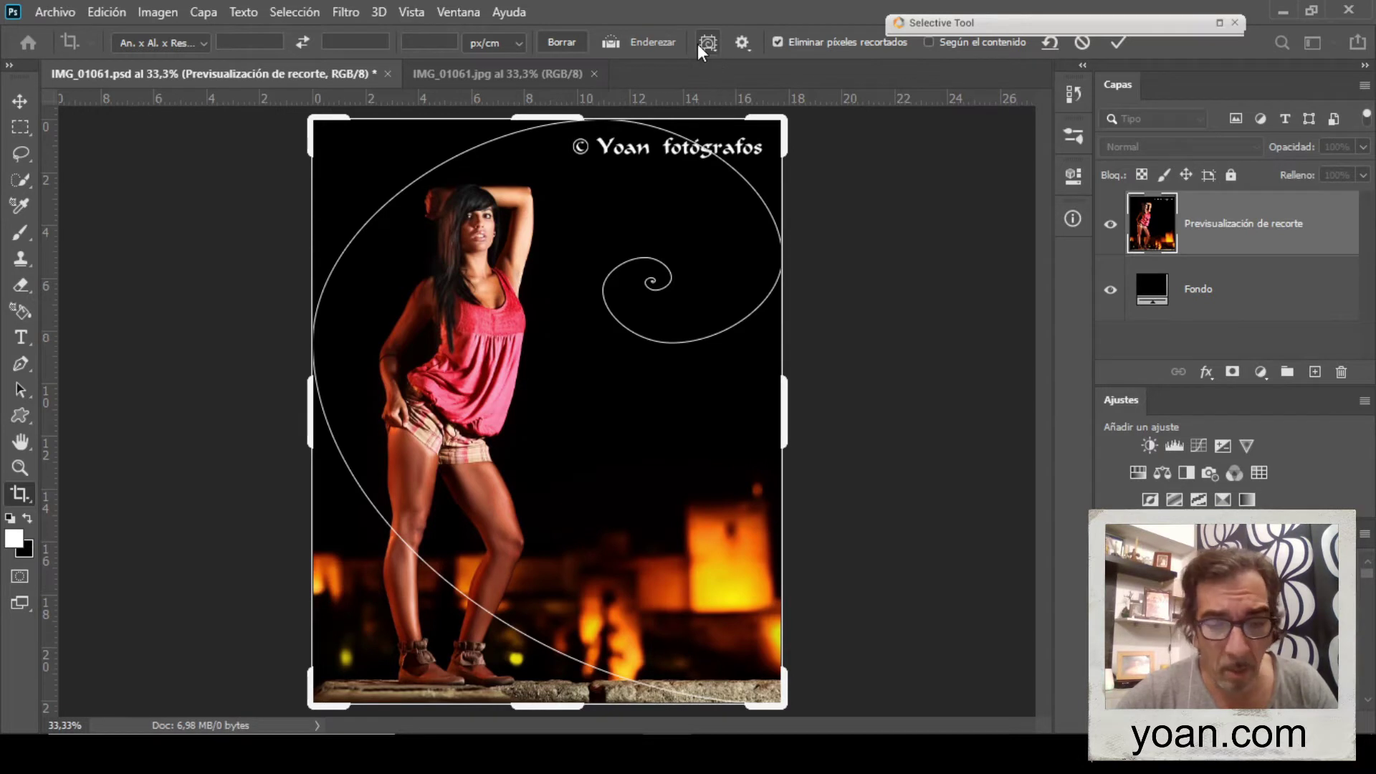
key(shift+o)
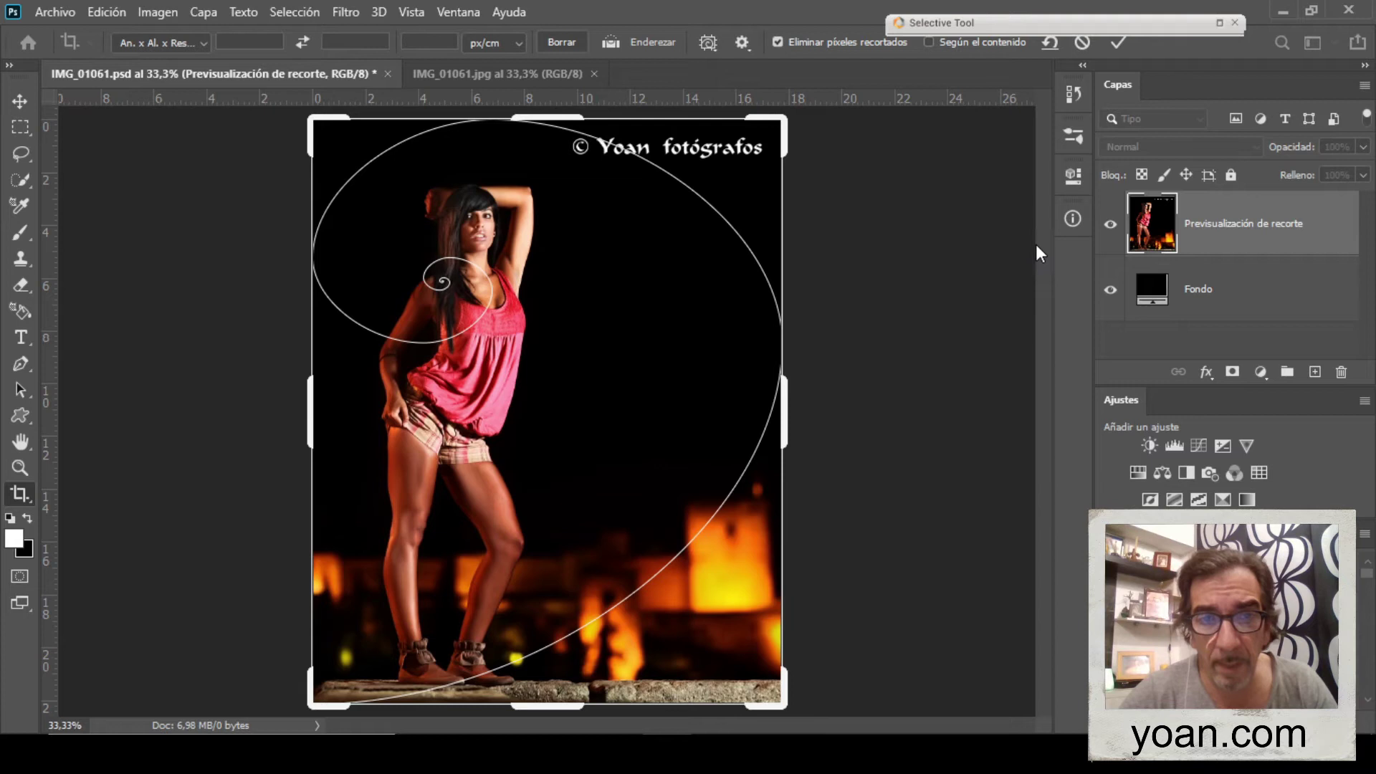
Switch the crop preview's composition overlay on the woman's photo to Triángulo
click(708, 43)
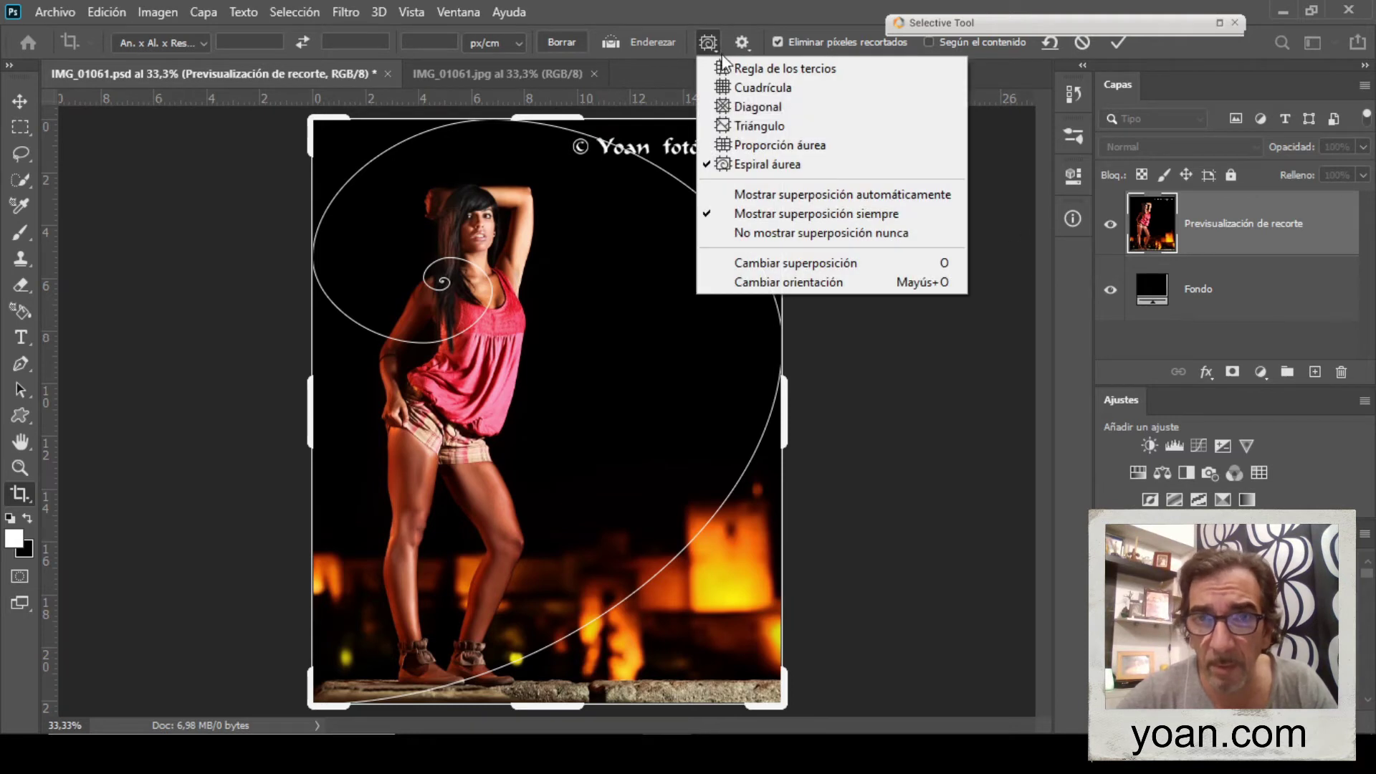
click(767, 126)
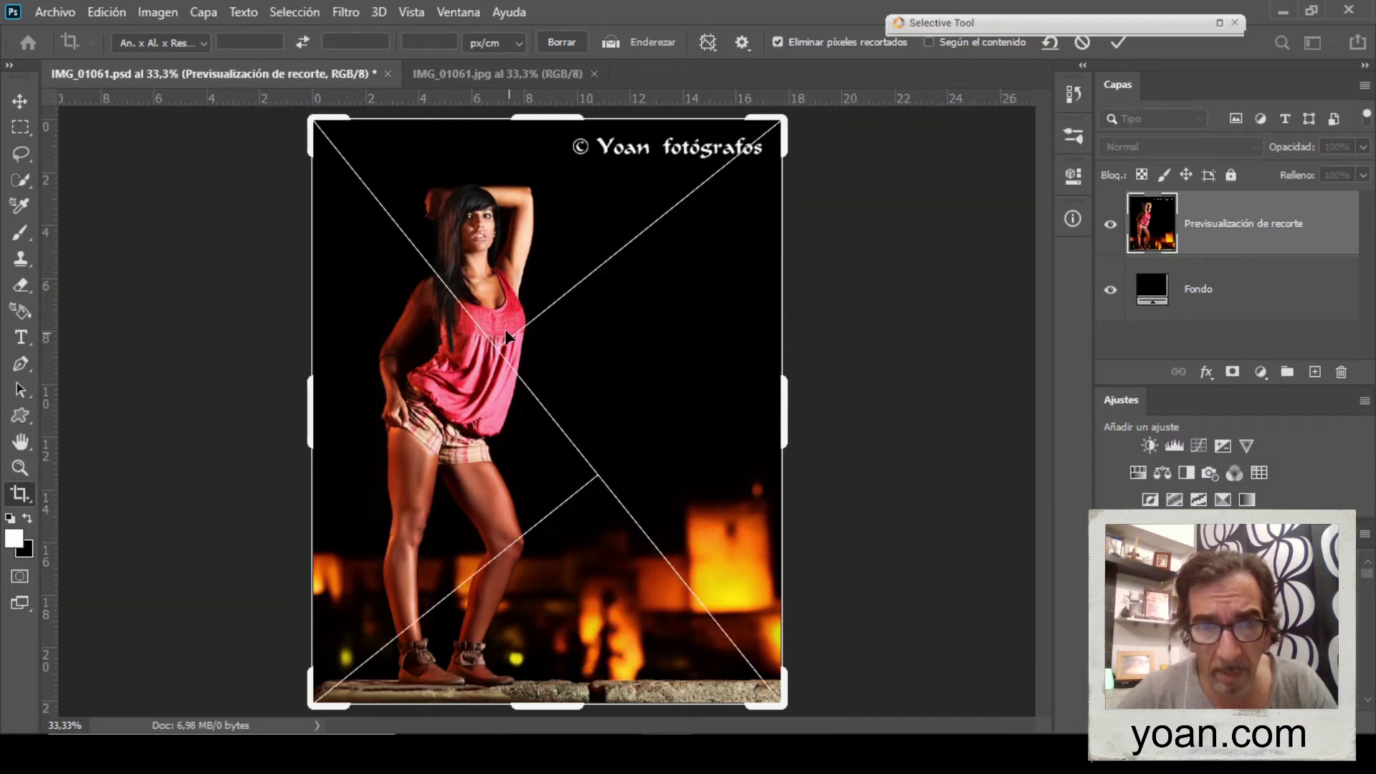
Preview the woman's photo with the Diagonal composition overlay and leave the crop preview without cropping
click(707, 42)
click(767, 106)
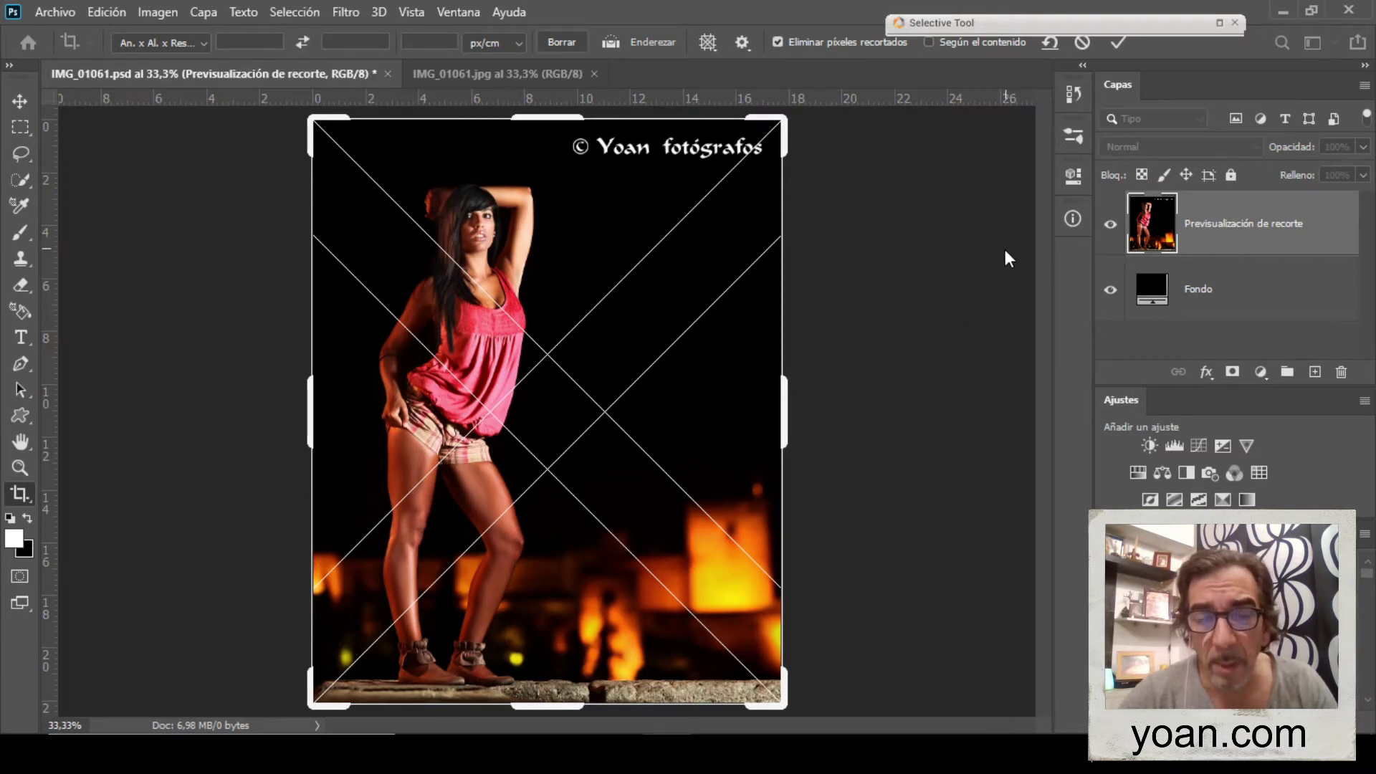
key(Escape)
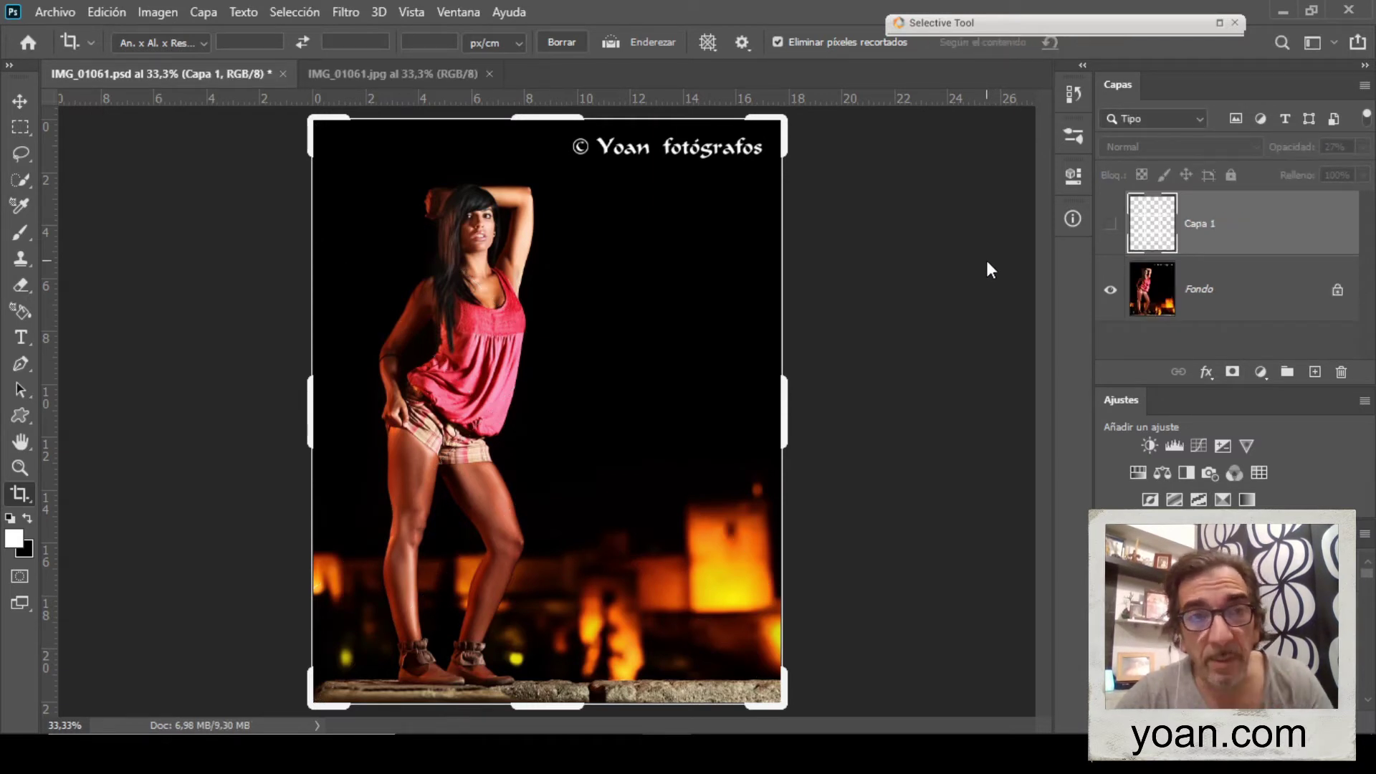
Close IMG_01061.psd without saving its changes and close IMG_01061.jpg
click(282, 74)
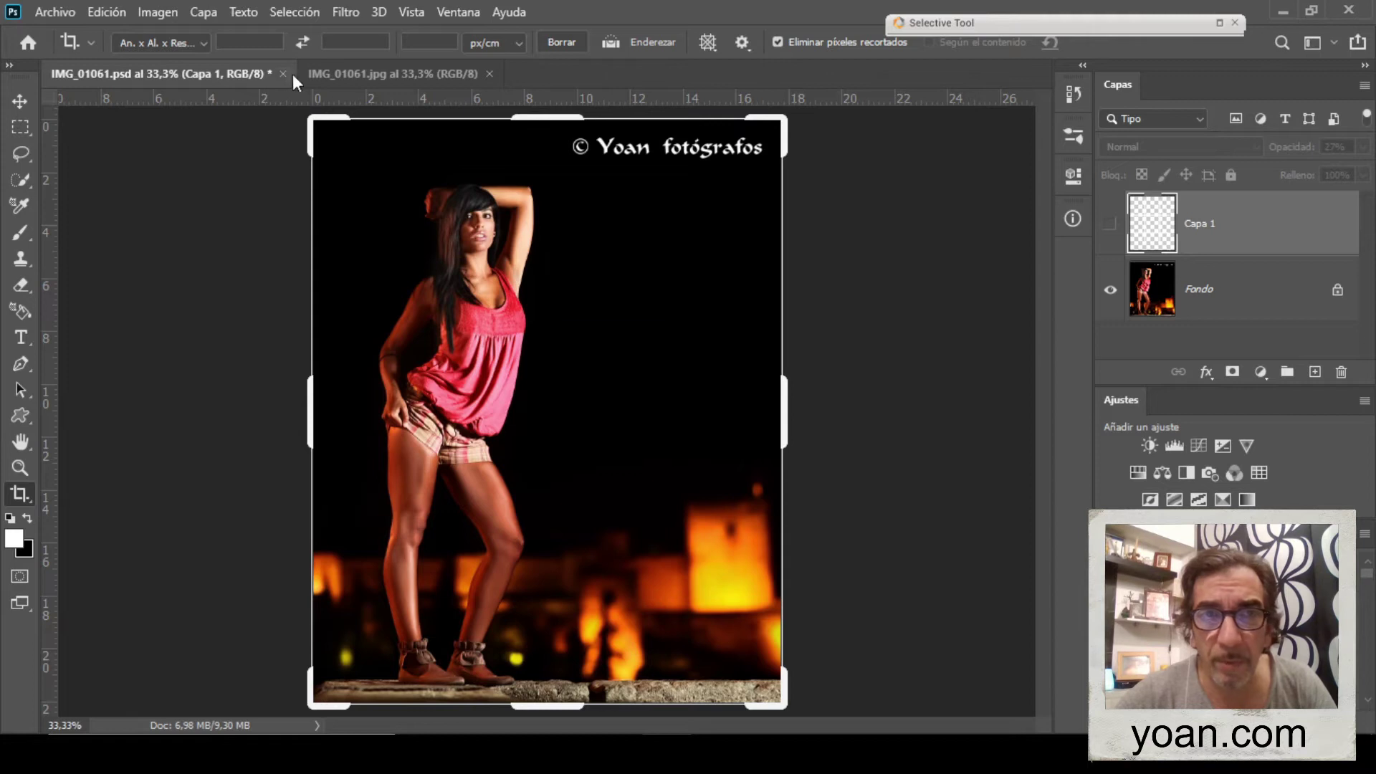
click(713, 293)
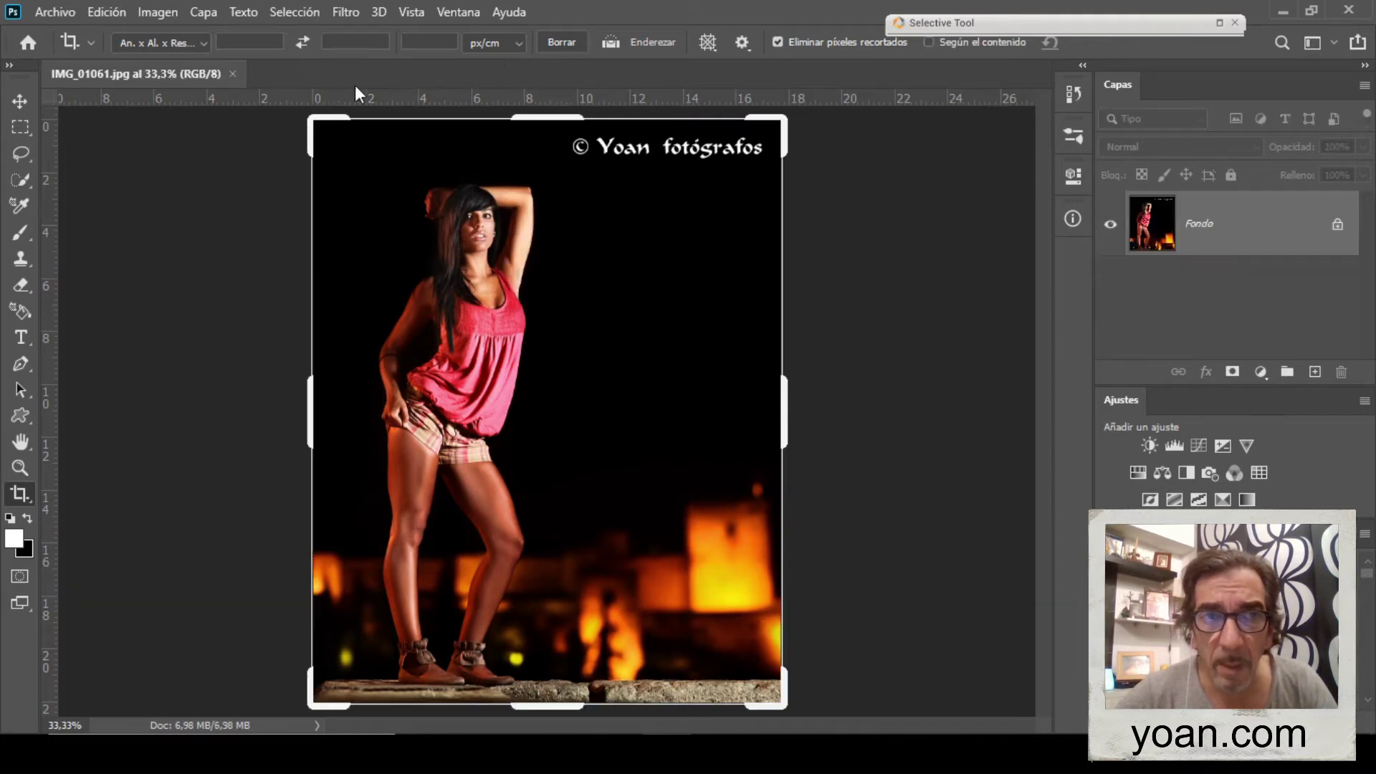
click(231, 75)
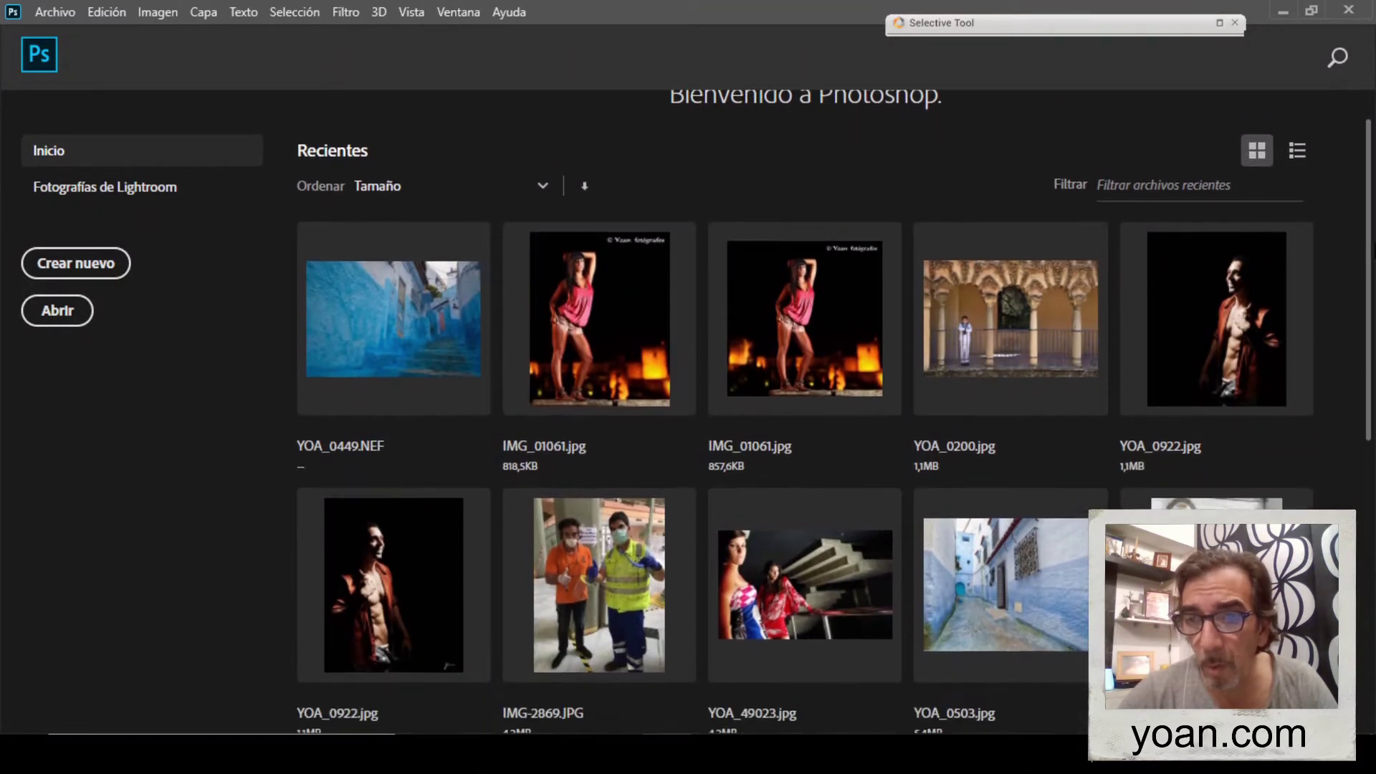
Open the annotated foto-boda-yoan-209.jpg from the photo browser's fotos folder in Photoshop and hide its guides
key(alt+Tab)
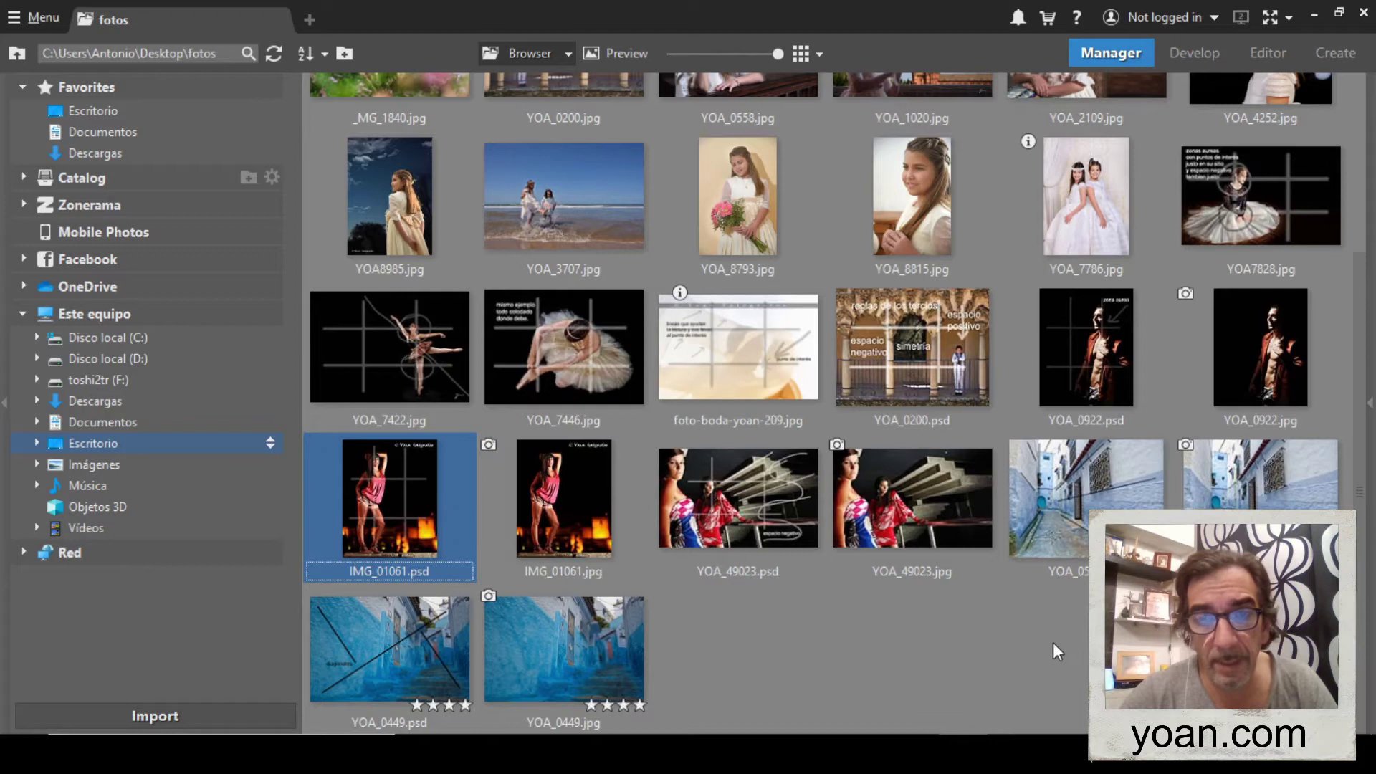
click(739, 354)
drag(741, 354, 839, 424)
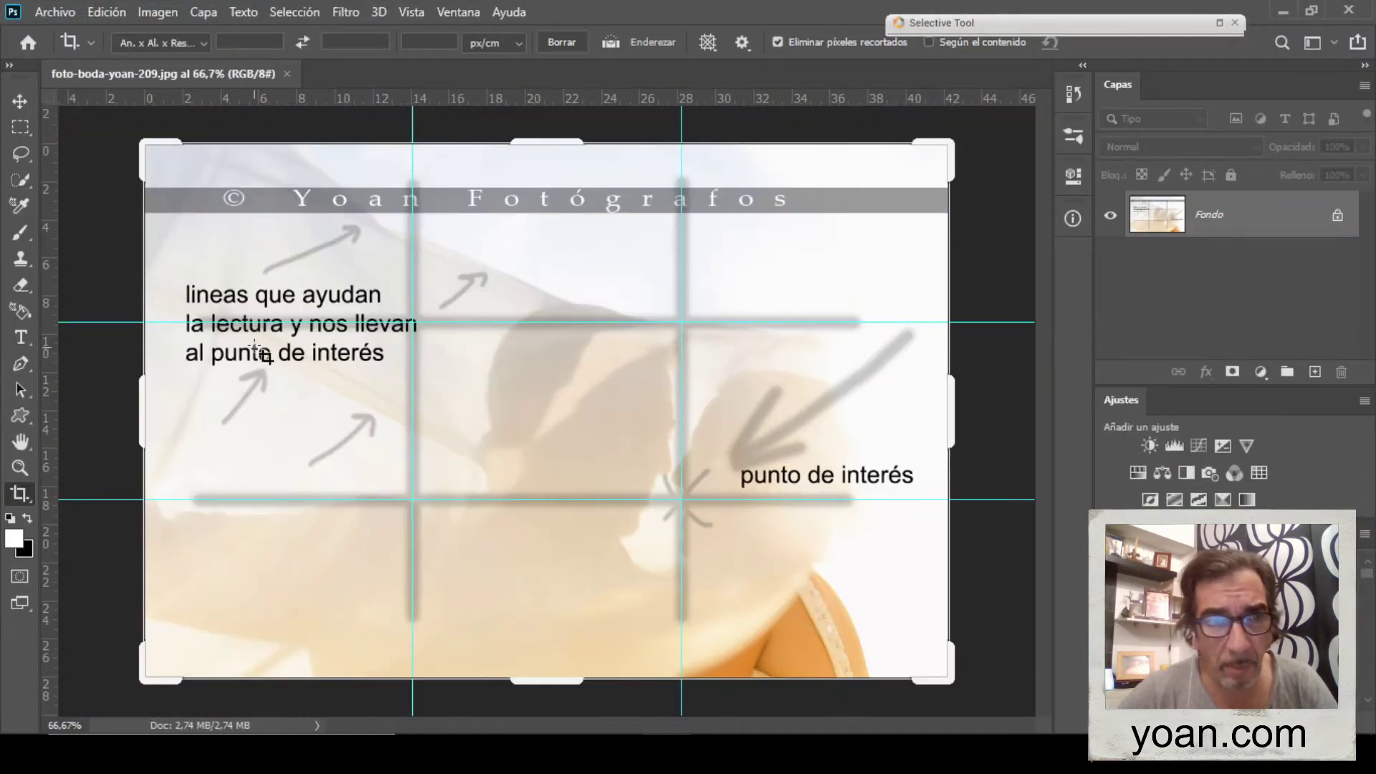
key(ctrl+h)
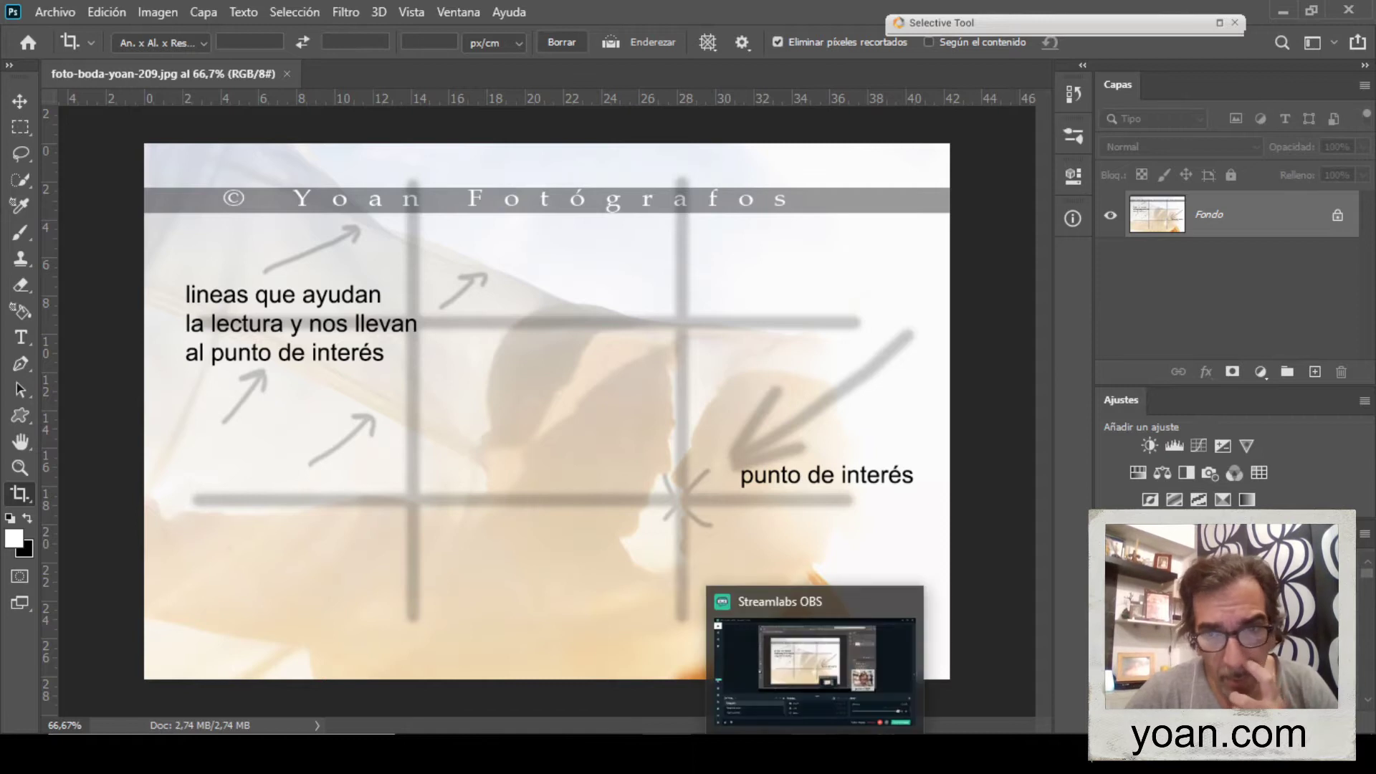
Browse to F:\fotos\bodas in the photo browser and open the unmarked foto-boda-yoan-209.jpg in Photoshop
click(936, 663)
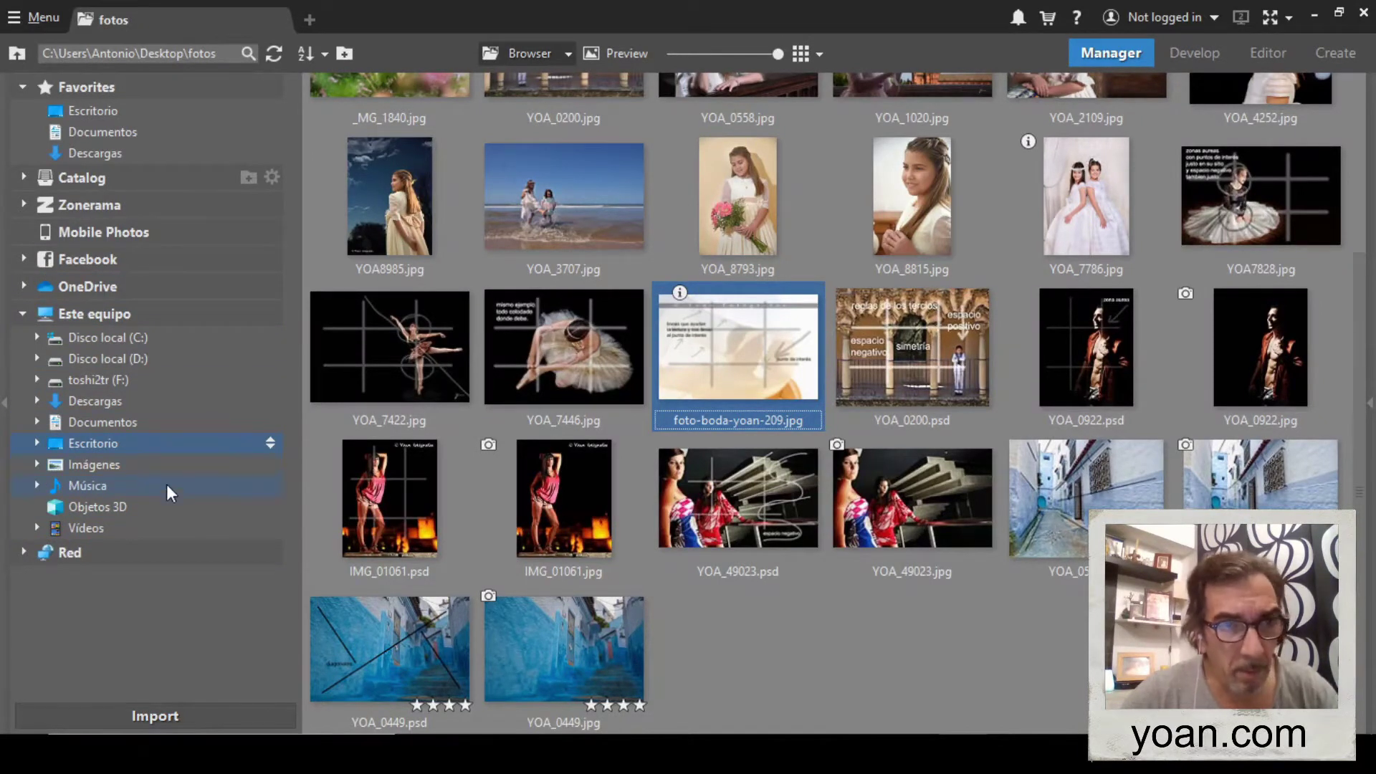
click(36, 380)
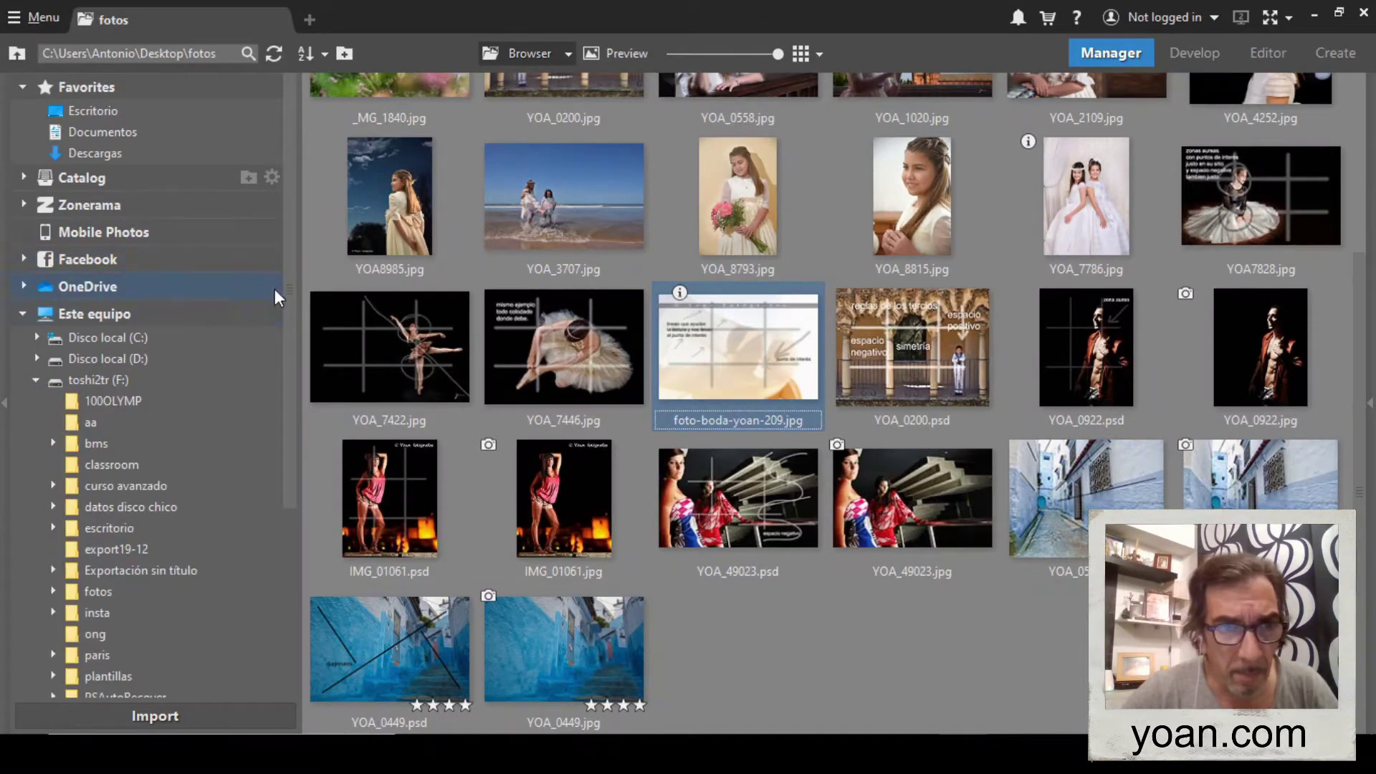
drag(291, 274, 281, 445)
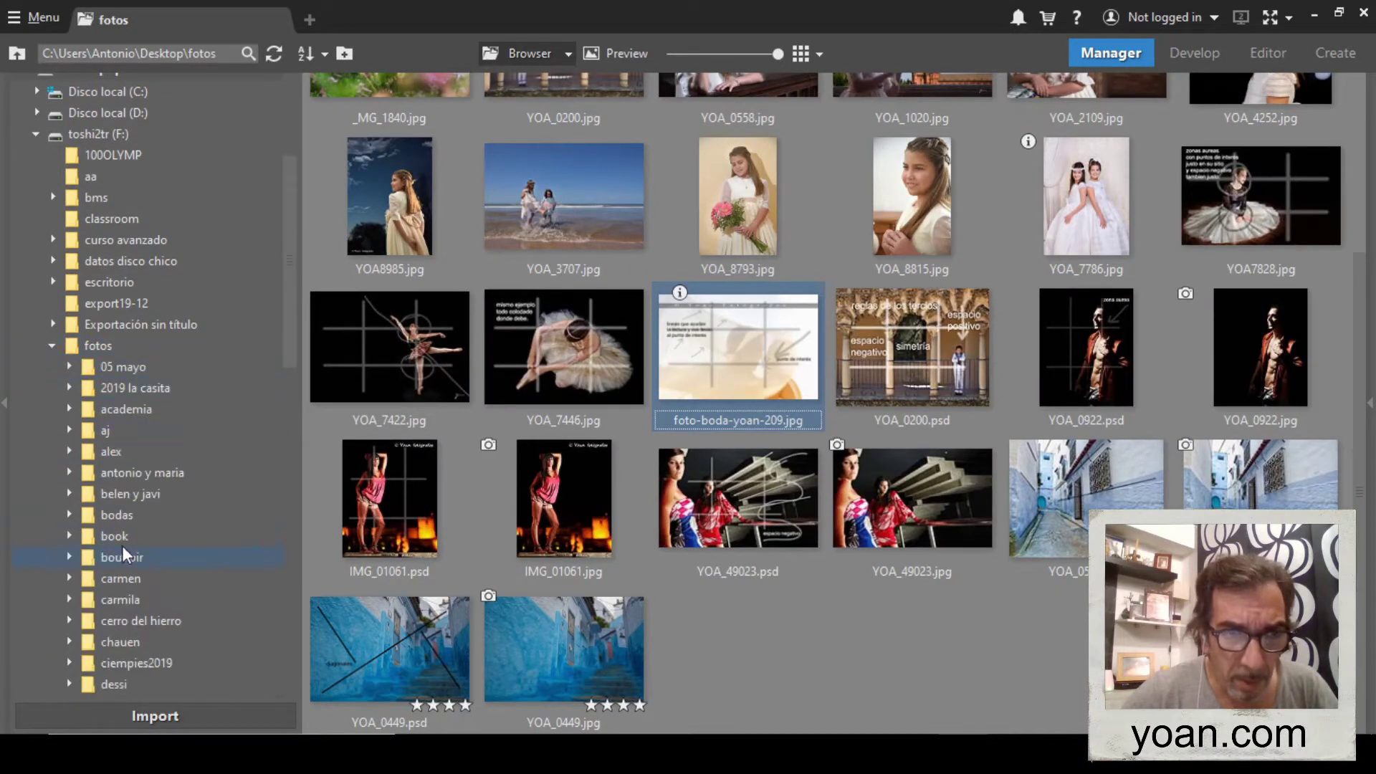
click(118, 516)
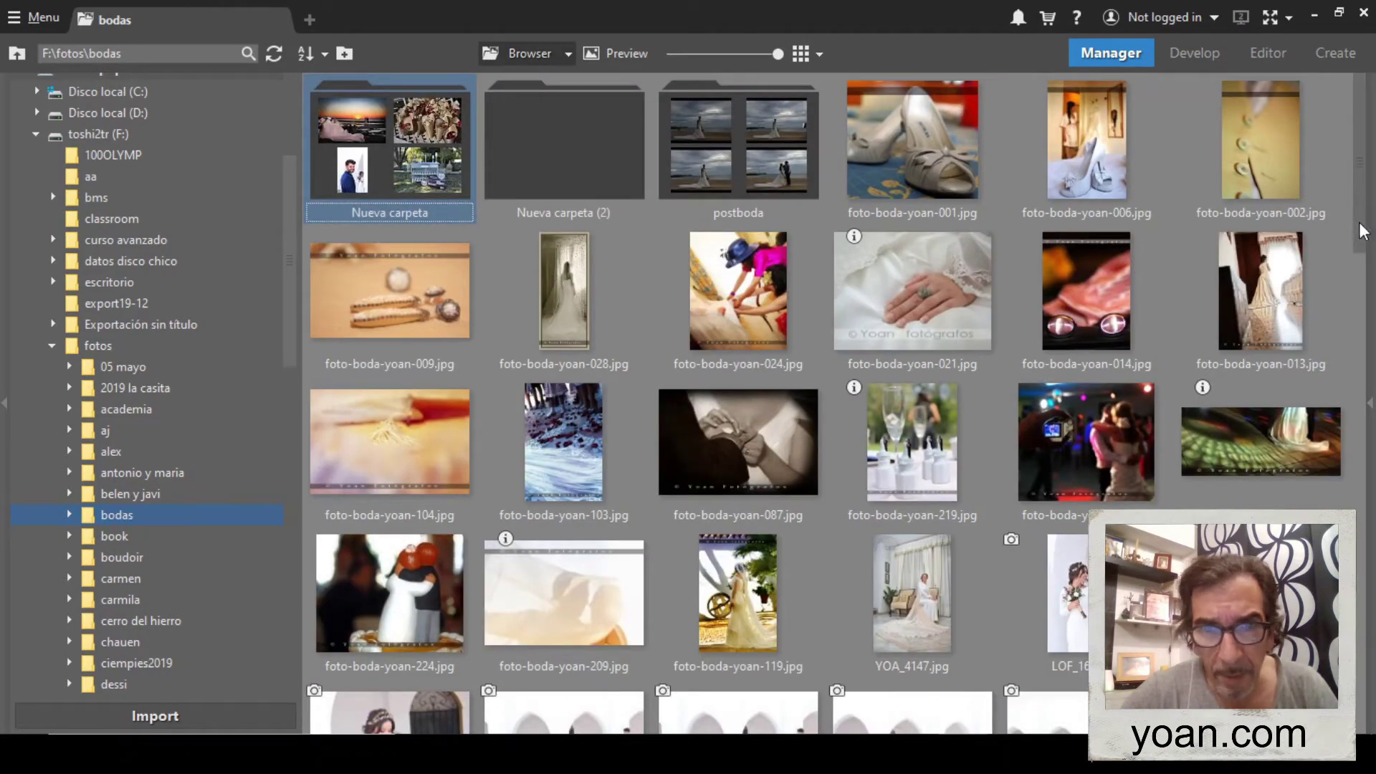
drag(592, 595, 563, 76)
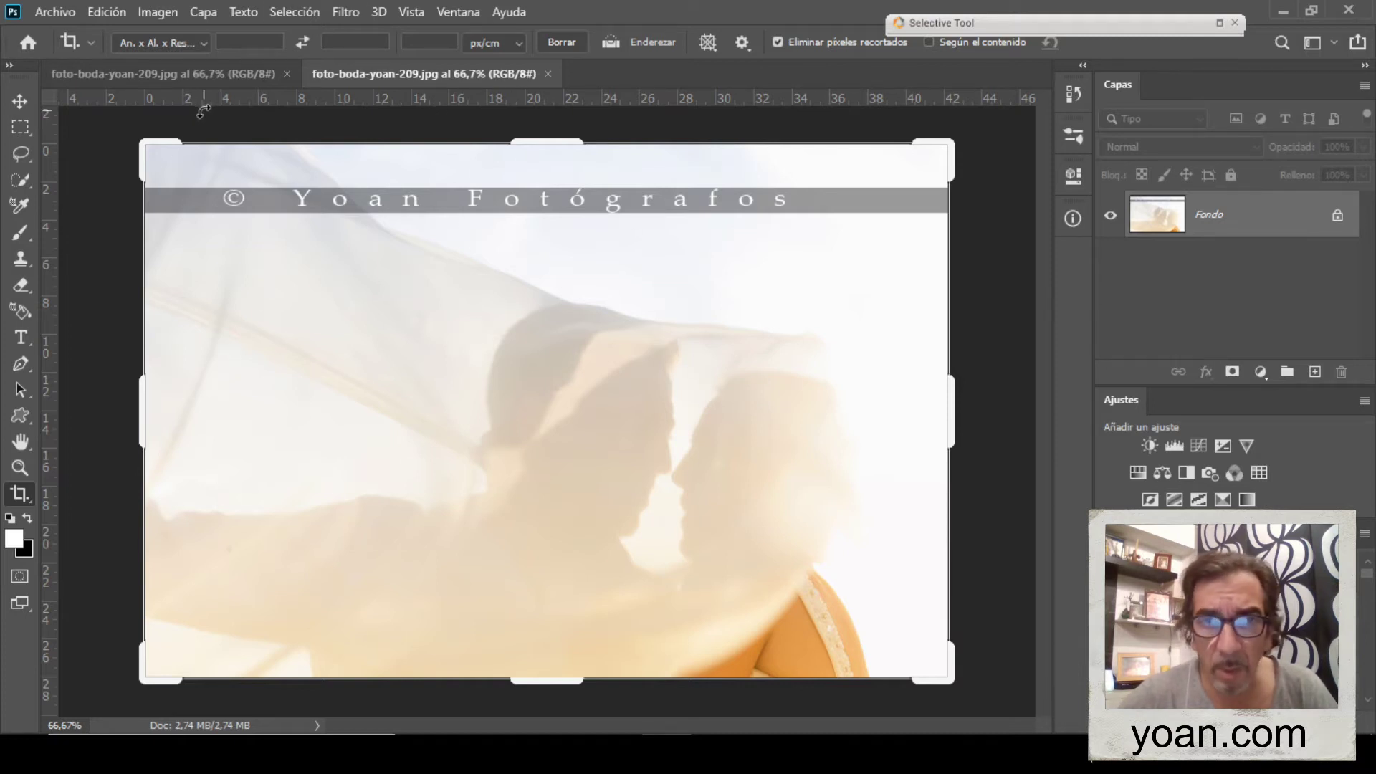
Compare the annotated and unmarked wedding photos, and paint a black circle around the couple's faces on a new layer of the unmarked one
click(199, 71)
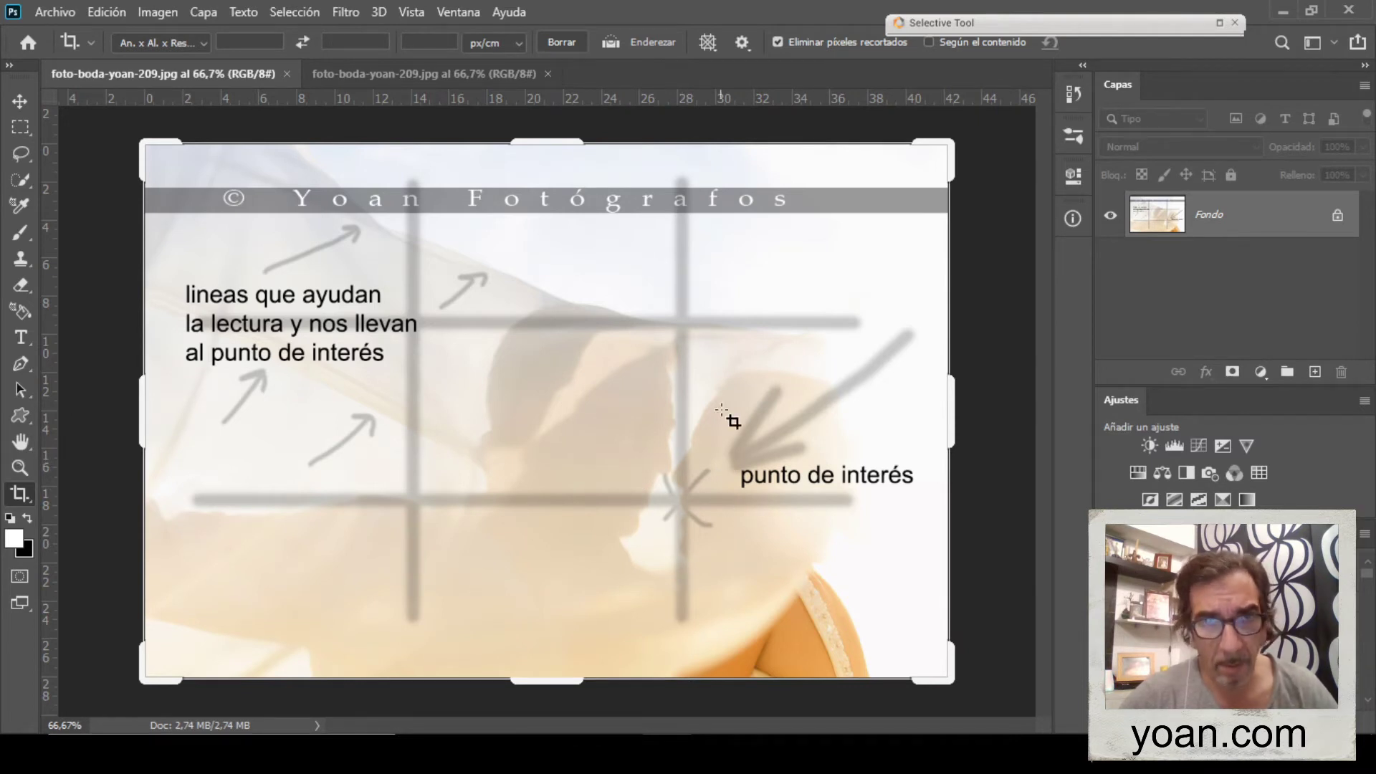
click(465, 75)
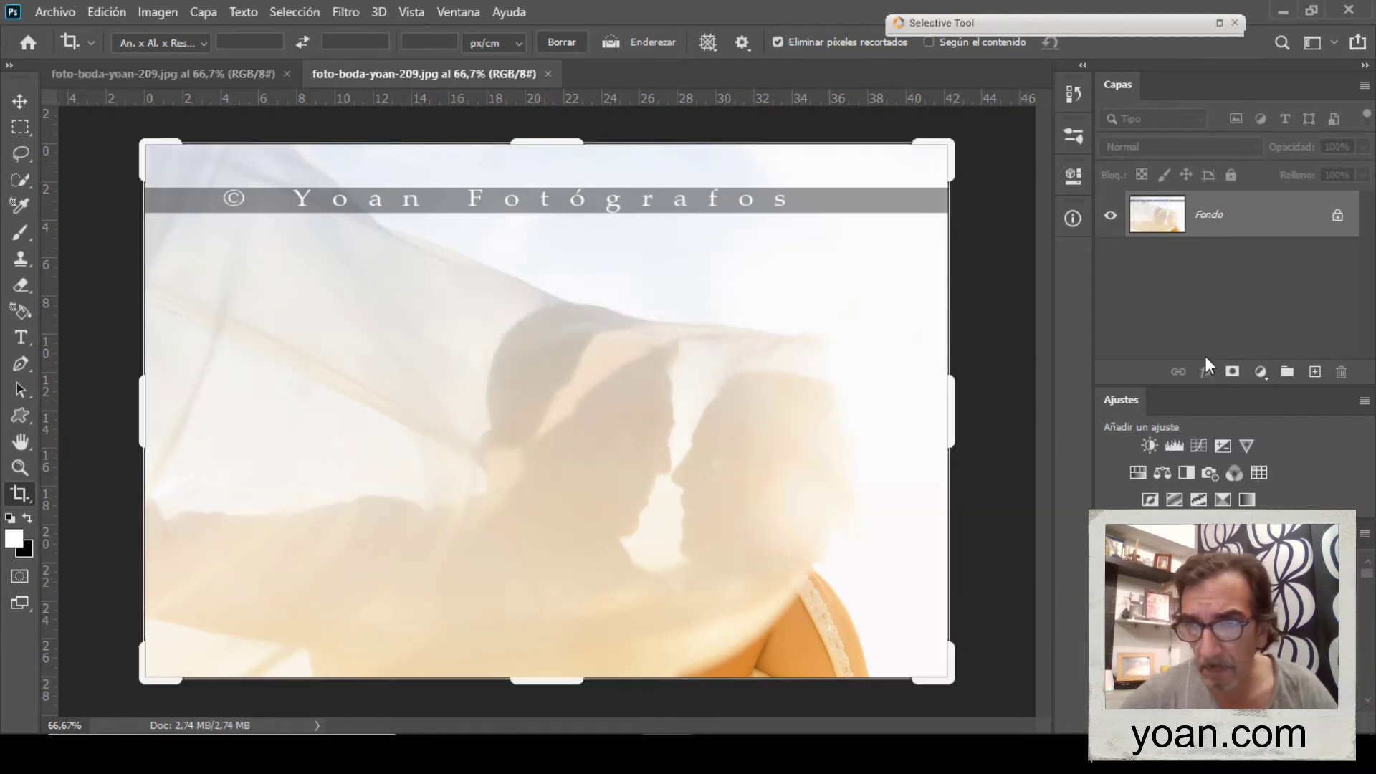
click(1315, 371)
key(b)
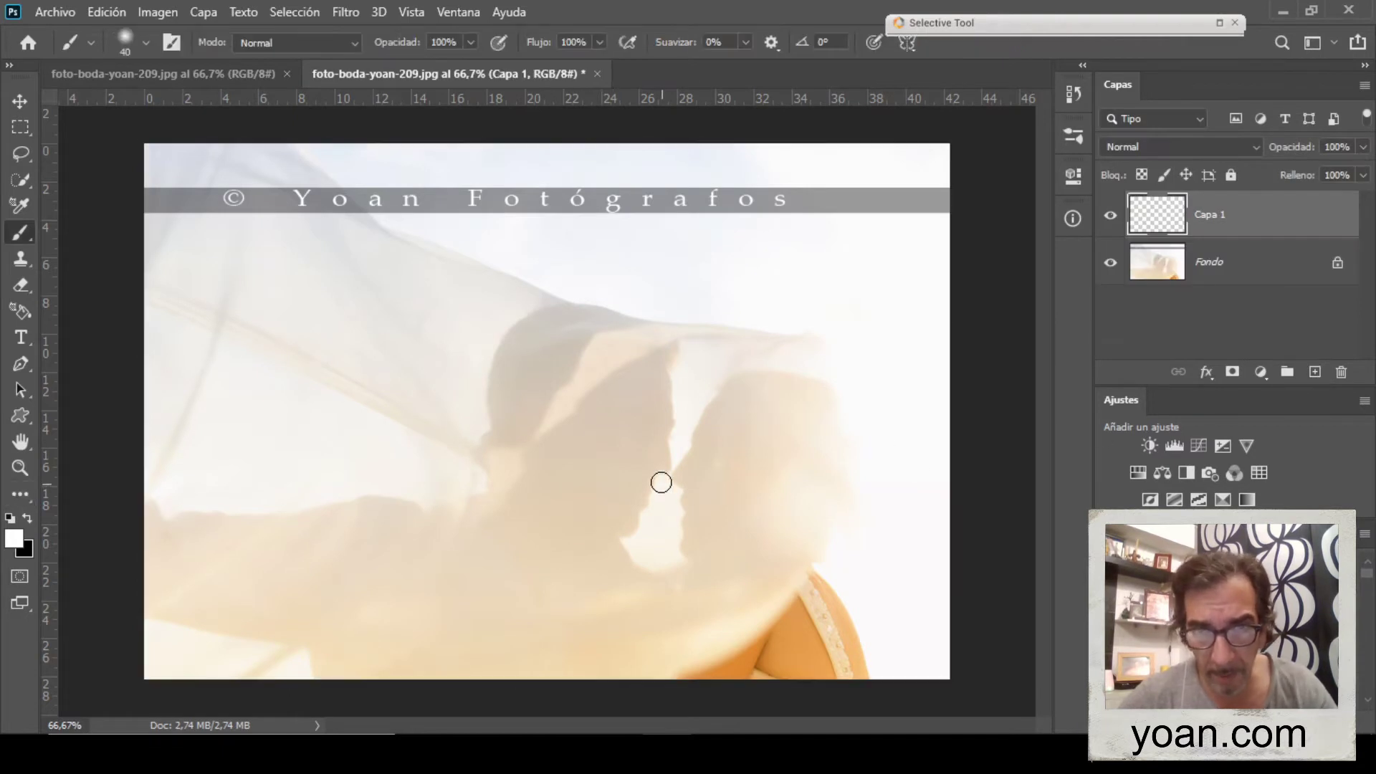
mouse_move(697, 433)
mouse_down()
mouse_move(630, 544)
mouse_move(654, 440)
mouse_move(720, 419)
mouse_move(588, 514)
mouse_move(649, 437)
mouse_up()
key(ctrl+z)
key(x)
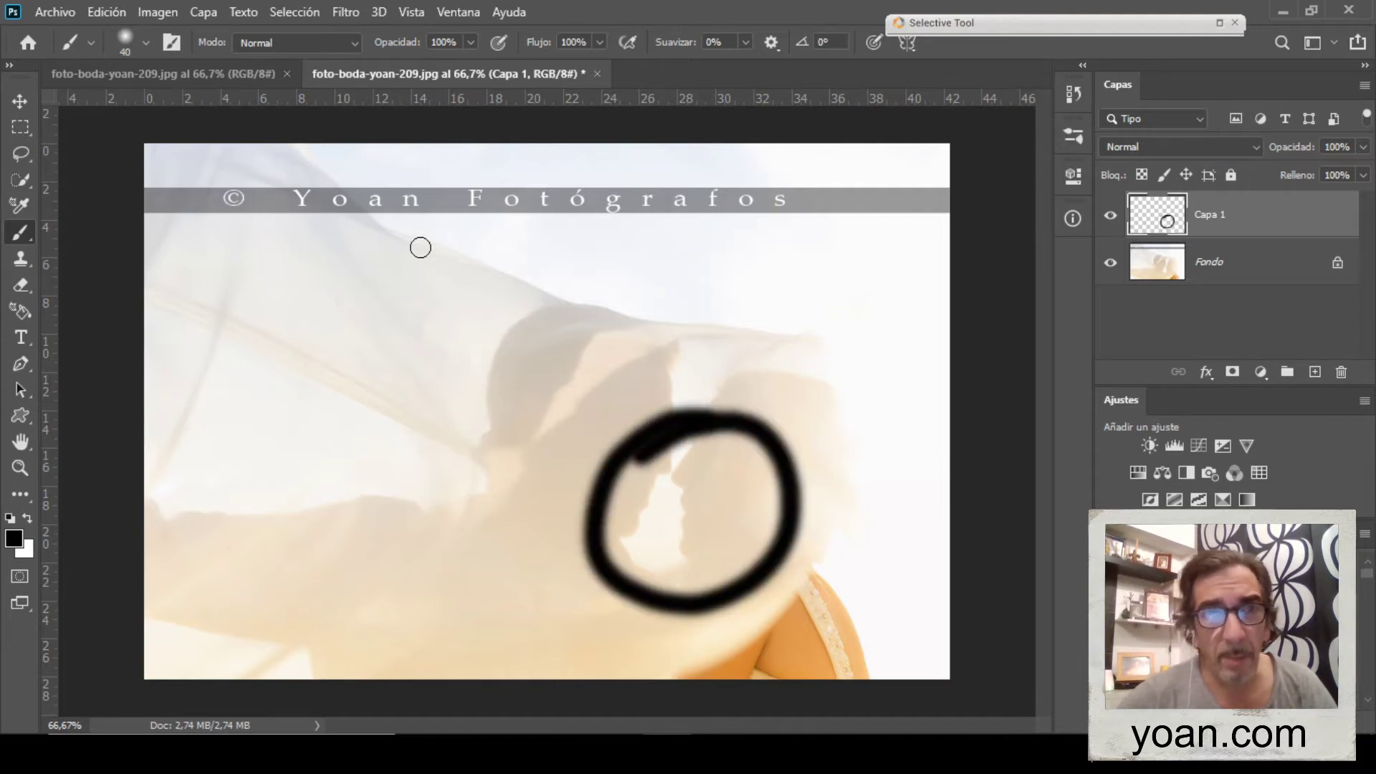
Replace the circle with four black leading lines and a new circle around the couple's faces, and delete the painted layer
click(243, 74)
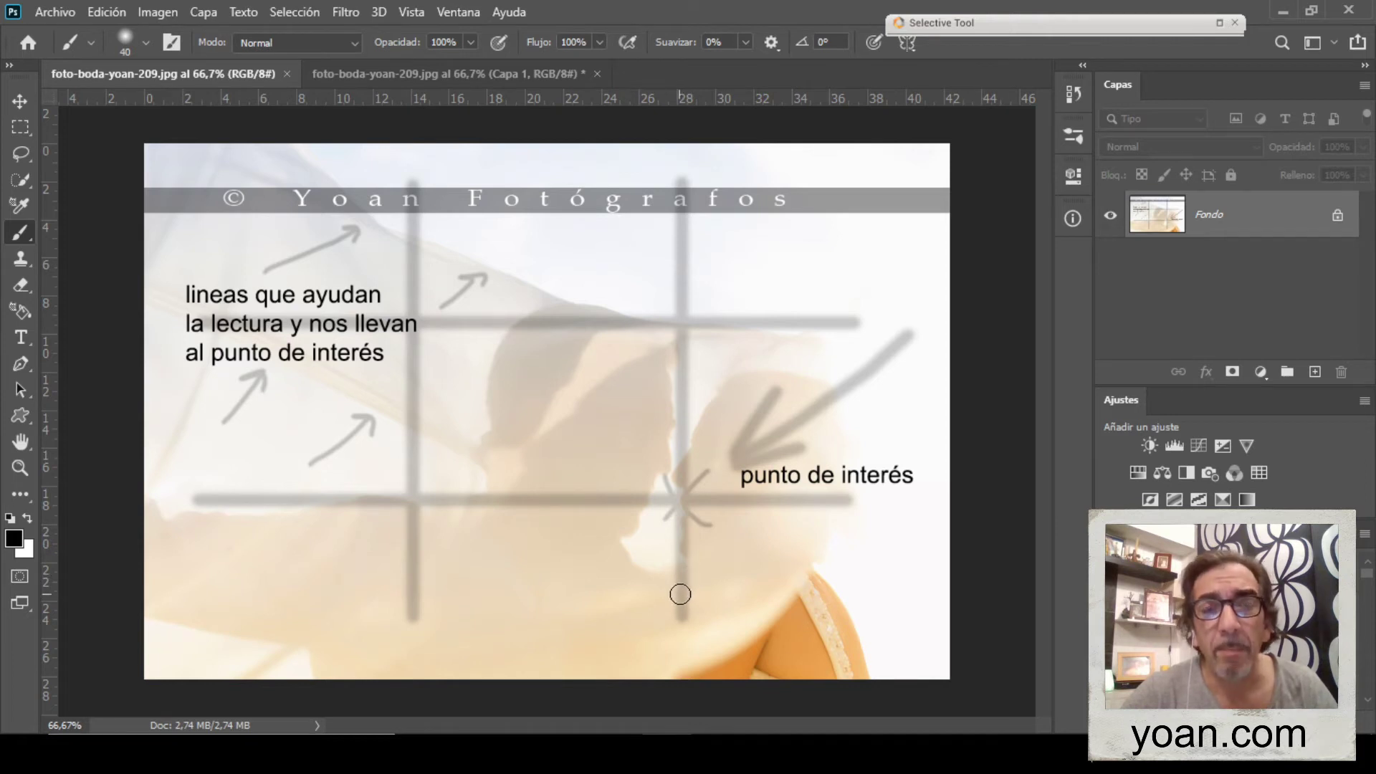
click(473, 74)
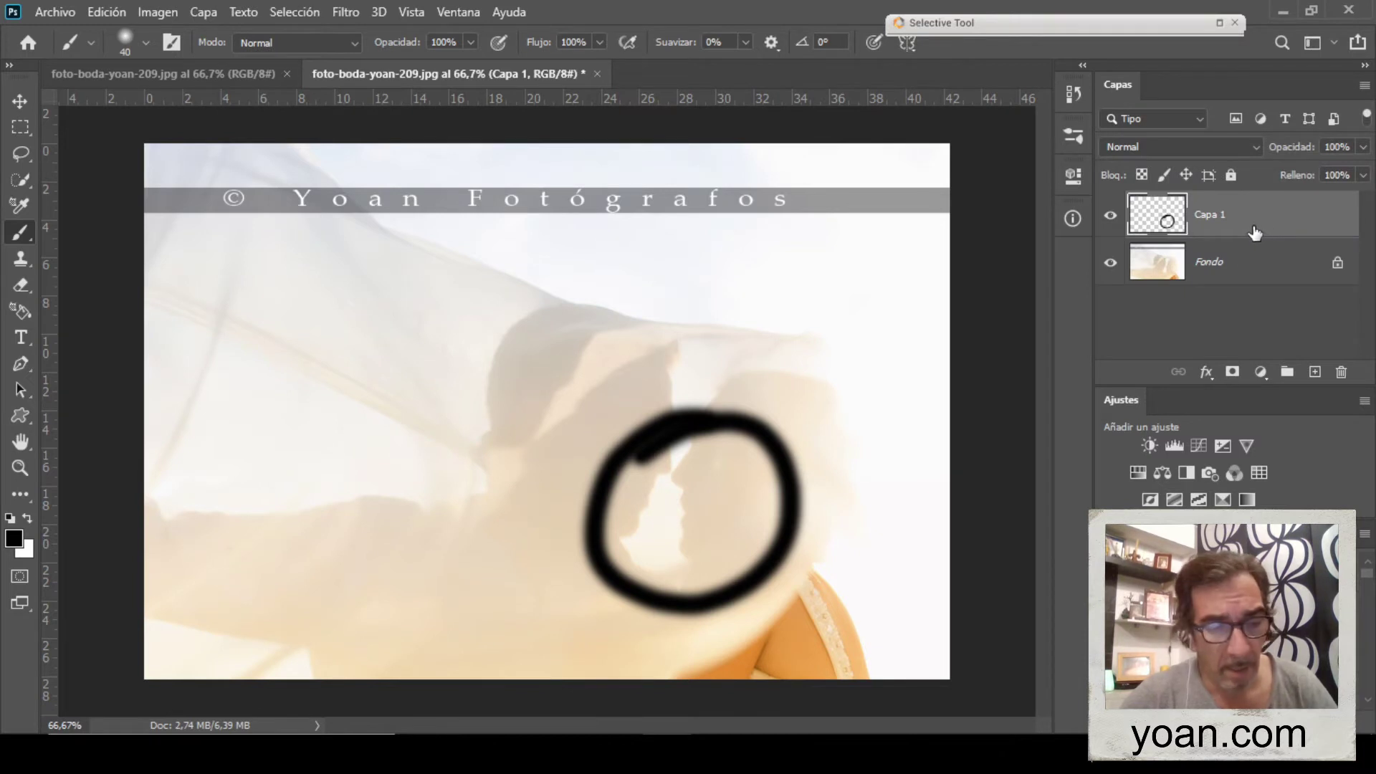
key(ctrl+z)
mouse_move(291, 159)
mouse_down()
mouse_move(411, 230)
mouse_move(797, 349)
mouse_up()
drag(171, 276, 584, 464)
drag(150, 511, 499, 523)
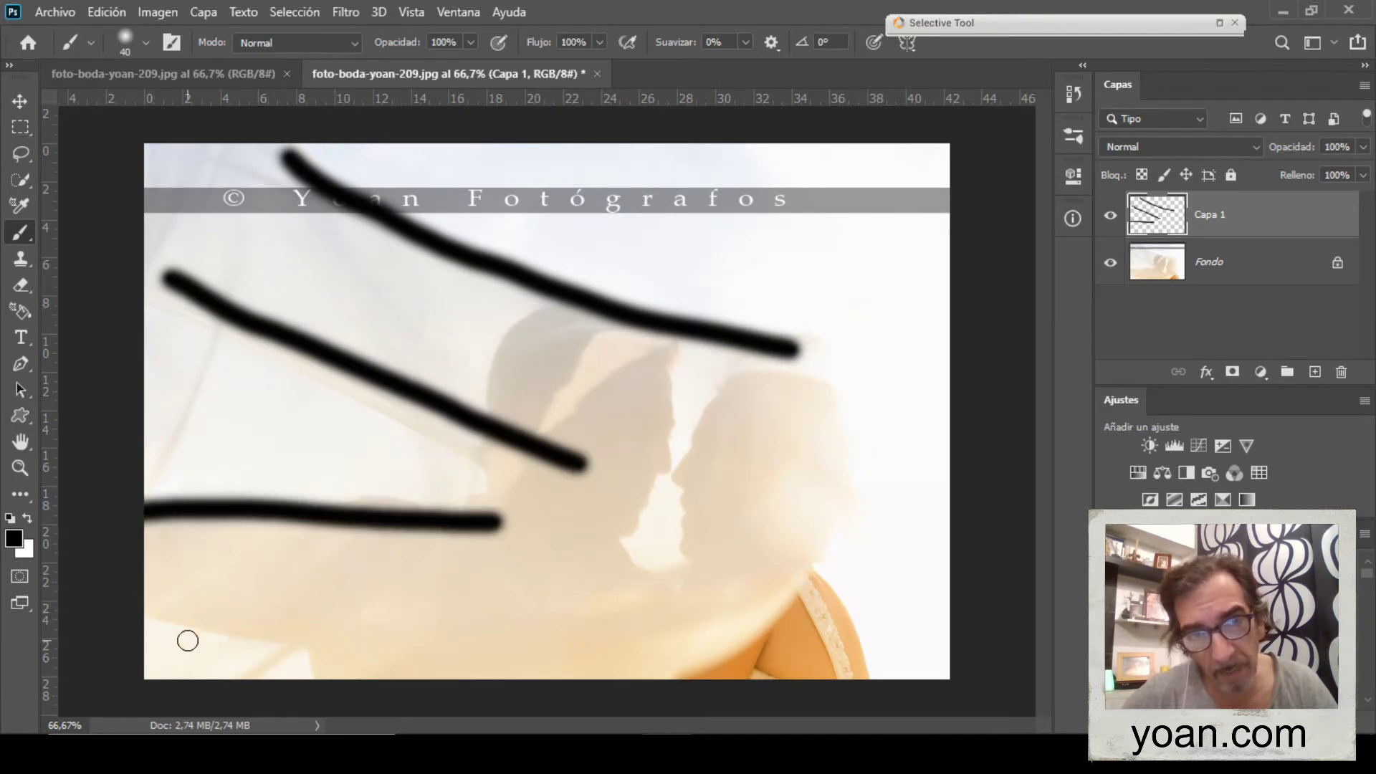
drag(188, 641, 516, 631)
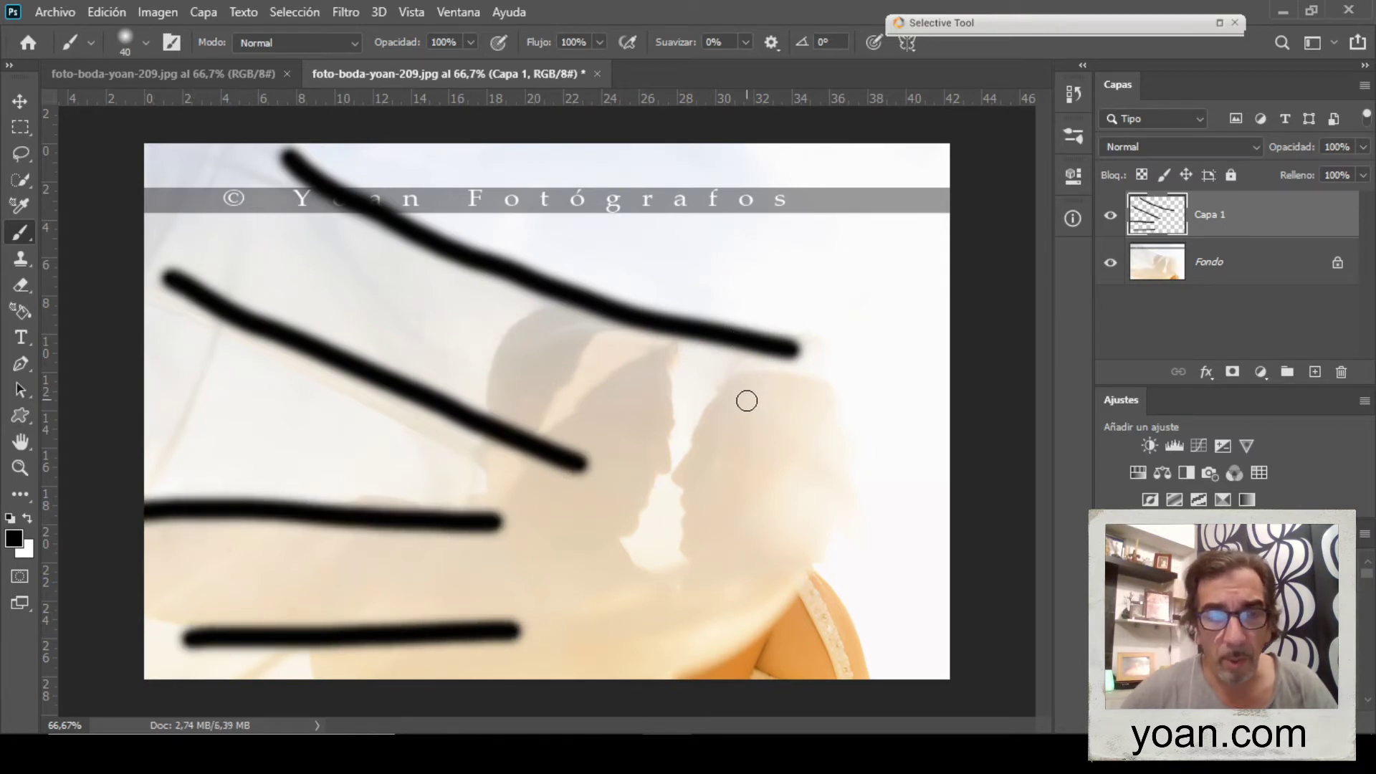
mouse_move(728, 388)
mouse_down()
mouse_move(591, 583)
mouse_move(760, 446)
mouse_move(628, 430)
mouse_up()
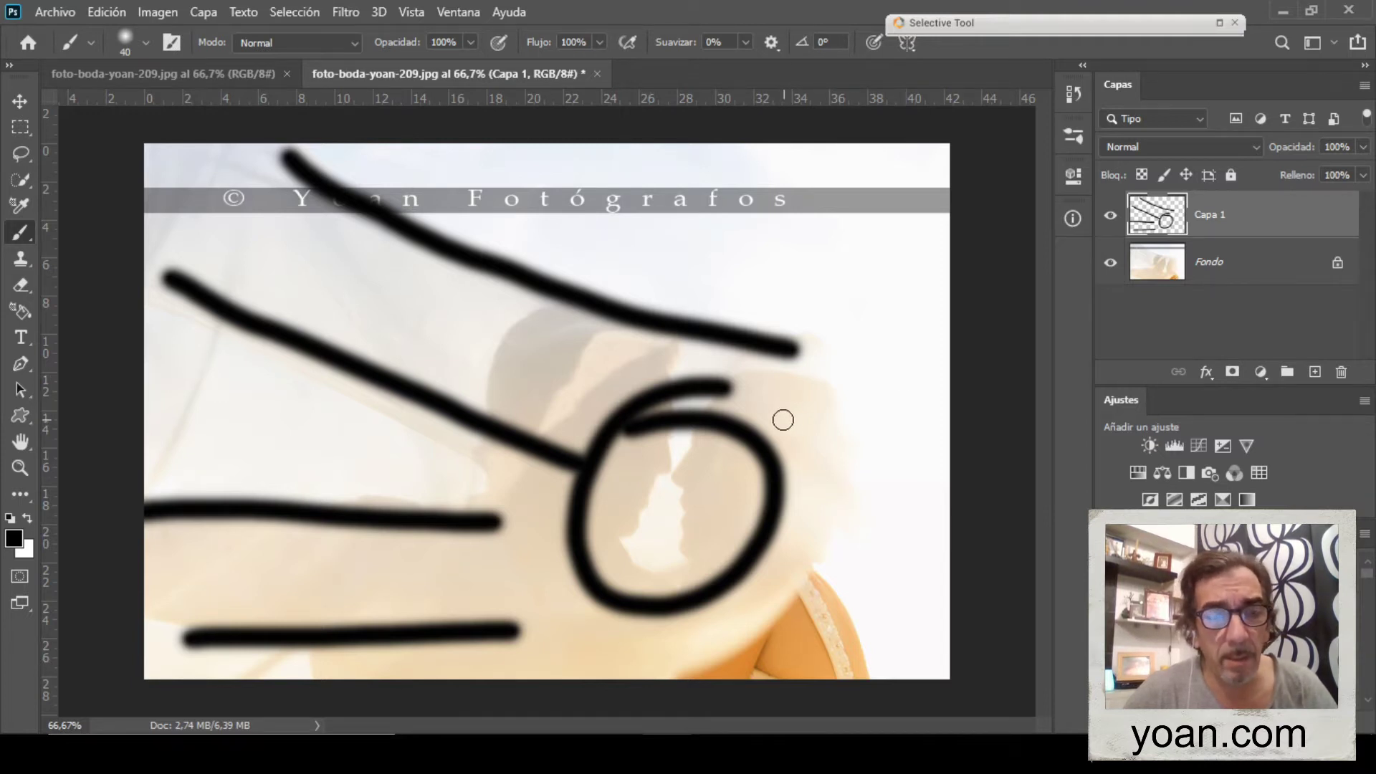
mouse_move(1290, 226)
mouse_down()
mouse_move(1312, 351)
mouse_move(1340, 373)
mouse_up()
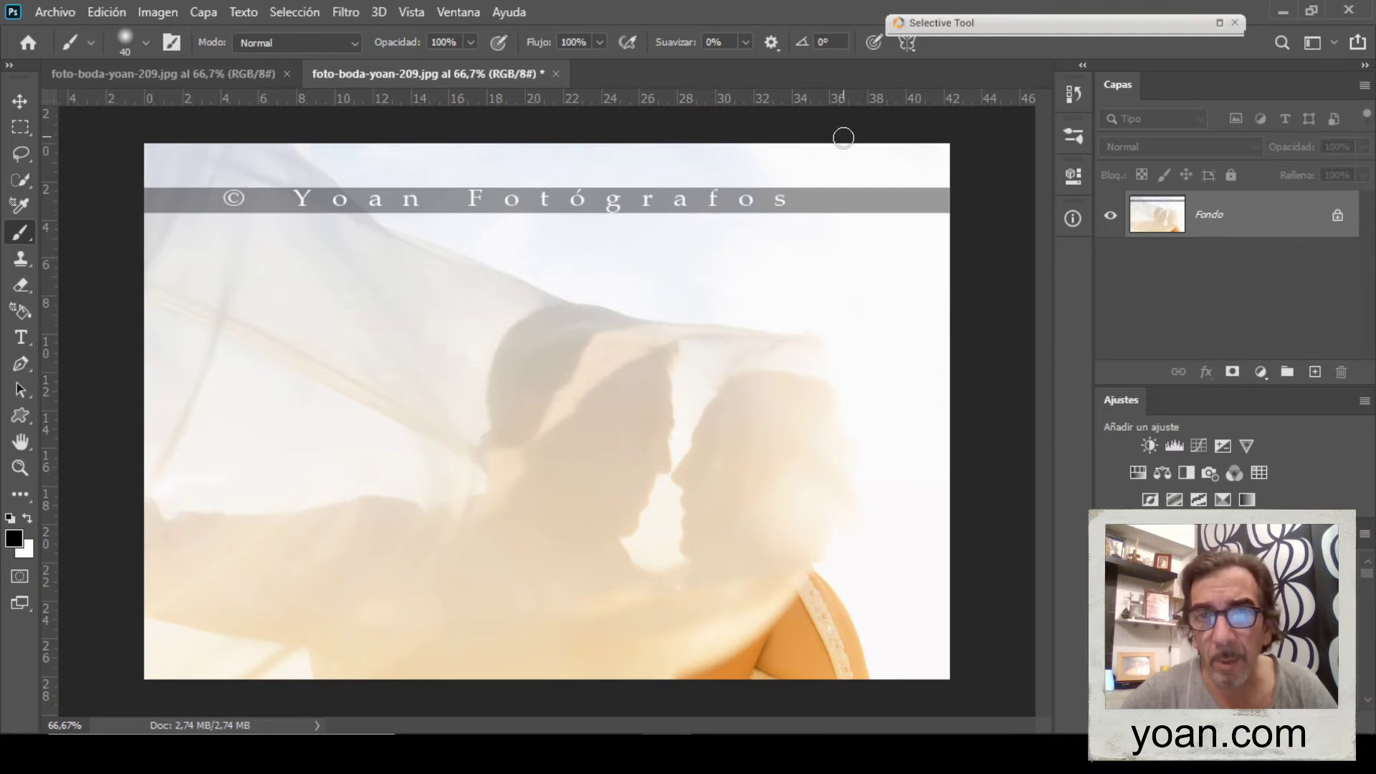
Preview a crop of the unmarked wedding photo with the Espiral áurea overlay, reoriented so the spiral centres on the couple's faces
key(c)
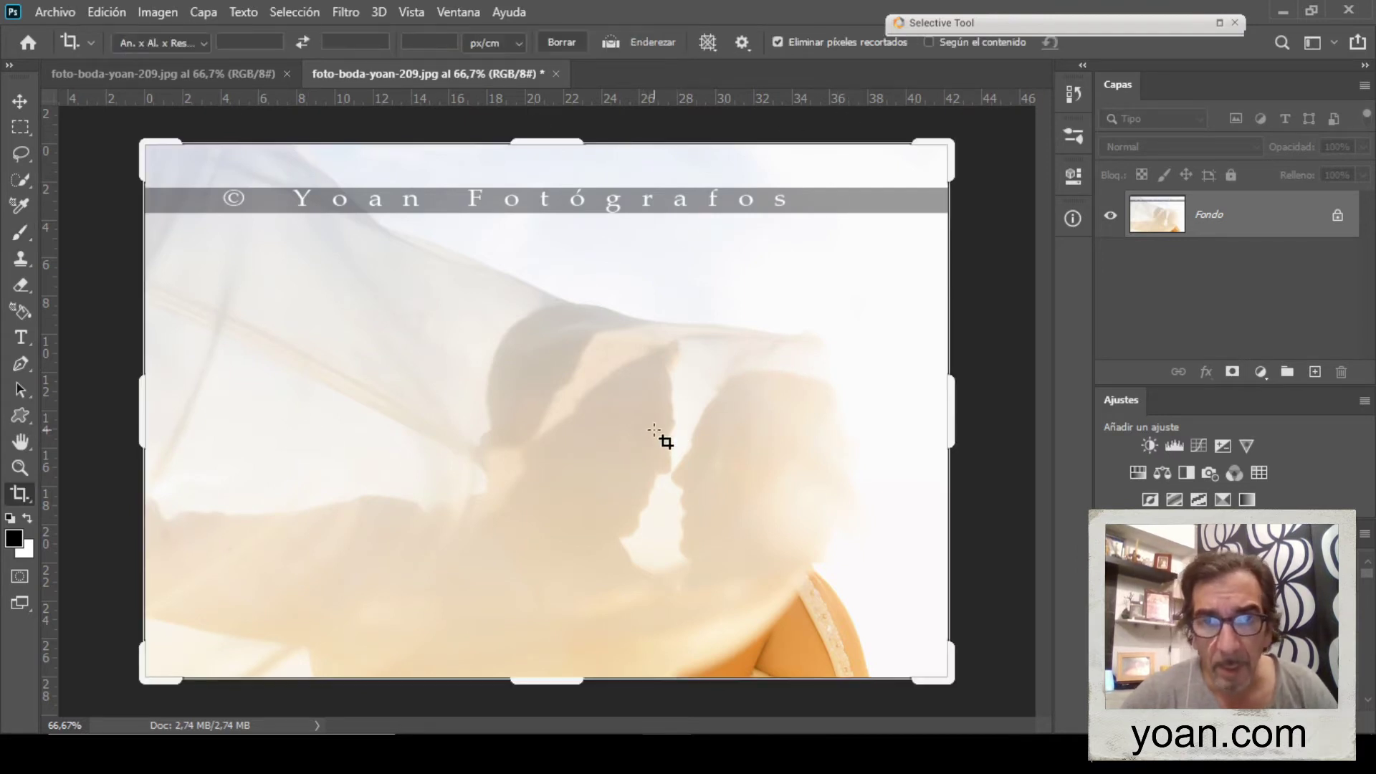
click(659, 448)
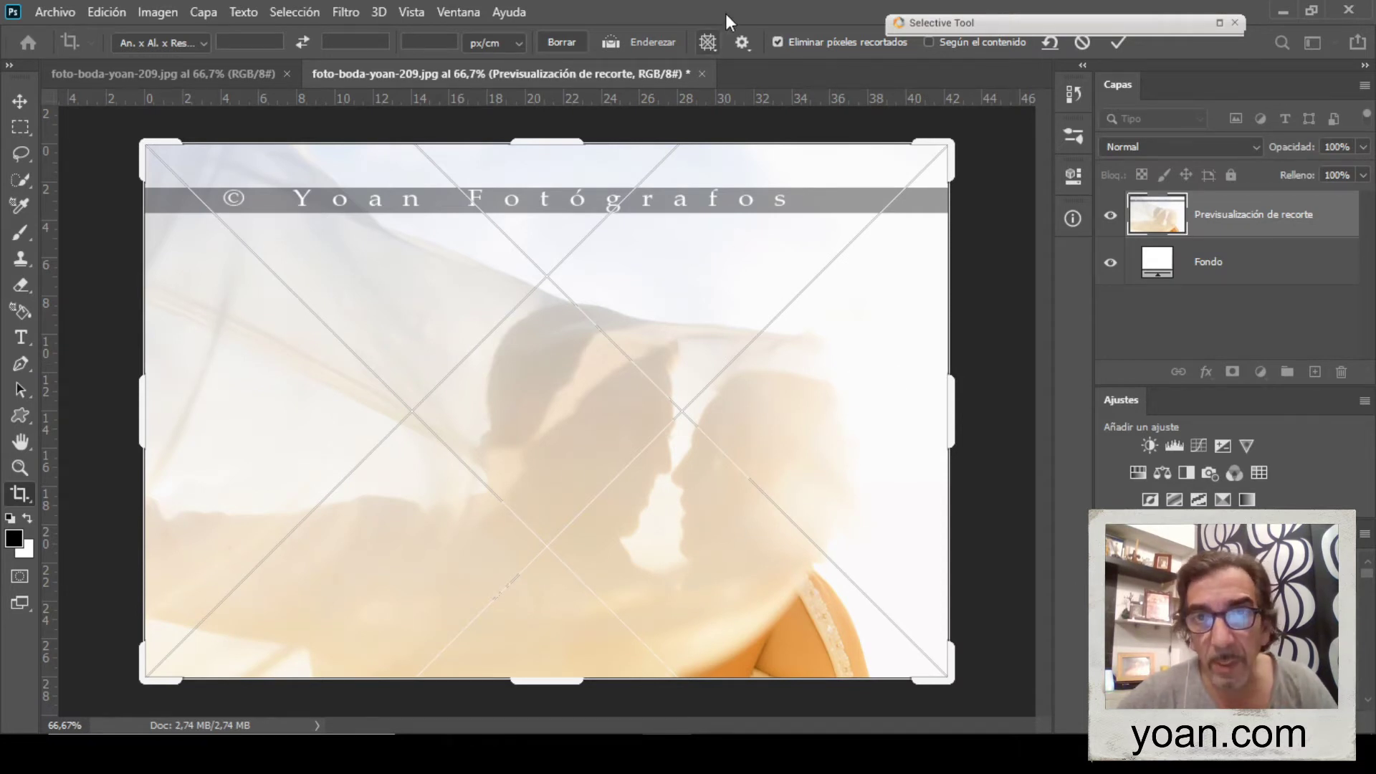
click(708, 42)
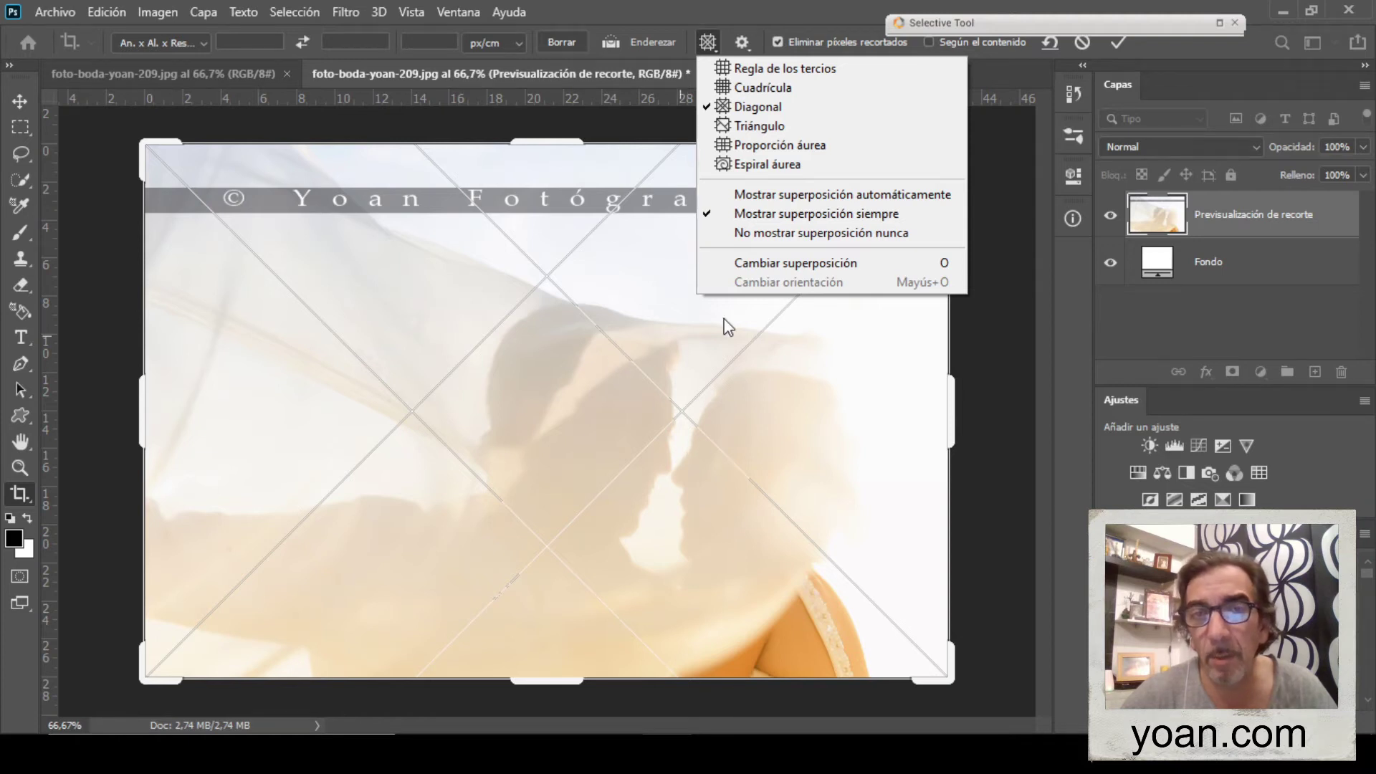
click(768, 169)
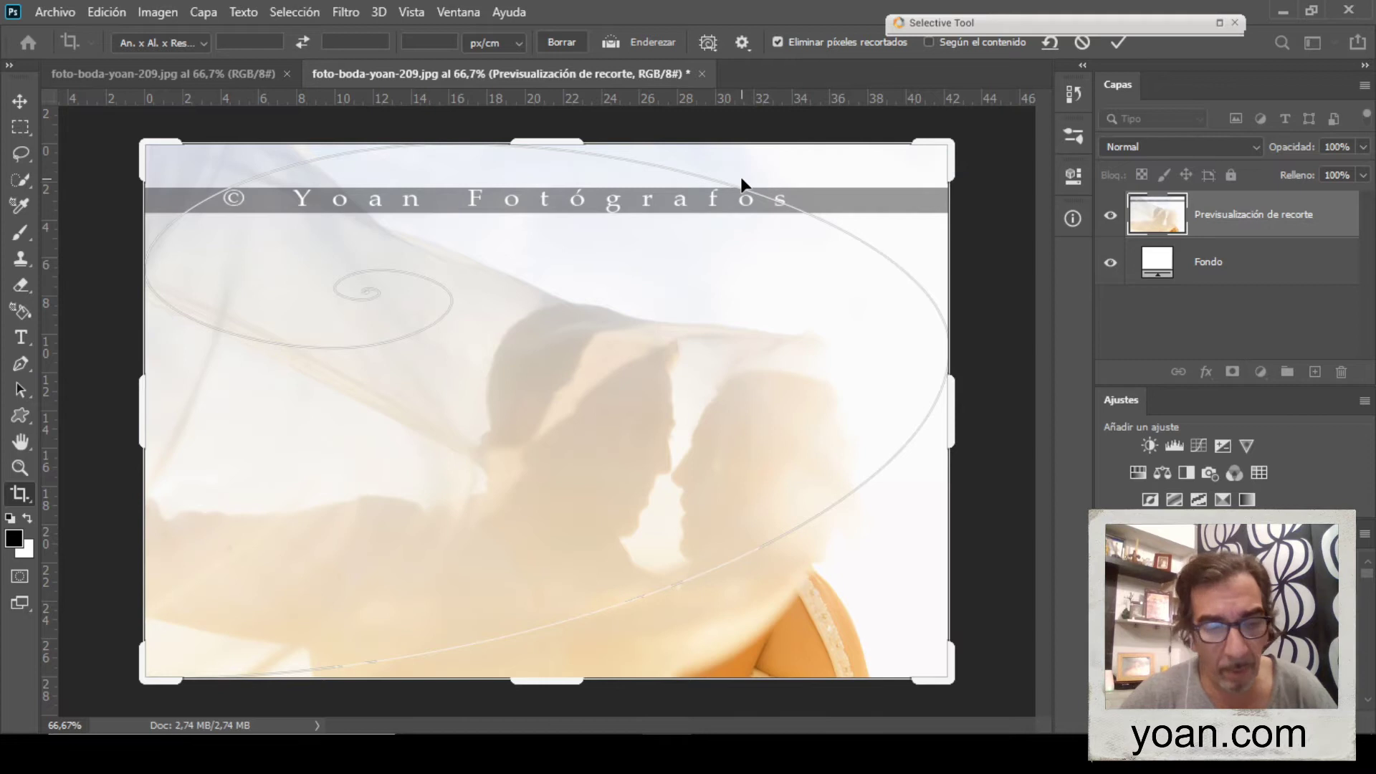
key(shift+o)
key(shift+o)
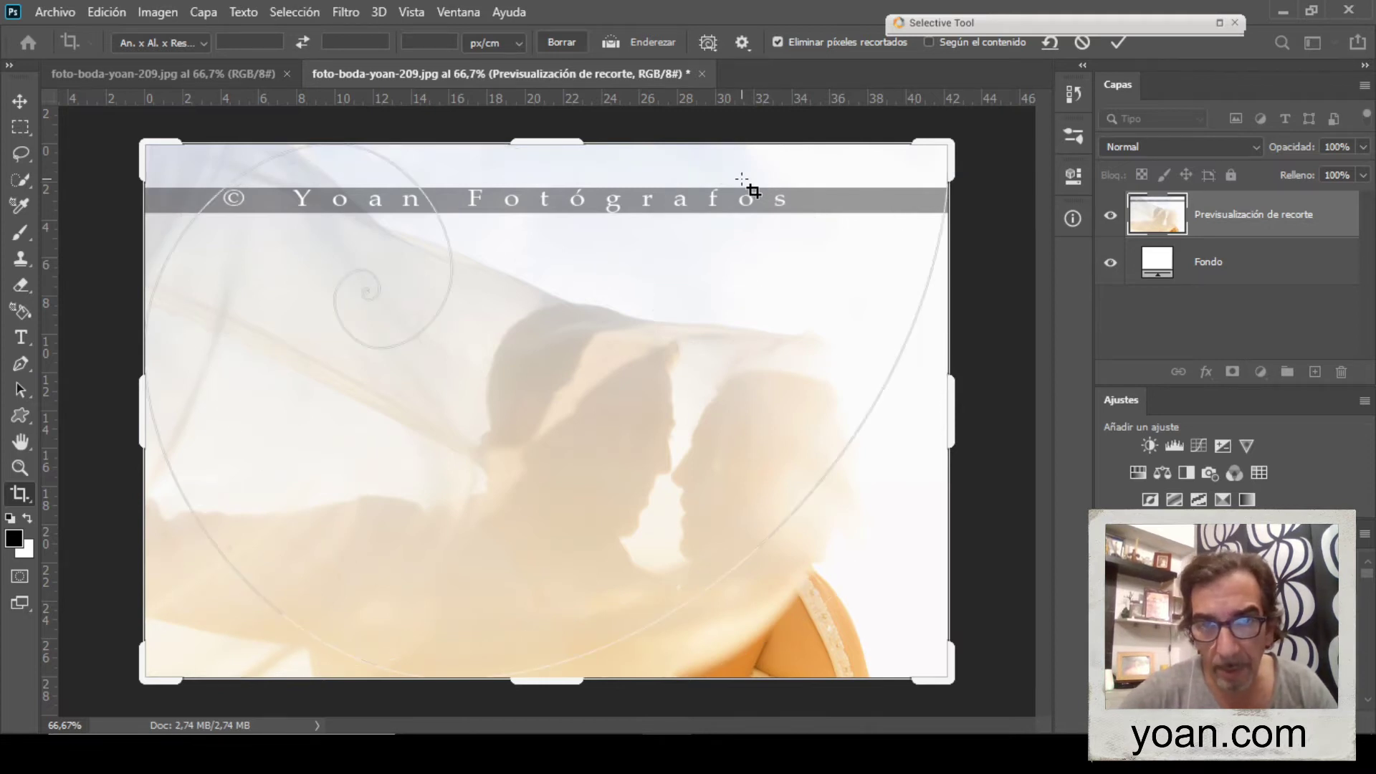
key(shift+o)
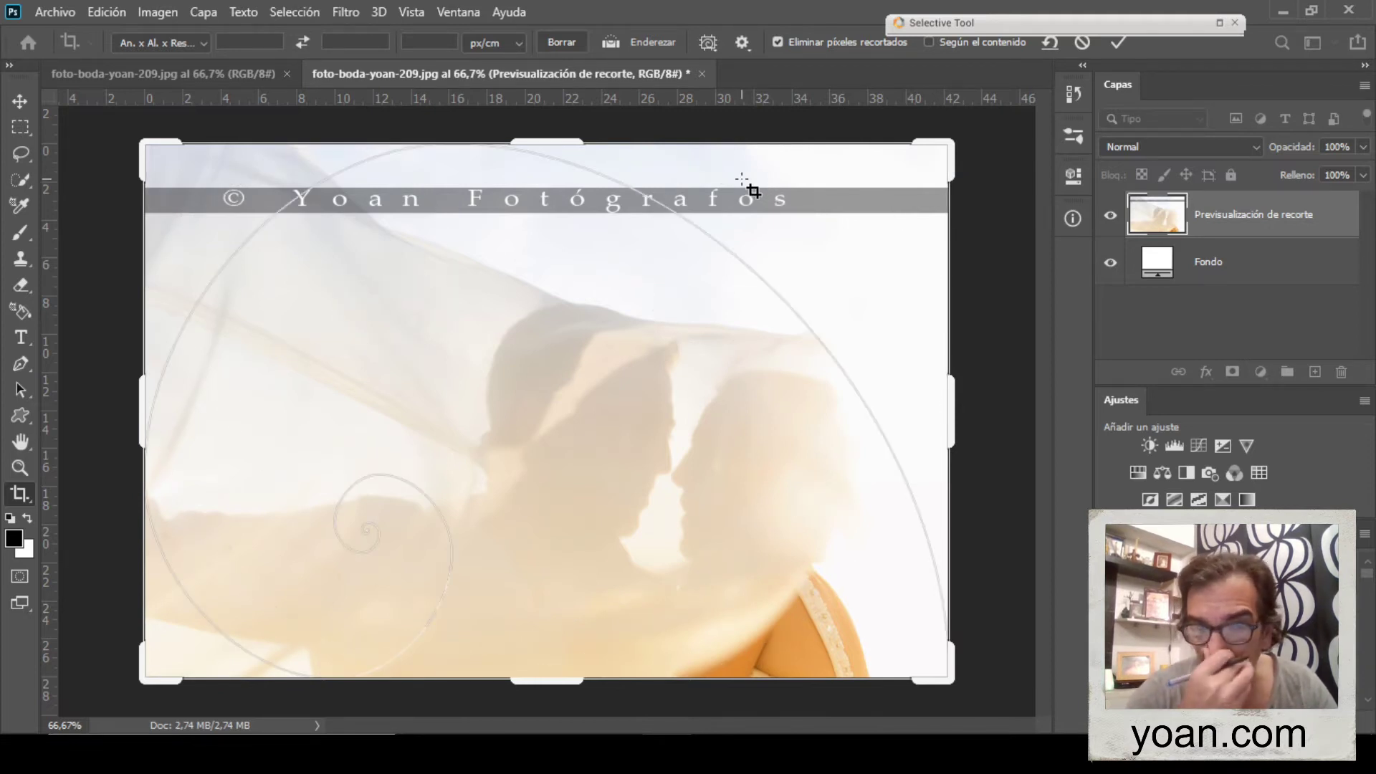
key(shift+o)
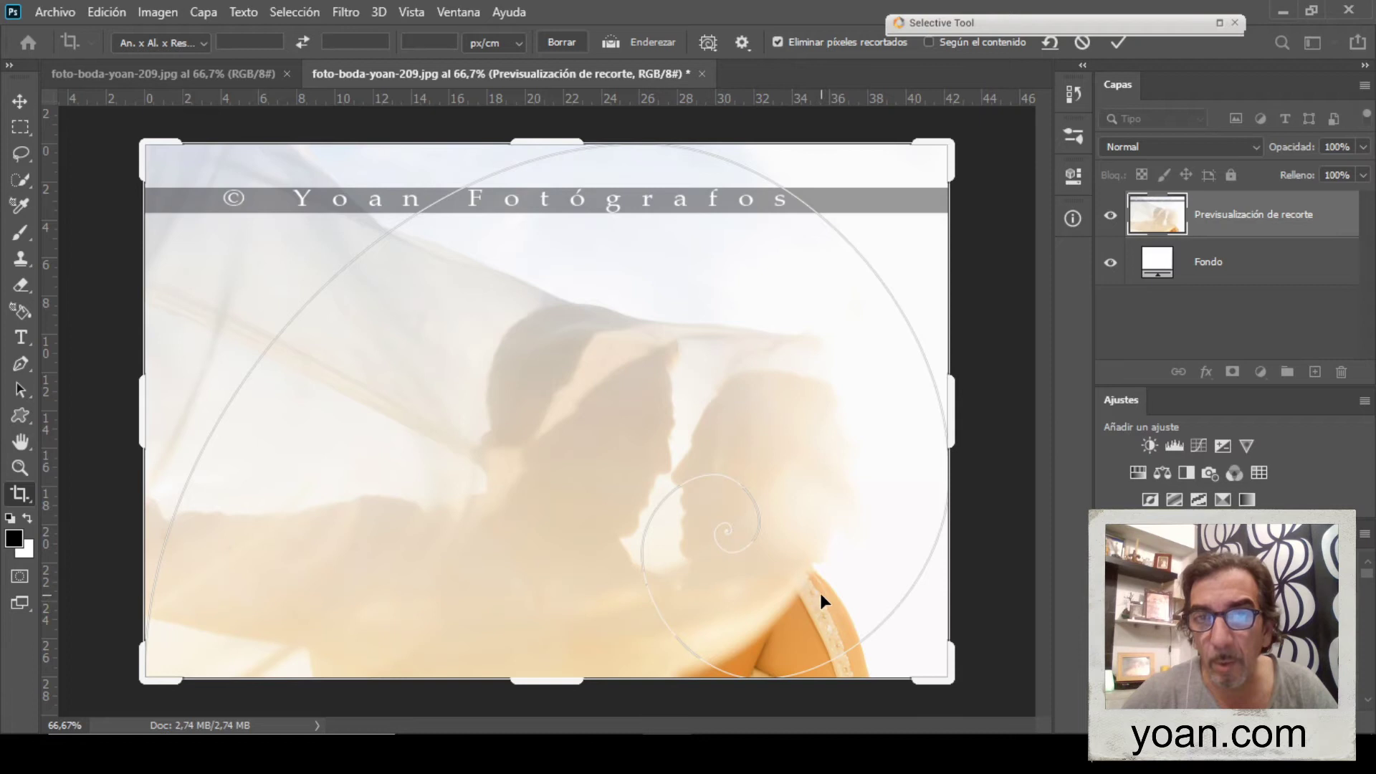
Switch the wedding photo's crop overlay to Regla de los tercios and close the preview with the full frame kept
click(708, 43)
click(733, 63)
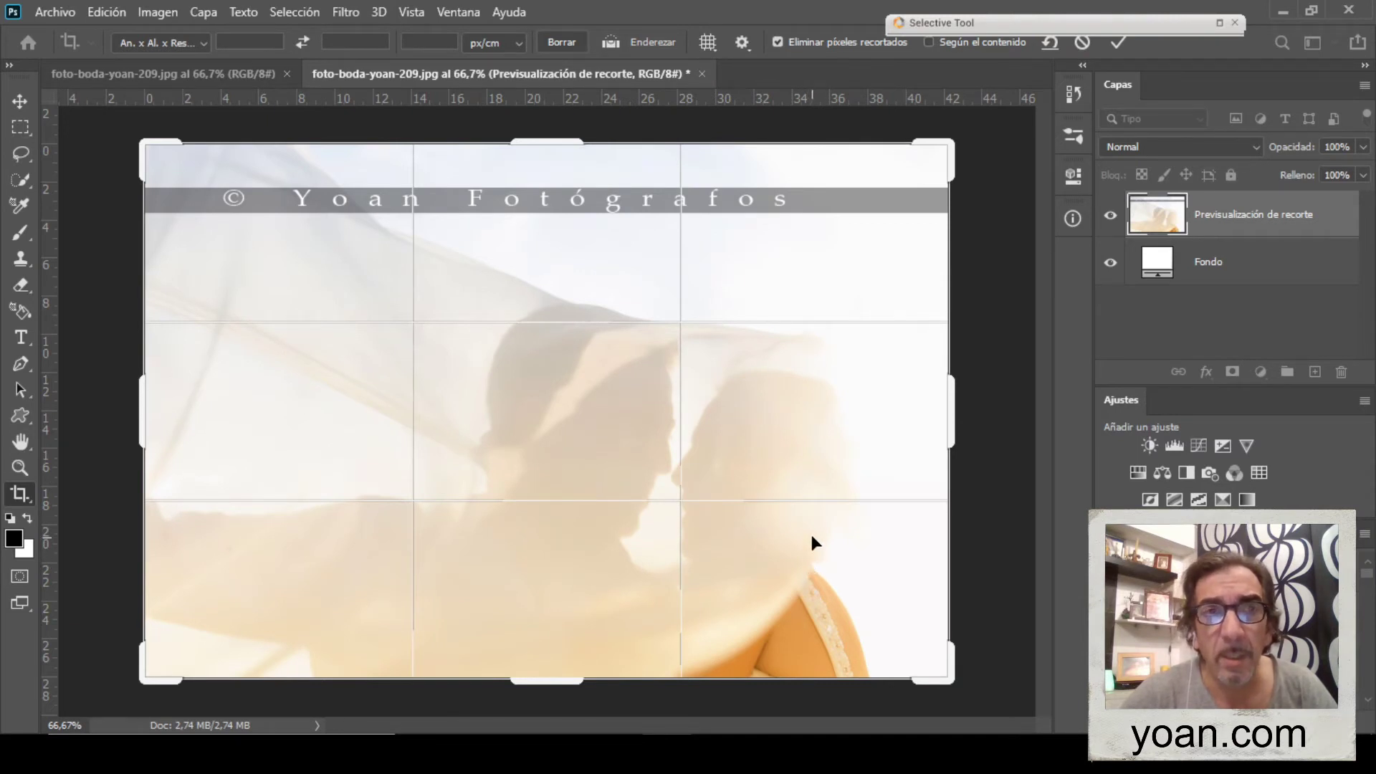
key(Return)
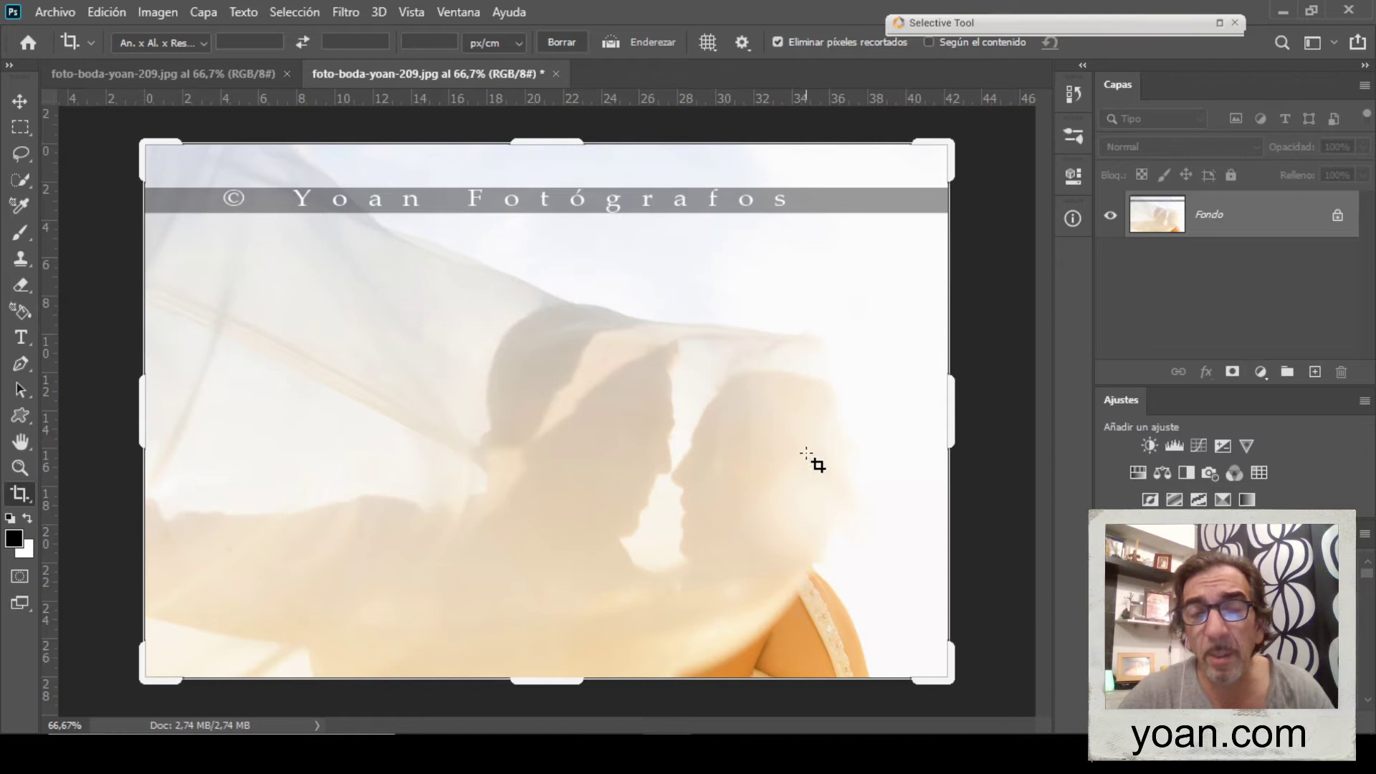
Close the unmarked foto-boda-yoan-209.jpg without saving its changes, and close the annotated copy
click(556, 74)
click(685, 301)
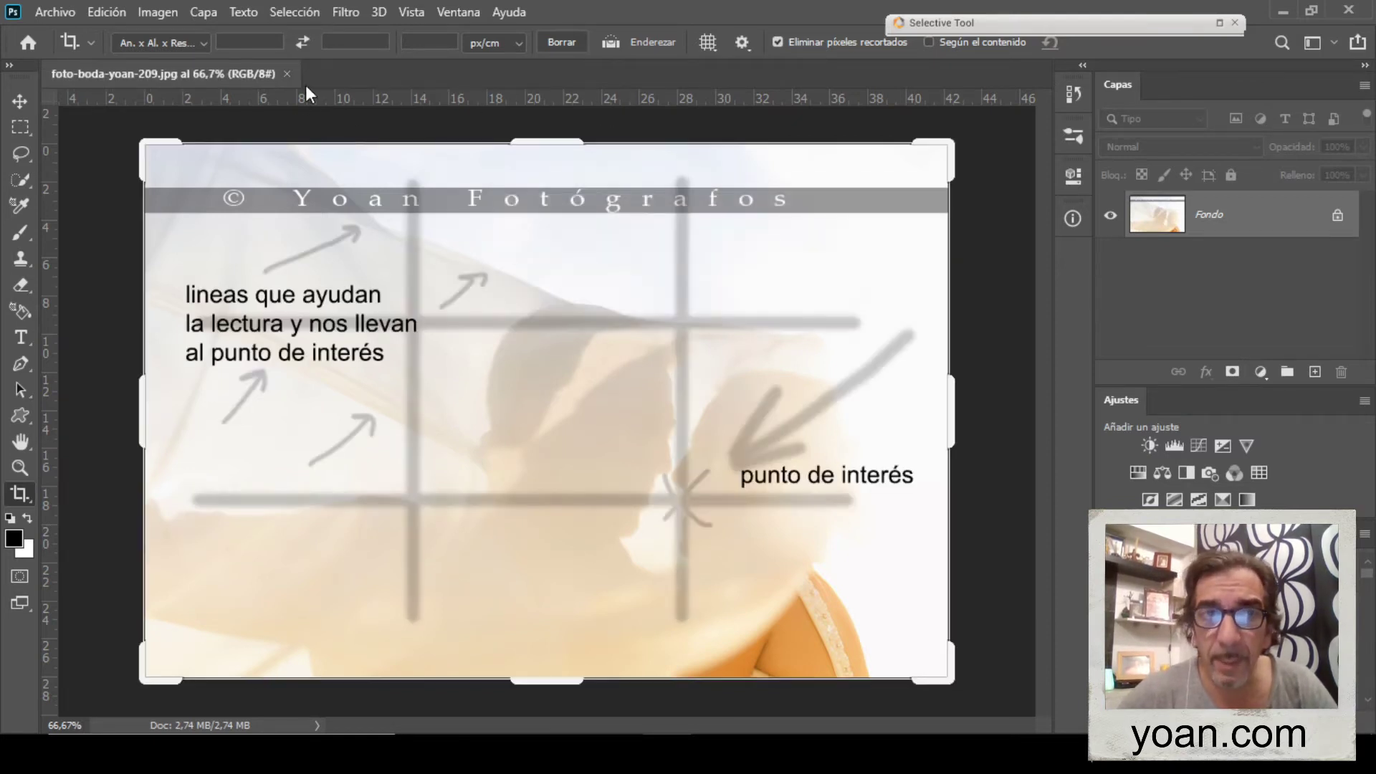
click(286, 74)
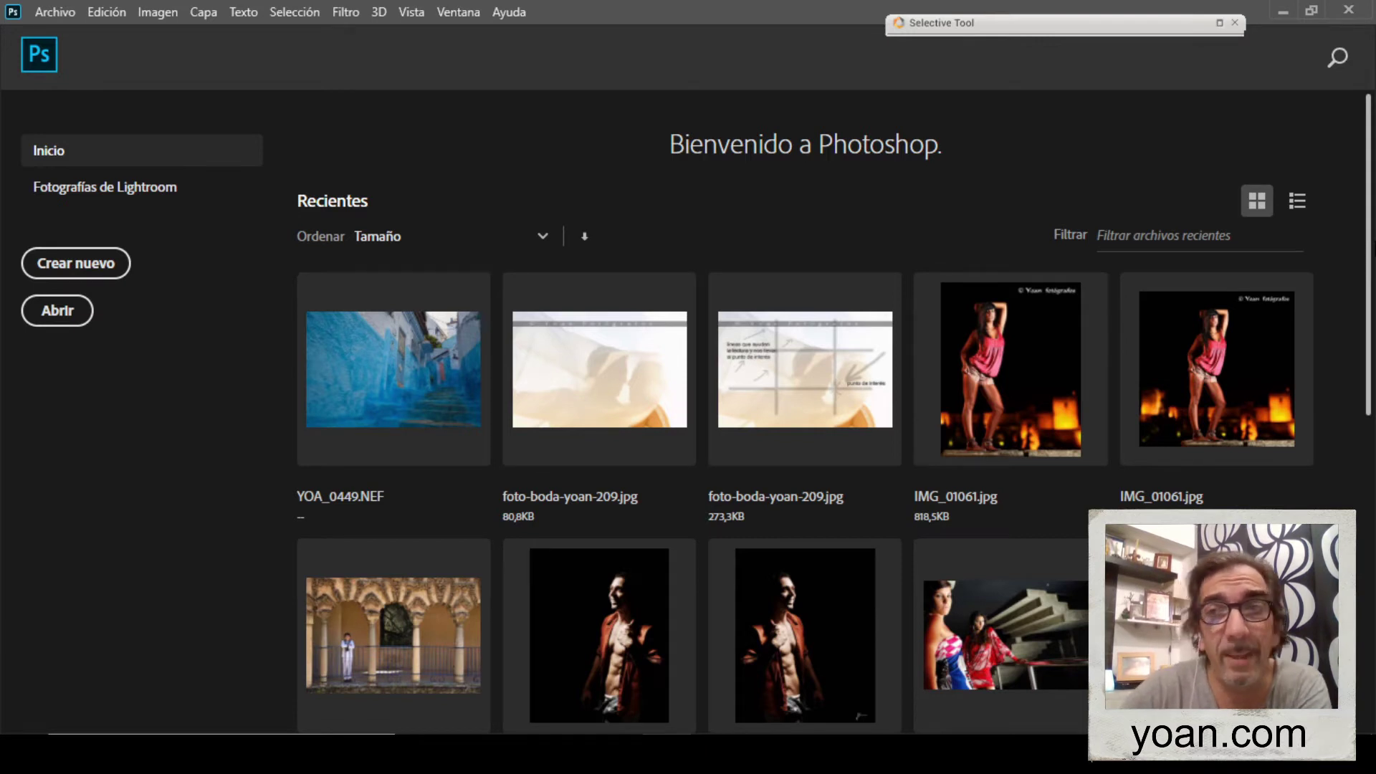
scroll(834, 413, down, 1)
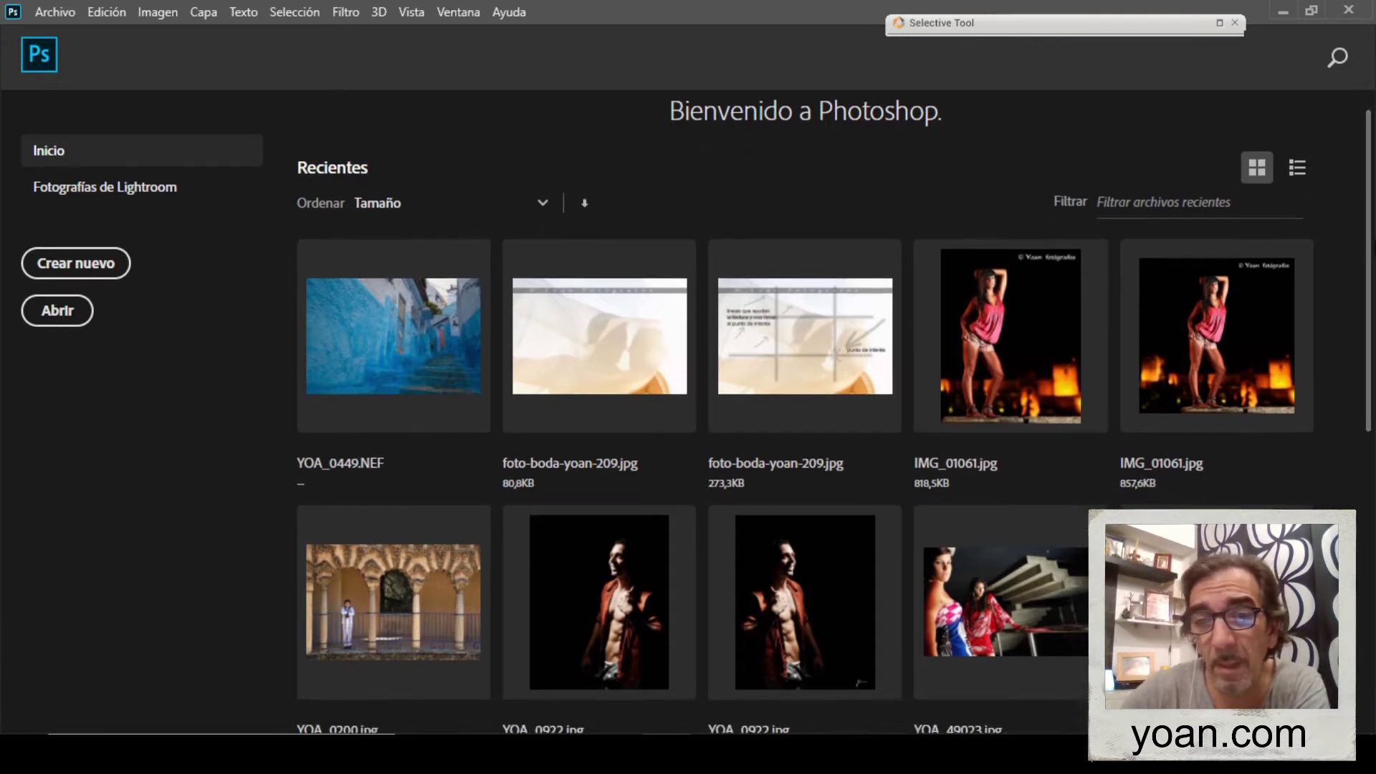
Switch to Zoner Photo Studio and browse to the fotos folder on the Escritorio
scroll(834, 414, up, 1)
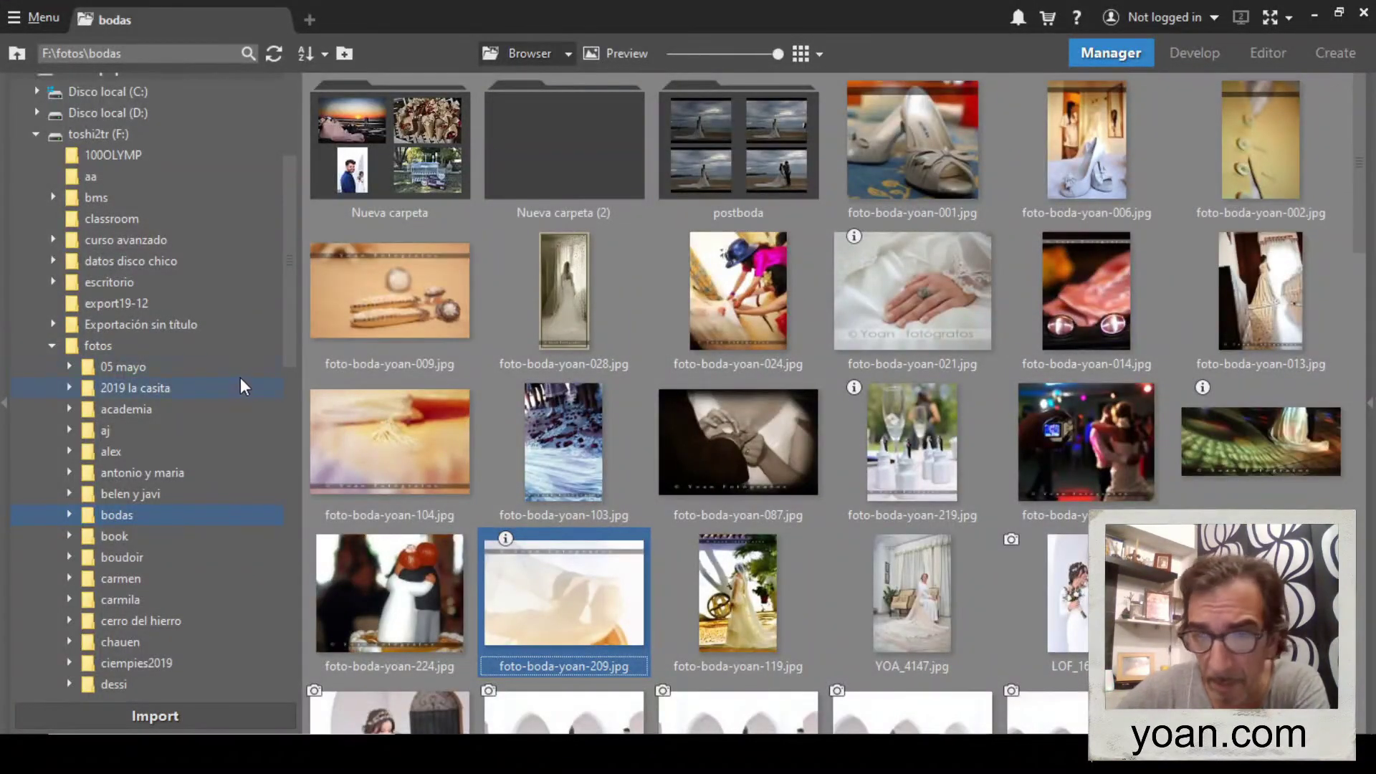
drag(292, 229, 295, 88)
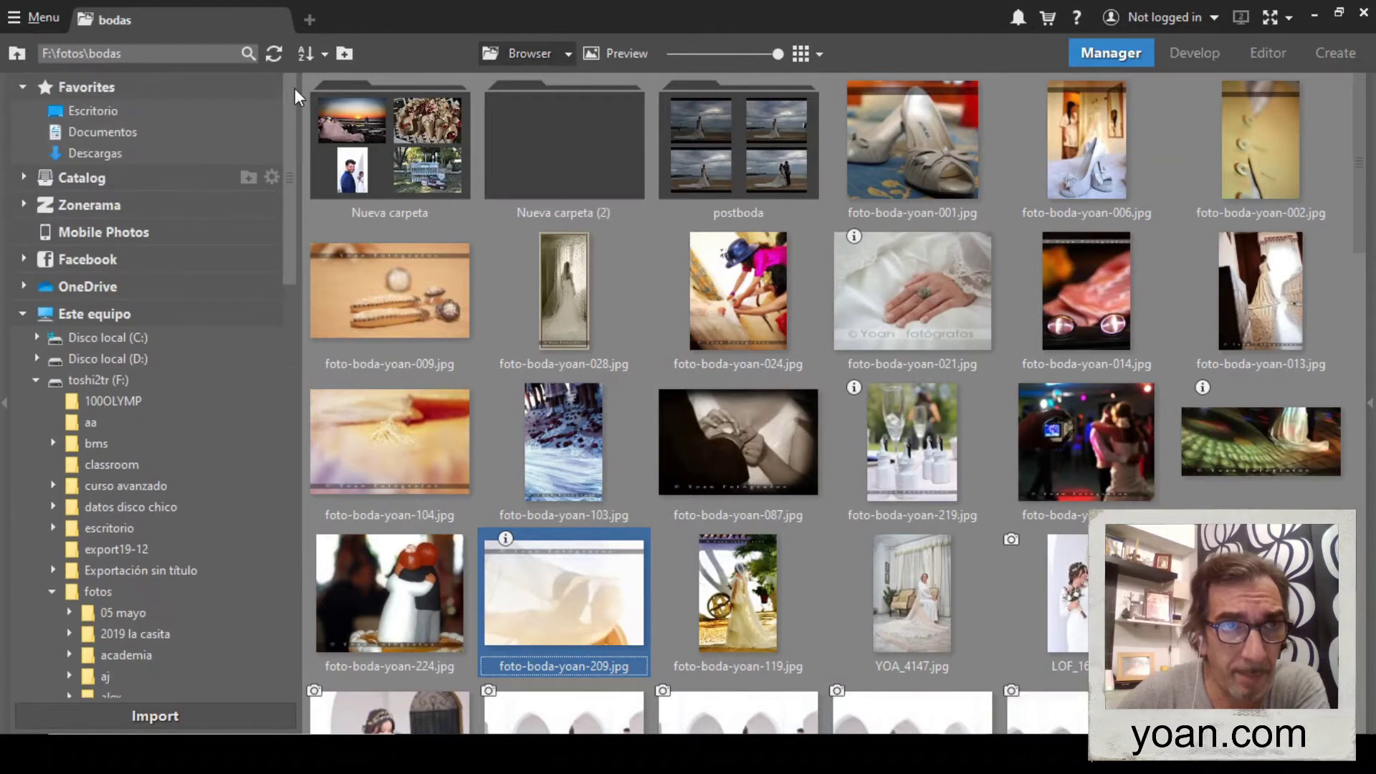
click(105, 113)
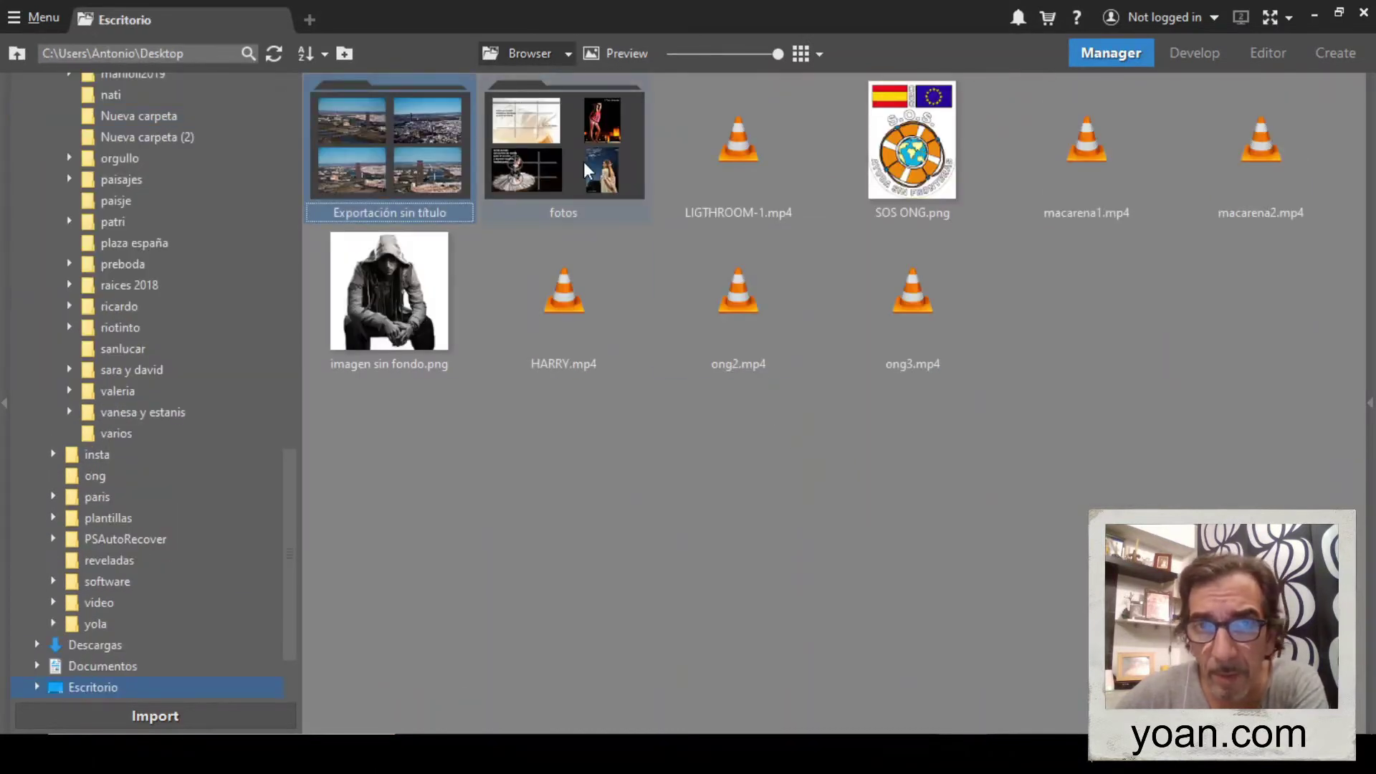
double_click(587, 171)
scroll(1348, 301, down, 1)
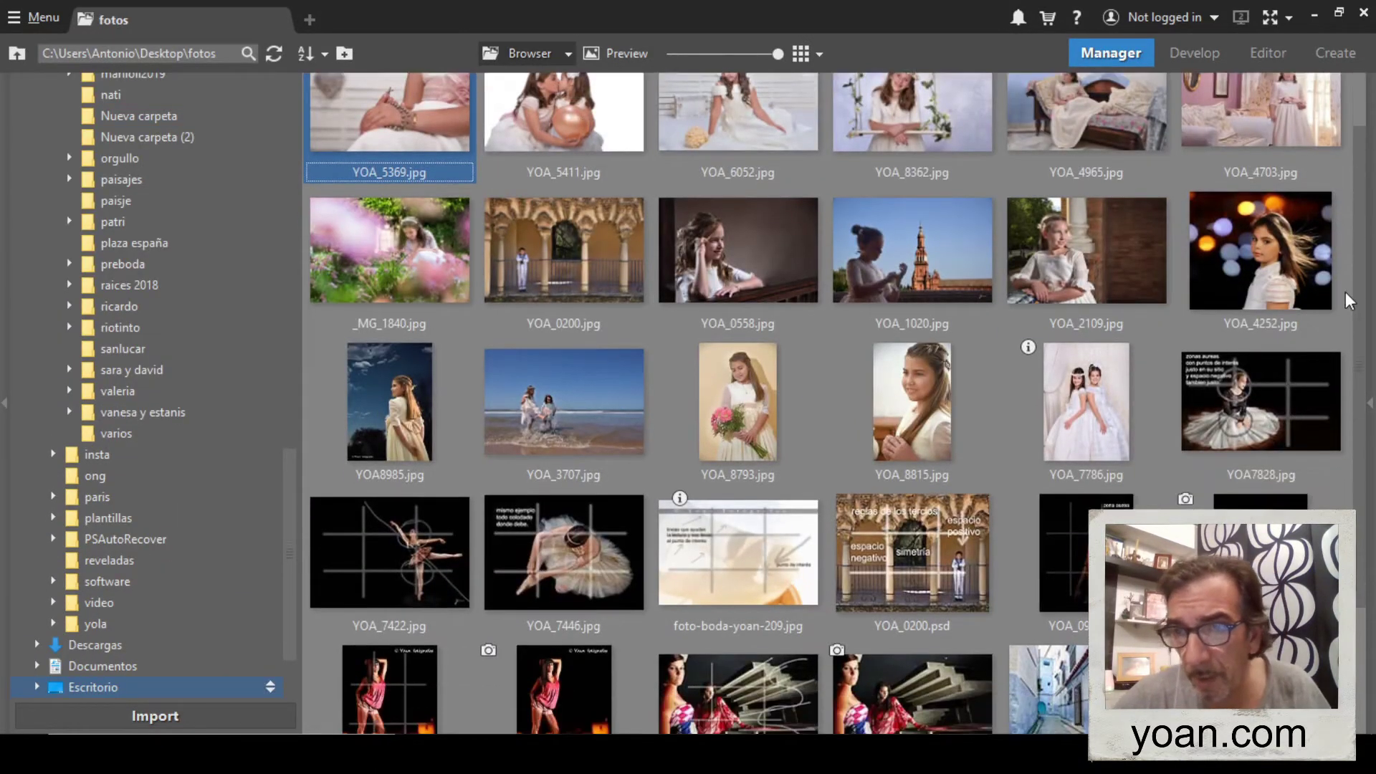
Open YOA_49023.psd and YOA_49023.jpg together in Photoshop from the fotos folder
scroll(1351, 430, down, 3)
click(932, 518)
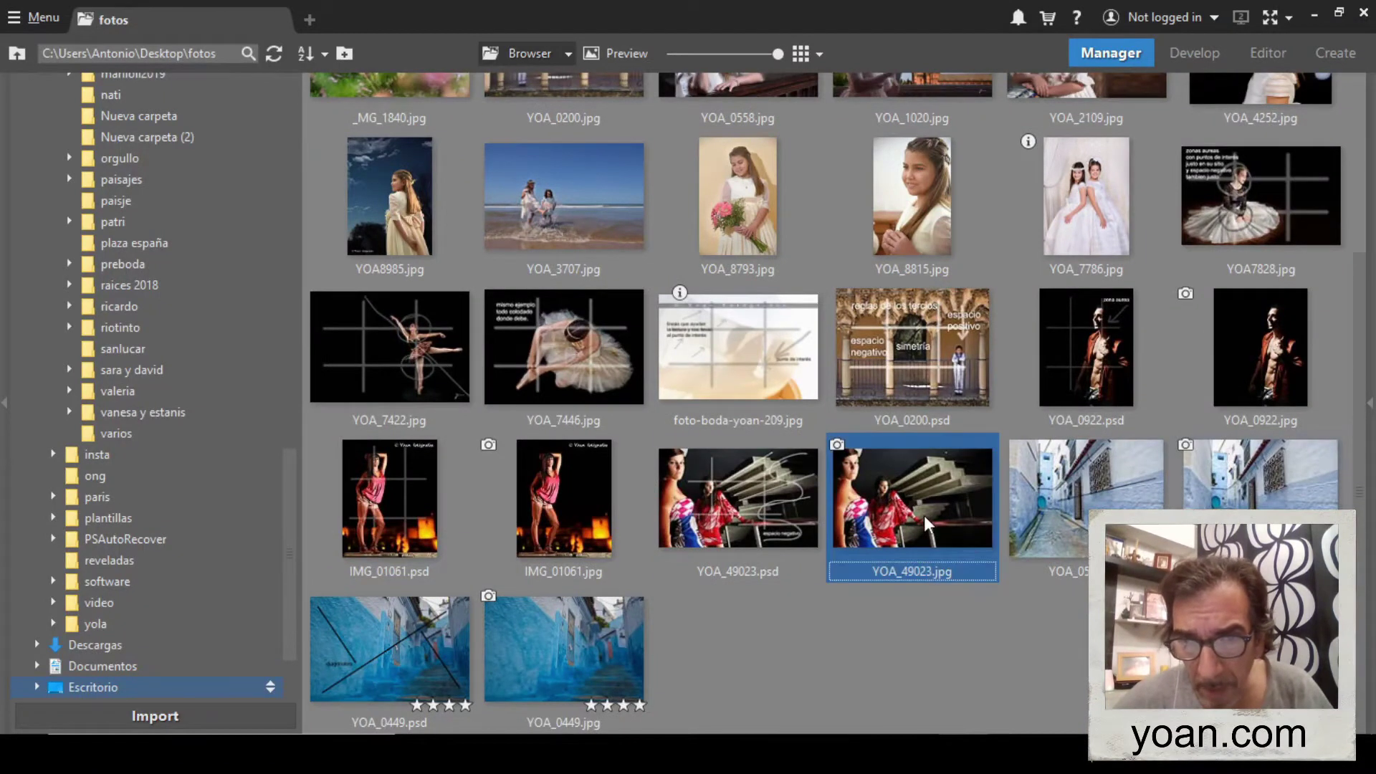
shift+click(777, 514)
drag(758, 513, 897, 424)
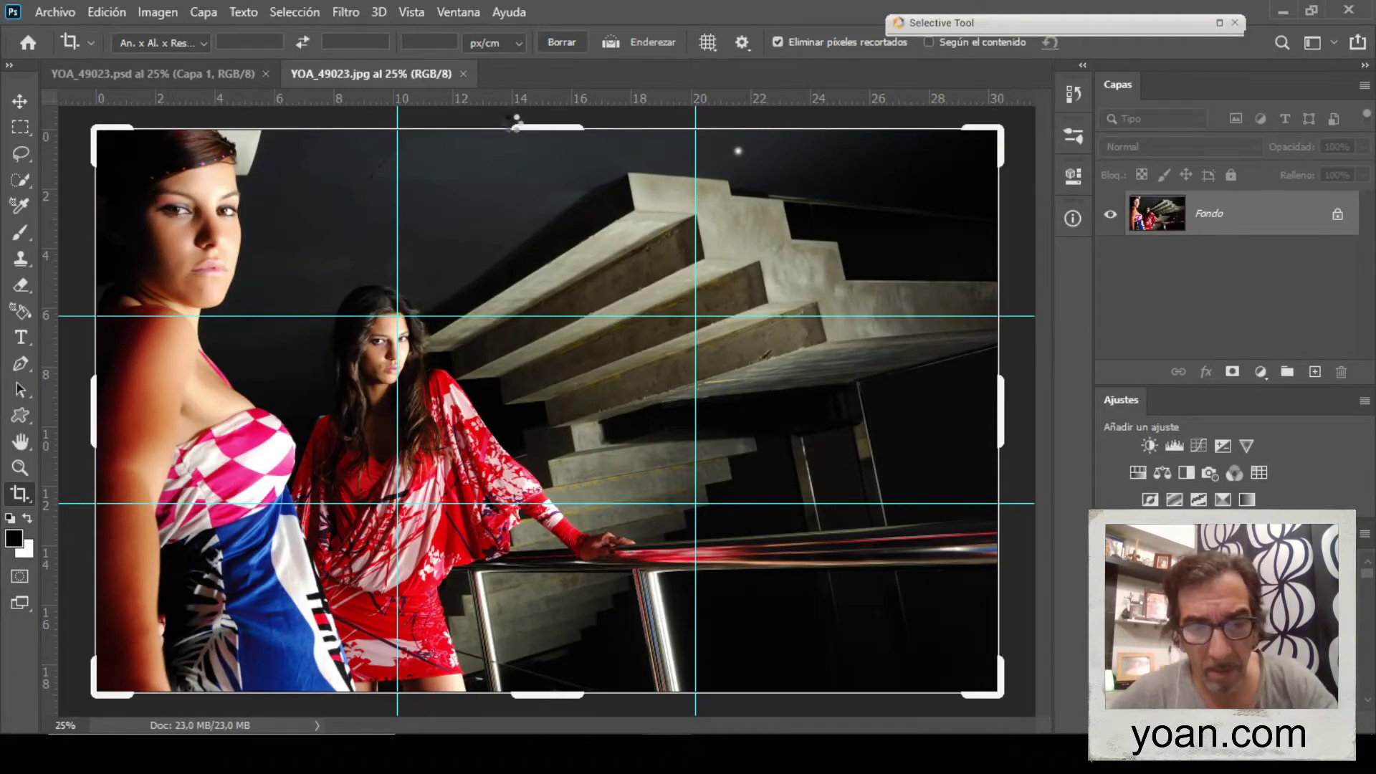
Hide the guides over the annotated YOA_49023.psd and revert YOA_49023.jpg to its opening history snapshot
click(236, 73)
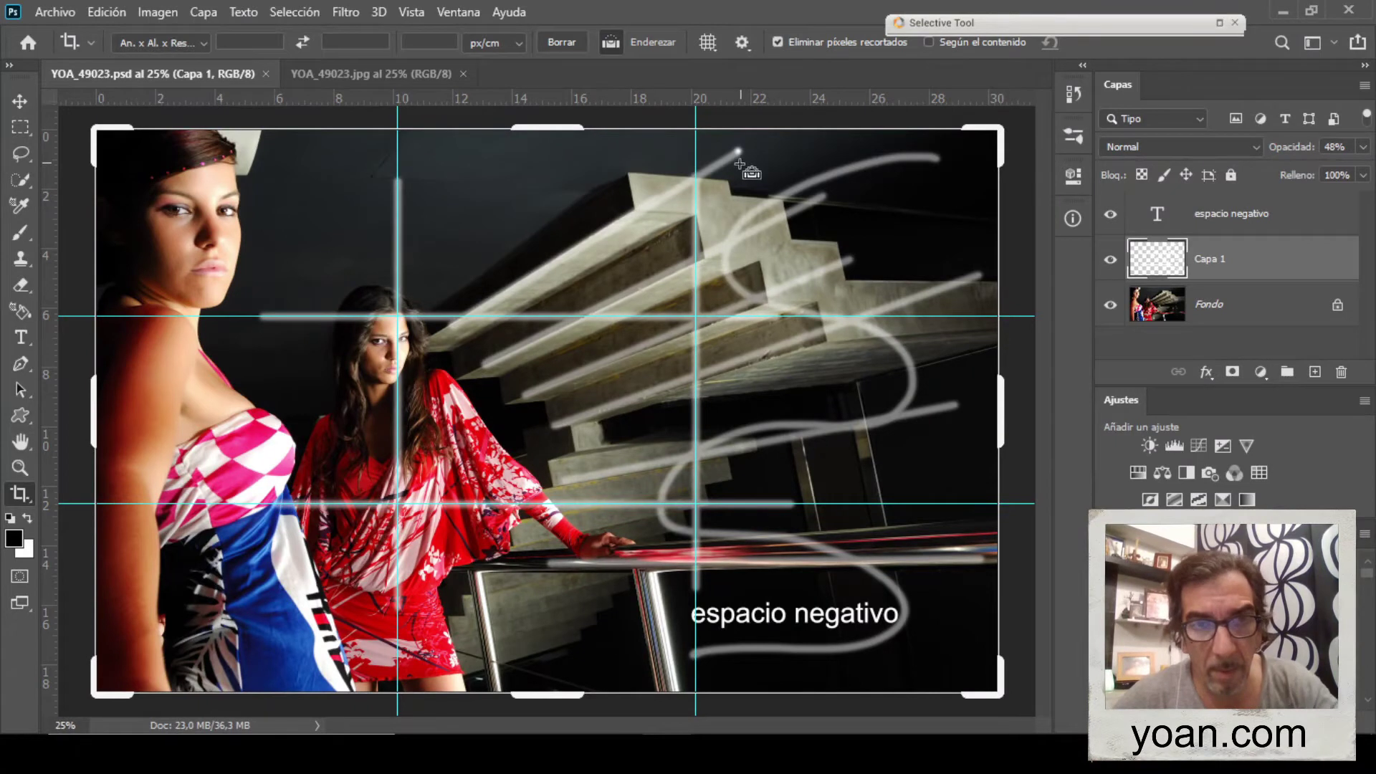
key(ctrl+h)
click(368, 74)
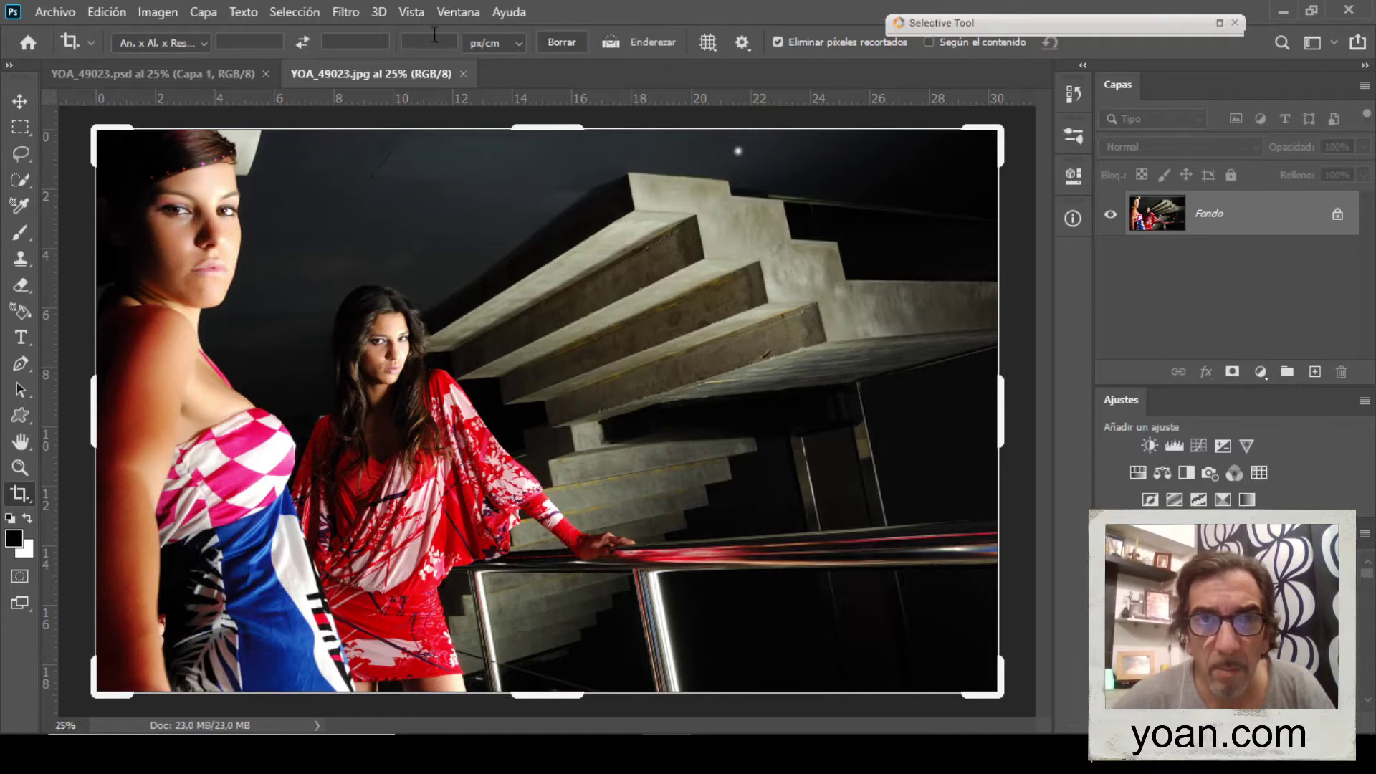
click(1073, 96)
click(978, 127)
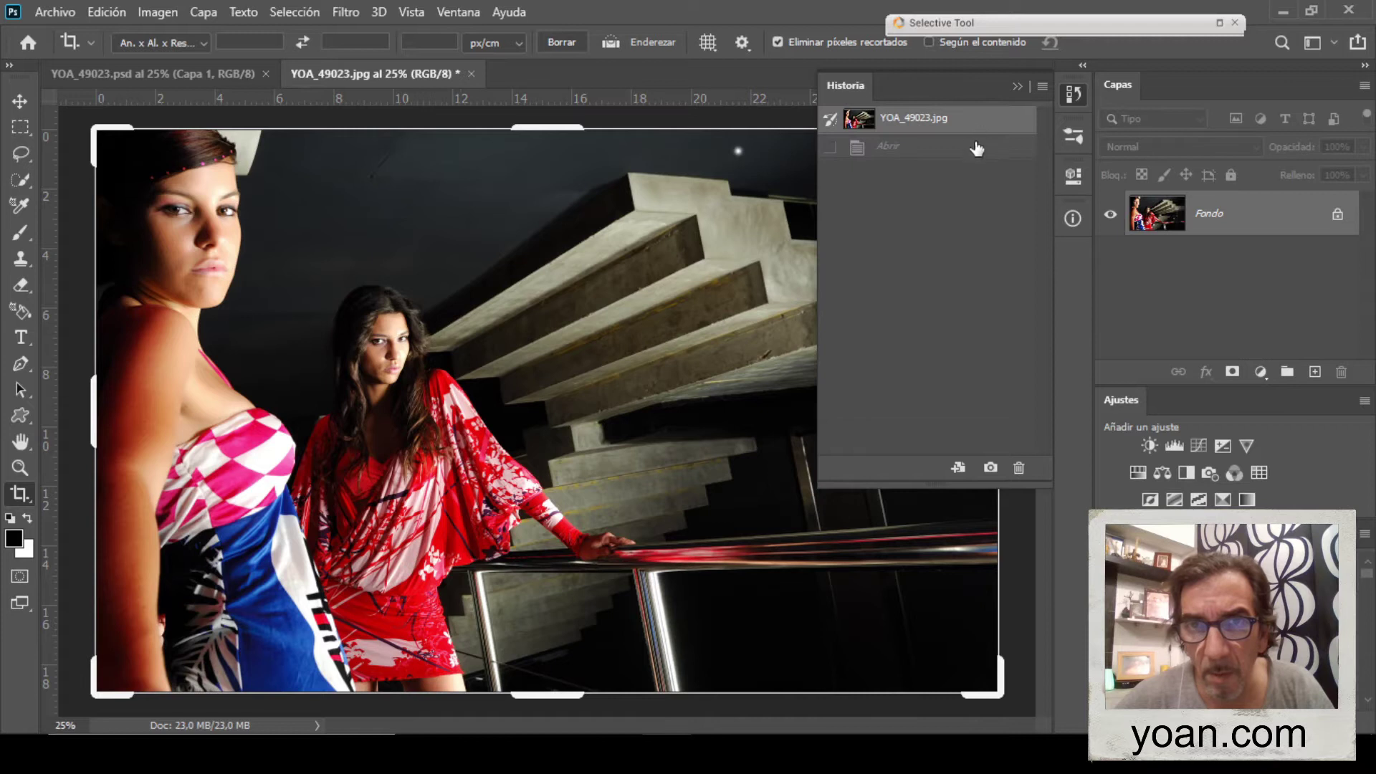
click(797, 65)
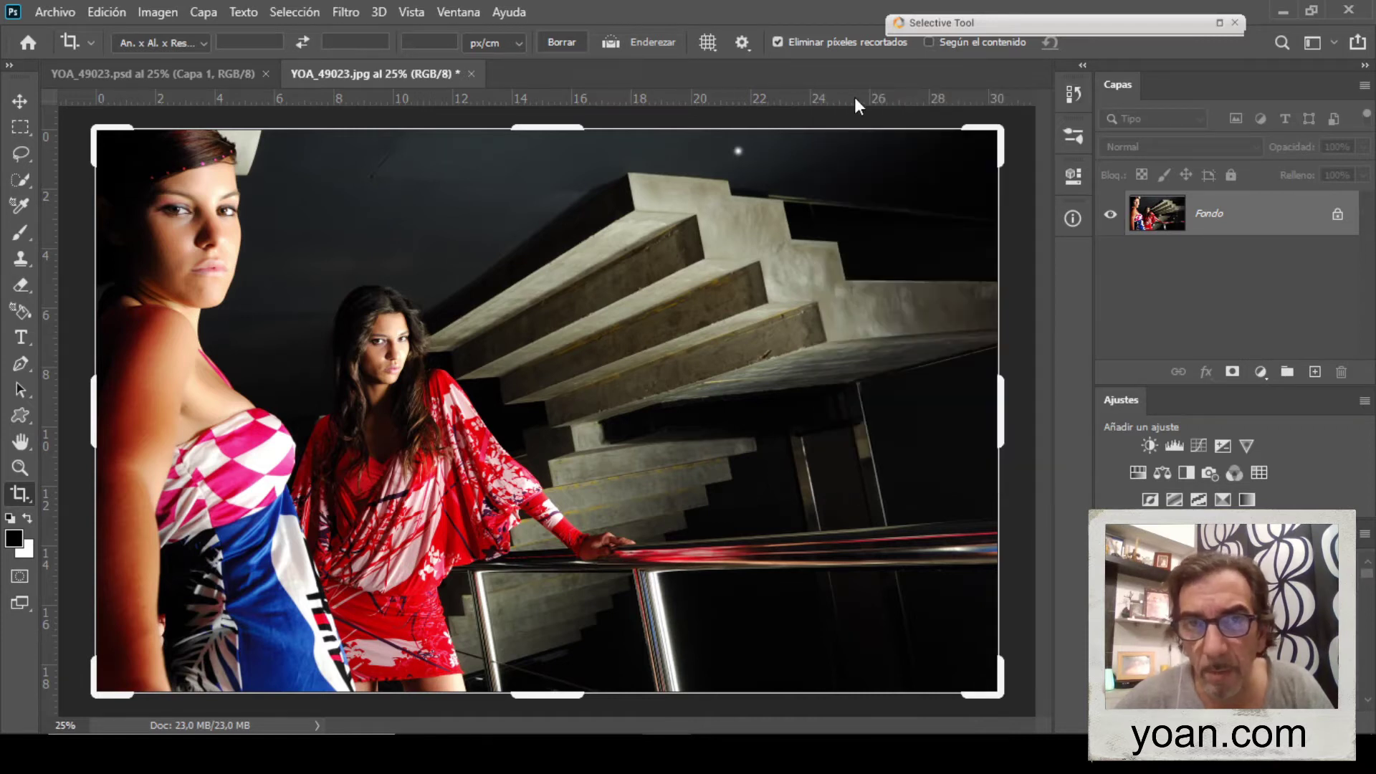
Remove the white spot from the dark ceiling above the staircase with the Healing Brush, sampling the dark area beside it
key(b)
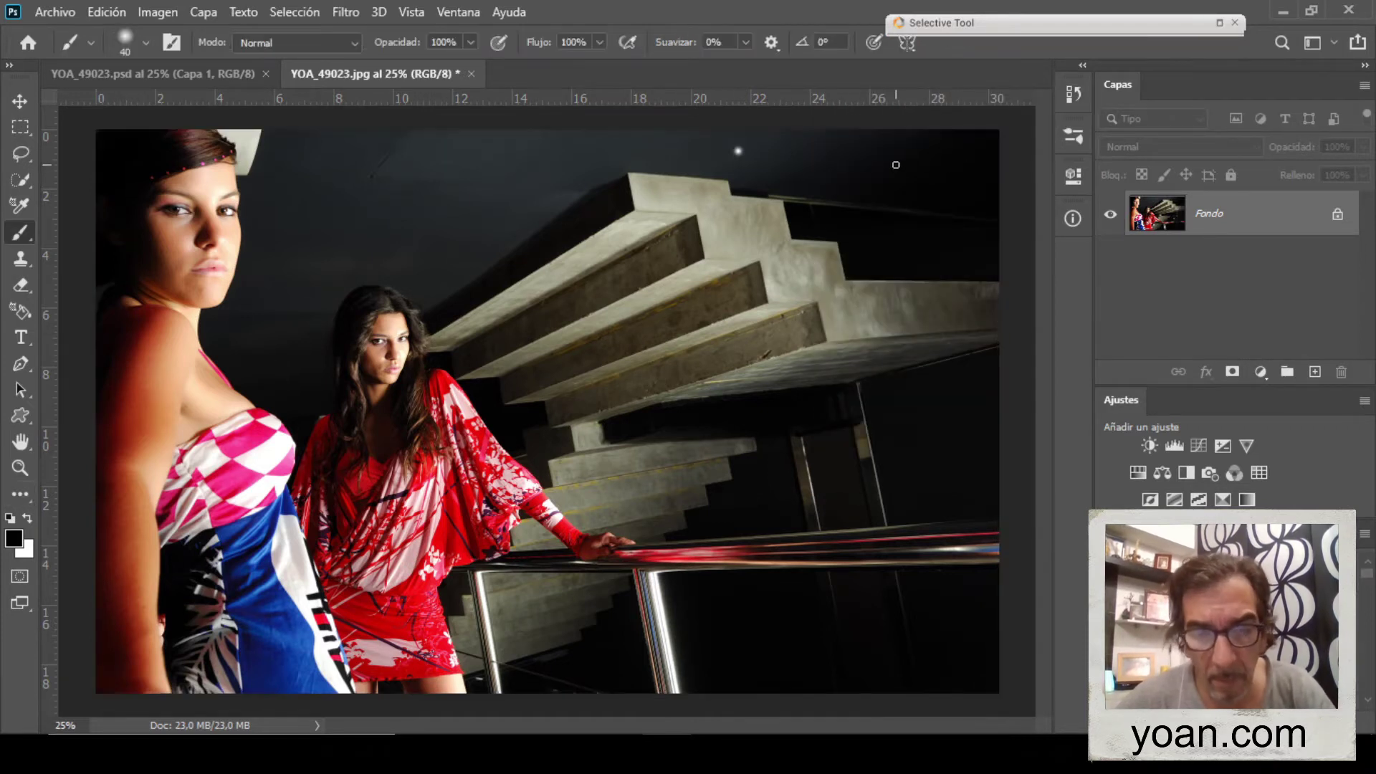
key(j)
drag(799, 160, 701, 188)
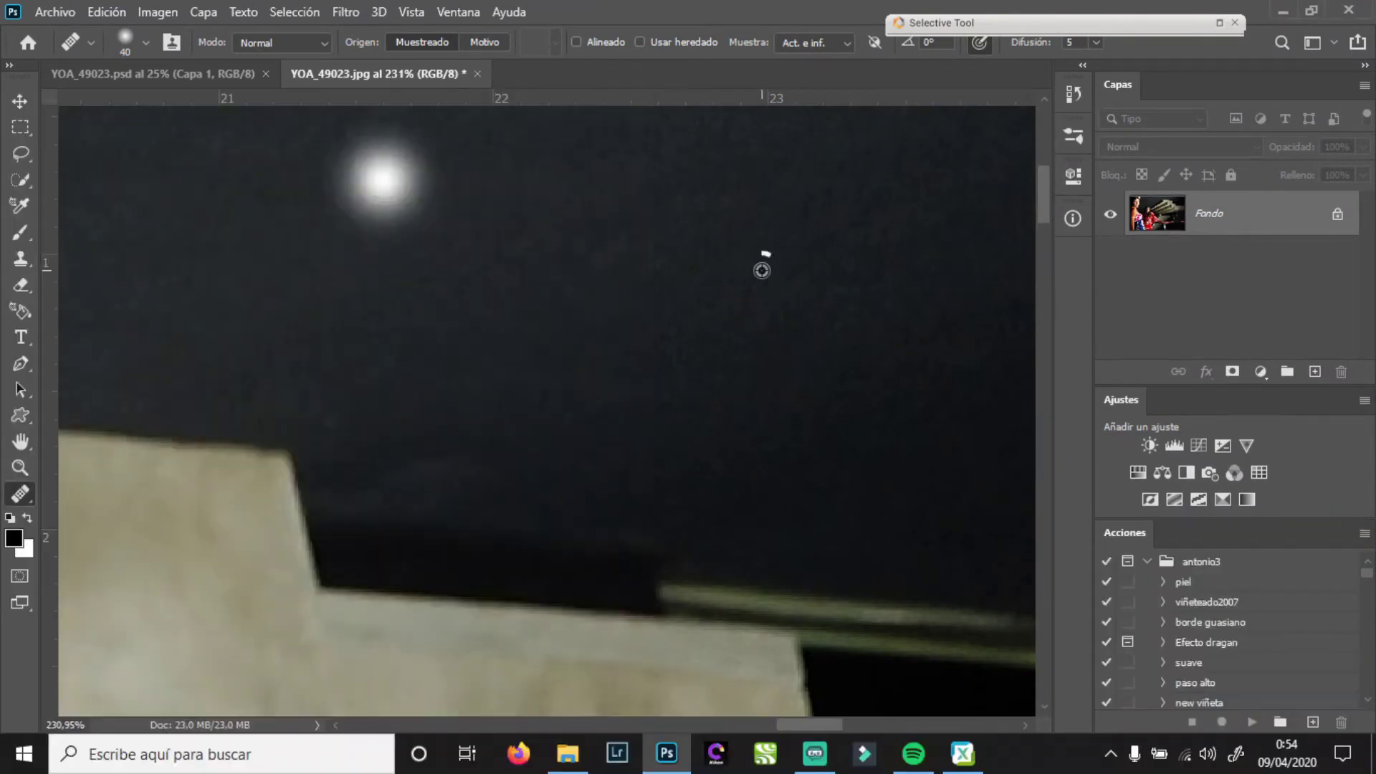
alt+click(762, 270)
drag(430, 194, 361, 141)
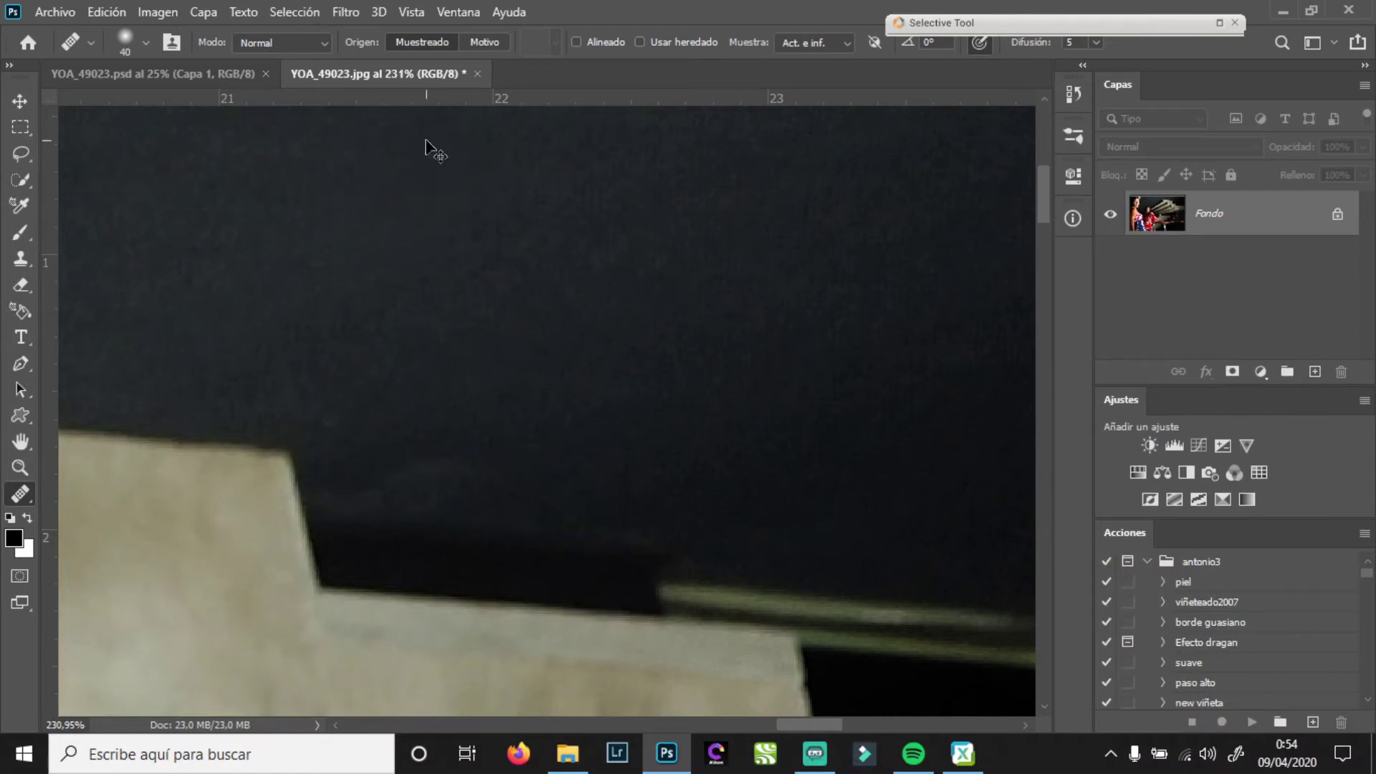
key(ctrl+0)
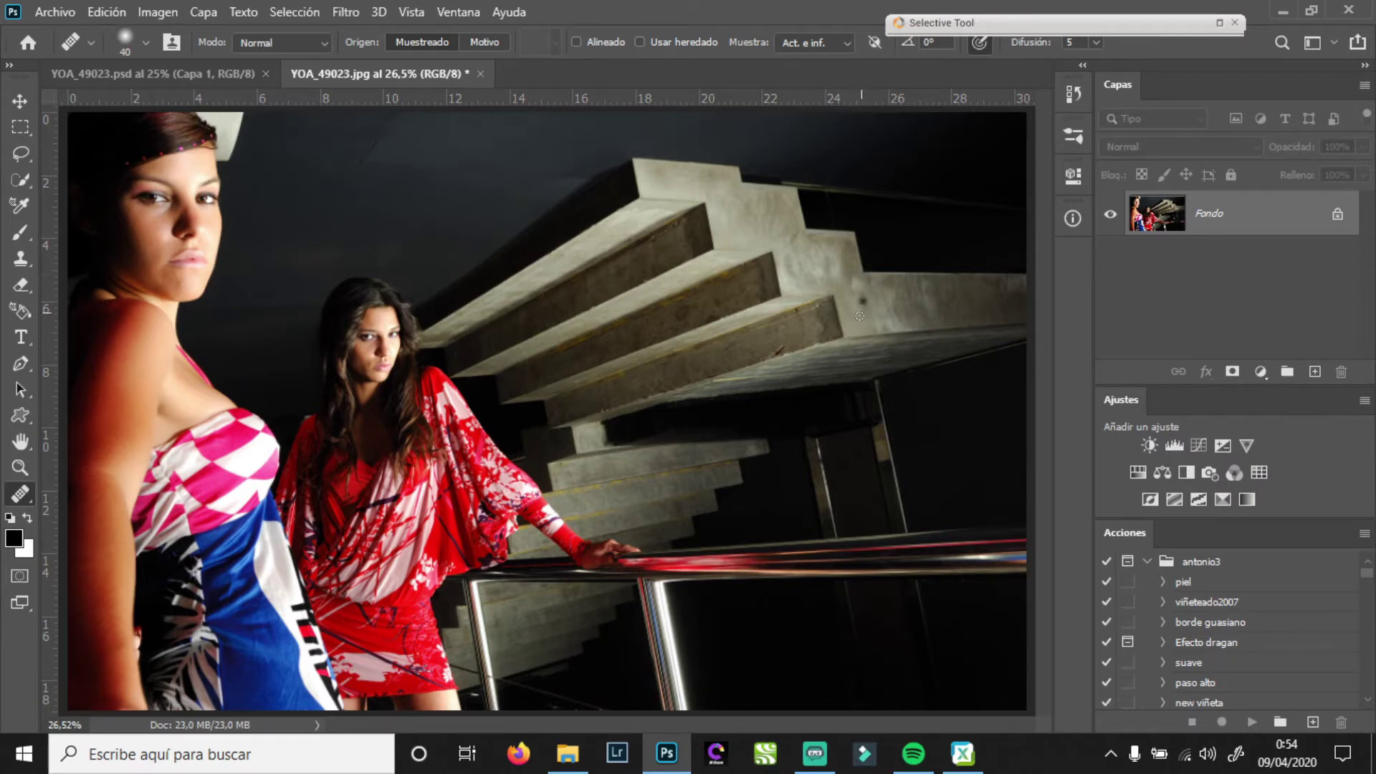
Hide the espacio negativo text layer in YOA_49023.psd and compare the photo with the Capa 1 markings off and on
click(208, 68)
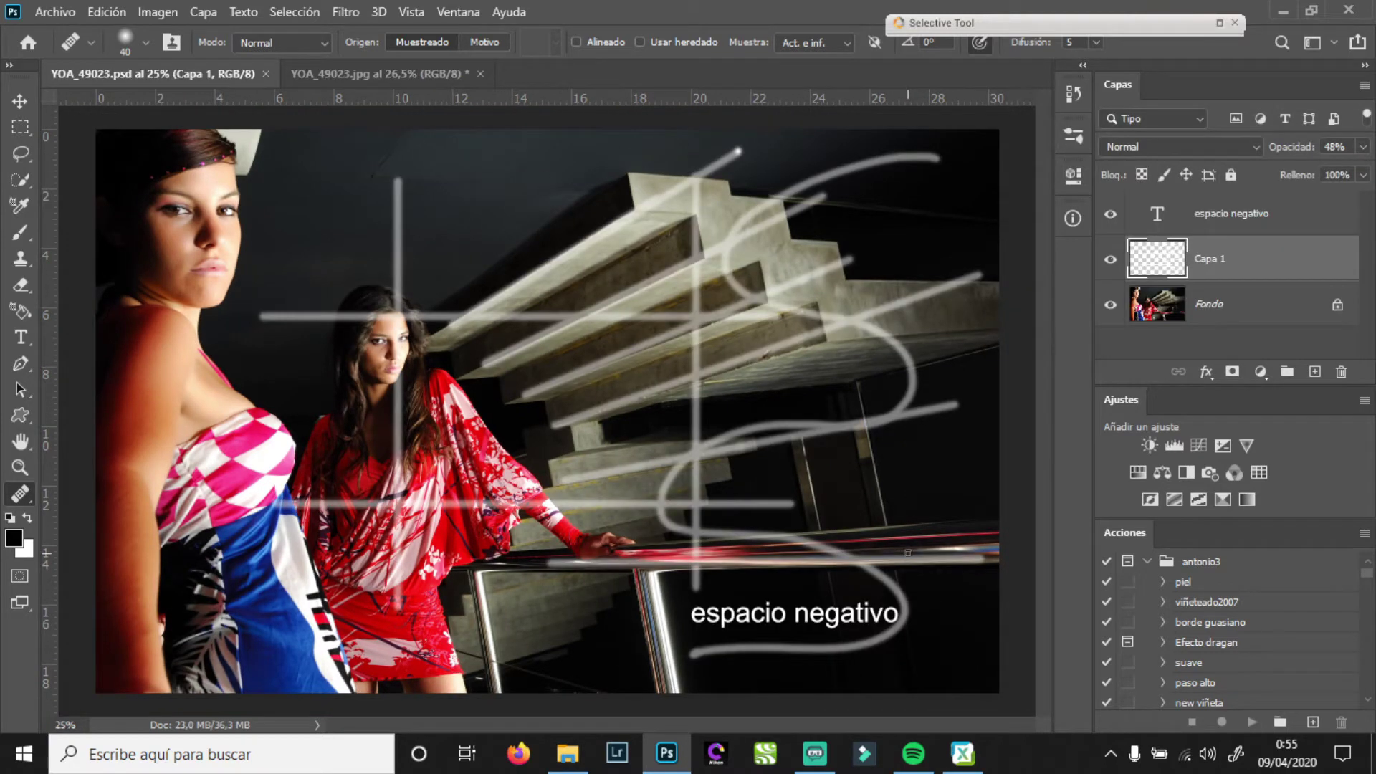
click(1113, 261)
click(1110, 214)
click(1111, 263)
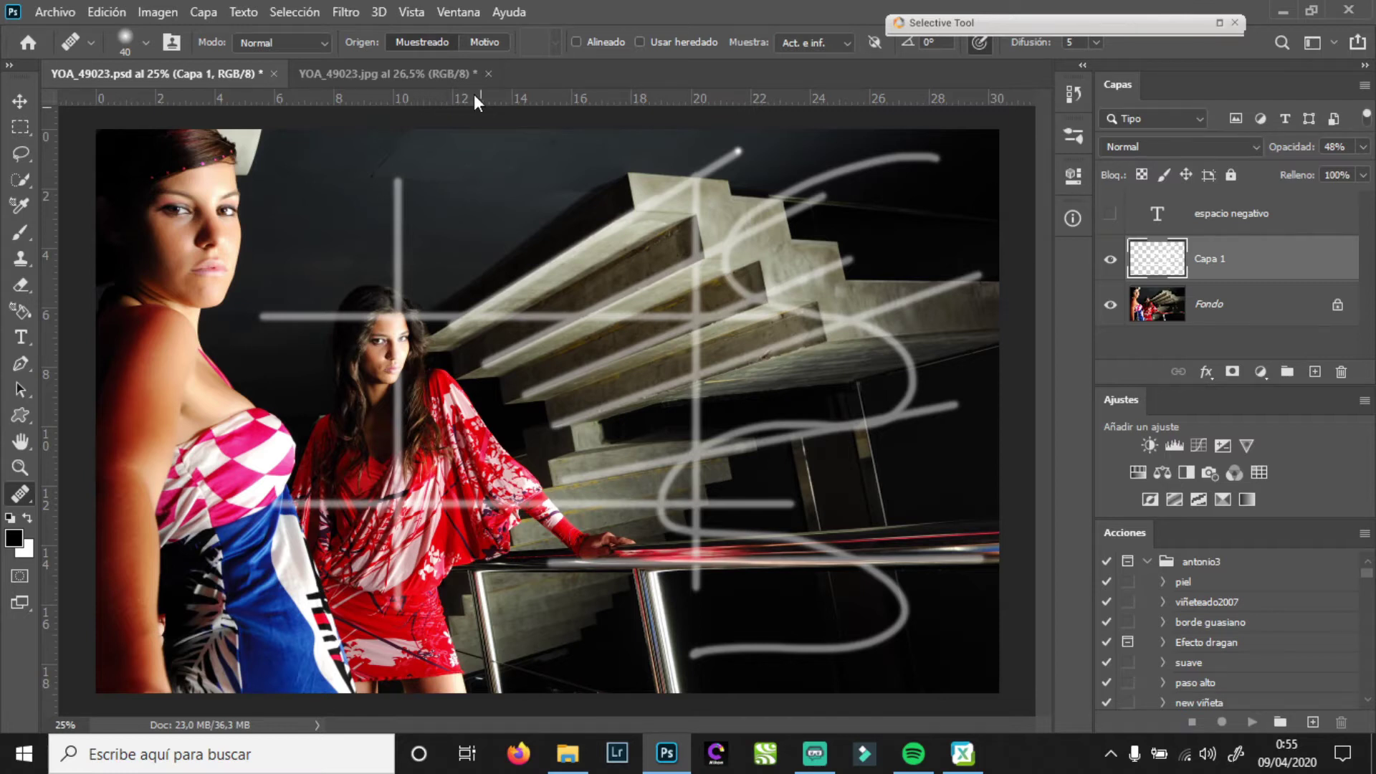
Add a new layer to YOA_49023.jpg and paint four white leading lines along the upper stairs towards the woman in red
click(448, 73)
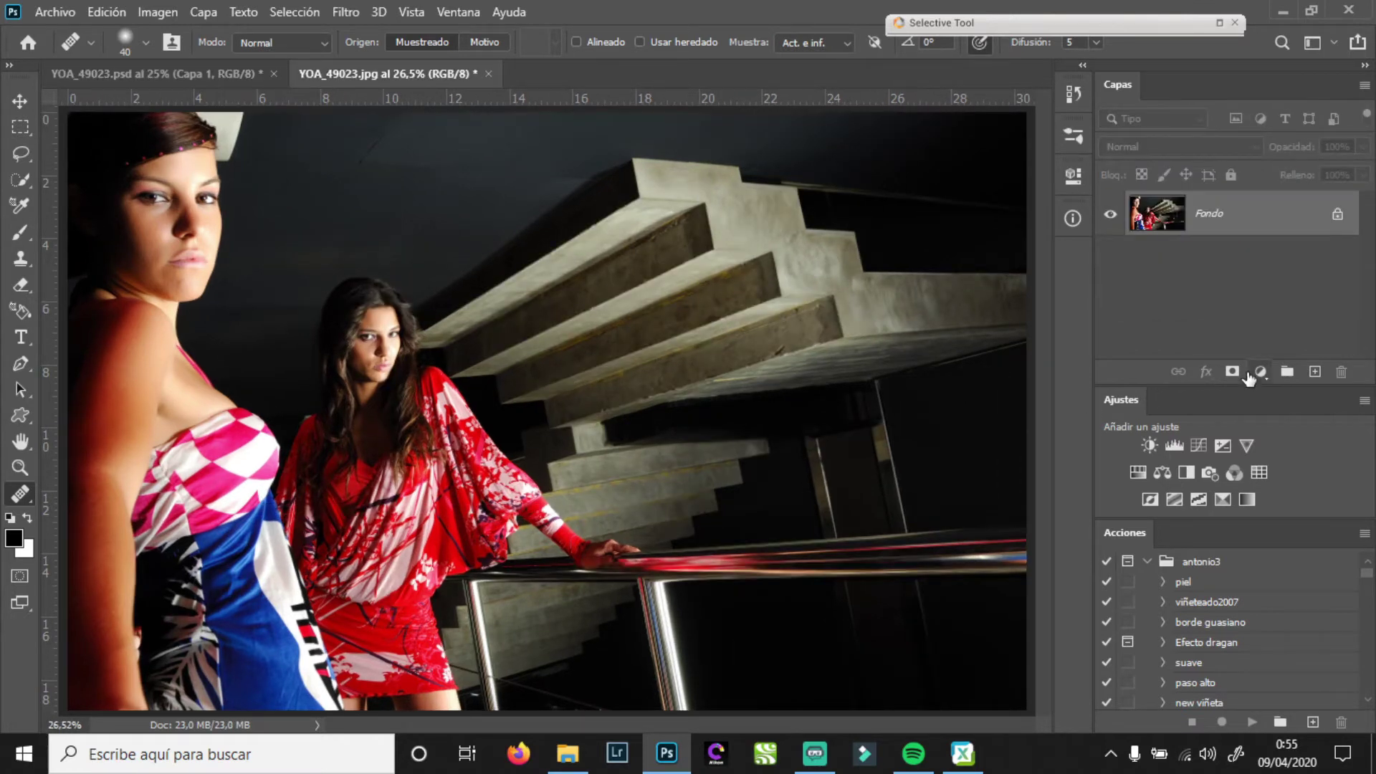
click(1314, 372)
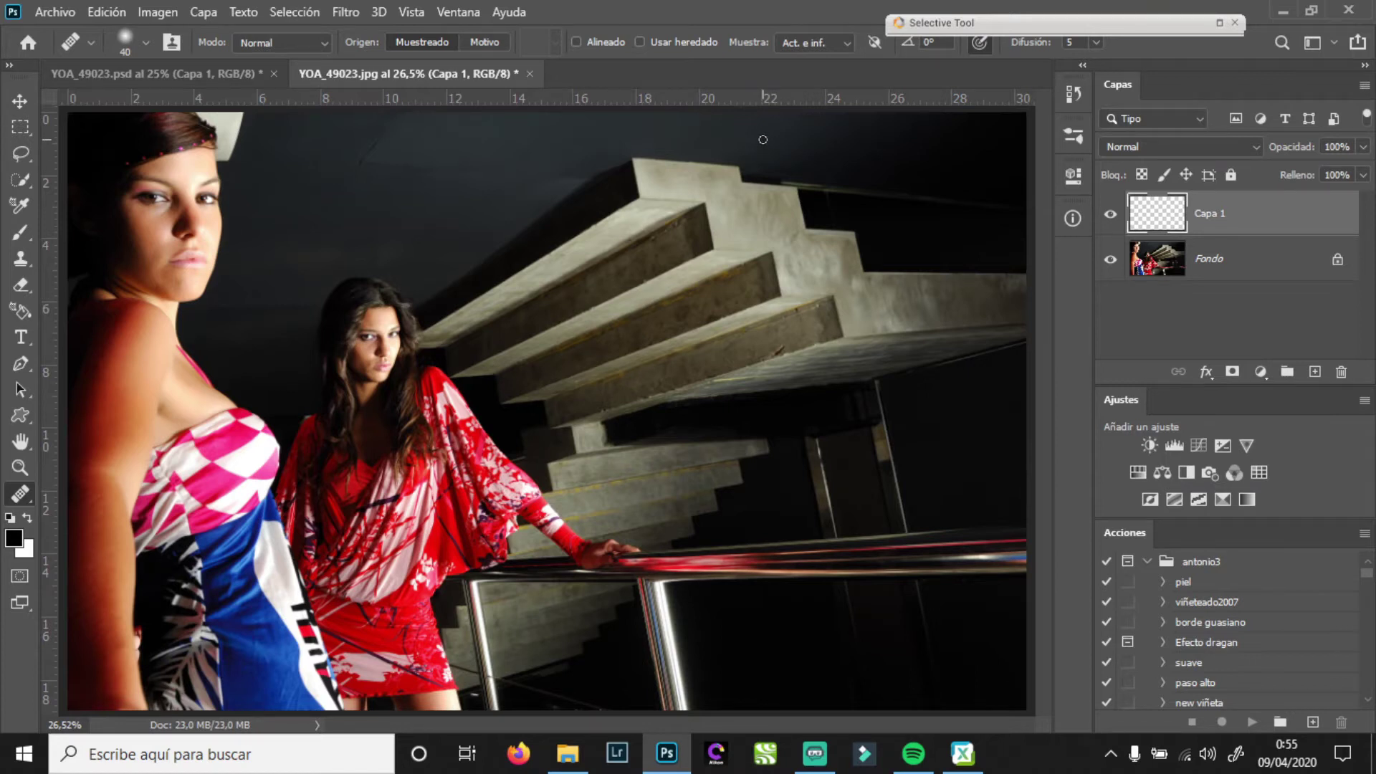
key(x)
key(b)
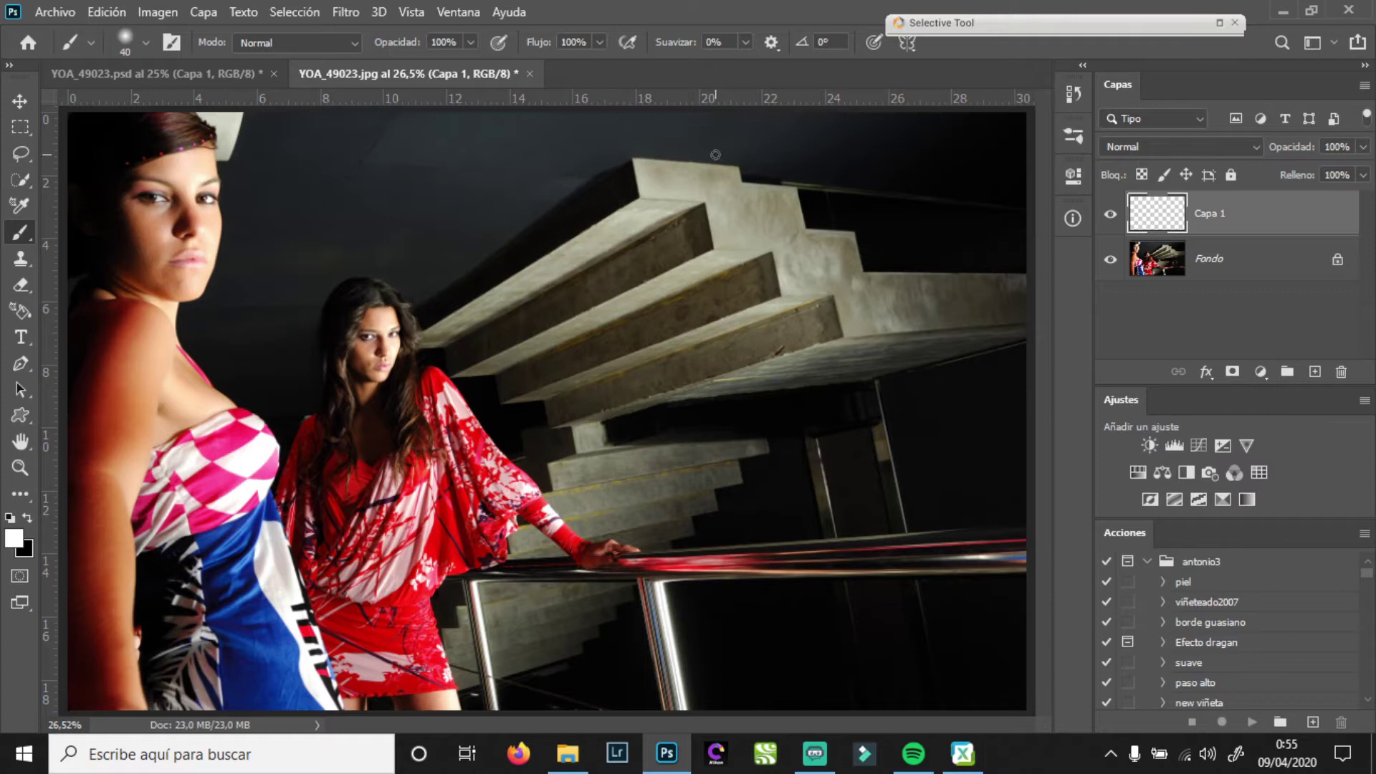
drag(716, 153, 436, 311)
drag(855, 172, 444, 347)
drag(947, 223, 518, 389)
drag(1007, 280, 561, 403)
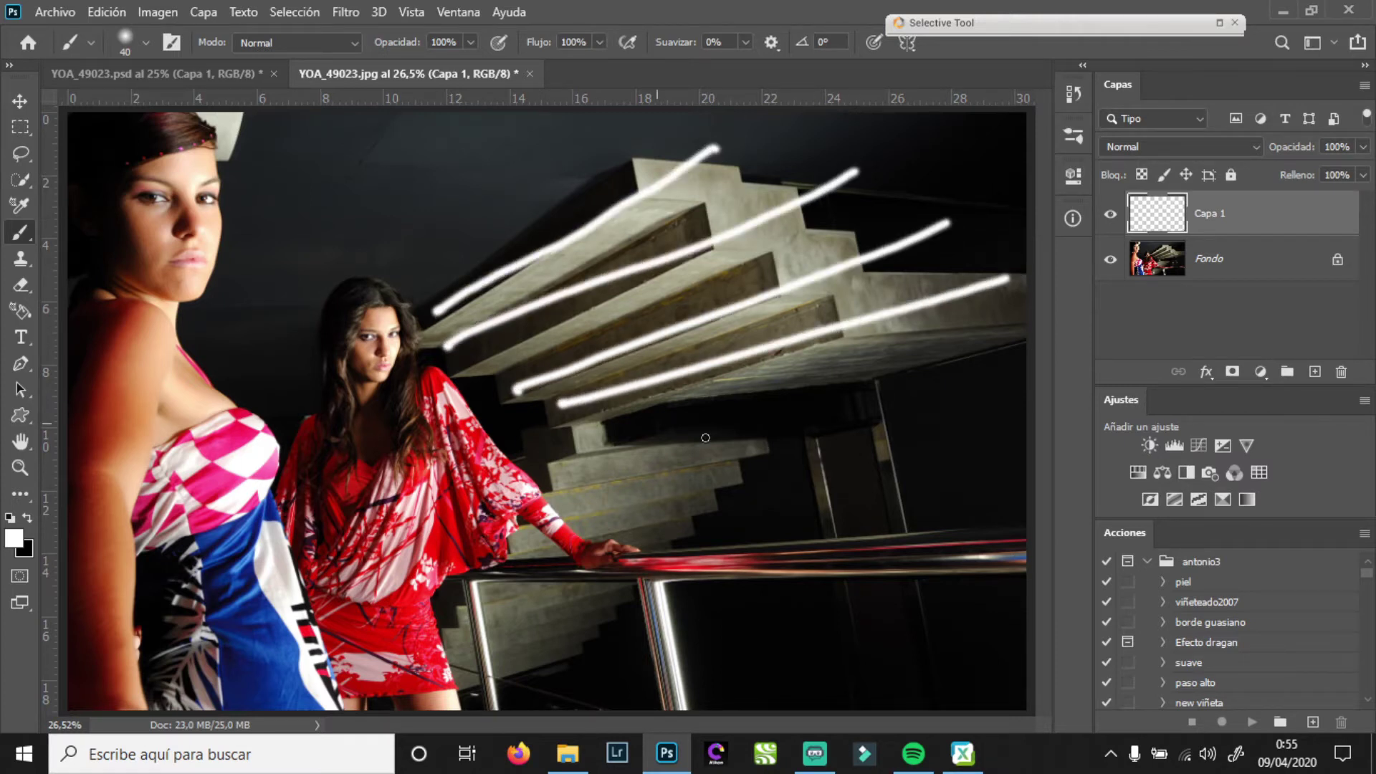
Paint further white leading lines along the handrail, by the hem of the red dress and on two lower stair treads
drag(979, 536, 459, 553)
drag(609, 714, 435, 662)
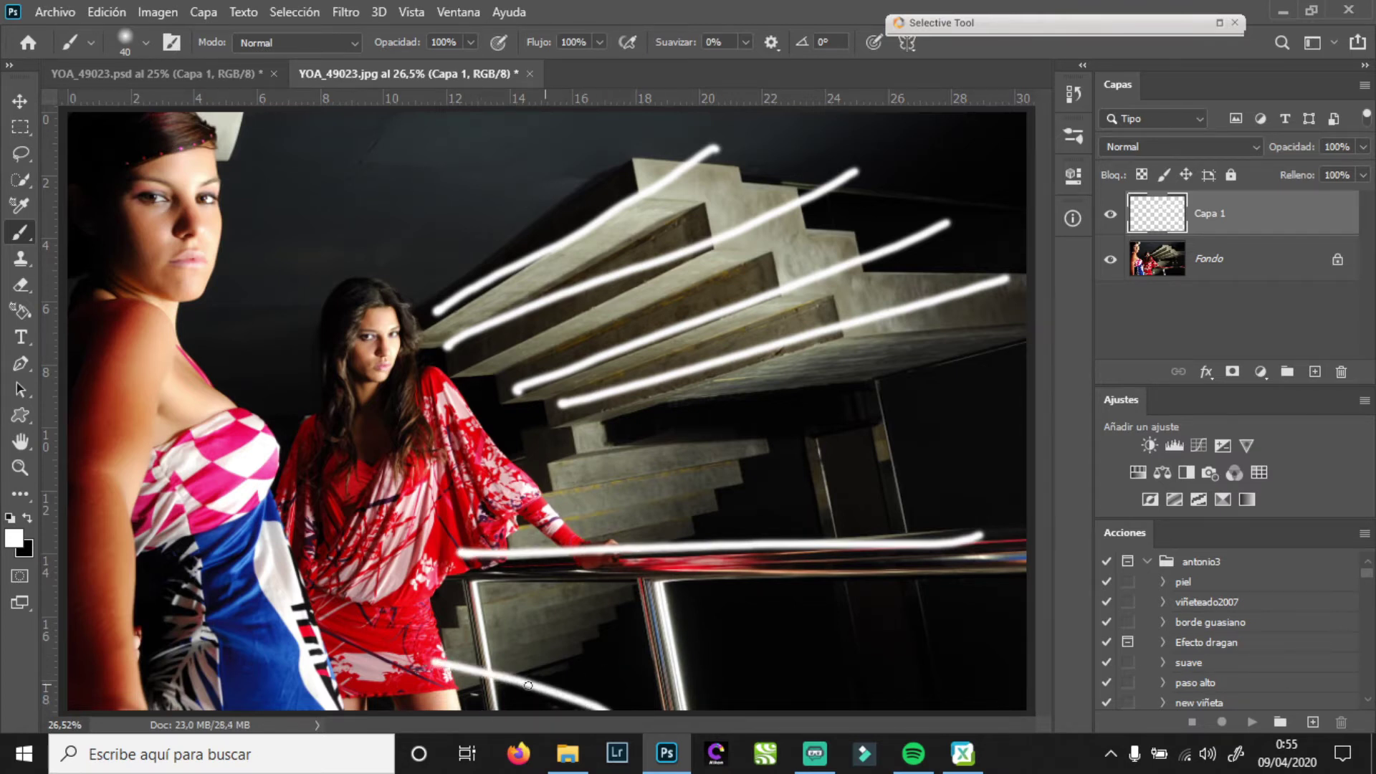
drag(326, 633, 441, 692)
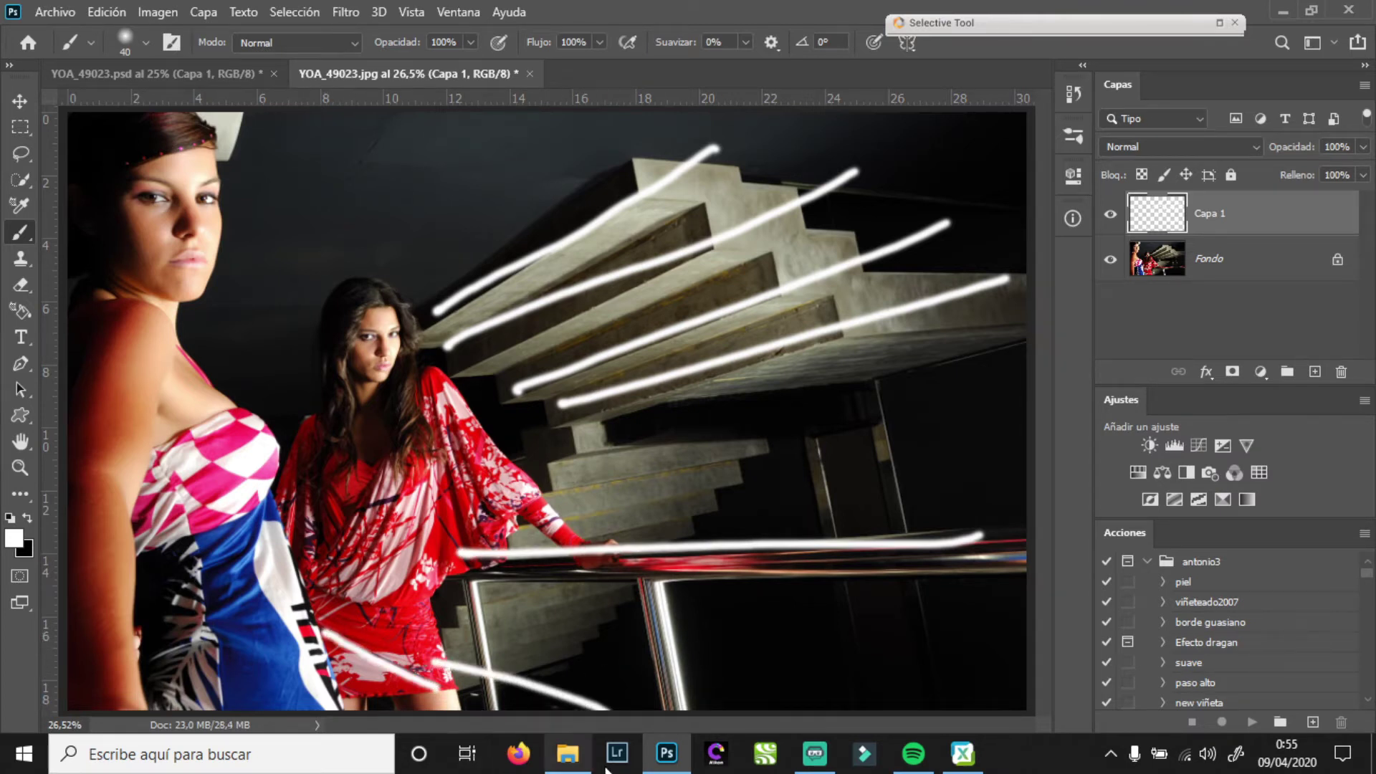
drag(732, 457, 548, 486)
drag(718, 489, 570, 514)
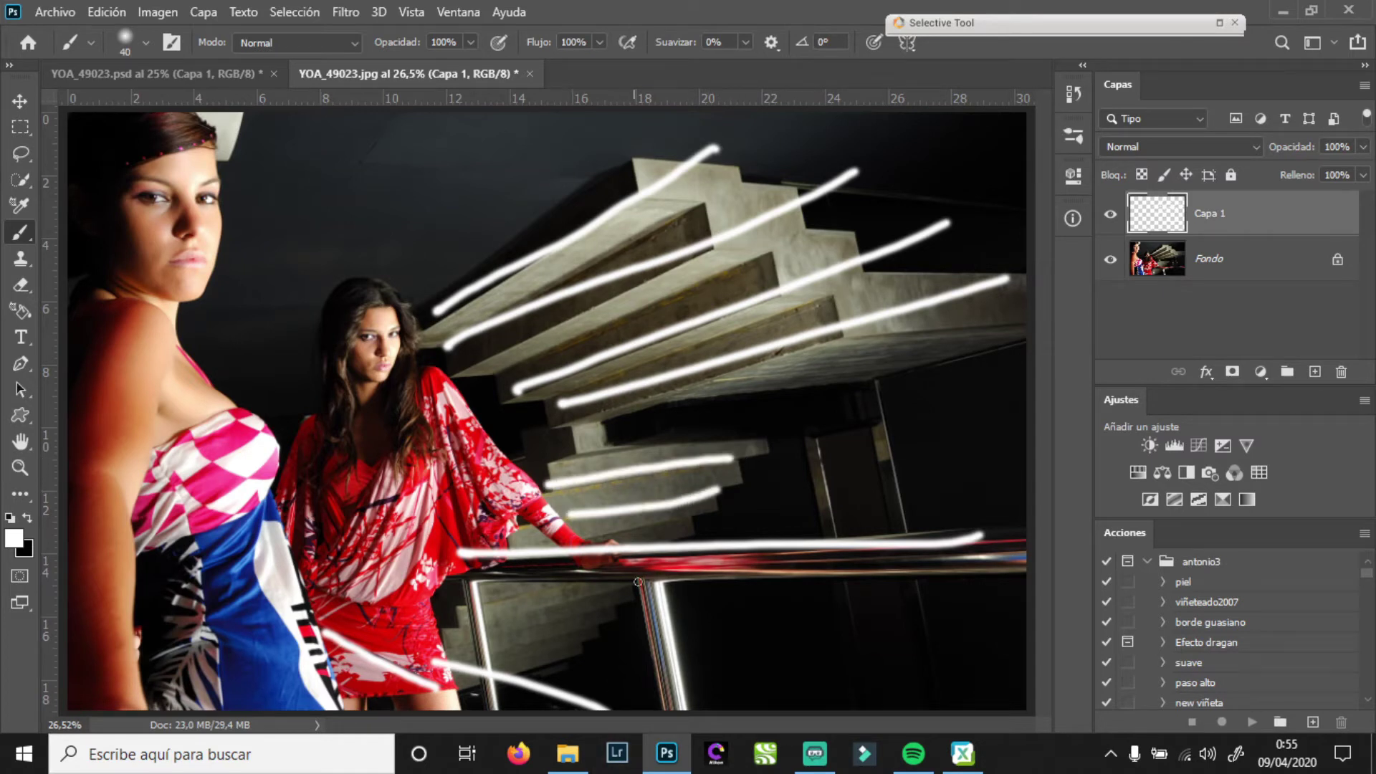
Circle the woman in red in white, and mark the foreground woman's face with an arrow and a circle
mouse_move(319, 310)
mouse_down()
mouse_move(278, 419)
mouse_move(548, 316)
mouse_move(265, 415)
mouse_up()
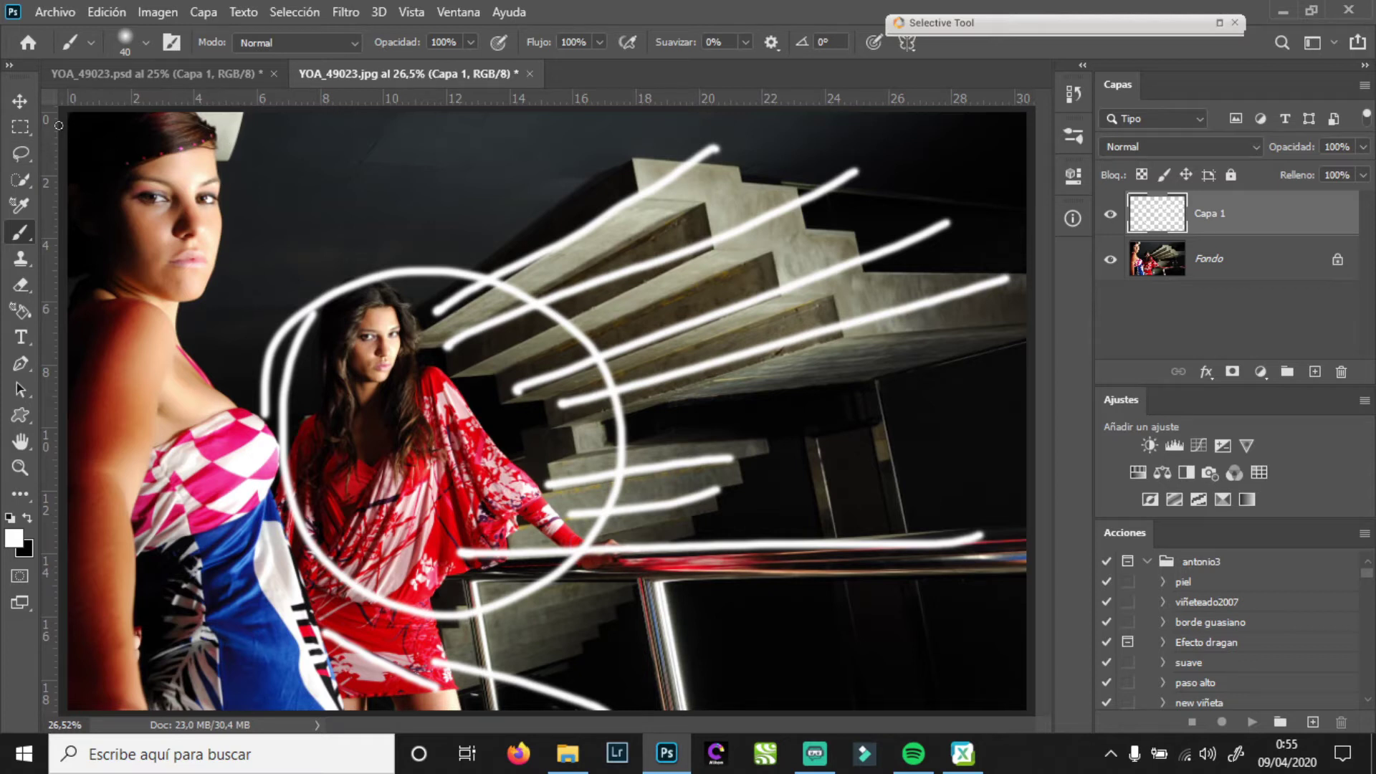
mouse_move(75, 137)
mouse_down()
mouse_move(129, 143)
mouse_move(108, 131)
mouse_move(114, 160)
mouse_up()
drag(212, 133, 120, 169)
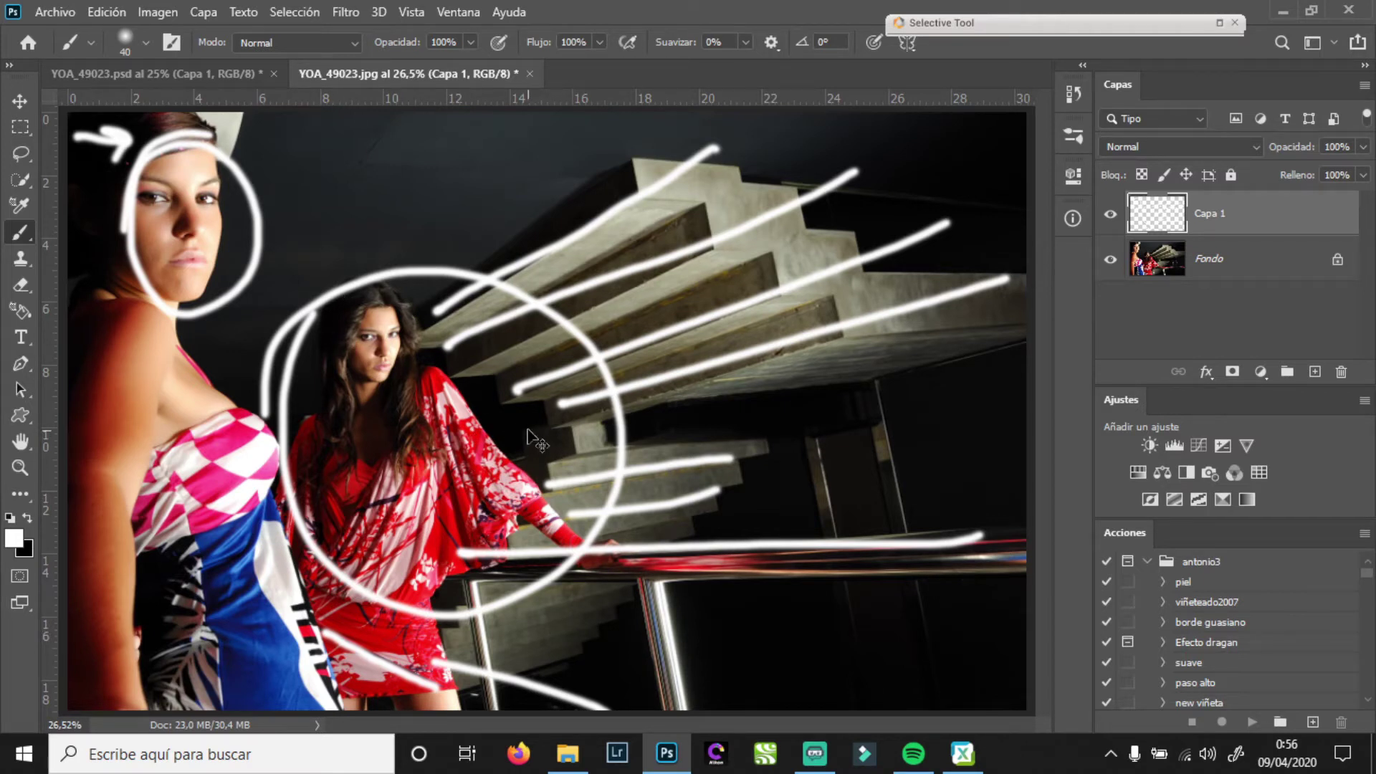
Hide the painted layer and close YOA_49023.jpg and YOA_49023.psd without saving the changes
key(ctrl+z)
click(1111, 224)
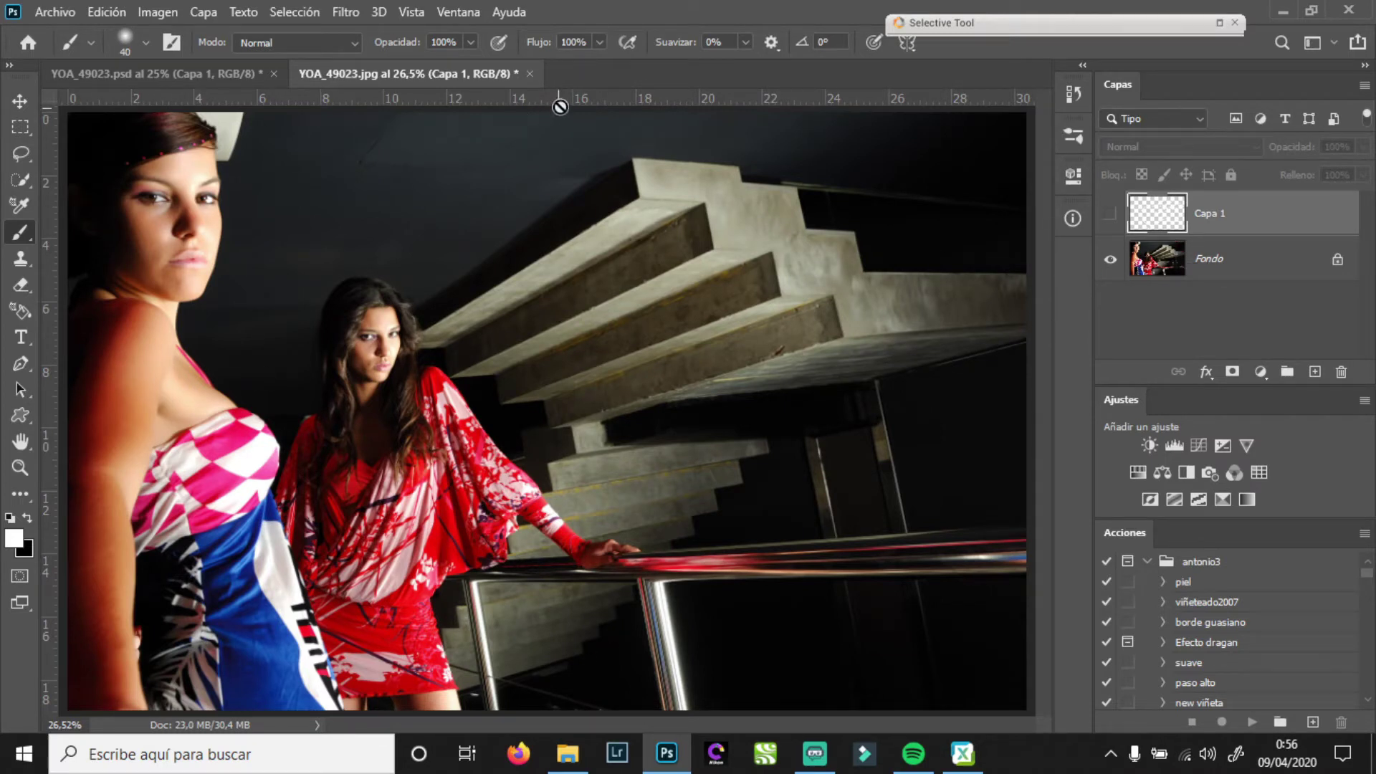
click(531, 75)
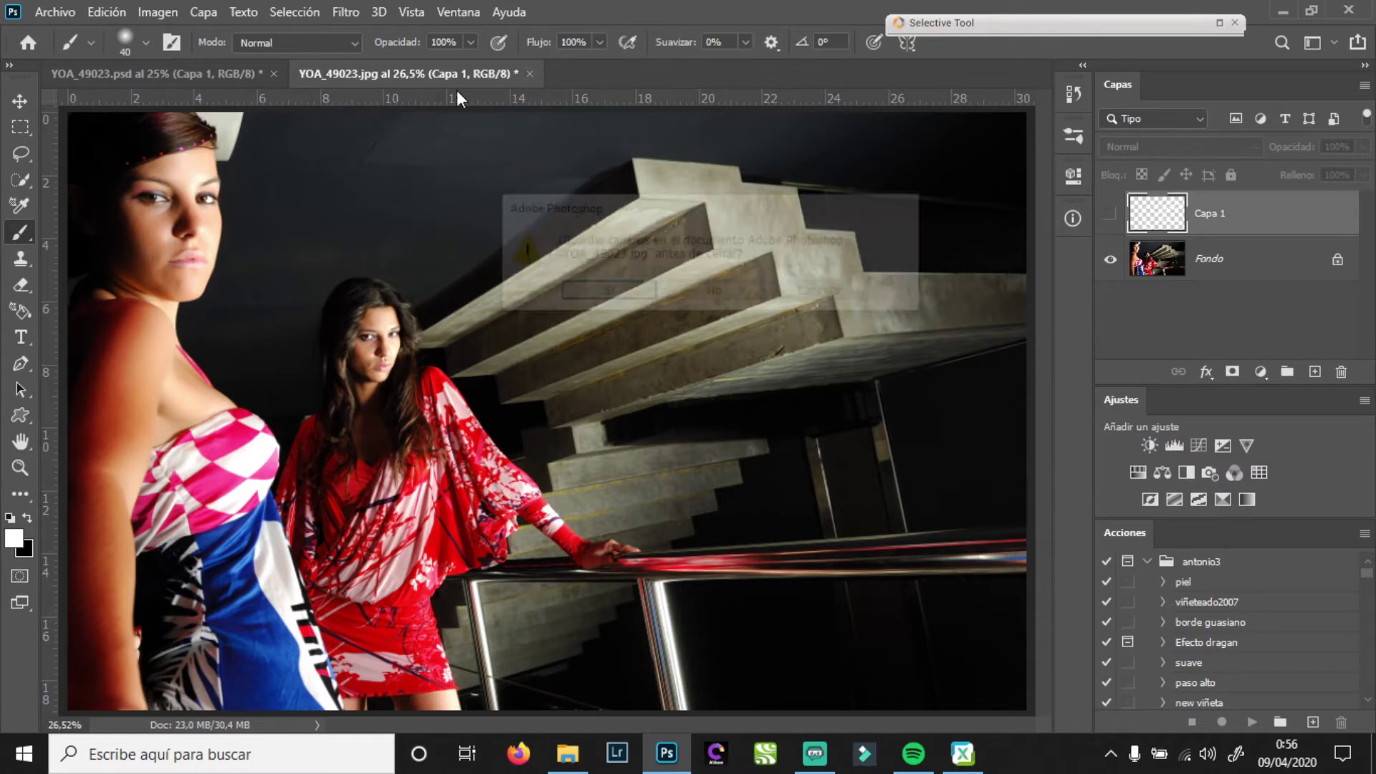
click(715, 292)
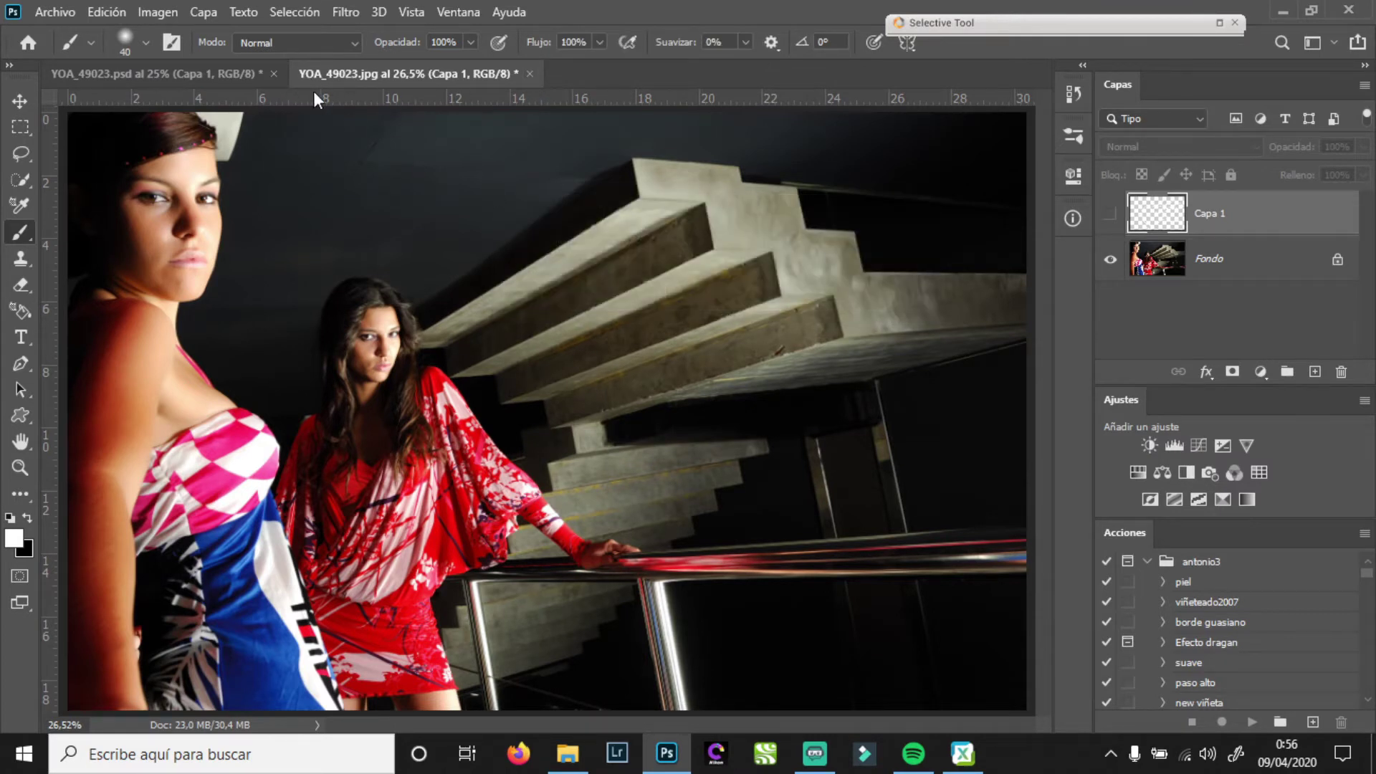
click(273, 74)
click(715, 292)
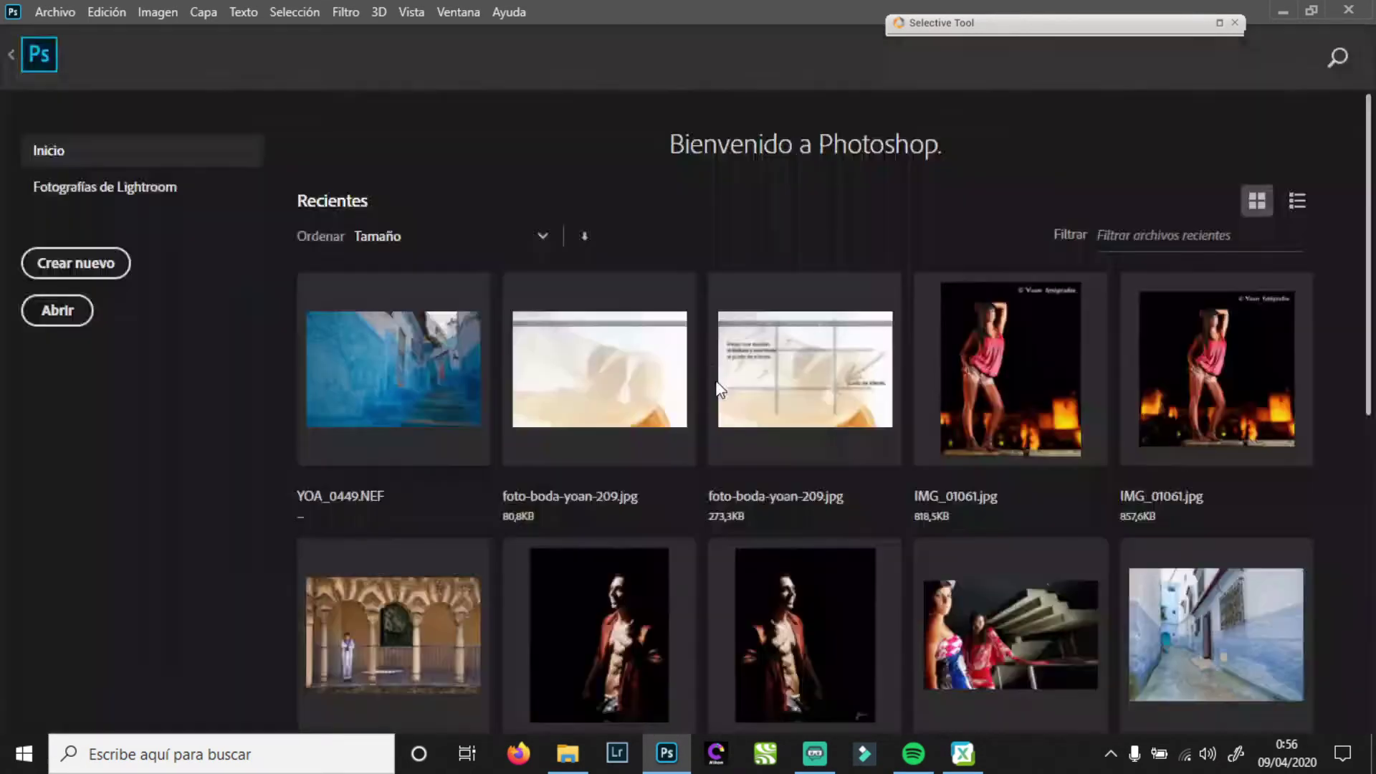
Switch to Zoner Photo Studio and open YOA_0503.psd and YOA_0503.jpg together in Photoshop
click(963, 753)
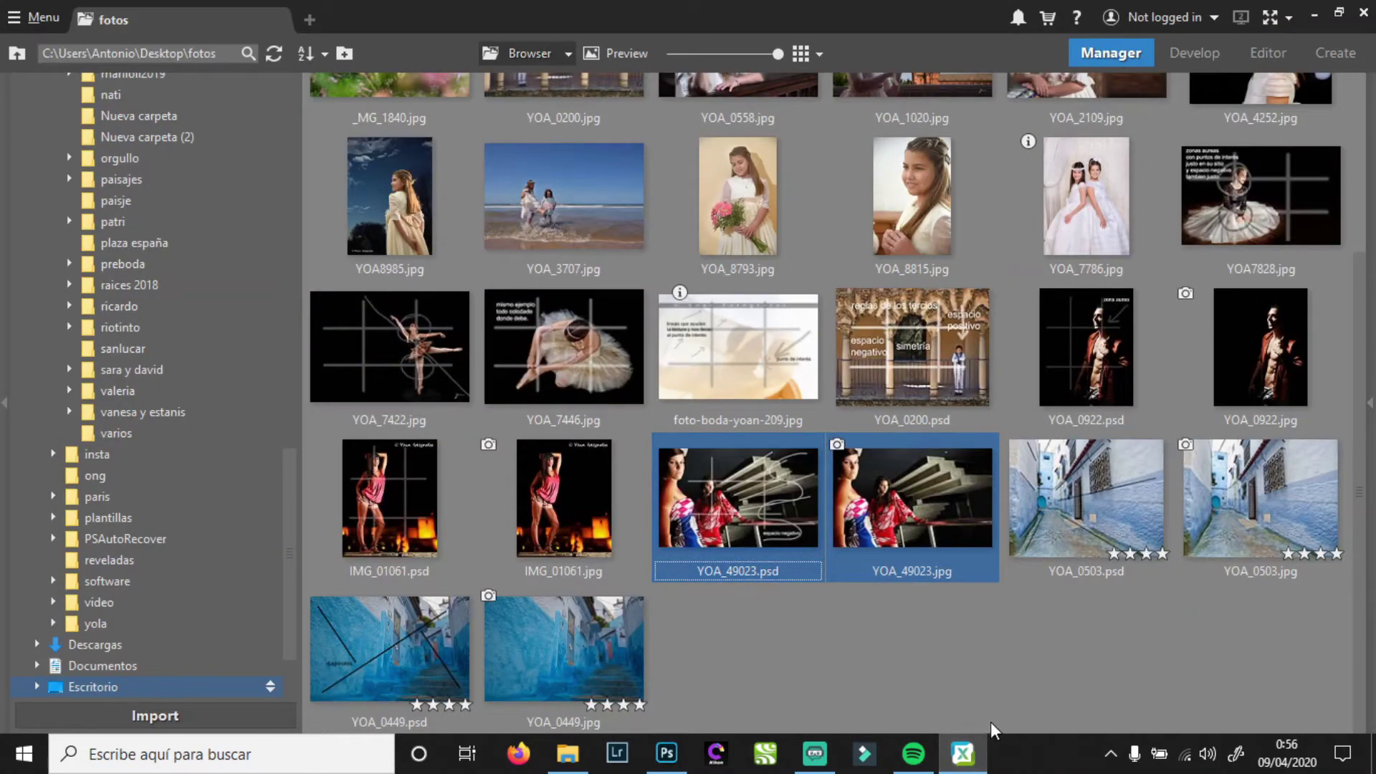
click(1079, 526)
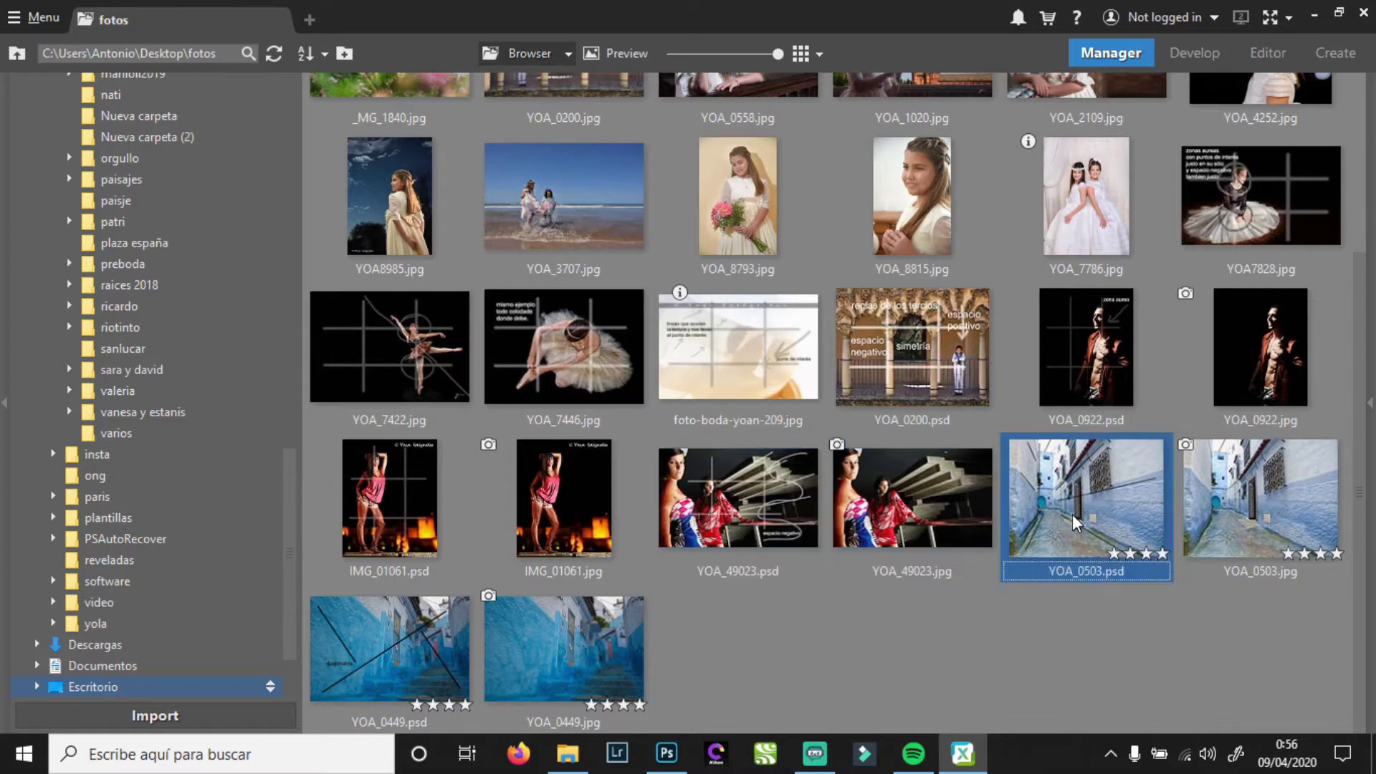
shift+click(1222, 524)
drag(1093, 542, 958, 185)
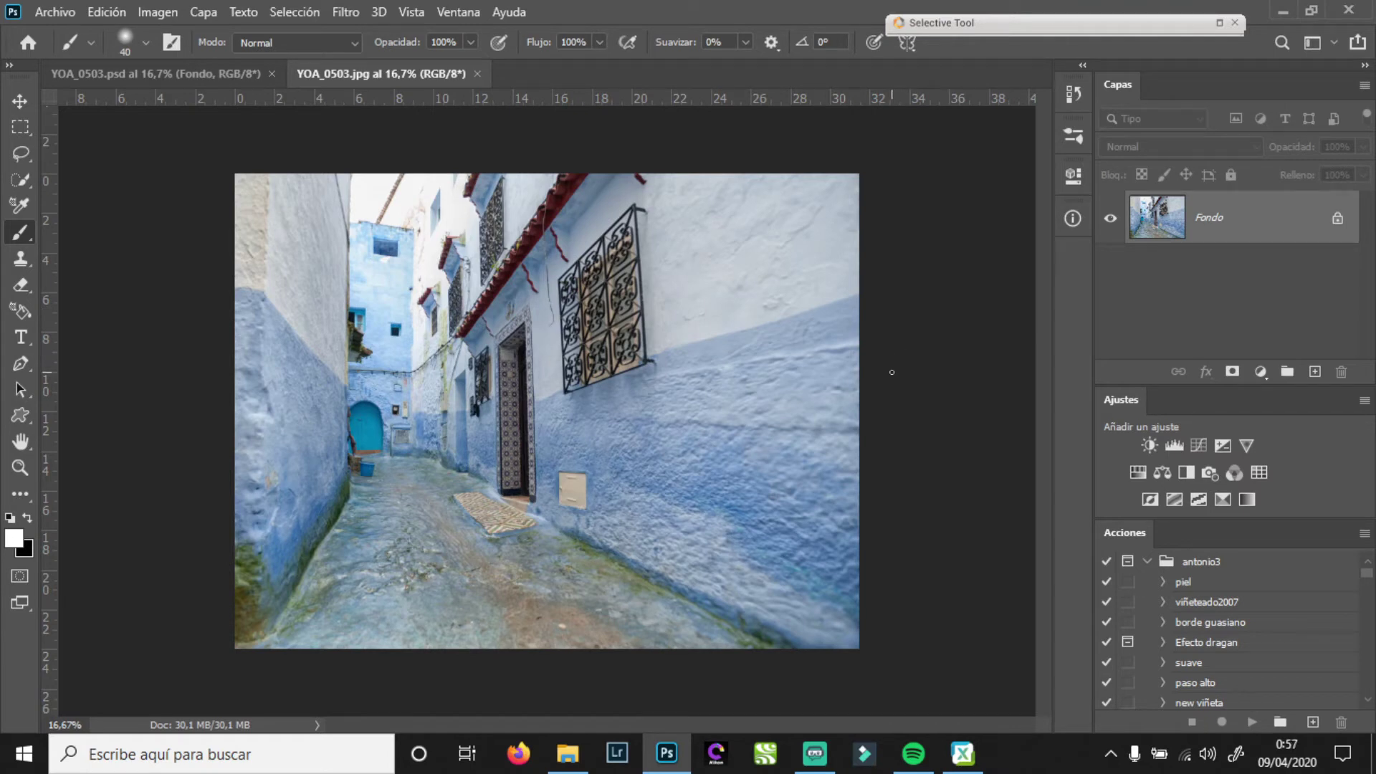
Clone blue wall texture over the beige utility box beside the tiled doorway
drag(634, 448, 600, 574)
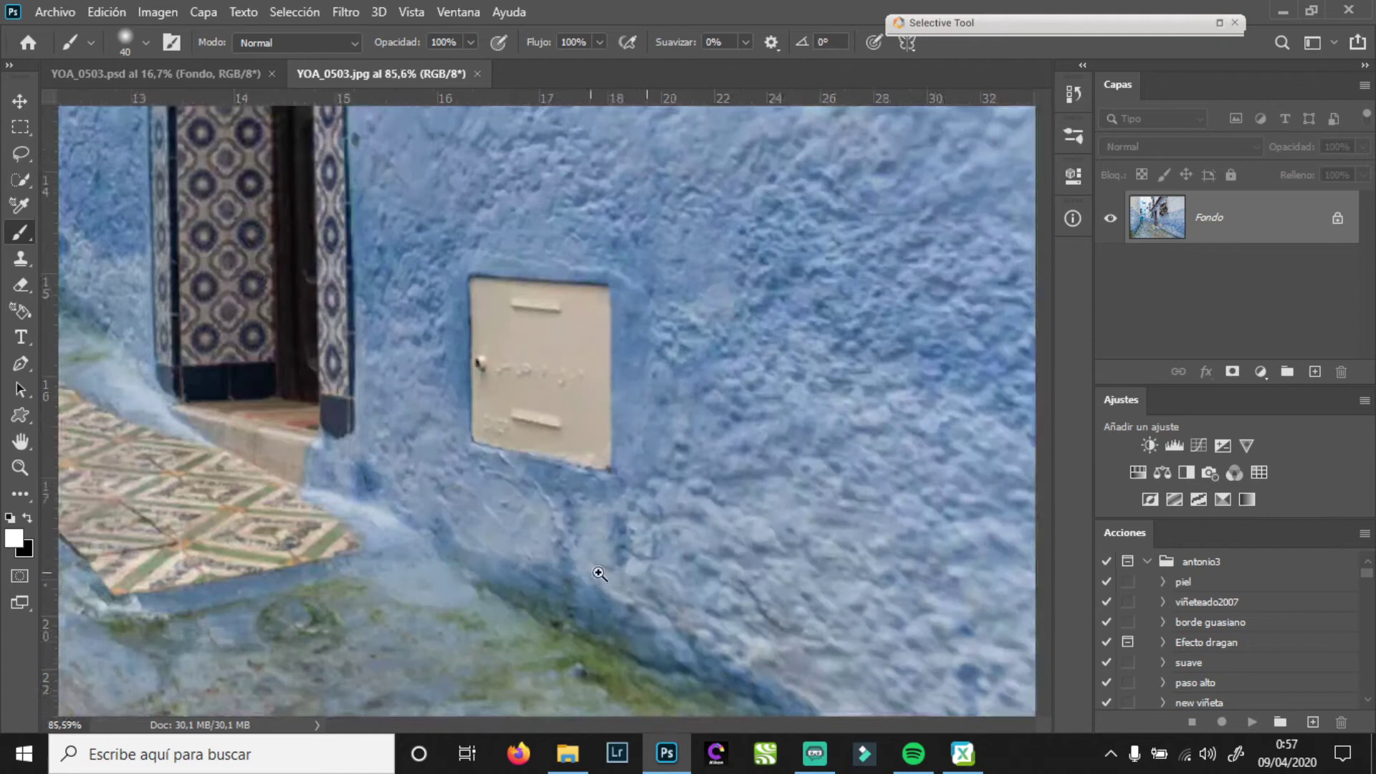
drag(694, 323, 672, 467)
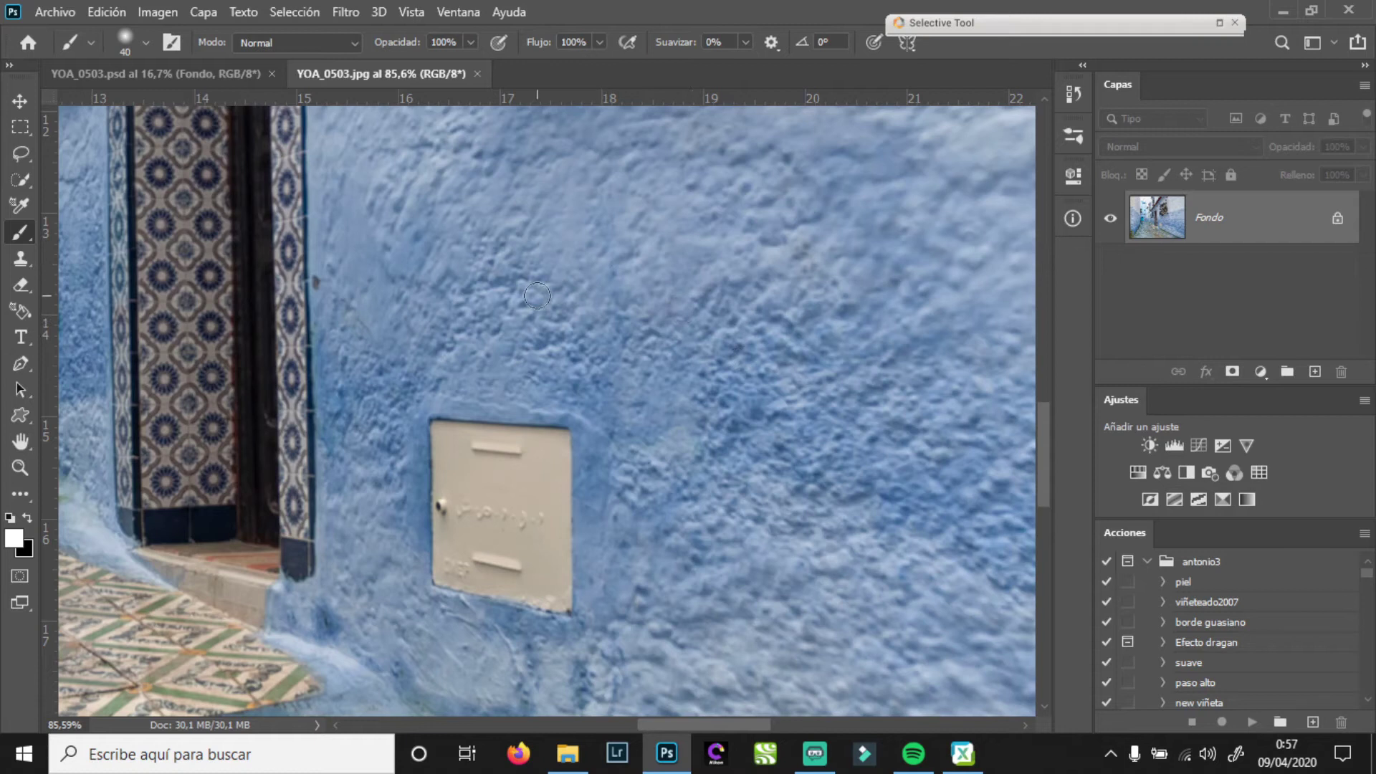
key(s)
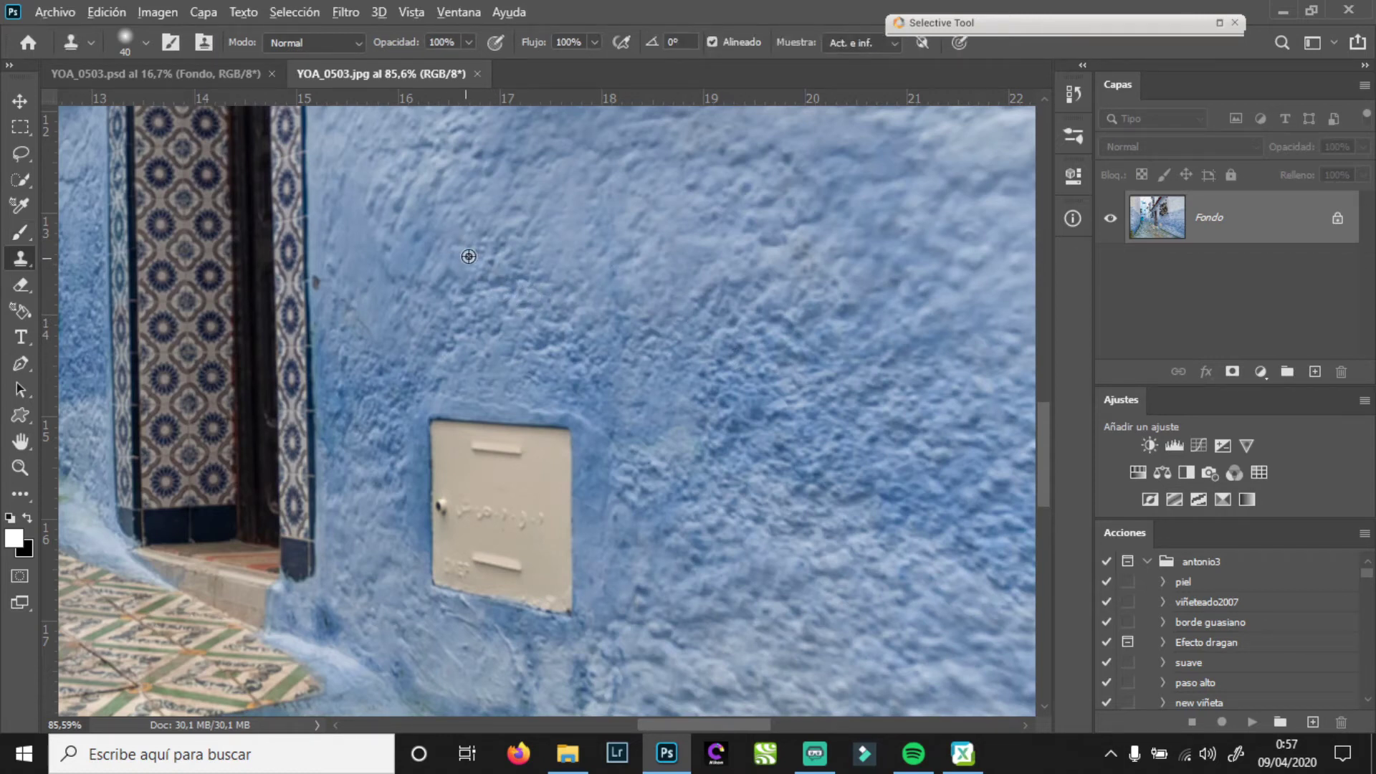
alt+click(462, 285)
mouse_move(434, 433)
mouse_down()
mouse_move(544, 414)
mouse_move(487, 430)
mouse_move(567, 446)
mouse_move(581, 485)
mouse_move(571, 518)
mouse_move(546, 460)
mouse_move(427, 457)
mouse_move(418, 471)
mouse_move(456, 494)
mouse_move(521, 471)
mouse_move(541, 481)
mouse_move(436, 511)
mouse_move(574, 512)
mouse_move(513, 517)
mouse_move(587, 604)
mouse_move(558, 561)
mouse_move(512, 532)
mouse_move(444, 551)
mouse_move(527, 582)
mouse_move(426, 567)
mouse_move(587, 598)
mouse_move(470, 581)
mouse_up()
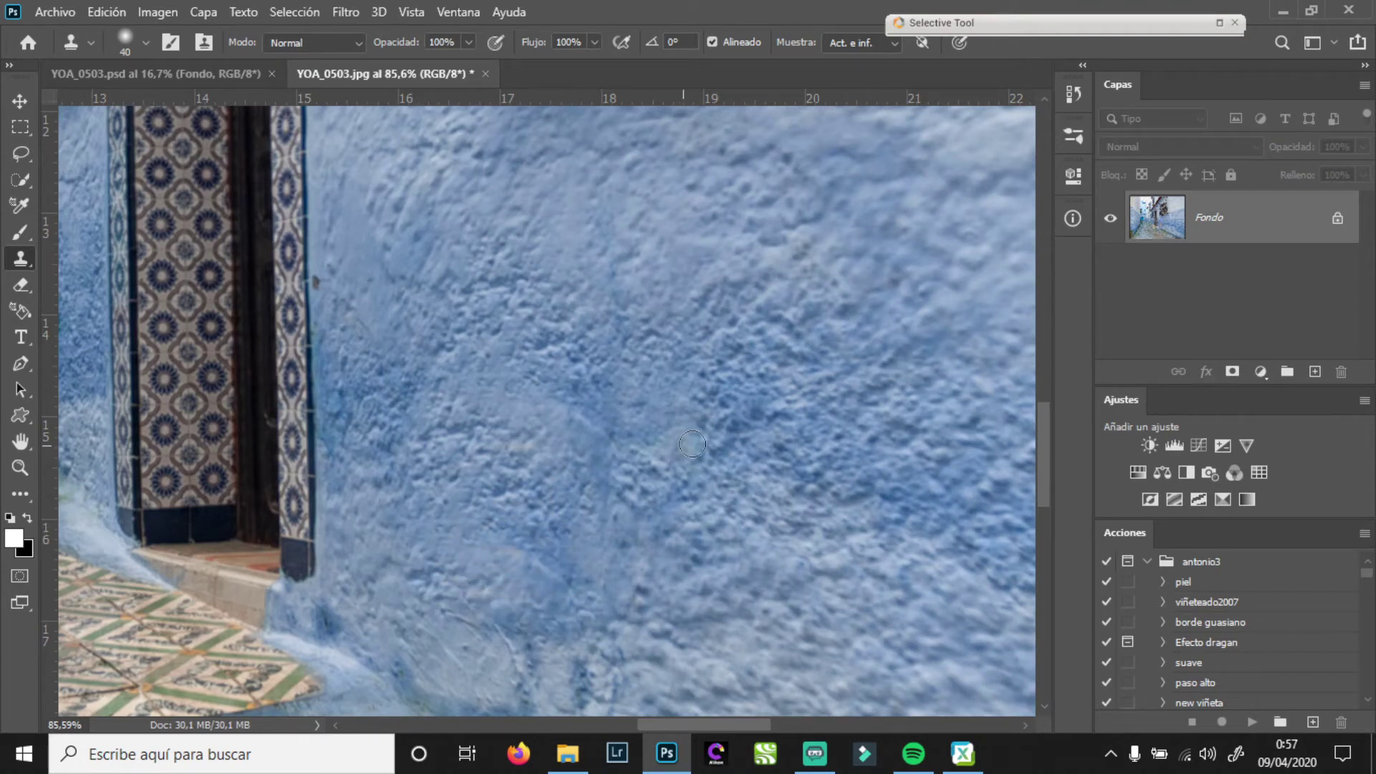
Clone blue plaster over the three small boxes above the numbered meter cover on the alley's end wall
drag(519, 451, 927, 453)
mouse_move(276, 212)
mouse_down()
mouse_move(630, 427)
mouse_move(608, 442)
mouse_up()
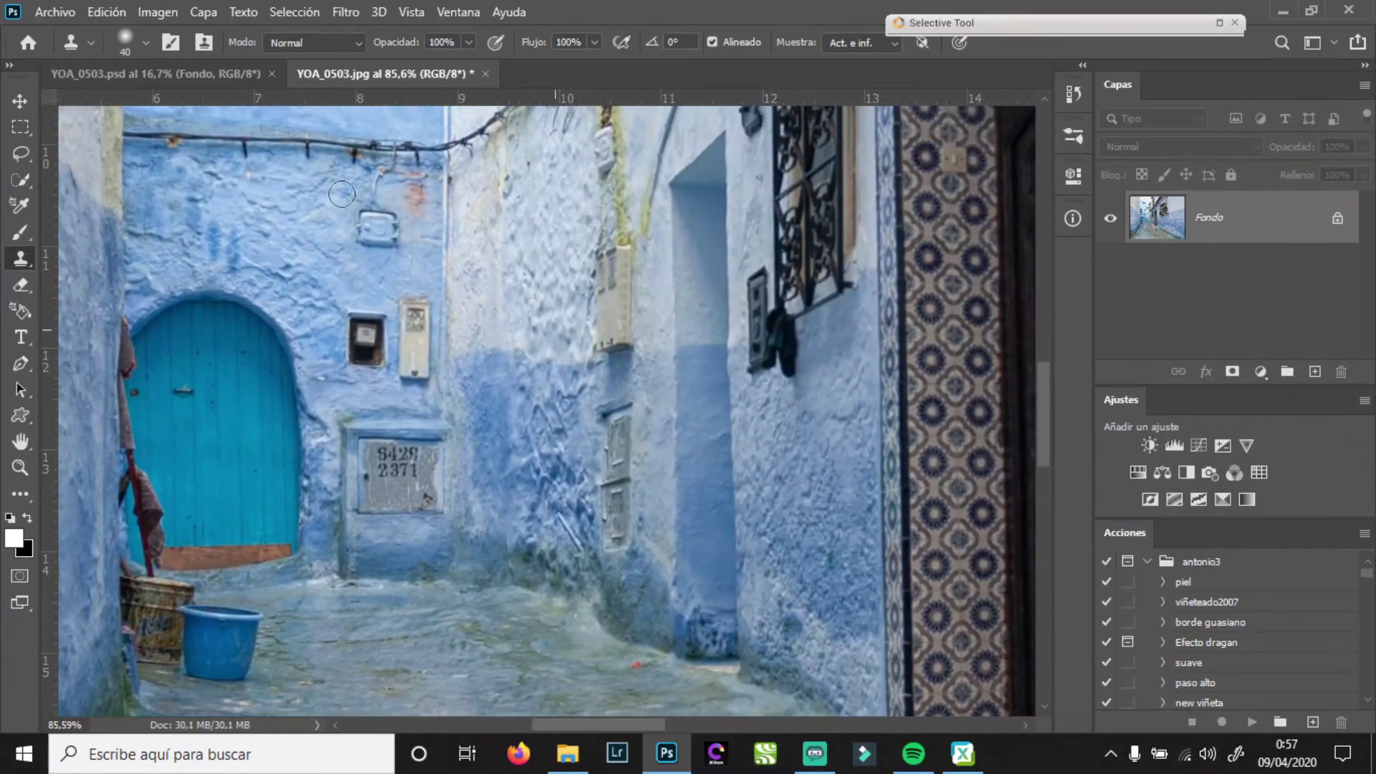
alt+click(317, 264)
mouse_move(354, 313)
mouse_down()
mouse_move(369, 340)
mouse_move(350, 305)
mouse_move(361, 332)
mouse_move(338, 345)
mouse_move(375, 344)
mouse_move(344, 321)
mouse_move(389, 362)
mouse_move(368, 329)
mouse_move(394, 299)
mouse_move(422, 305)
mouse_move(415, 389)
mouse_move(383, 309)
mouse_move(397, 233)
mouse_move(372, 222)
mouse_move(380, 195)
mouse_up()
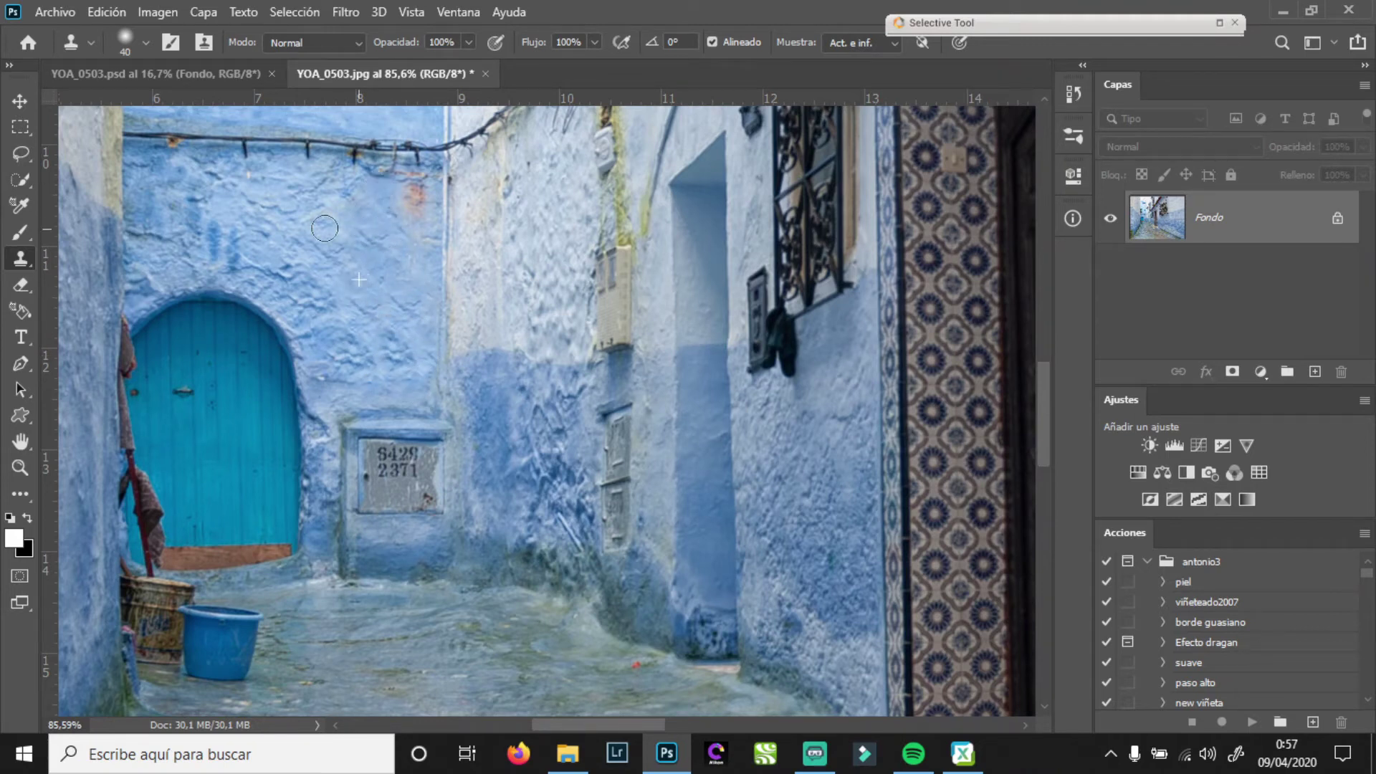
Clone neighbouring plaster over the beige and grey boxes on the white-and-blue side wall before the recessed doorway
alt+click(558, 258)
mouse_move(598, 251)
mouse_down()
mouse_move(604, 342)
mouse_move(614, 256)
mouse_move(628, 314)
mouse_move(606, 337)
mouse_move(621, 311)
mouse_move(616, 224)
mouse_move(605, 147)
mouse_up()
alt+click(567, 408)
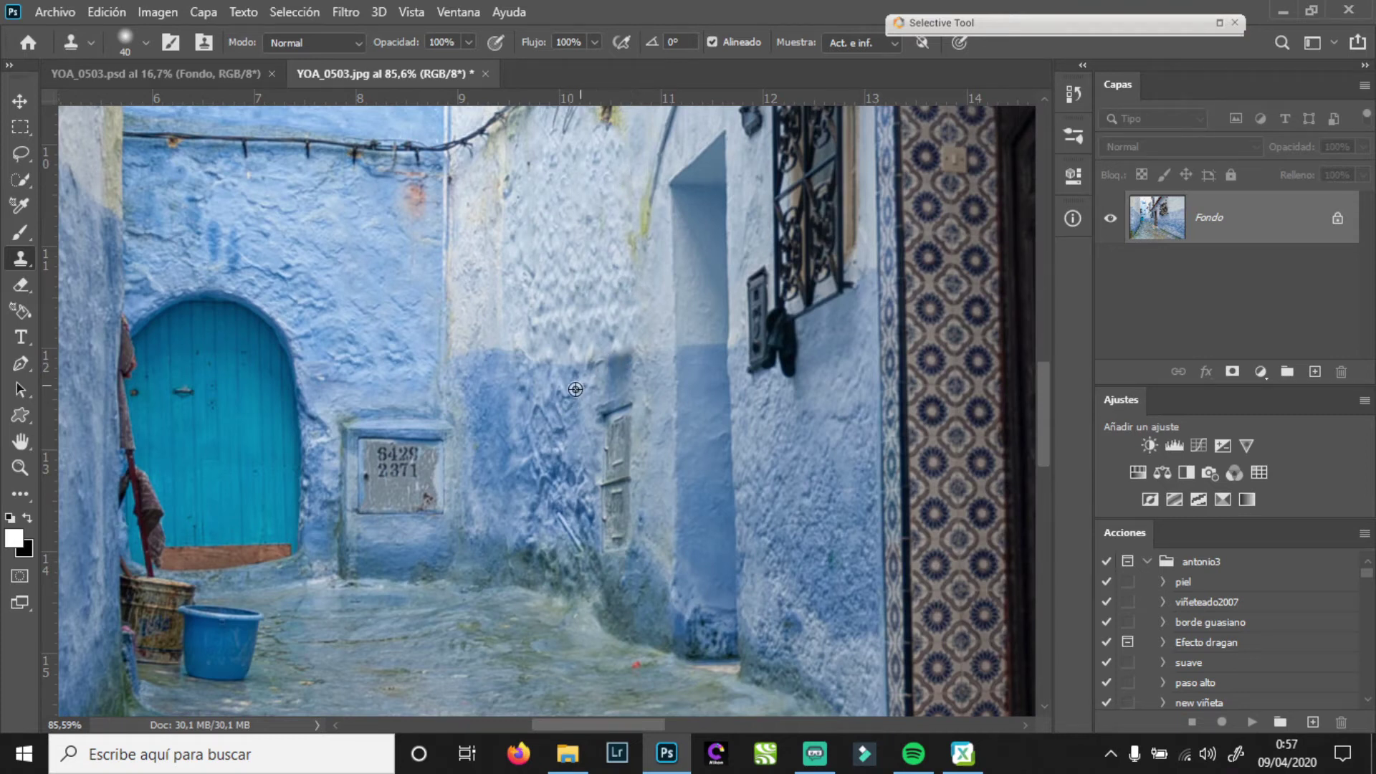
mouse_move(632, 413)
mouse_down()
mouse_move(609, 401)
mouse_move(630, 379)
mouse_move(609, 423)
mouse_move(622, 539)
mouse_up()
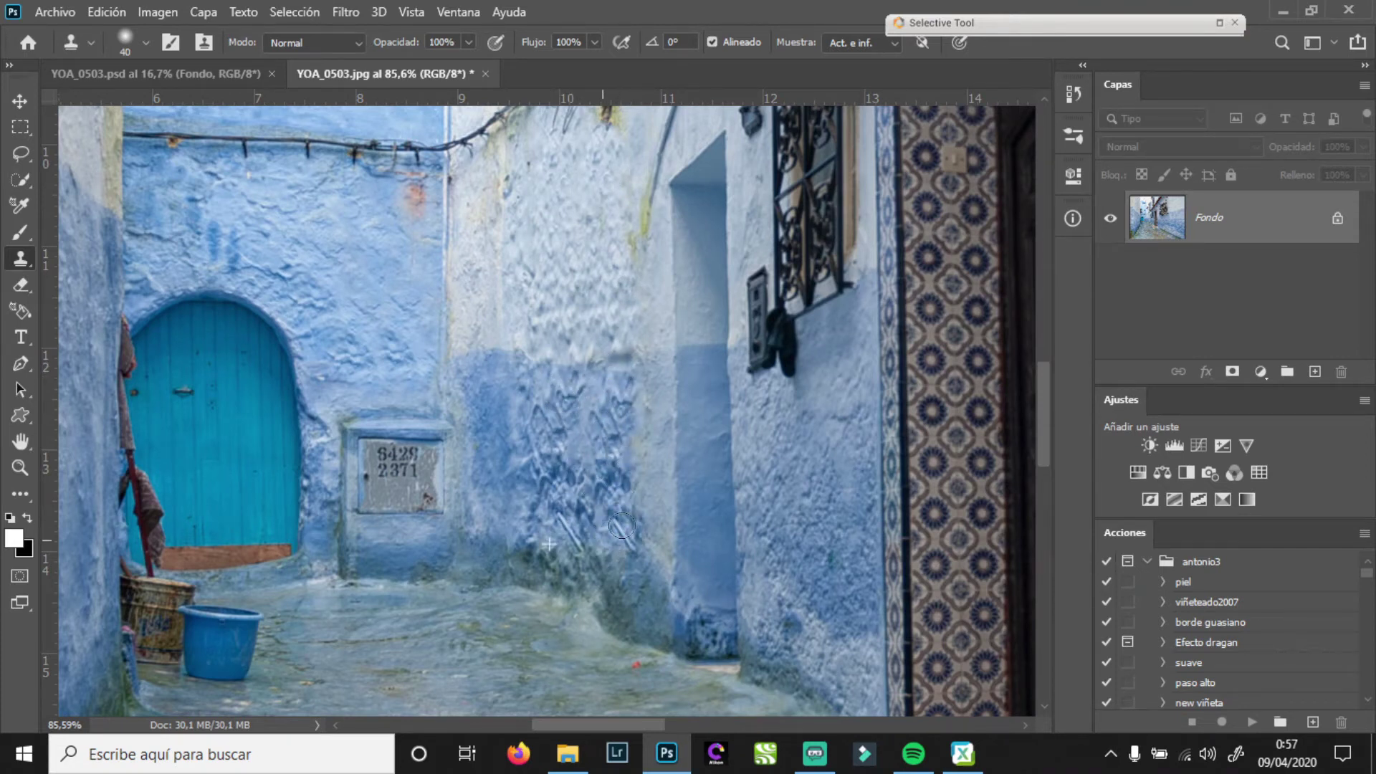
alt+click(553, 424)
mouse_move(611, 471)
mouse_down()
mouse_move(610, 530)
mouse_move(635, 430)
mouse_move(615, 410)
mouse_up()
key(ctrl+0)
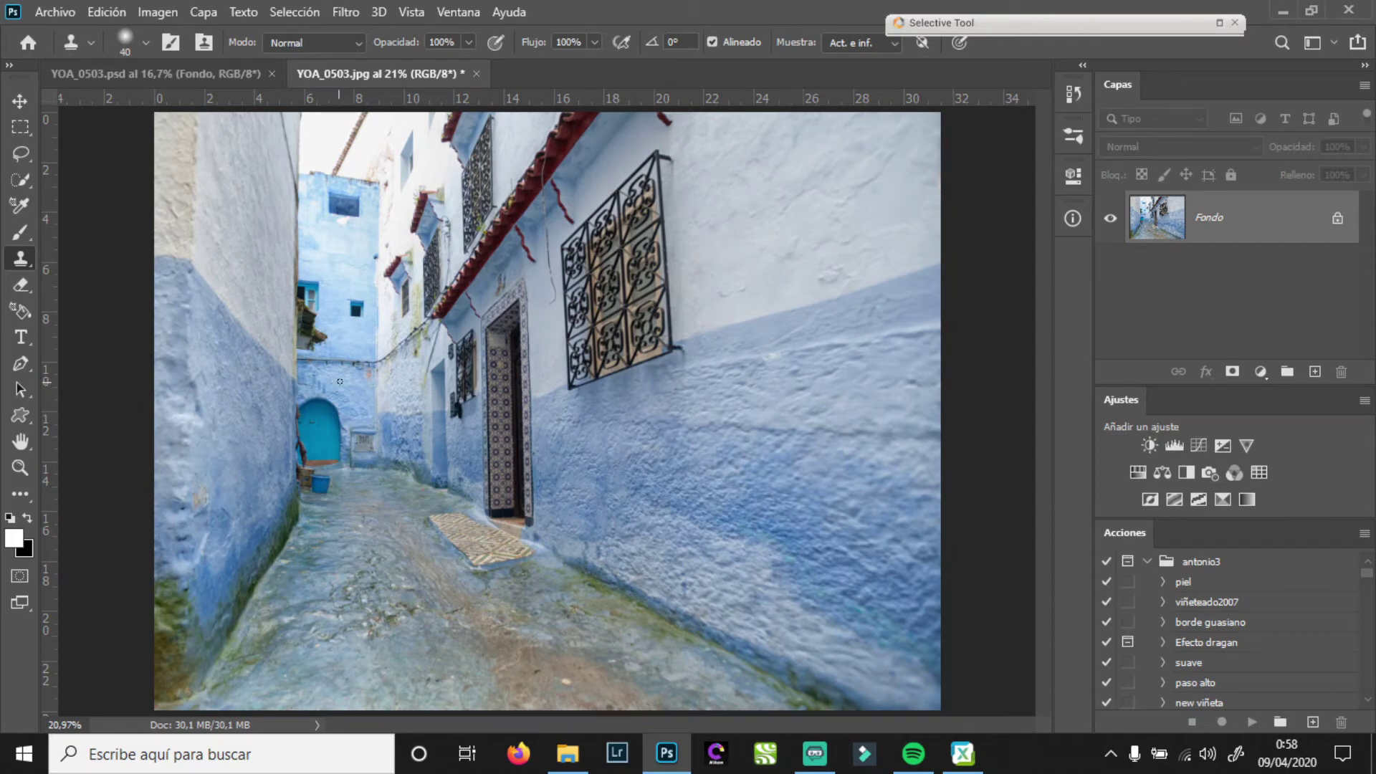
click(1315, 372)
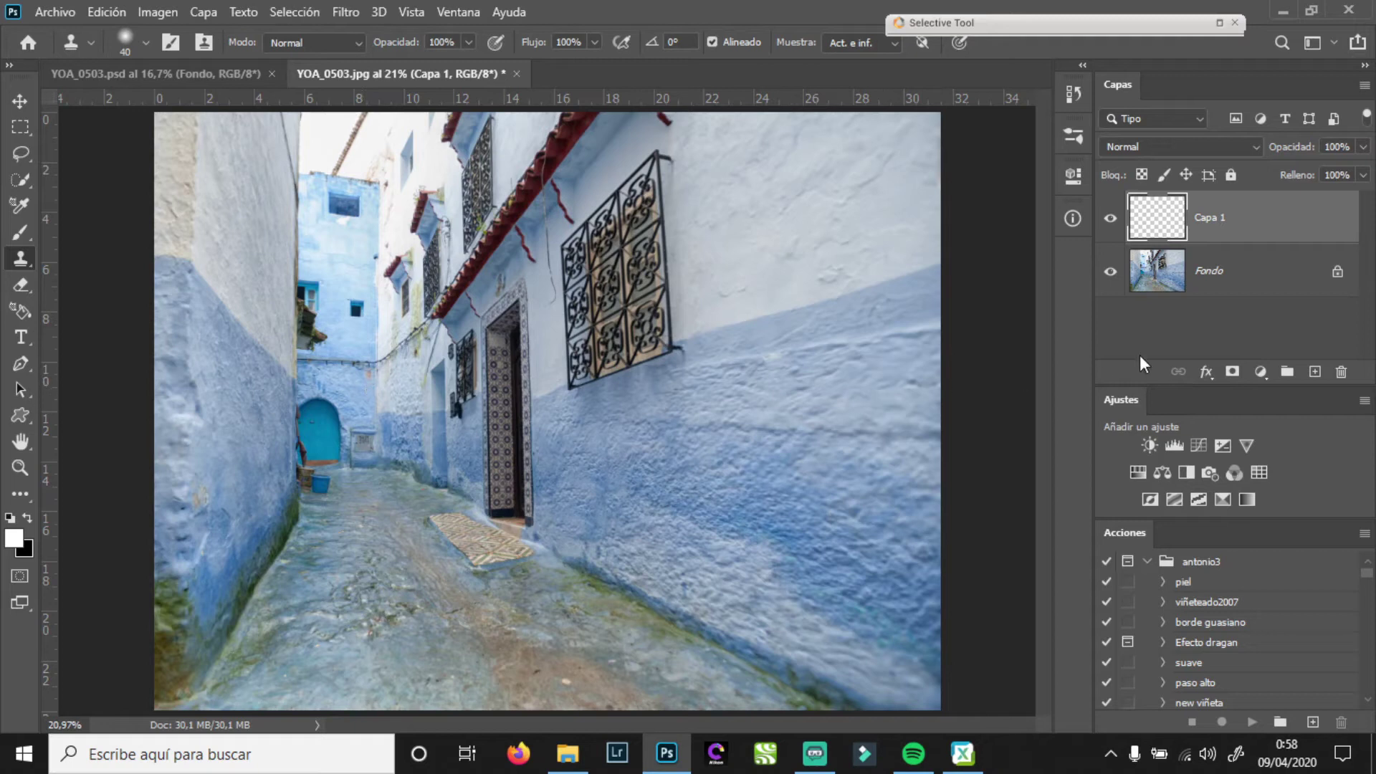
drag(1295, 226, 1341, 371)
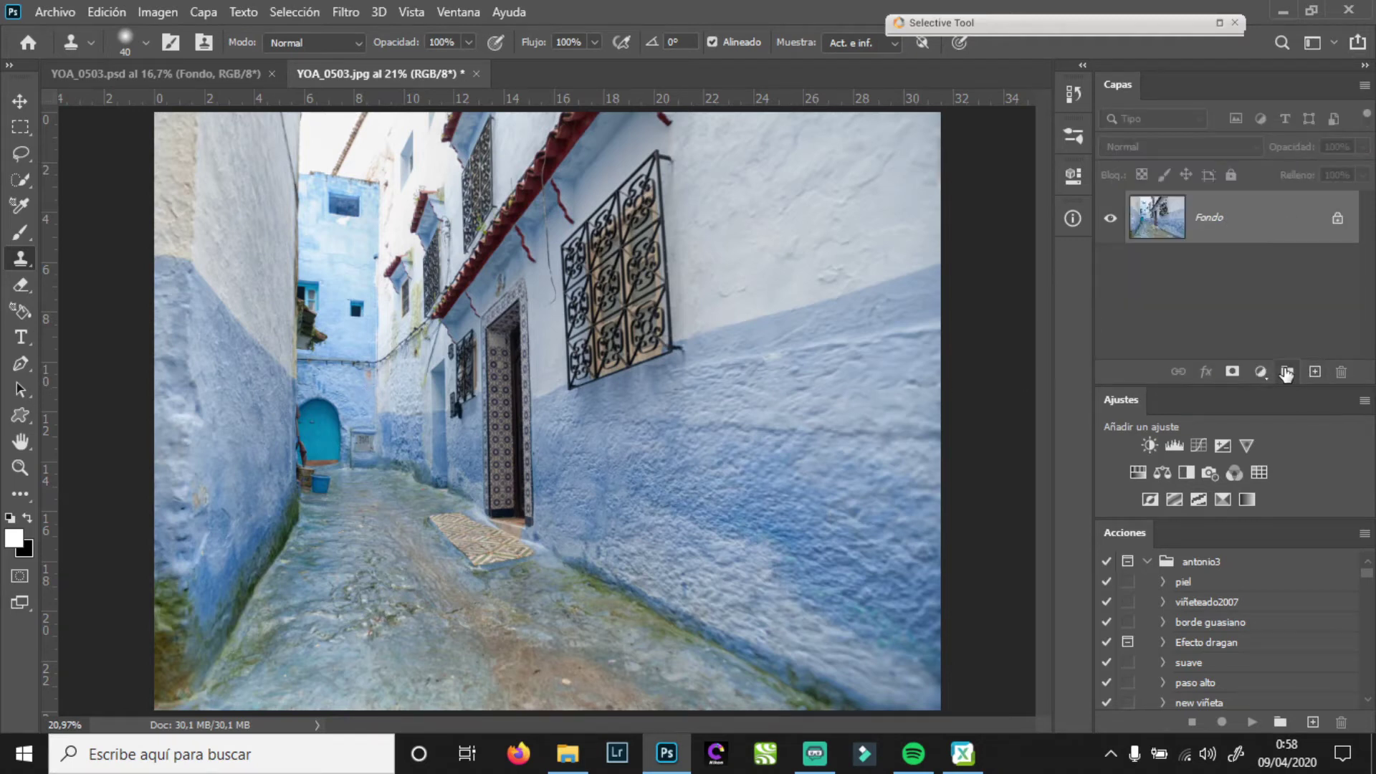
key(ctrl+s)
Add a new layer and try circling the turquoise door at the alley's end with a white brush
click(1314, 372)
key(ctrl+z)
key(ctrl+z)
key(ctrl+z)
key(ctrl+z)
key(ctrl+z)
key(ctrl+z)
key(b)
mouse_move(372, 391)
mouse_down()
mouse_move(280, 441)
mouse_move(398, 412)
mouse_move(301, 423)
mouse_up()
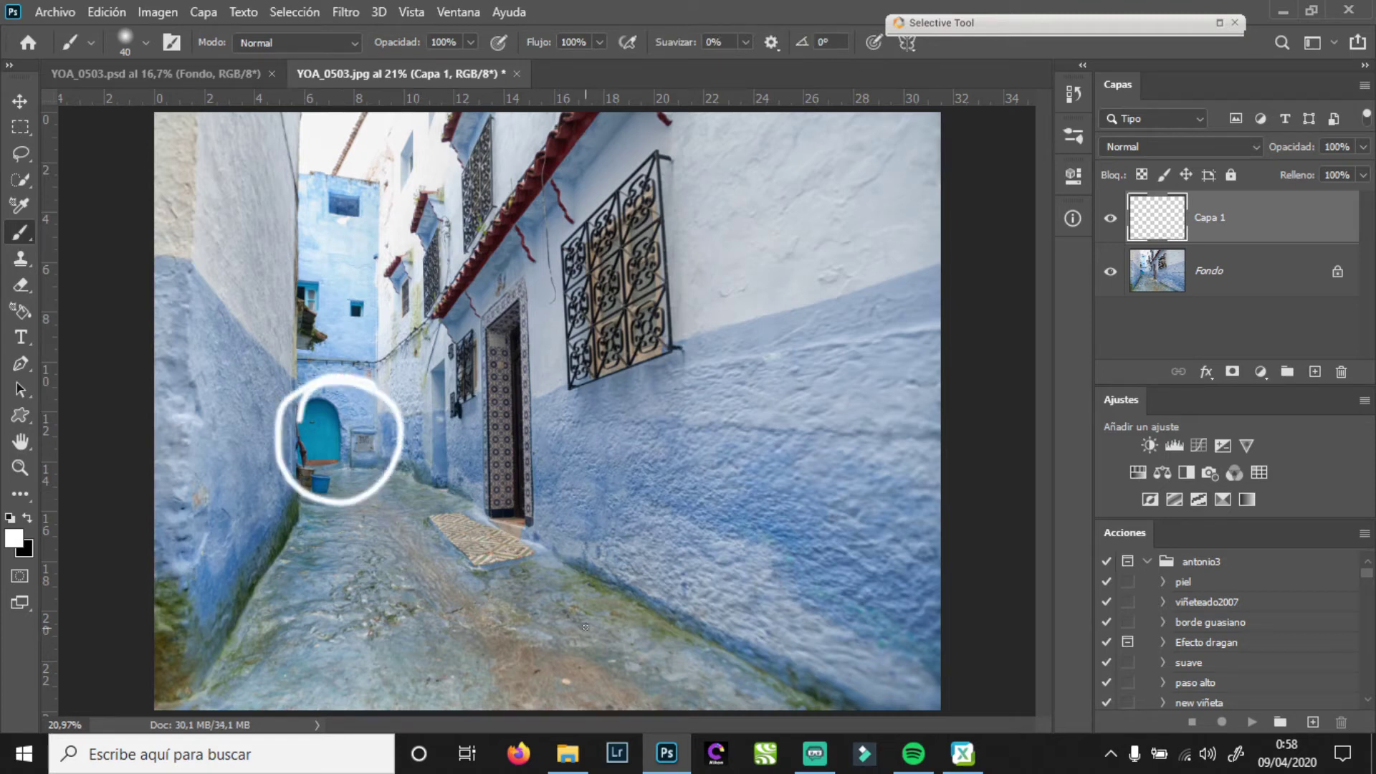
key(ctrl+z)
mouse_move(387, 378)
mouse_down()
mouse_move(337, 384)
mouse_move(393, 482)
mouse_move(369, 389)
mouse_up()
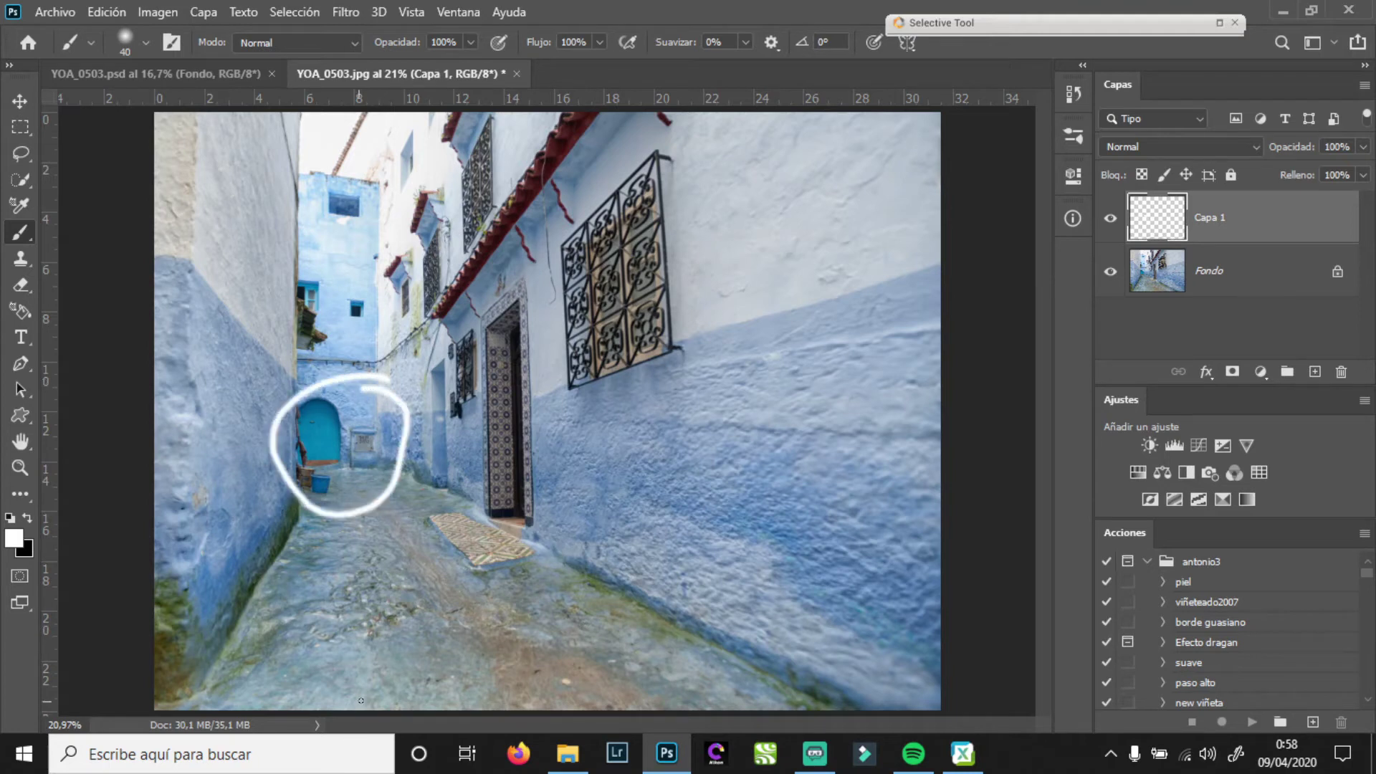
key(ctrl+z)
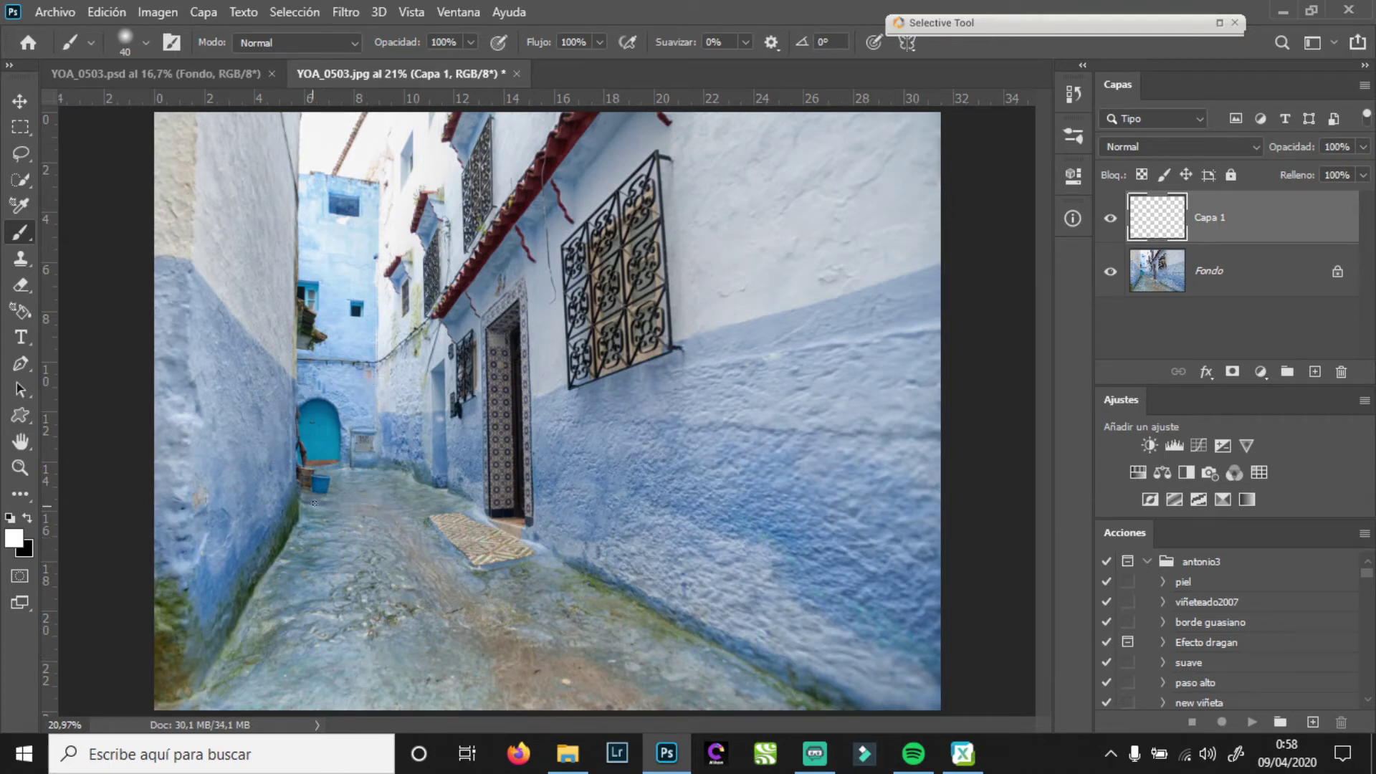
Paint white leading lines along the left wall's base, its blue paint boundary and its upper corner edge
drag(326, 479, 183, 656)
shift+click(309, 415)
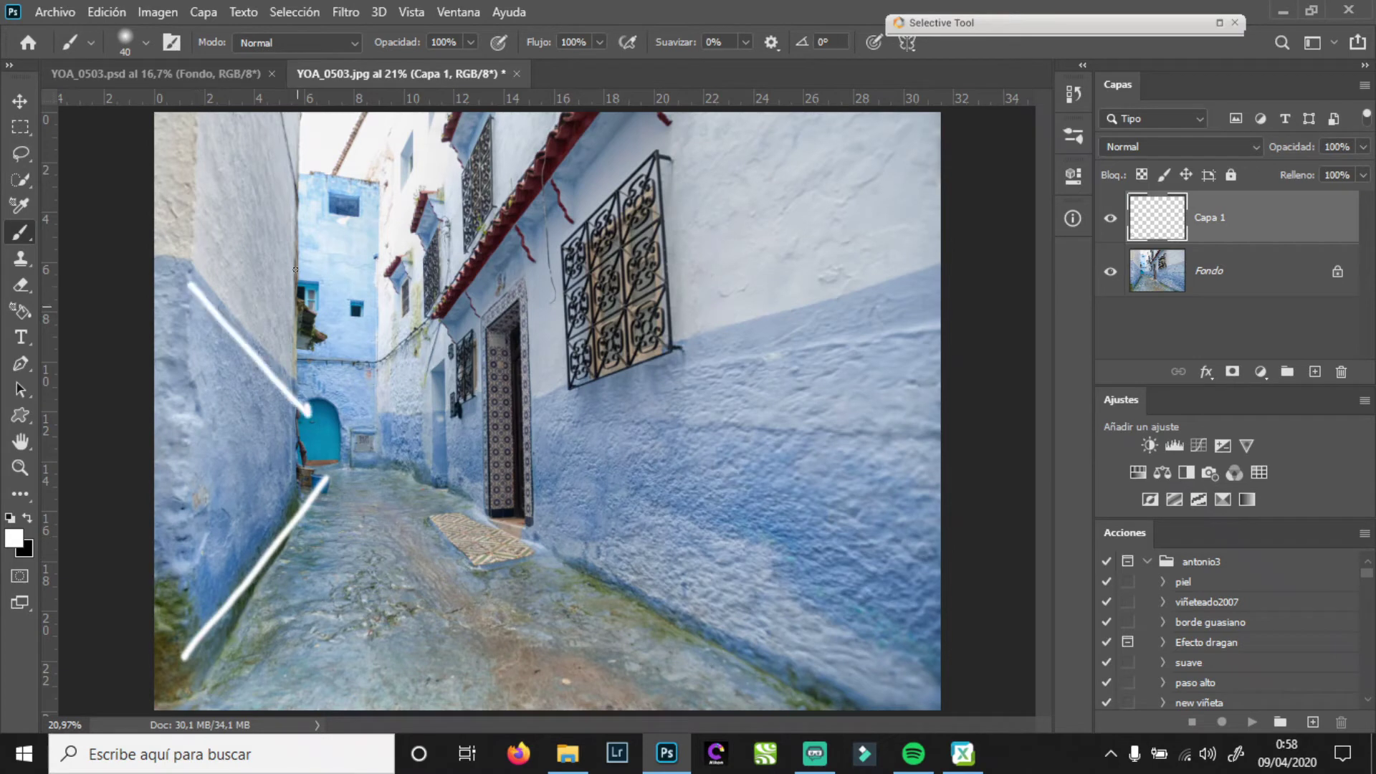
click(265, 129)
shift+click(302, 268)
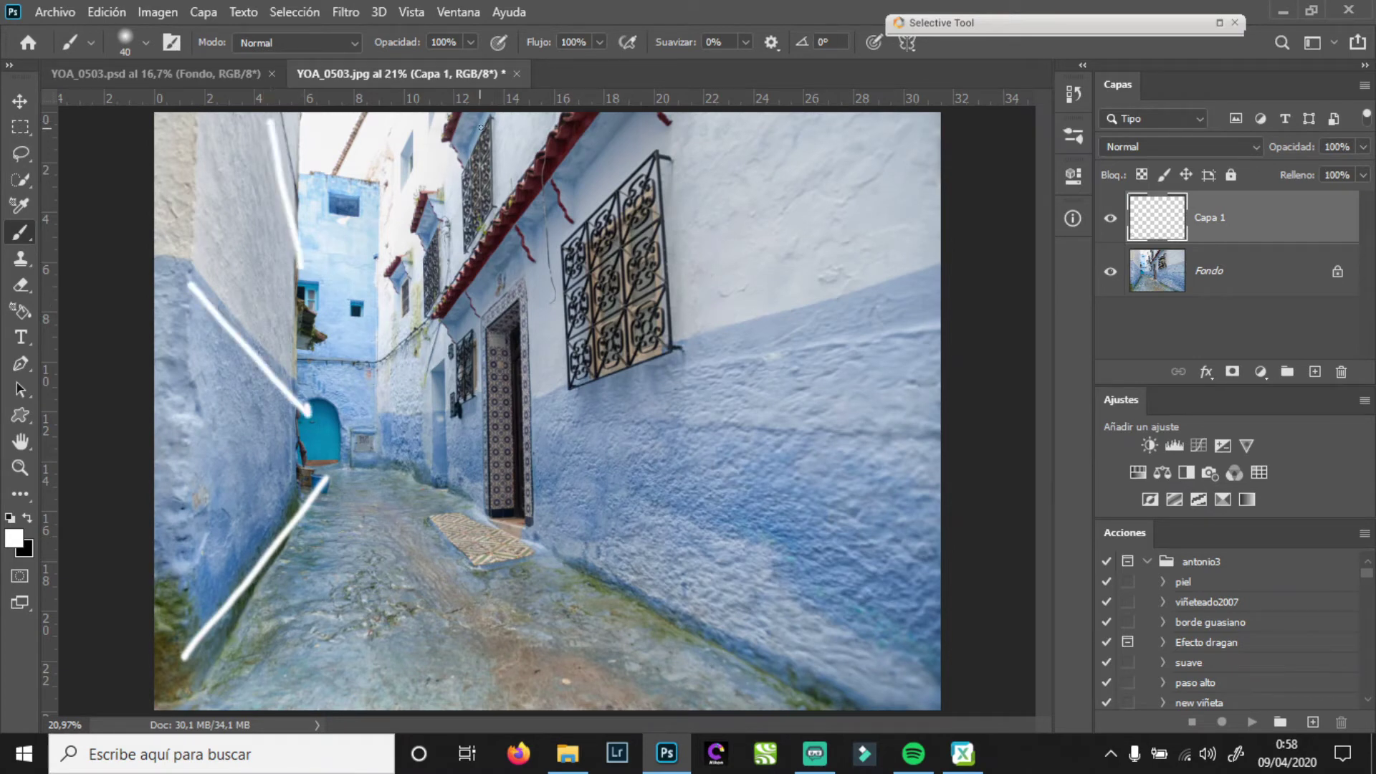
Paint white leading lines along the right-hand eaves, the red roof edge, the blue paint boundary and the wall's base
click(486, 120)
shift+click(339, 284)
click(606, 127)
shift+click(349, 374)
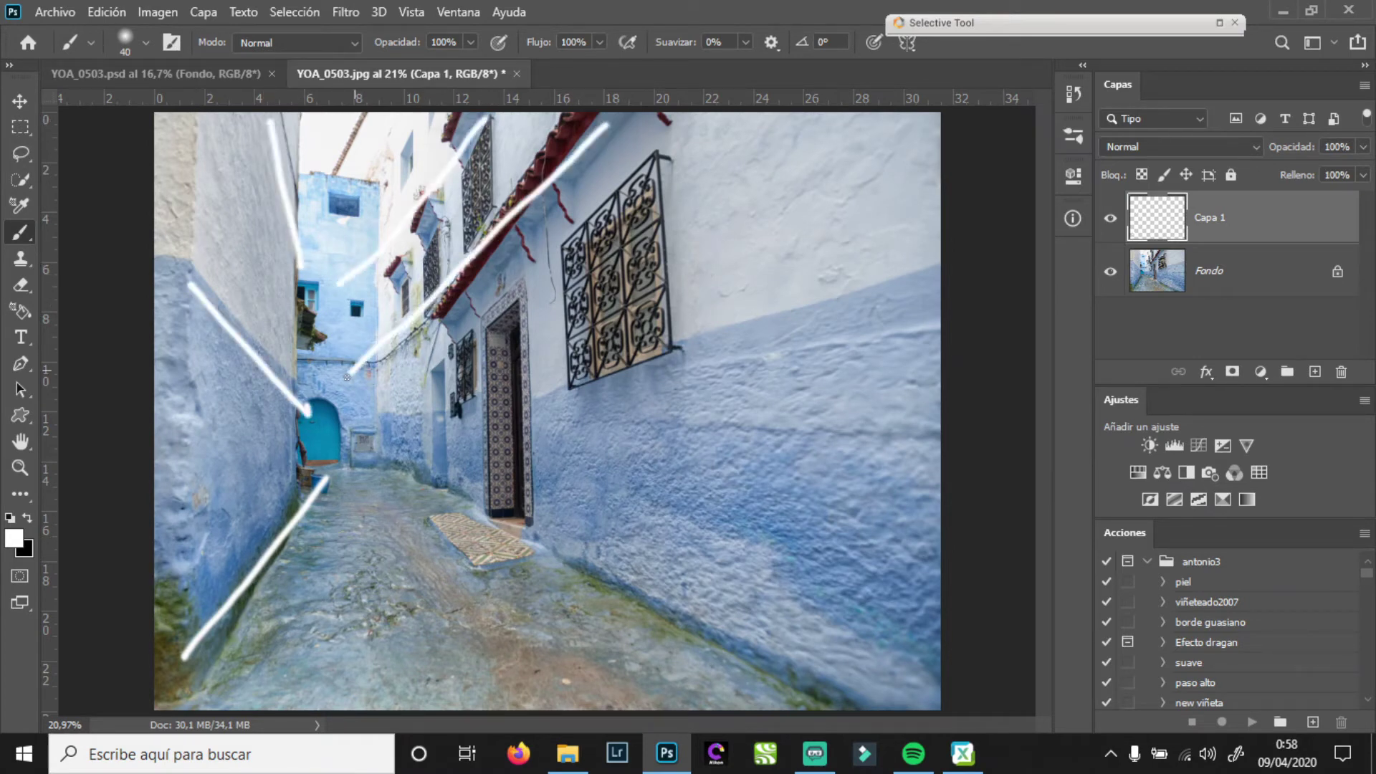
click(938, 283)
shift+click(398, 414)
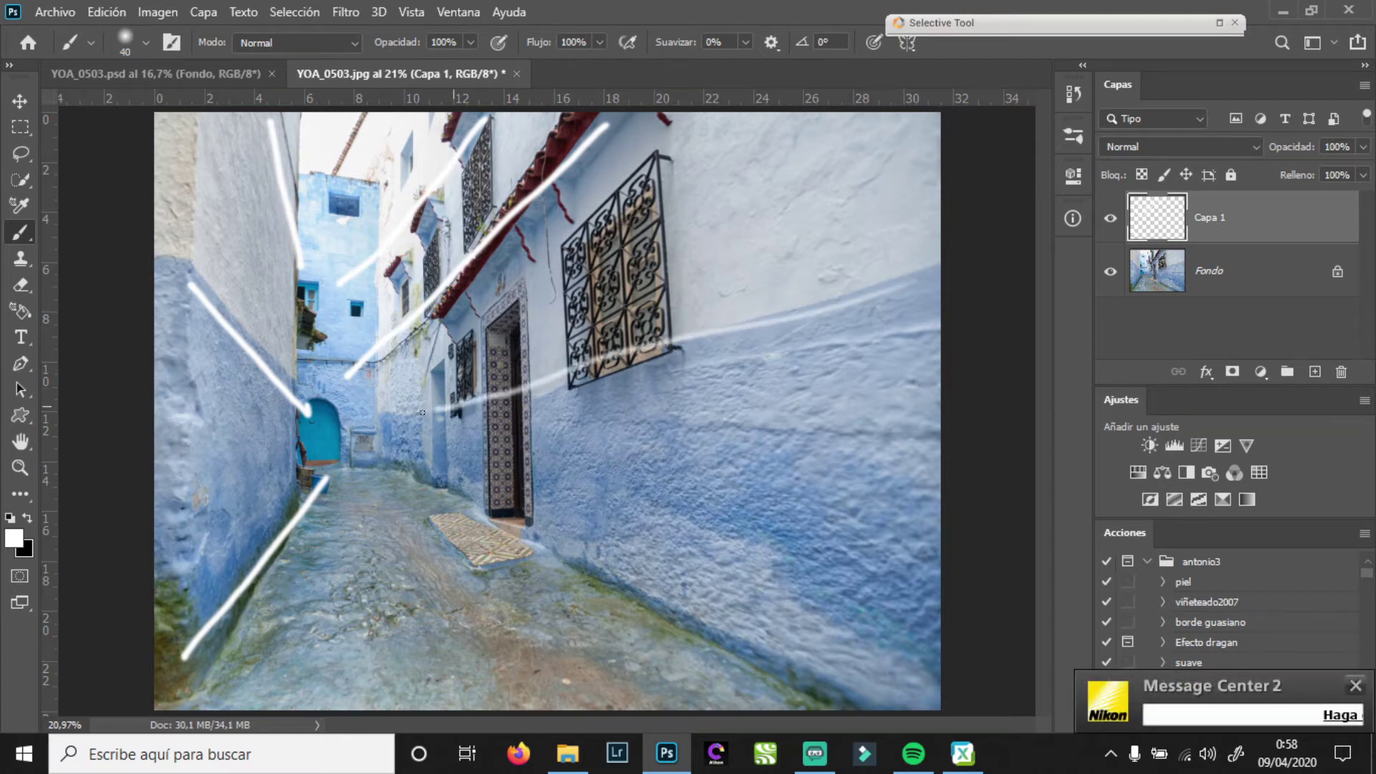
click(853, 705)
shift+click(334, 450)
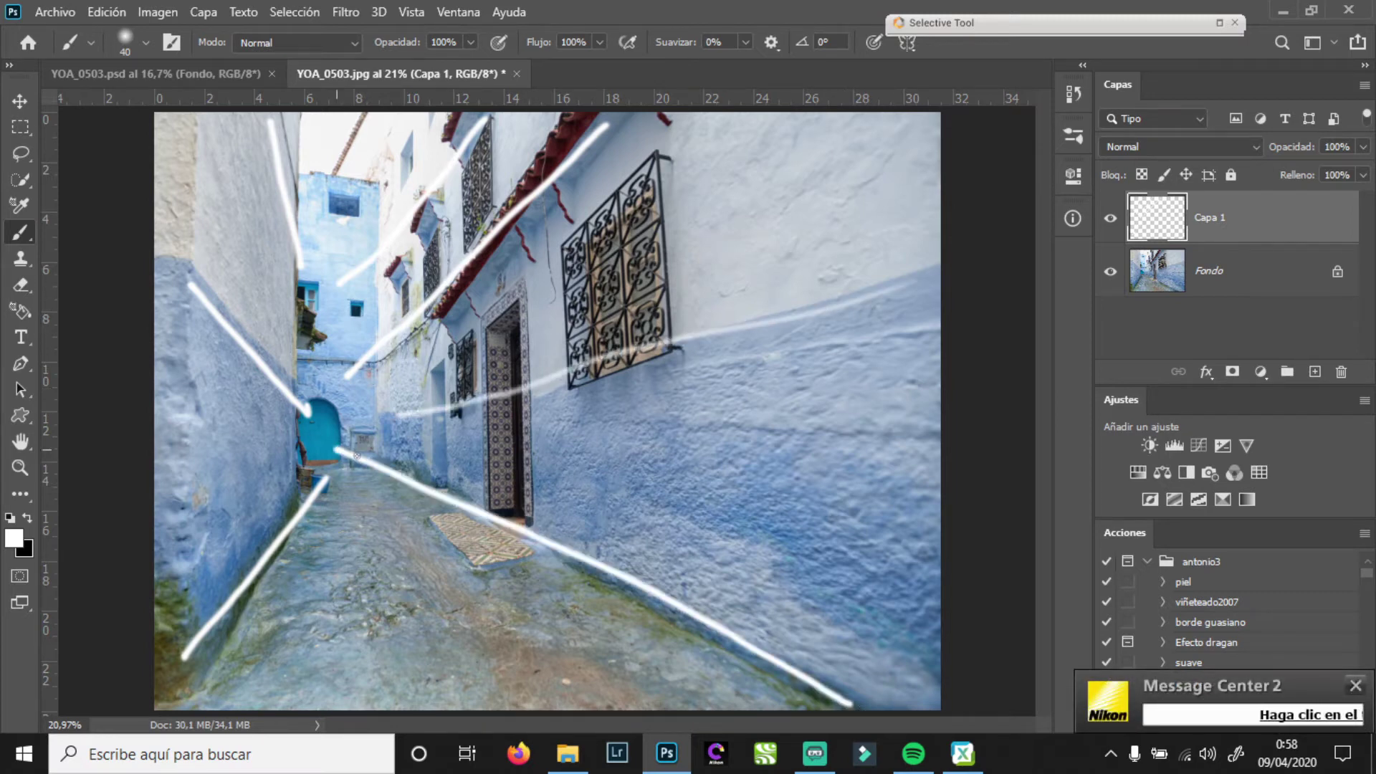
Outline the blue house at the alley's end in white, and delete the painted layer
mouse_move(305, 269)
mouse_down()
mouse_move(301, 418)
mouse_move(327, 281)
mouse_move(372, 399)
mouse_move(363, 476)
mouse_up()
drag(304, 473, 351, 471)
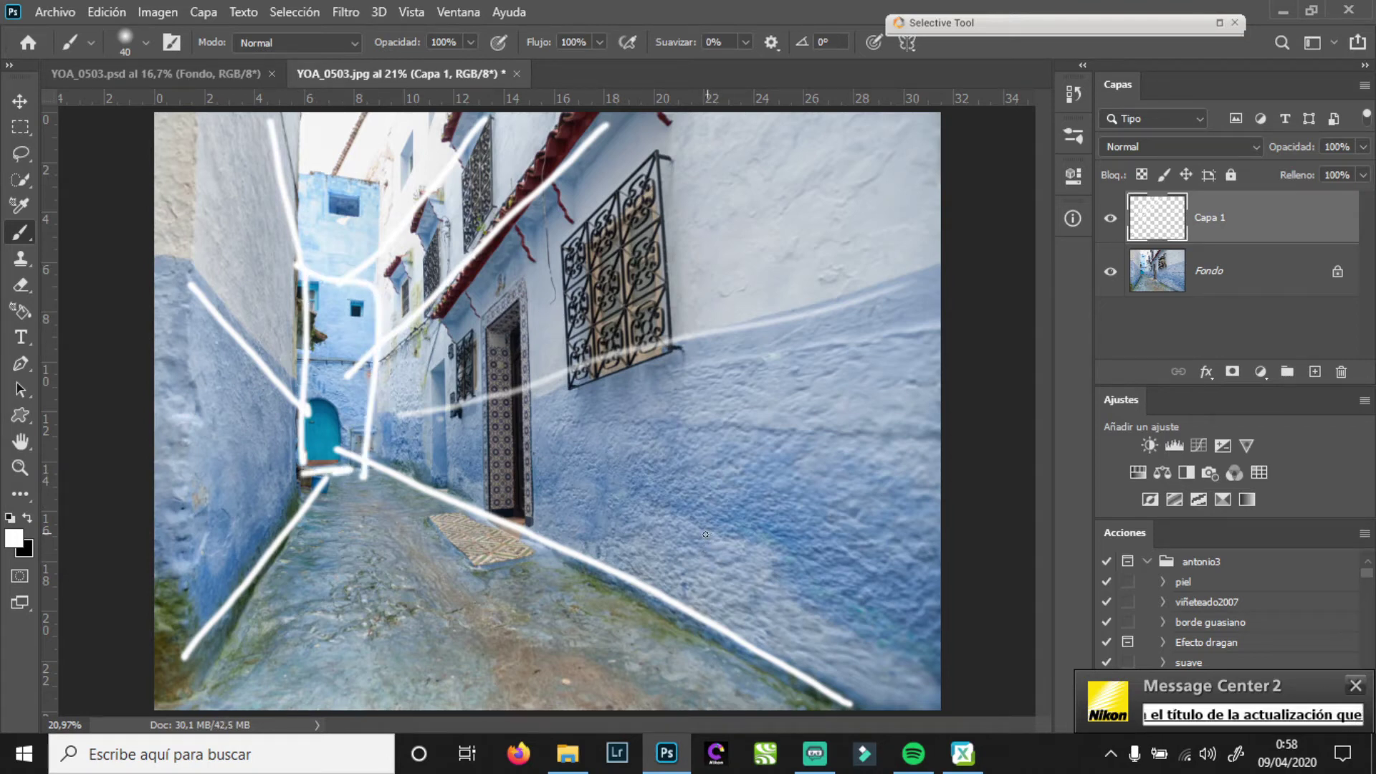
drag(1306, 219, 1341, 371)
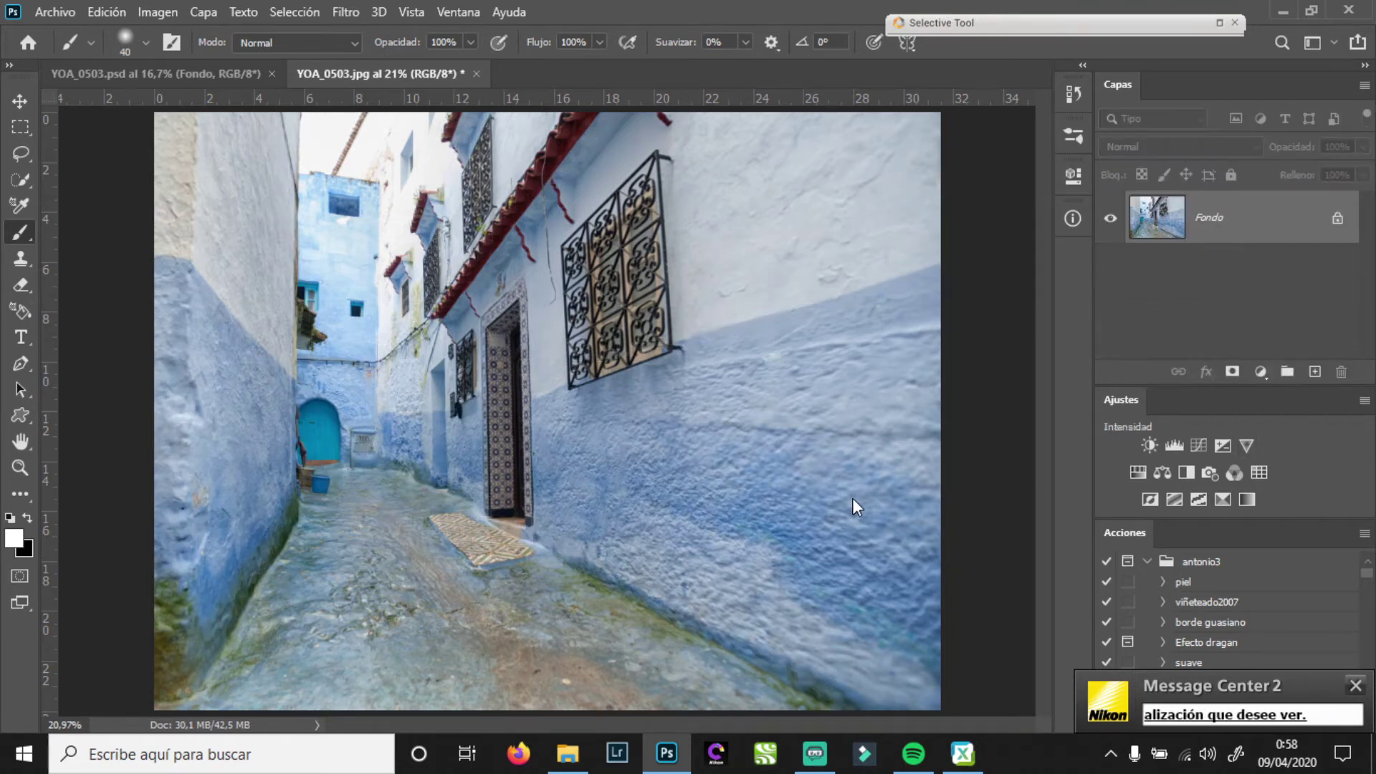
click(1355, 685)
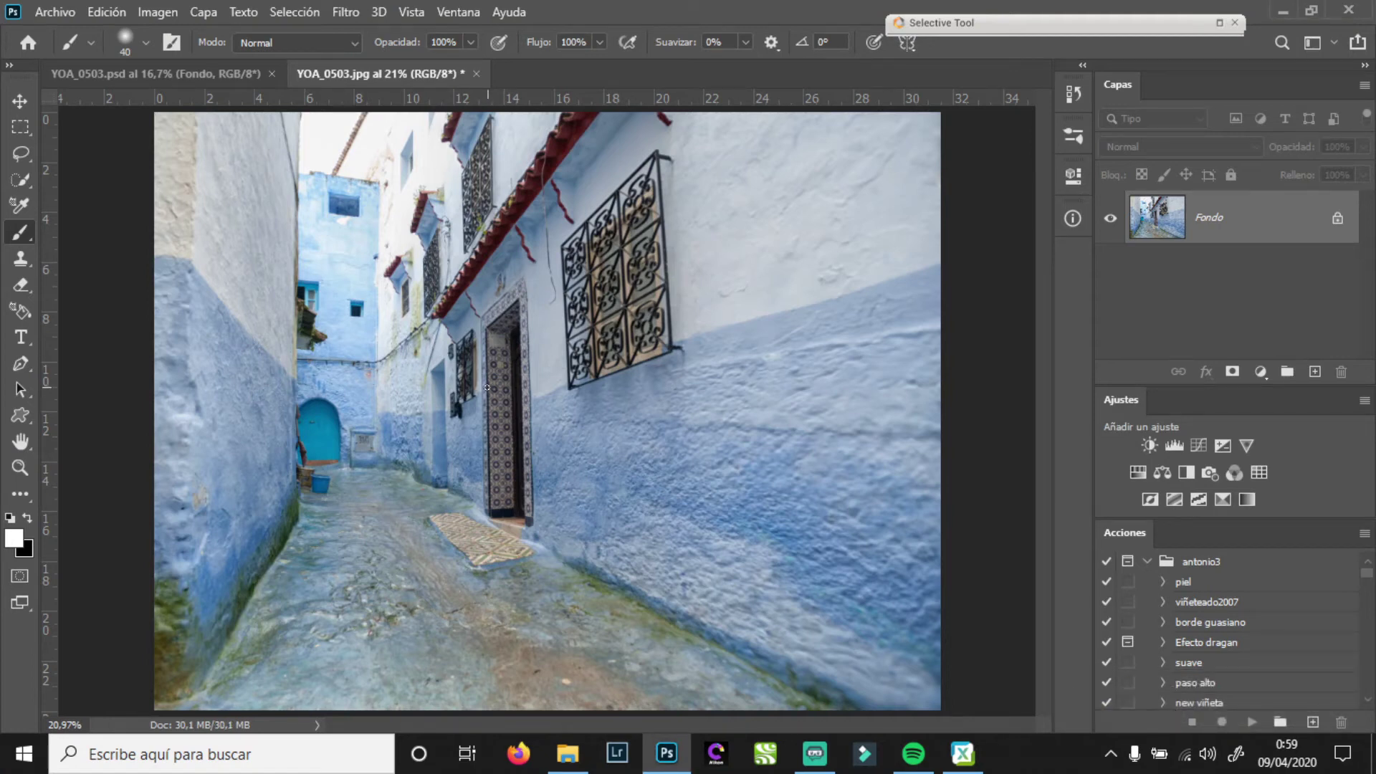
Display the rule-of-thirds crop overlay across the alley photo
key(c)
click(706, 42)
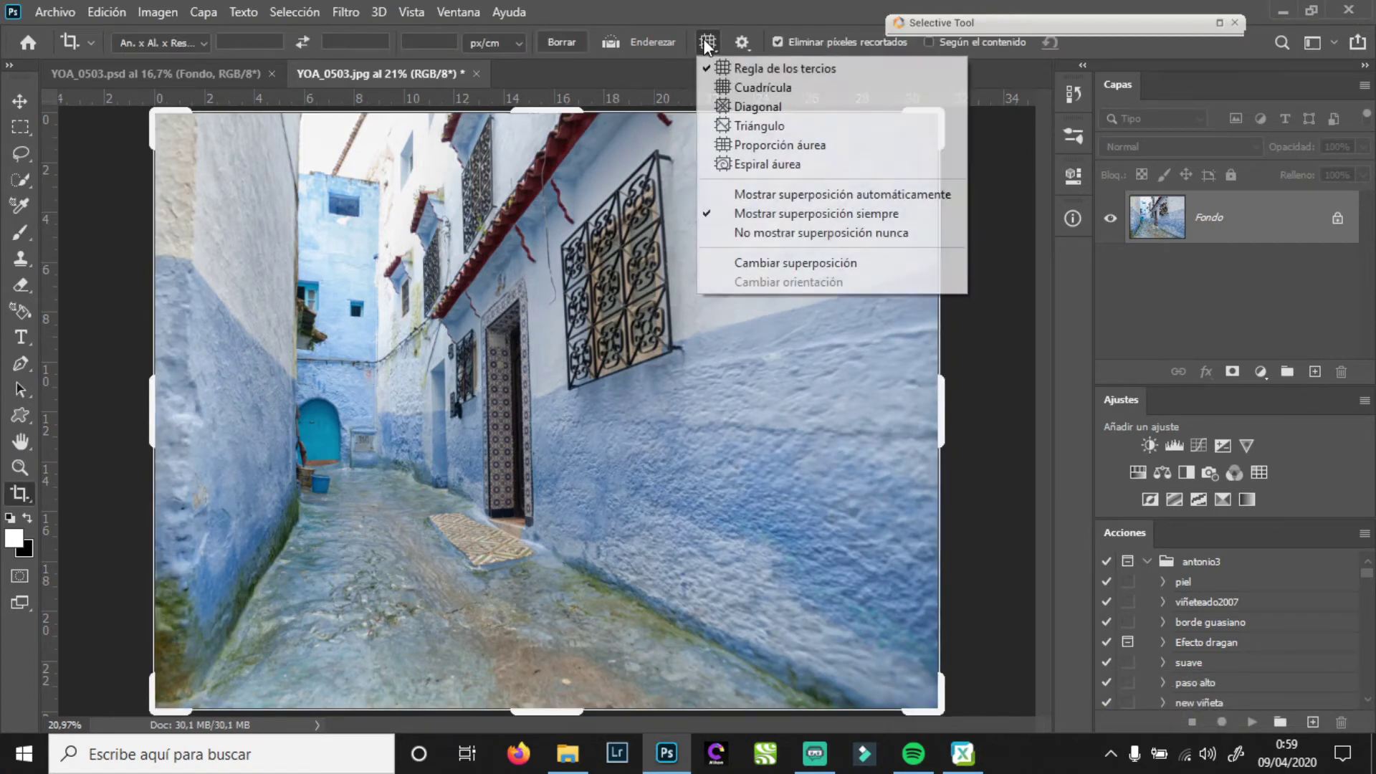
click(749, 87)
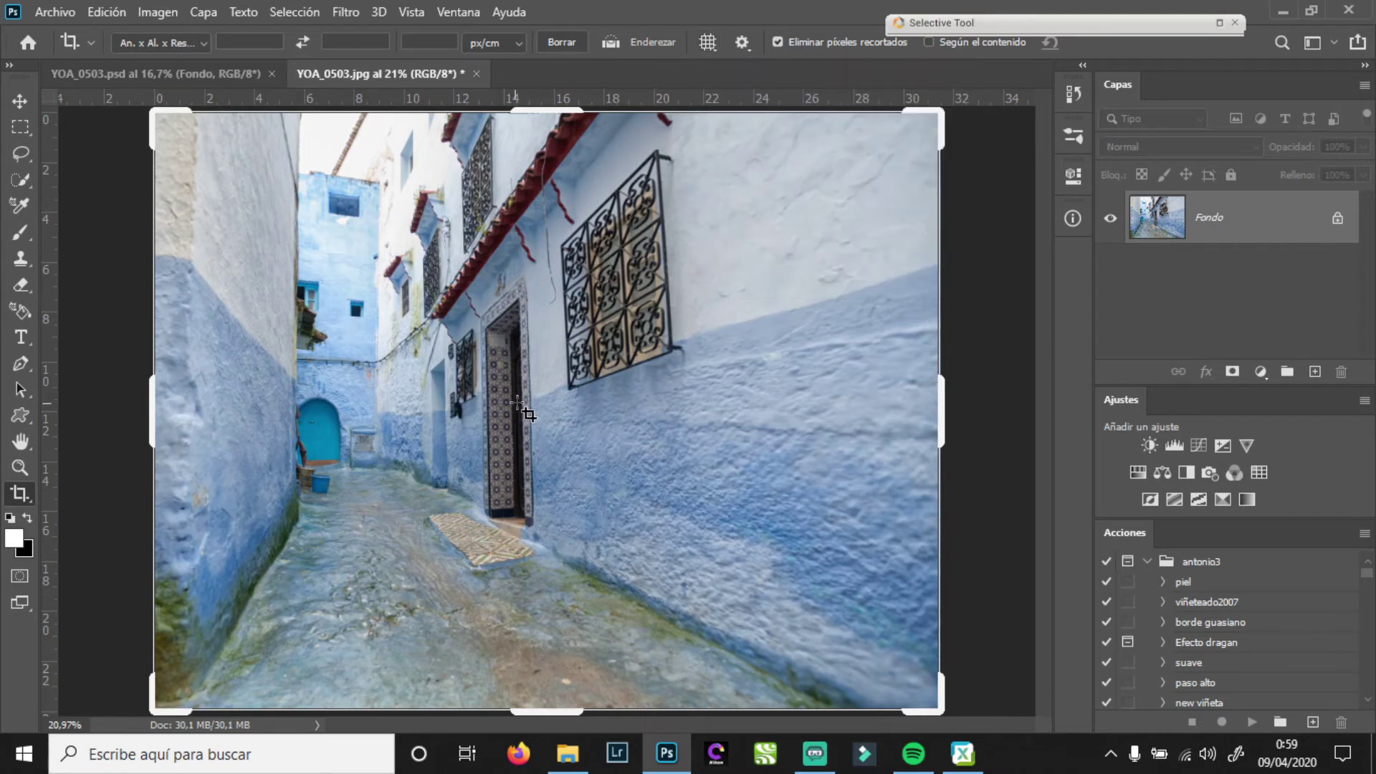
click(617, 337)
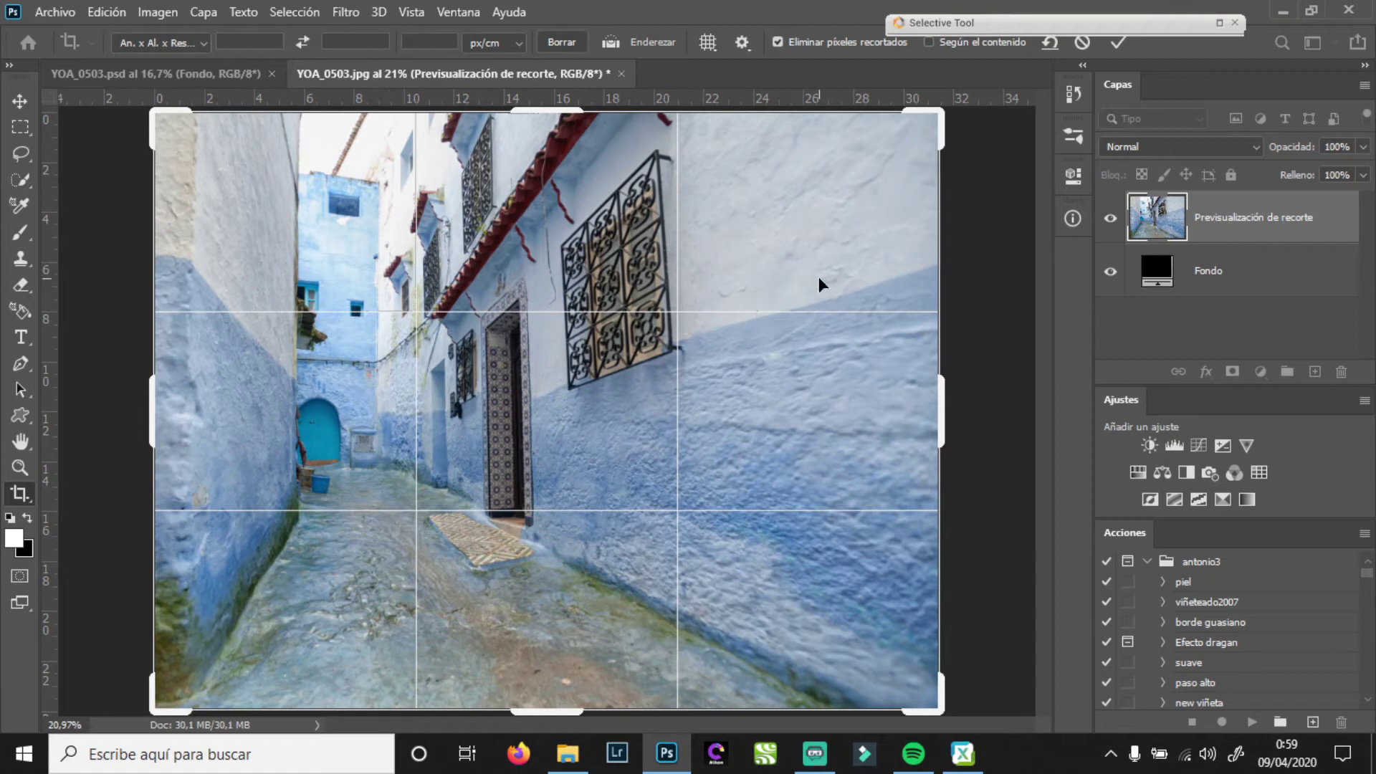
Switch the crop overlay to the golden spiral and cycle its orientation until it coils upright in the lower-left of the photo
click(710, 43)
click(760, 159)
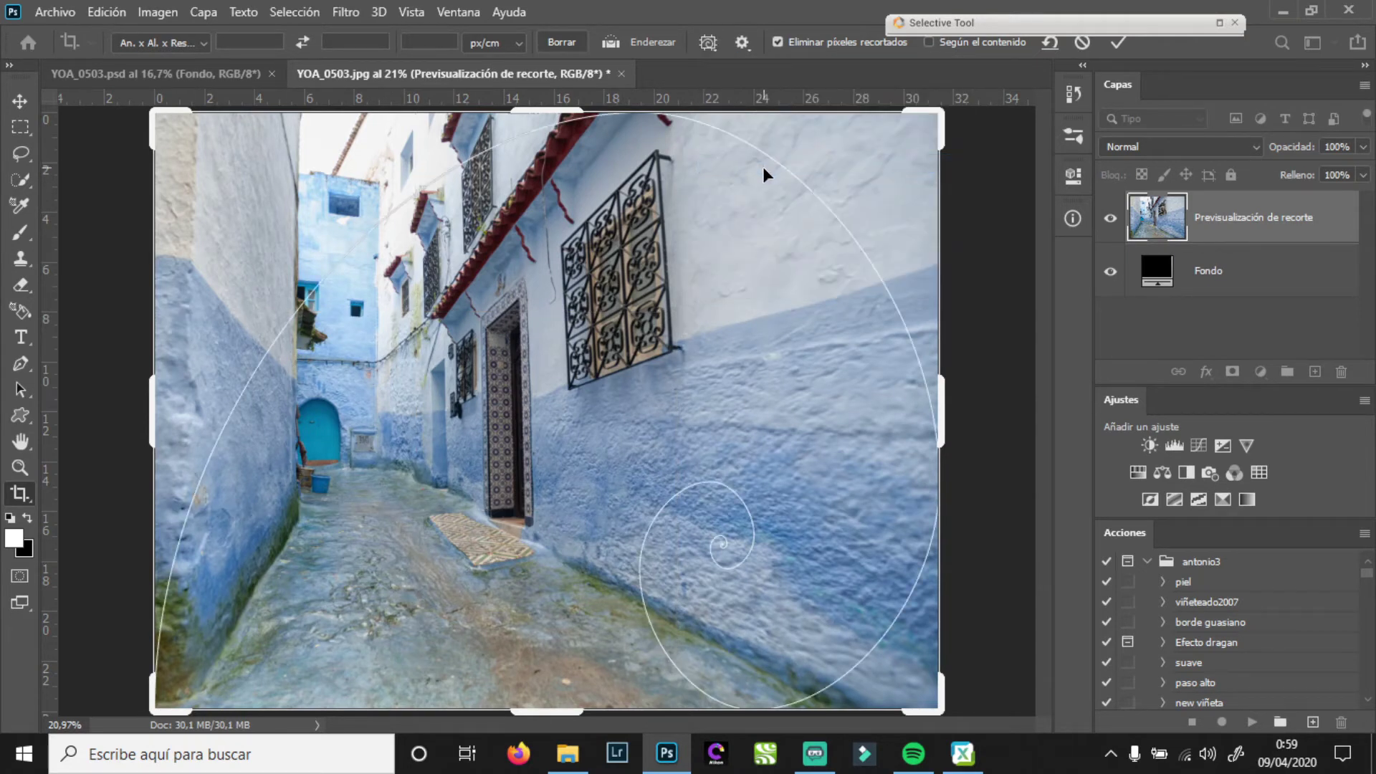
key(shift+o)
key(shift+o)
key(shift+o)
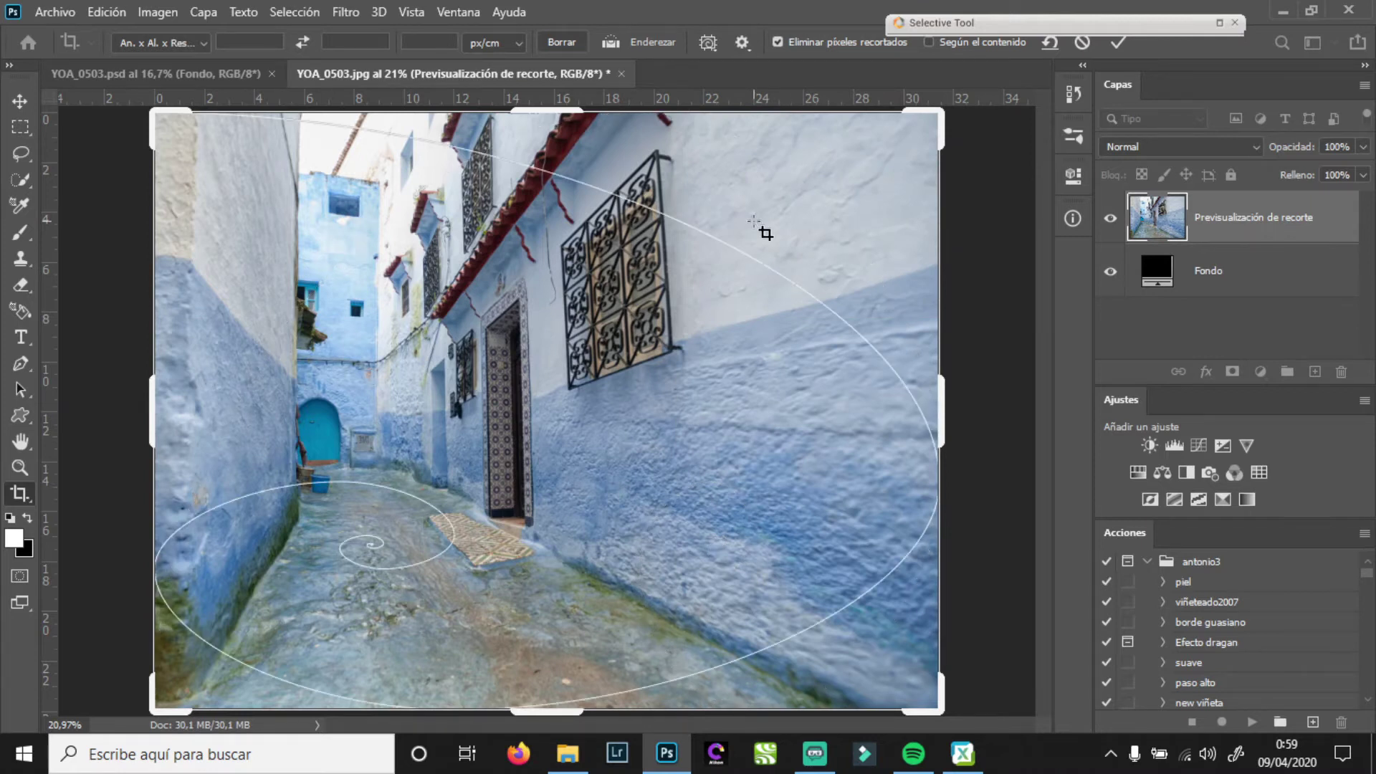
key(shift+o)
key(shift+o)
key(shift+o)
key(shift+o)
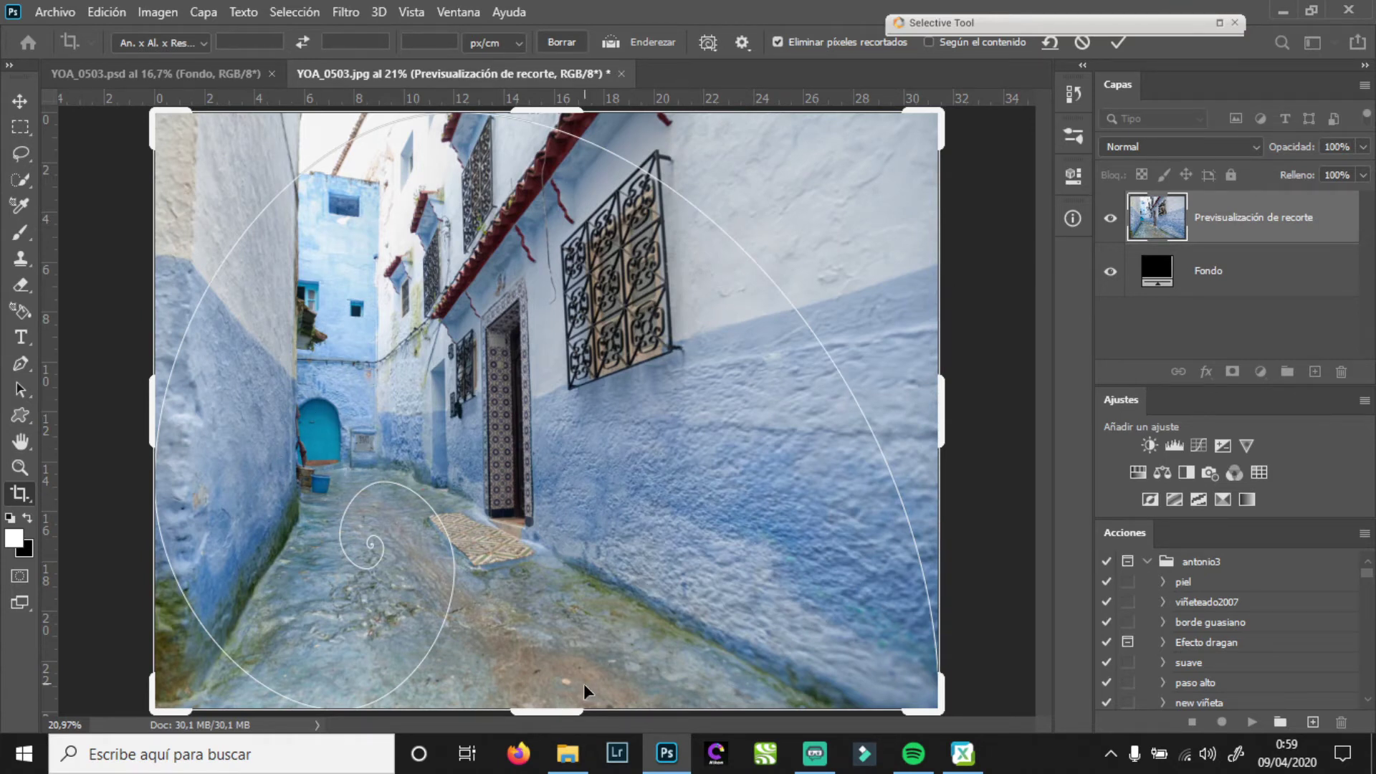
Try raising the lower crop edge to bring the spiral's centre near the alley's end, and restore the full frame
drag(561, 712, 554, 644)
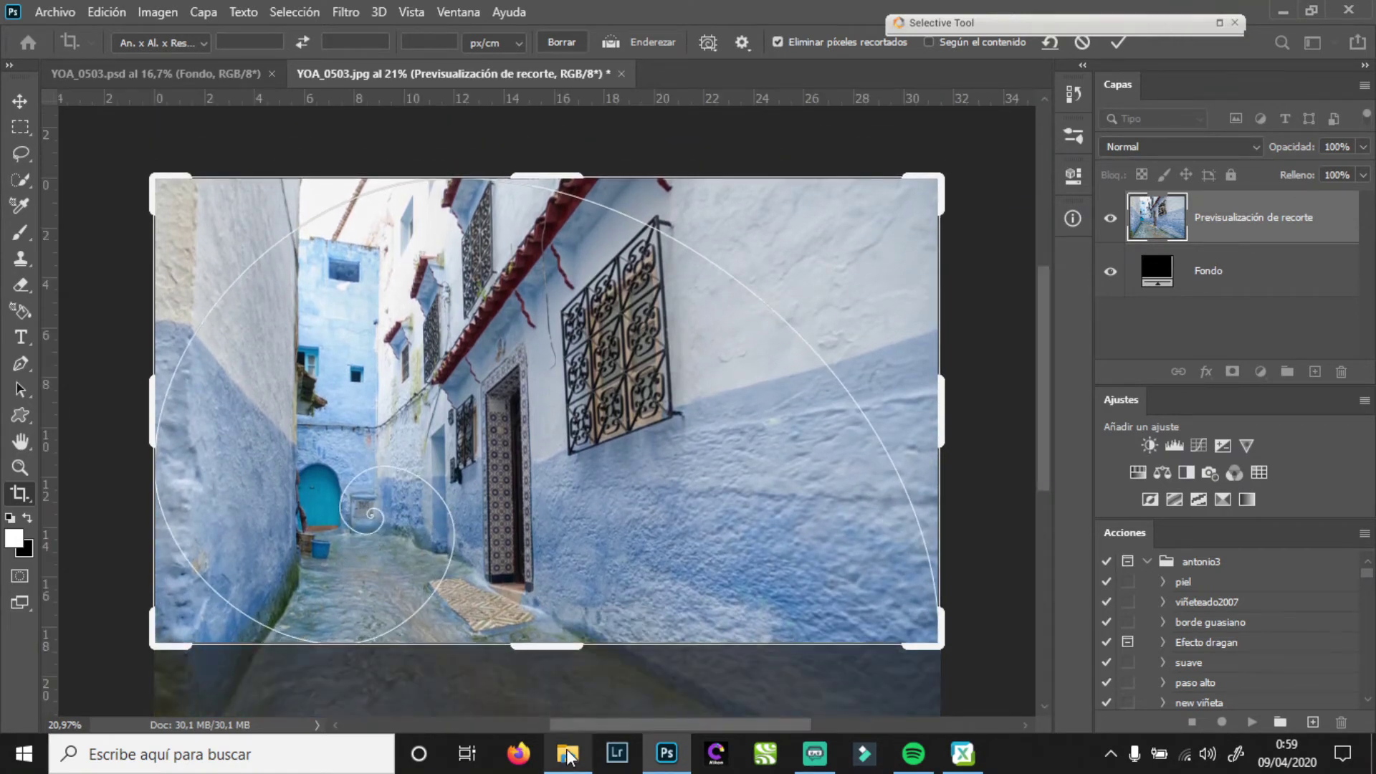
mouse_move(567, 757)
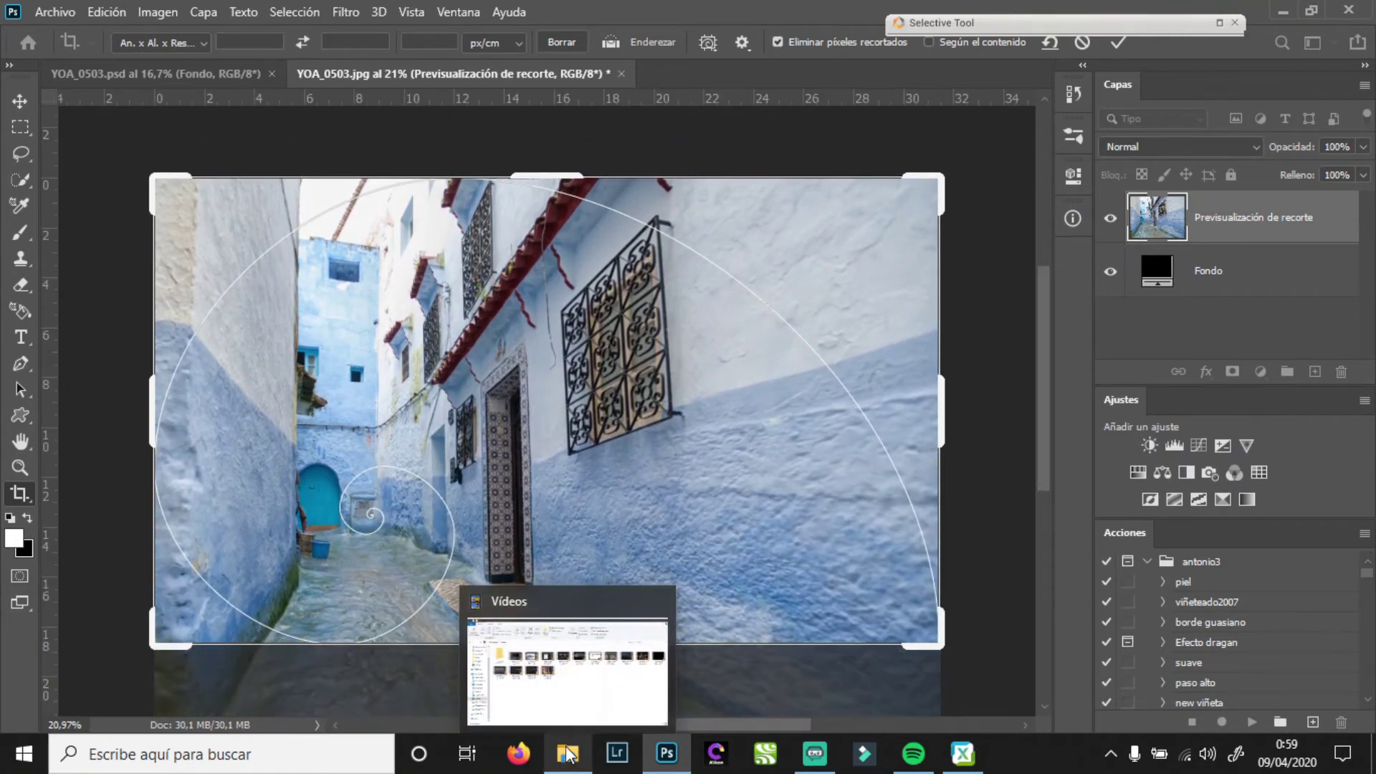
click(660, 602)
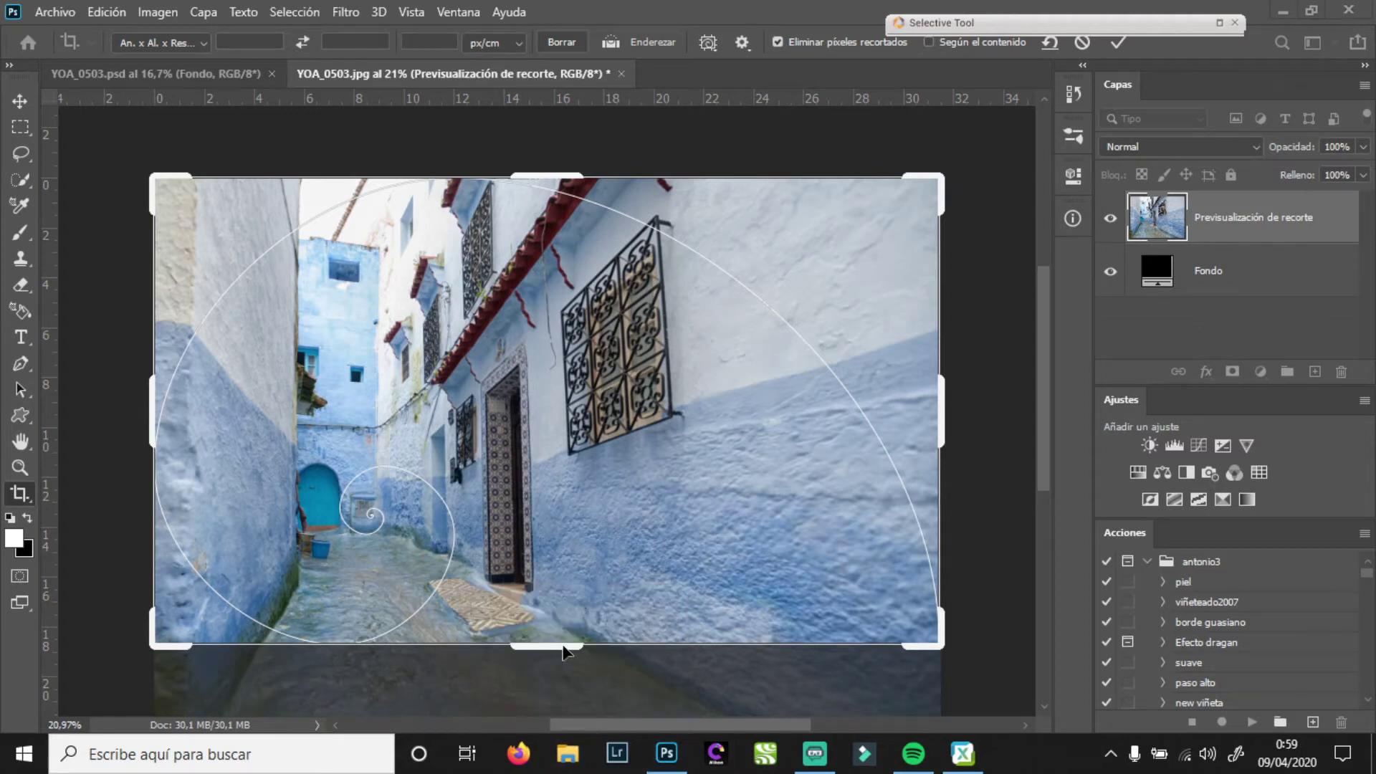
drag(556, 646, 554, 714)
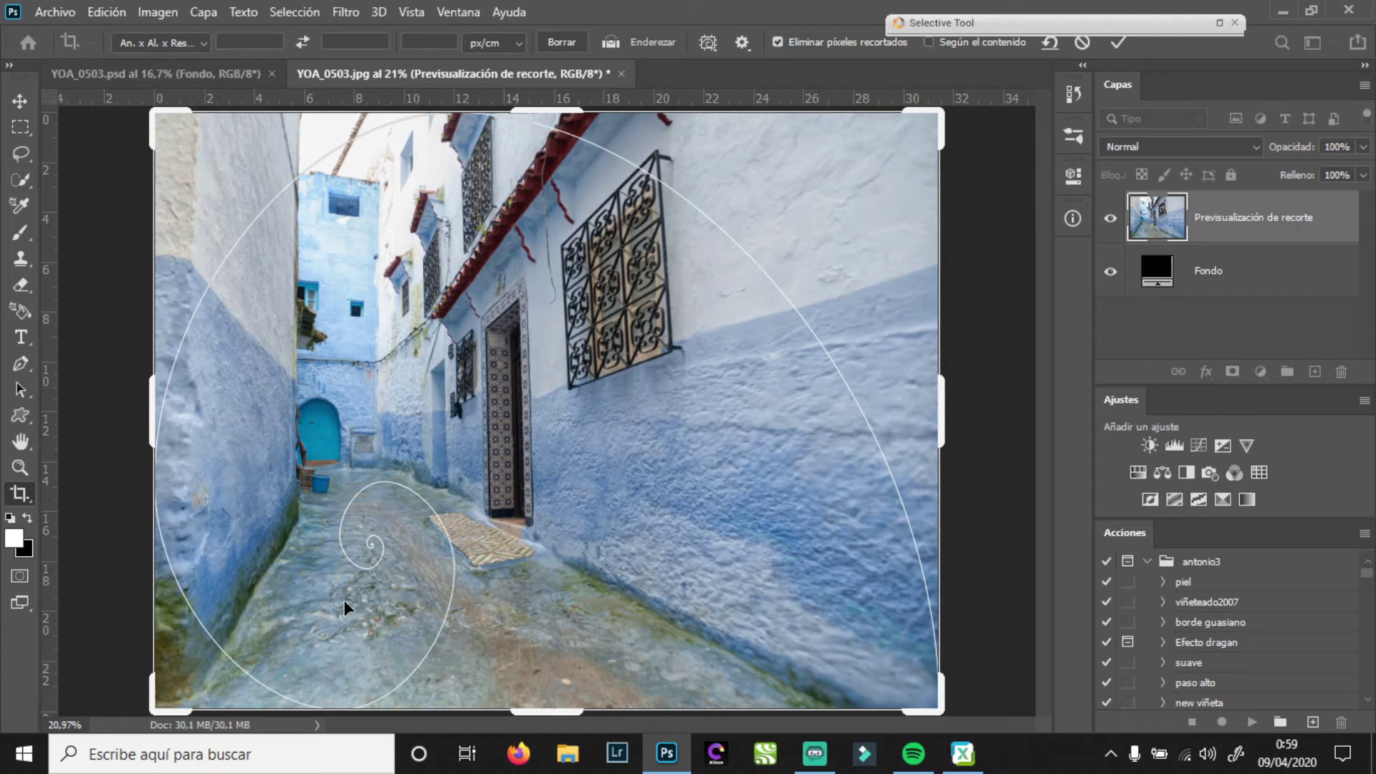
key(Return)
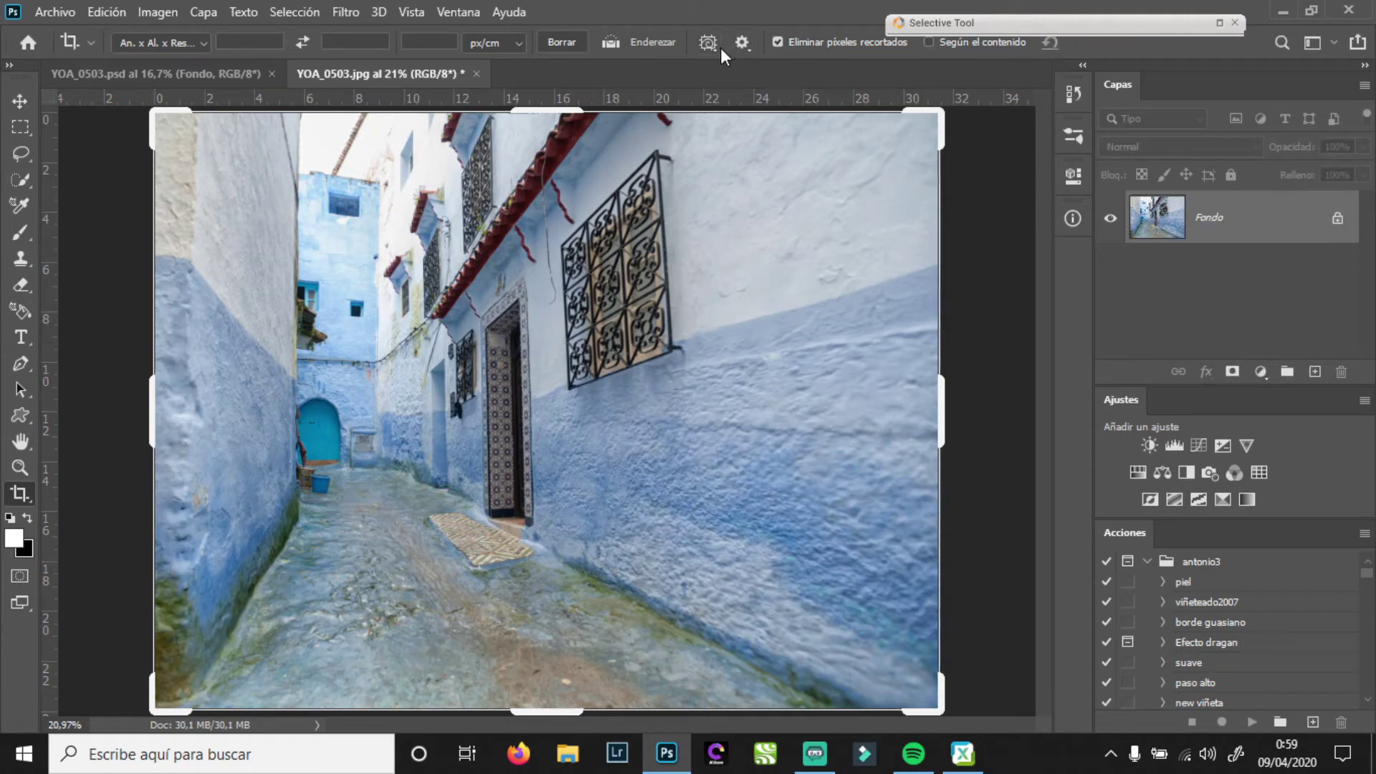
Display the diagonal crop overlay across the alley photo
click(699, 144)
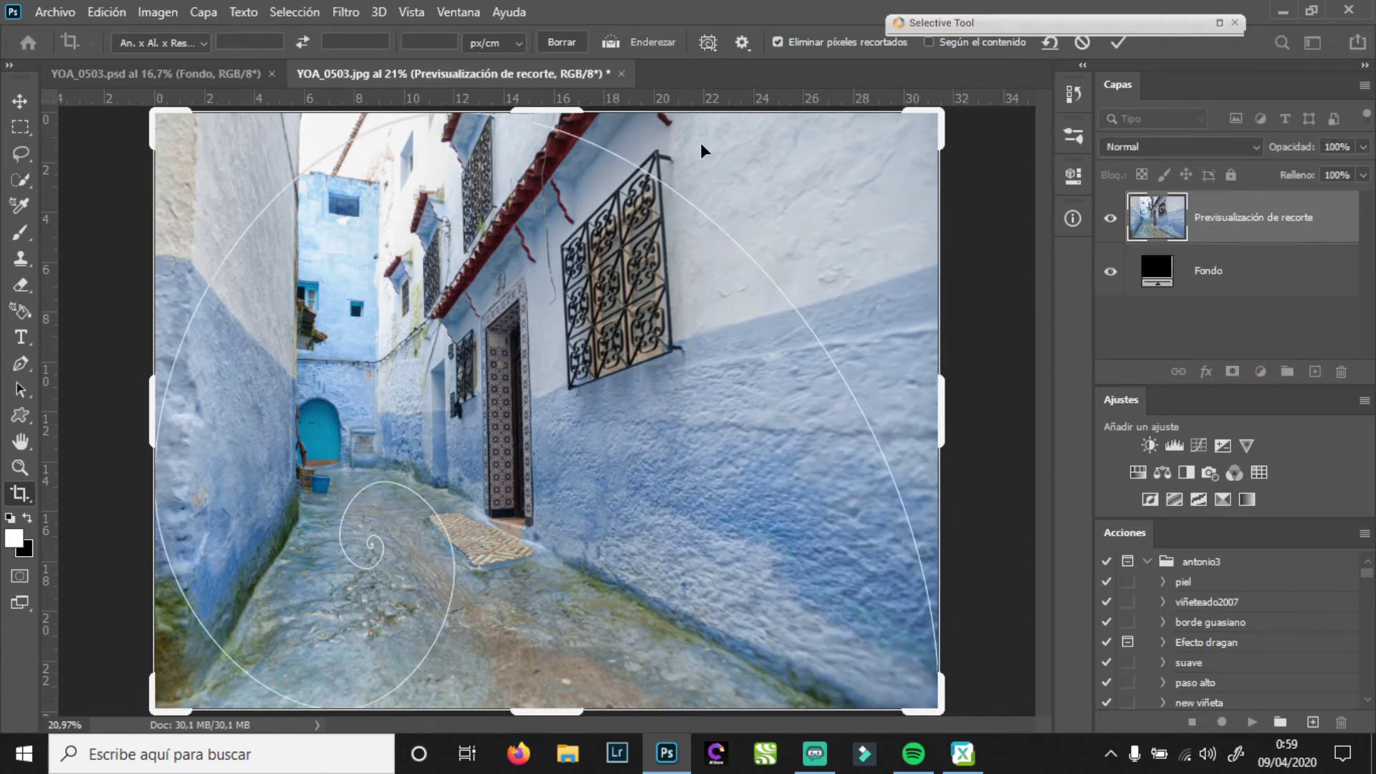
click(708, 46)
click(758, 107)
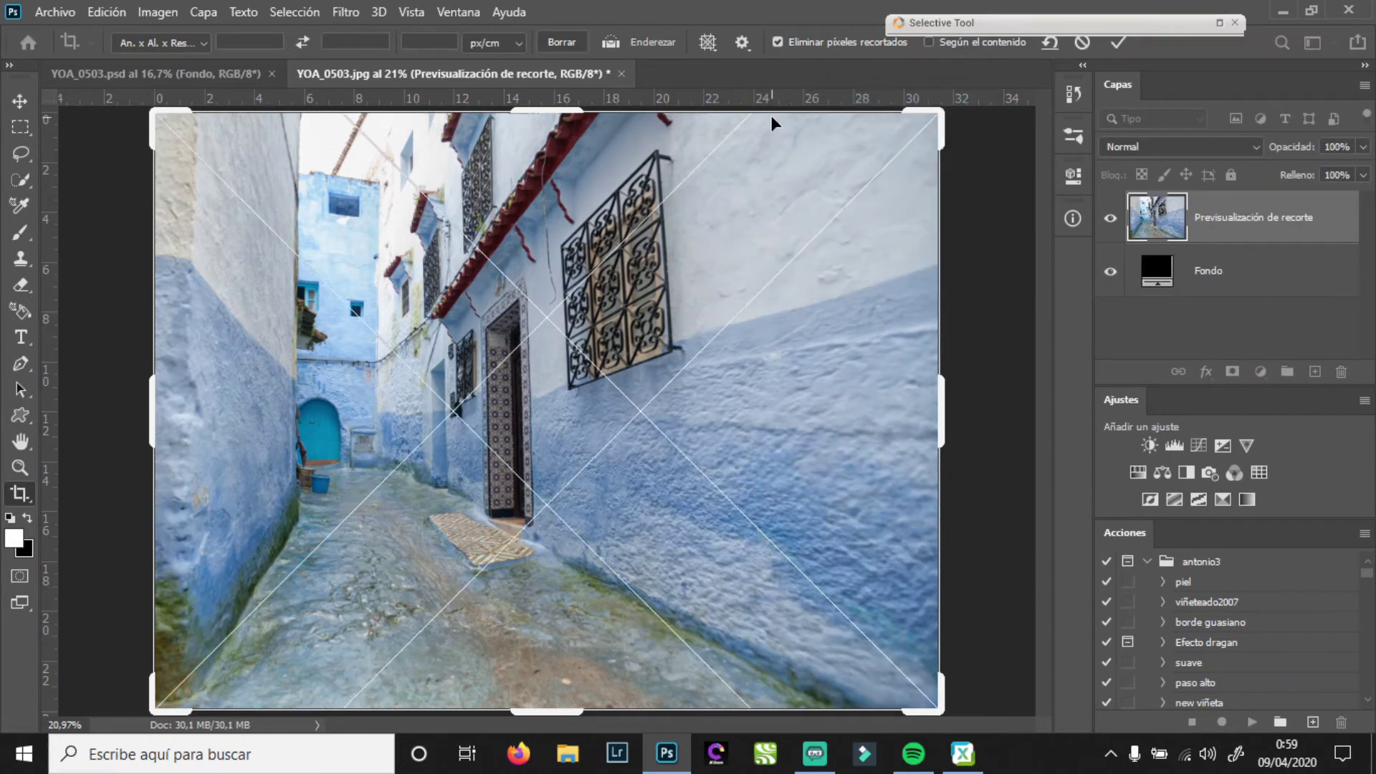
Switch the crop overlay on the alley photo to the triangle, cycle its orientation, and finish the crop preview
click(707, 41)
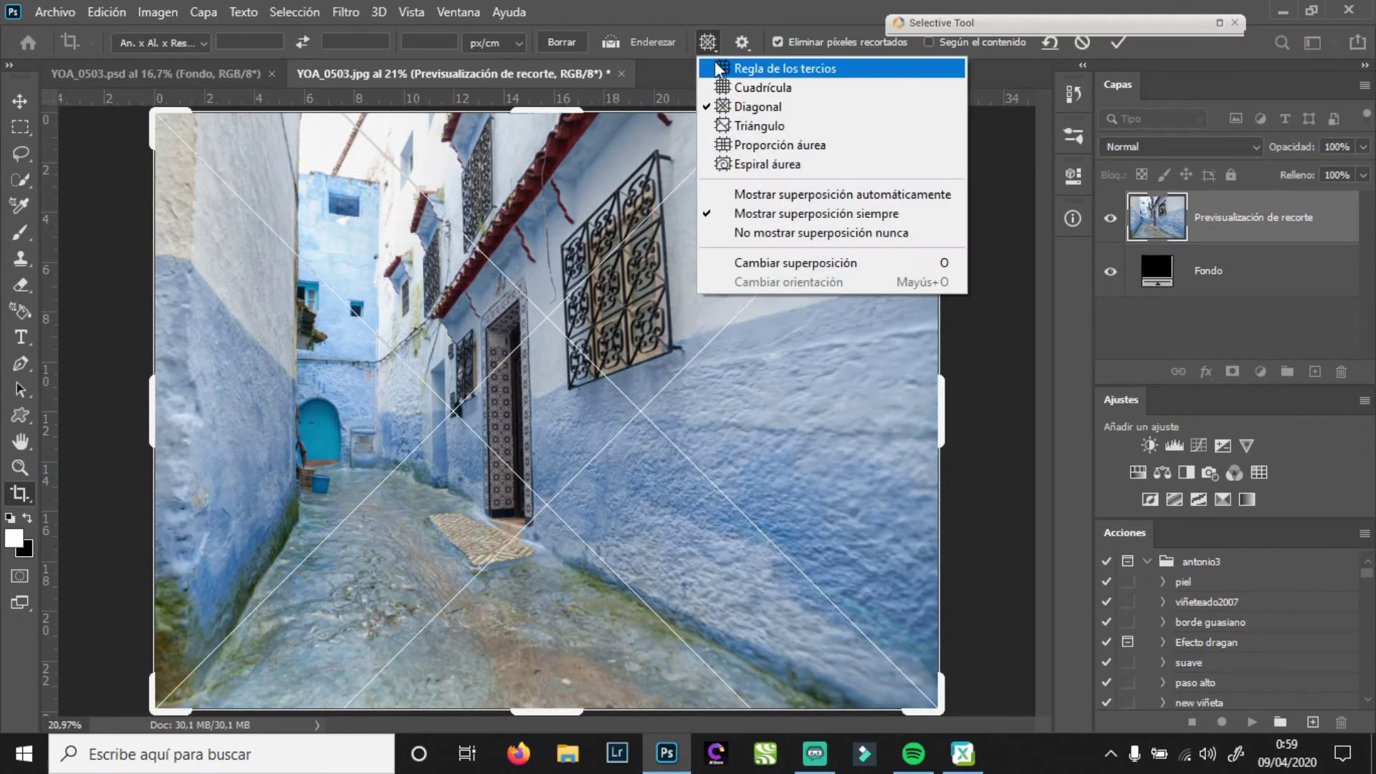
click(752, 127)
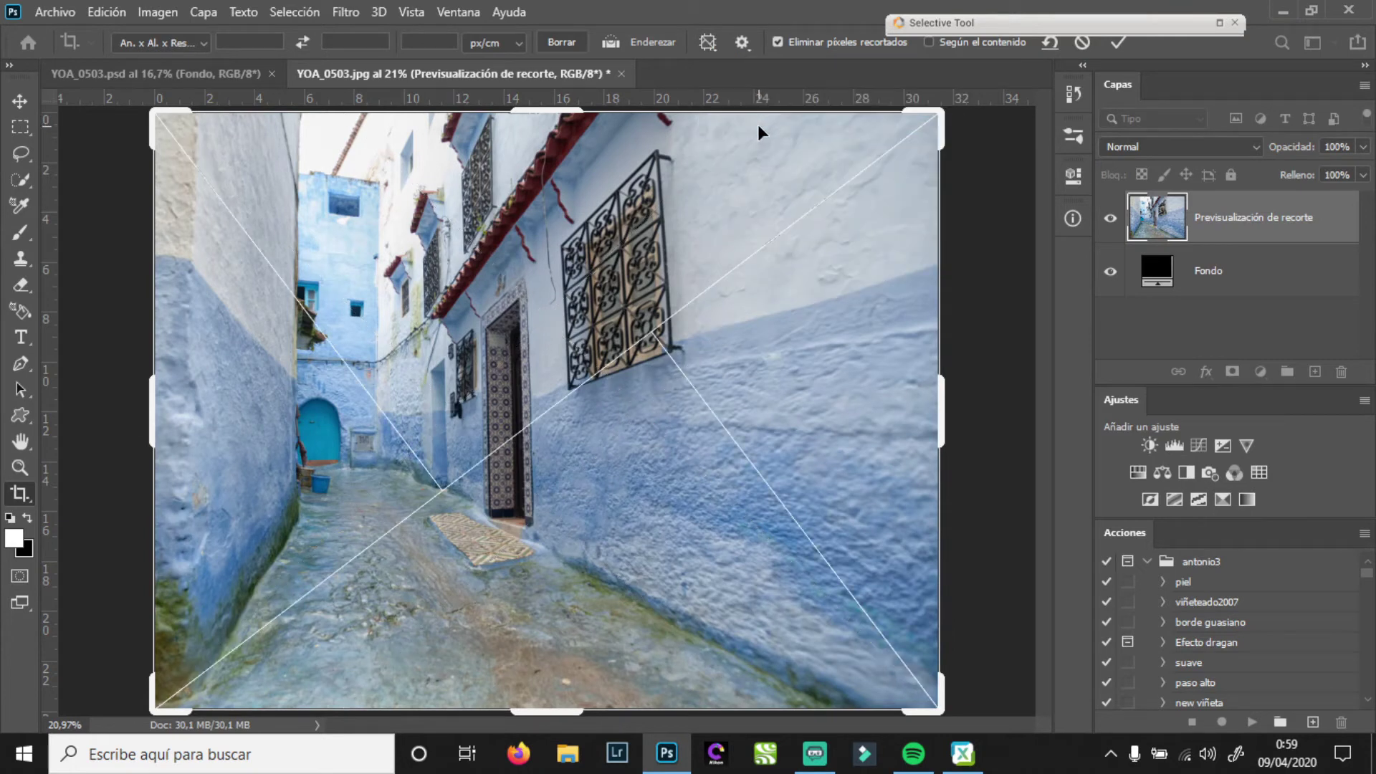
key(shift+o)
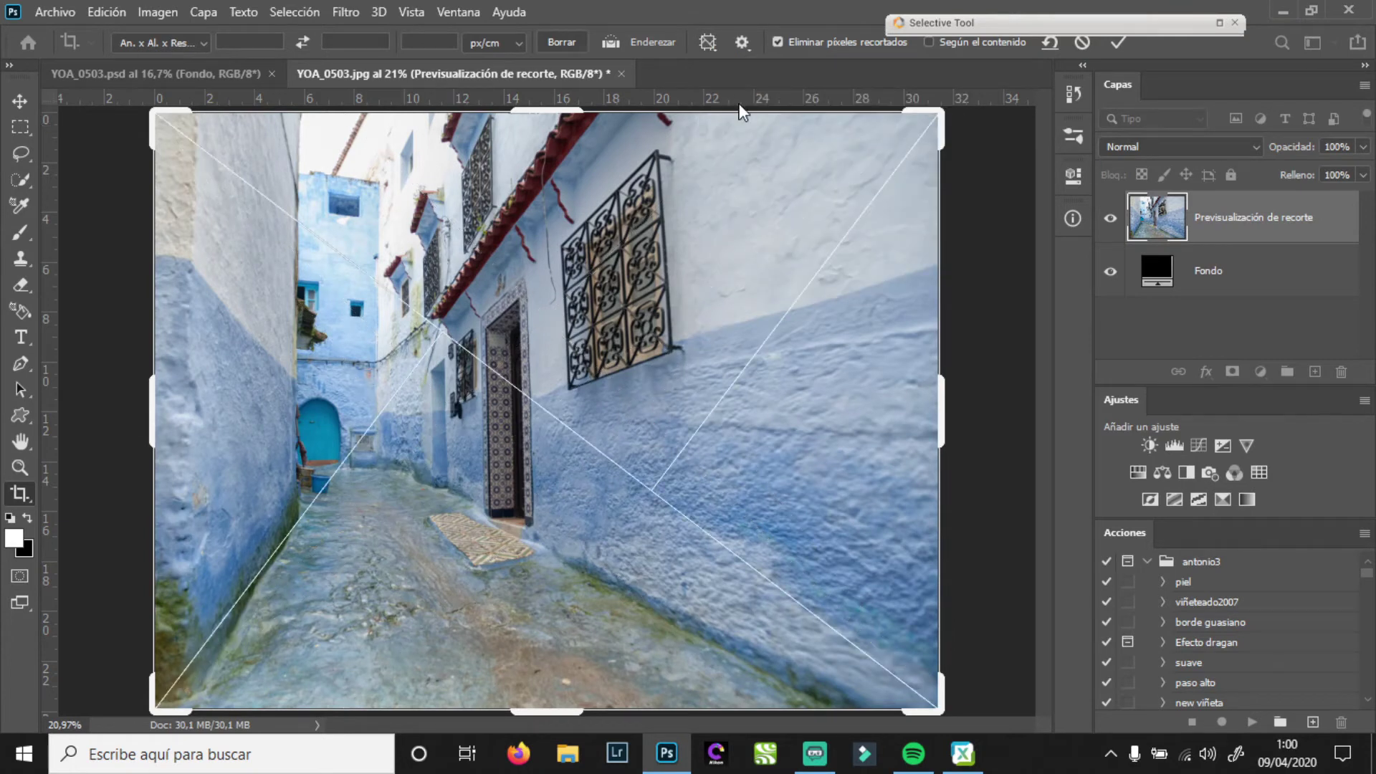
key(shift+o)
key(shift+o)
key(Return)
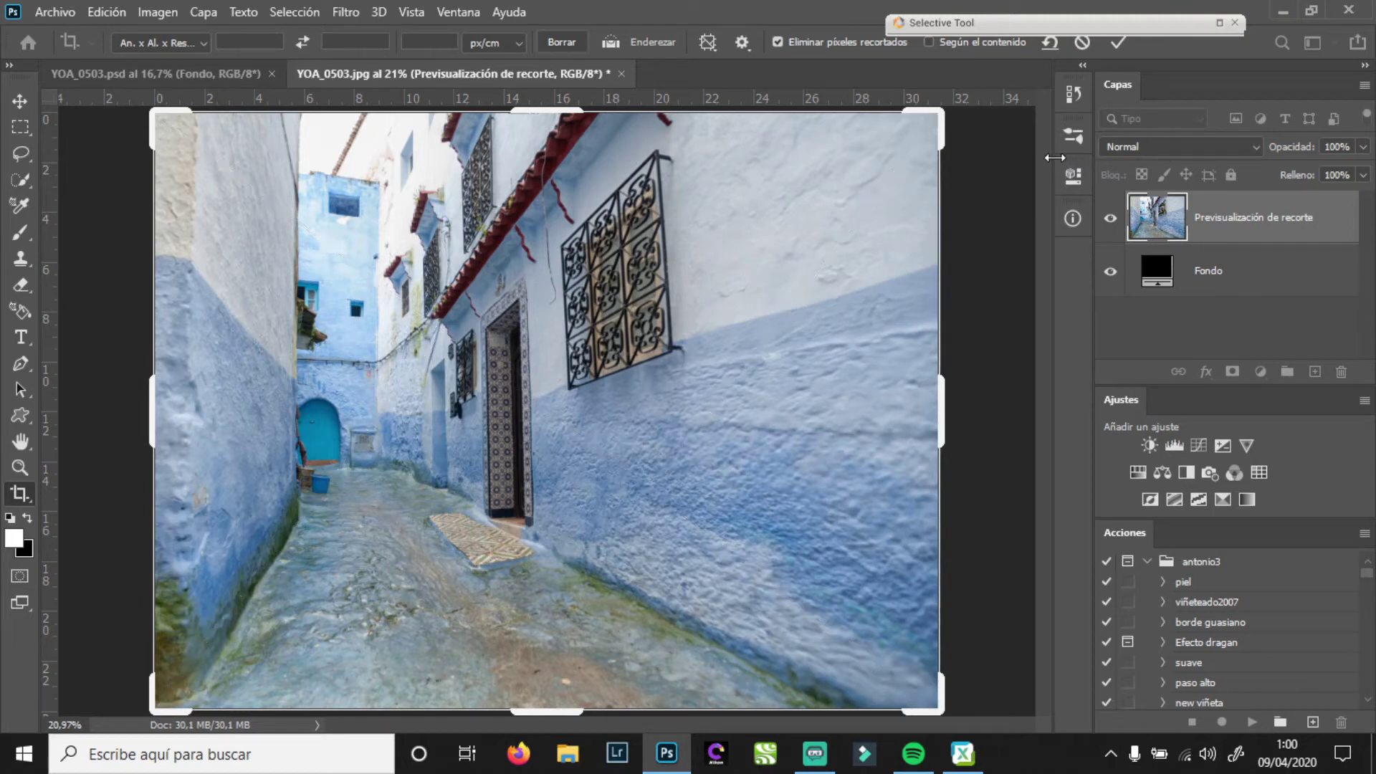
Close both alley documents, discarding the changes to YOA_0503.jpg
click(248, 72)
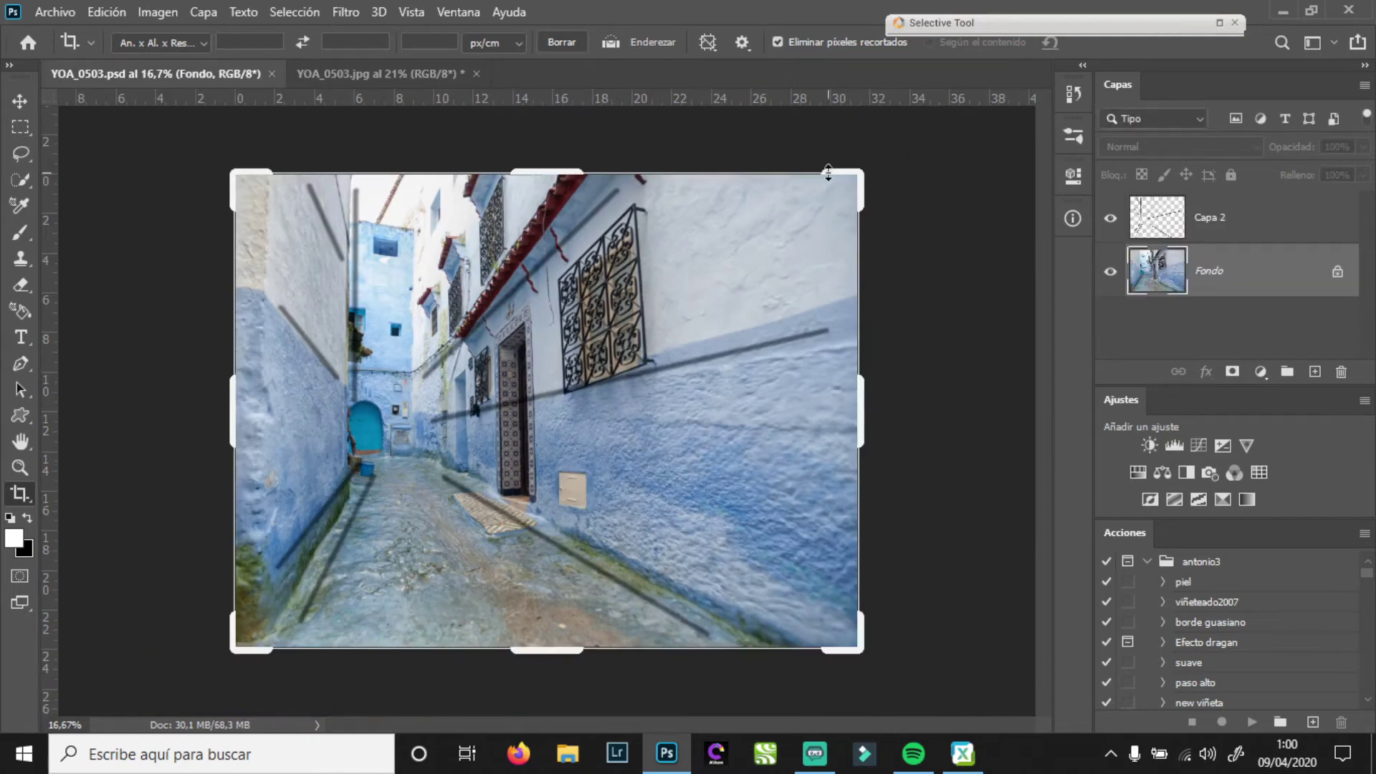
key(ctrl+0)
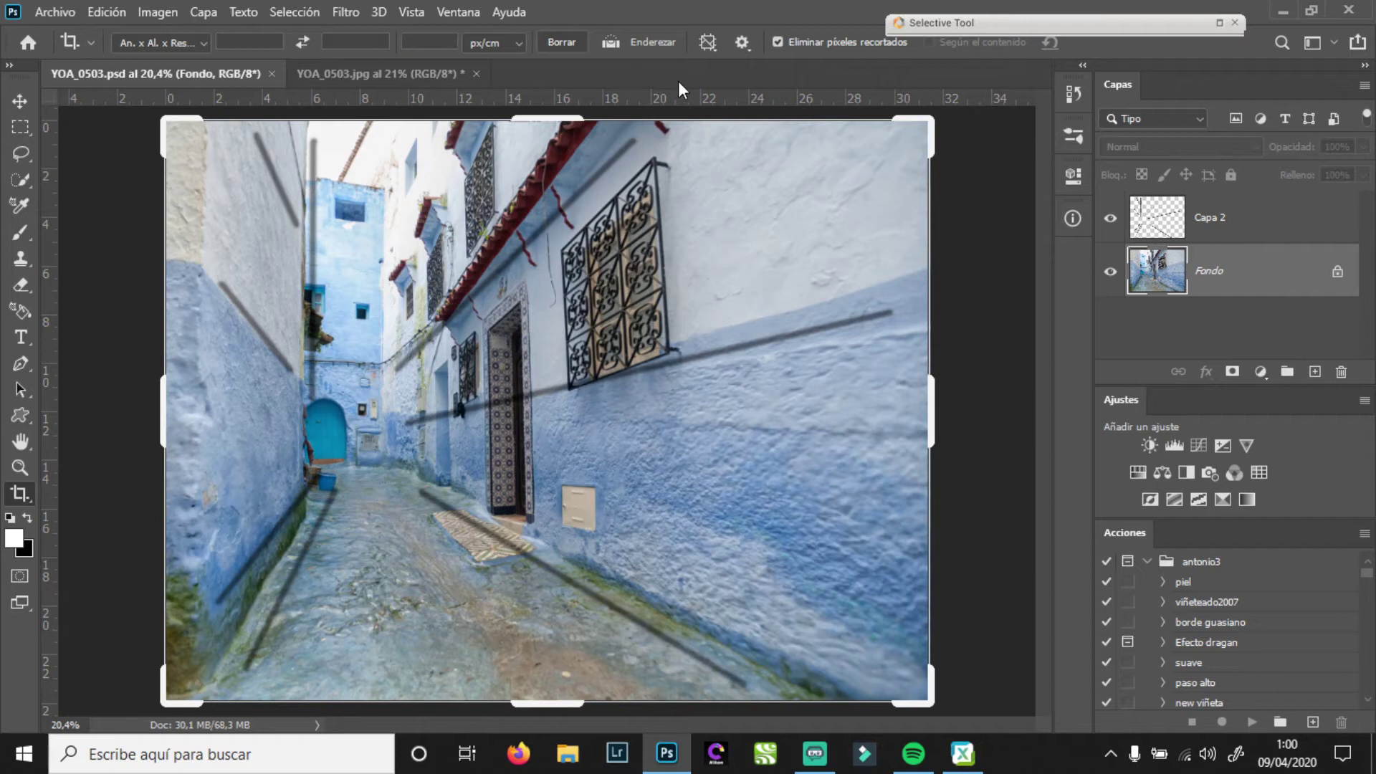
click(476, 73)
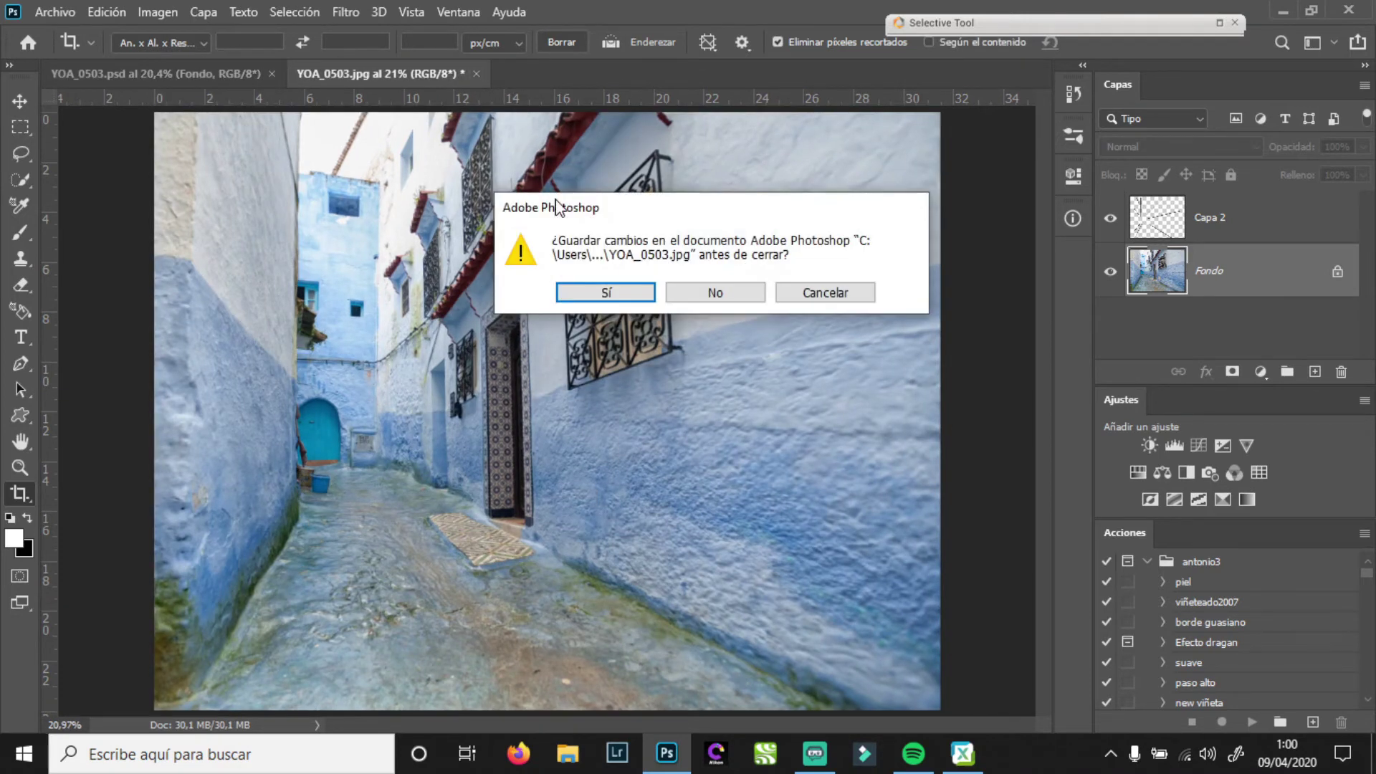
click(721, 294)
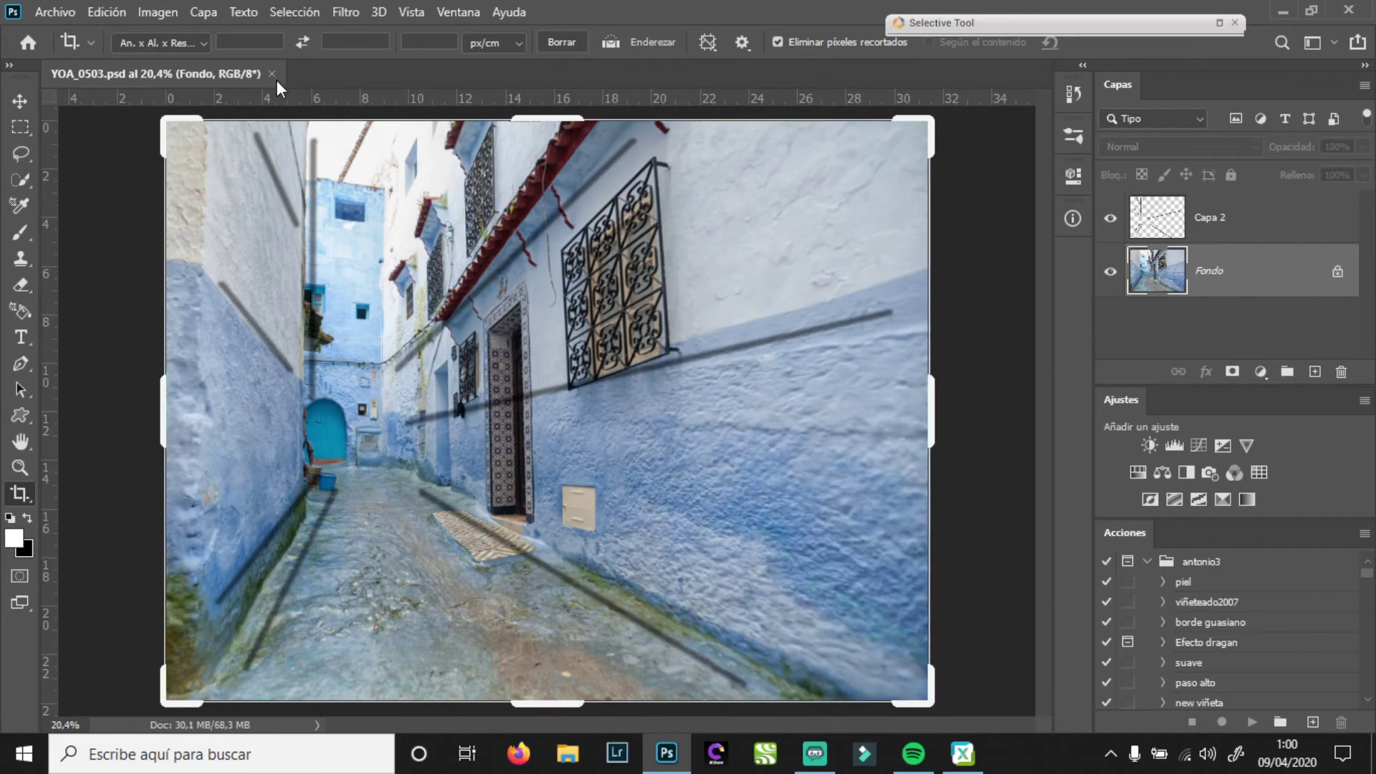
click(273, 75)
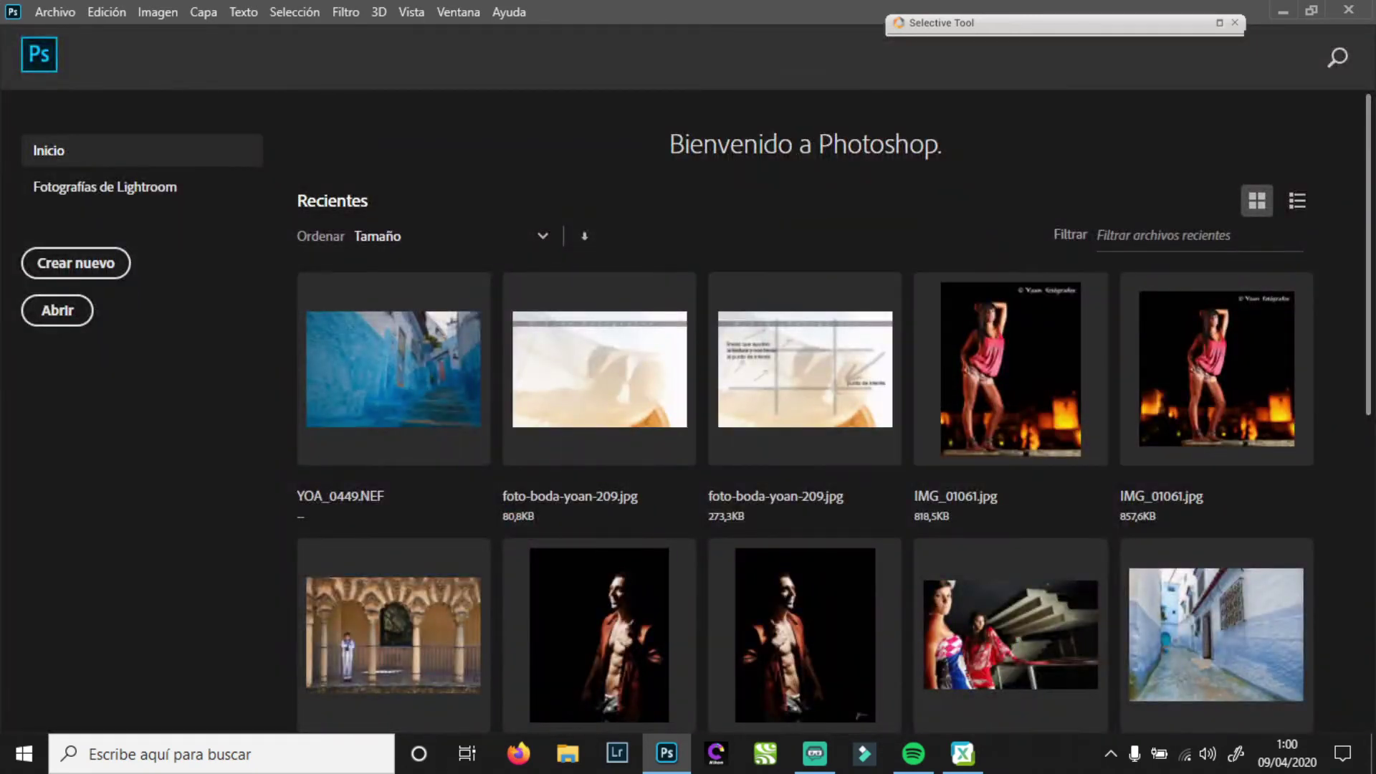
Open YOA_0200.psd, the annotated photo of the boy under the arches, from the recent files
scroll(834, 414, down, 3)
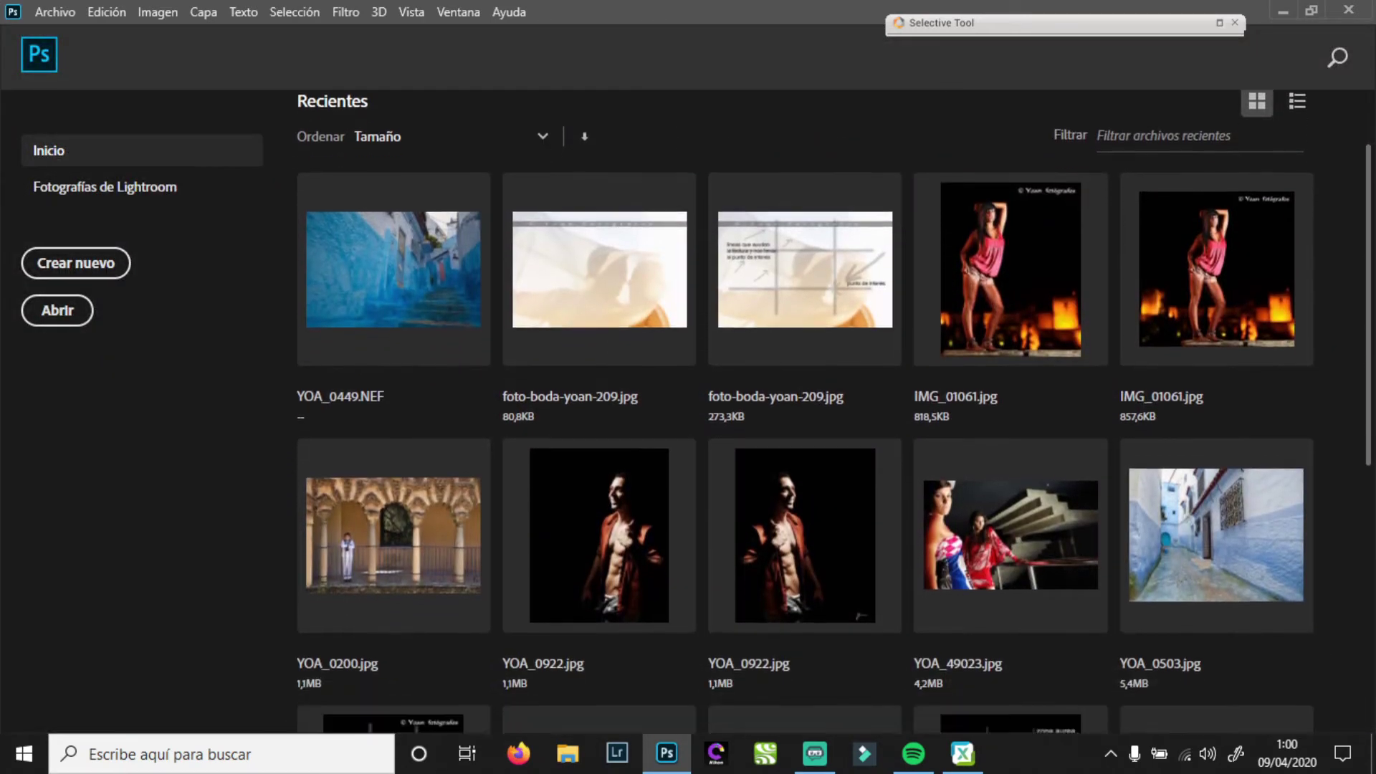
scroll(835, 414, down, 3)
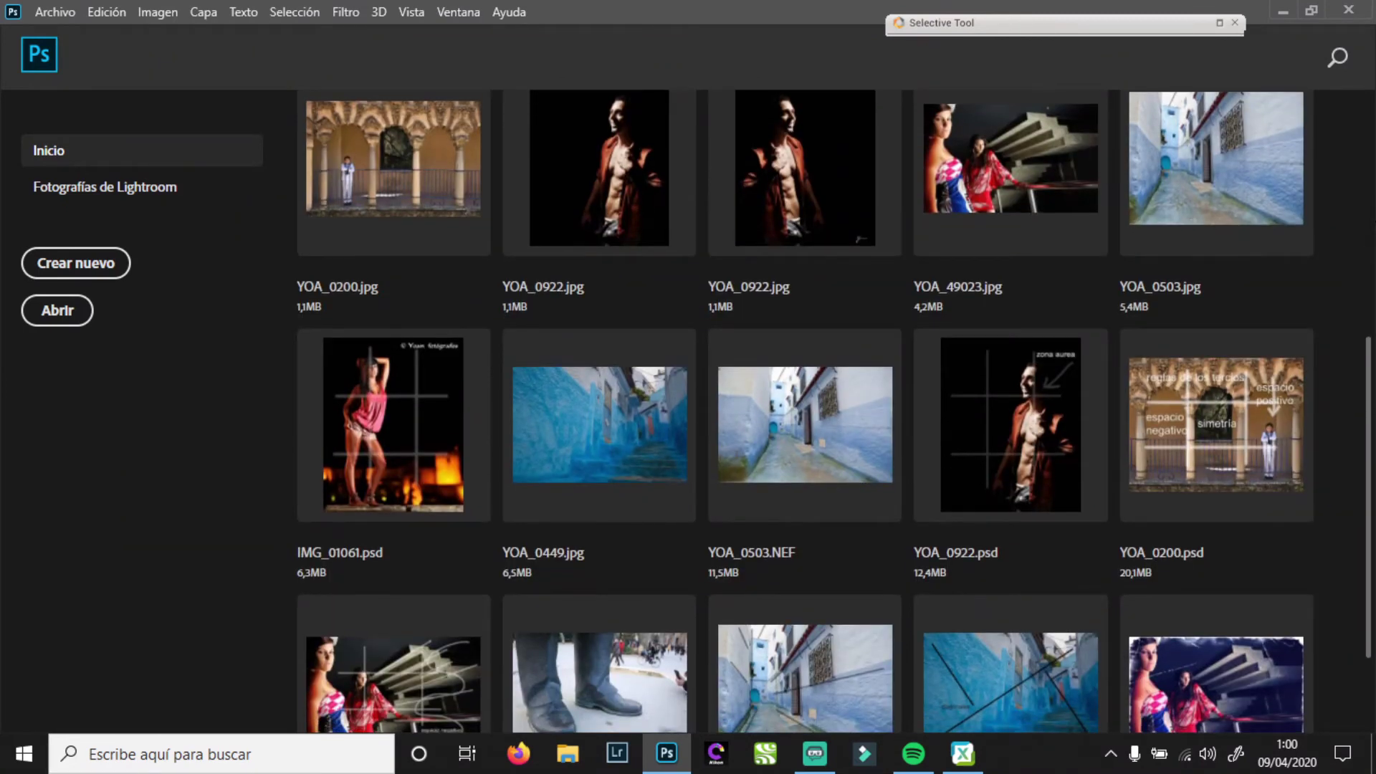
scroll(835, 413, down, 2)
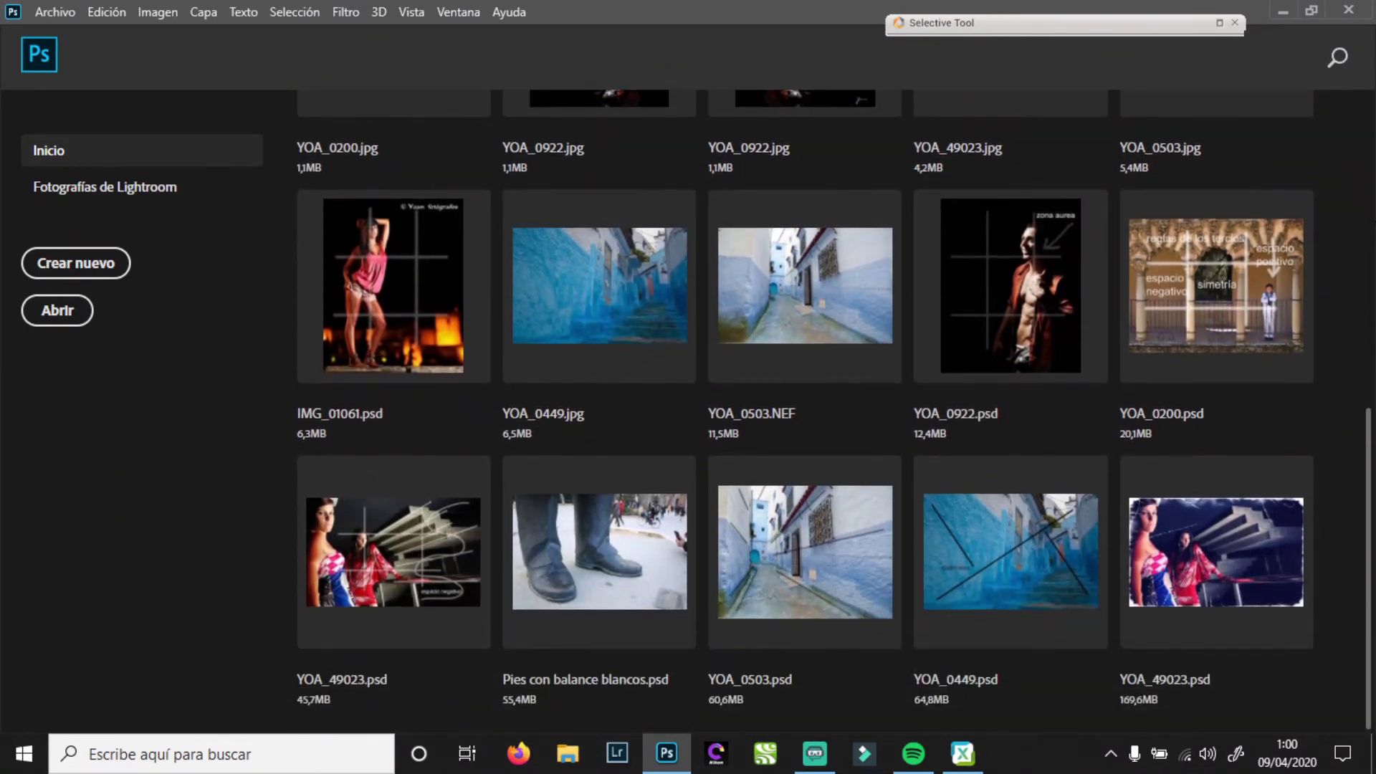
click(1207, 283)
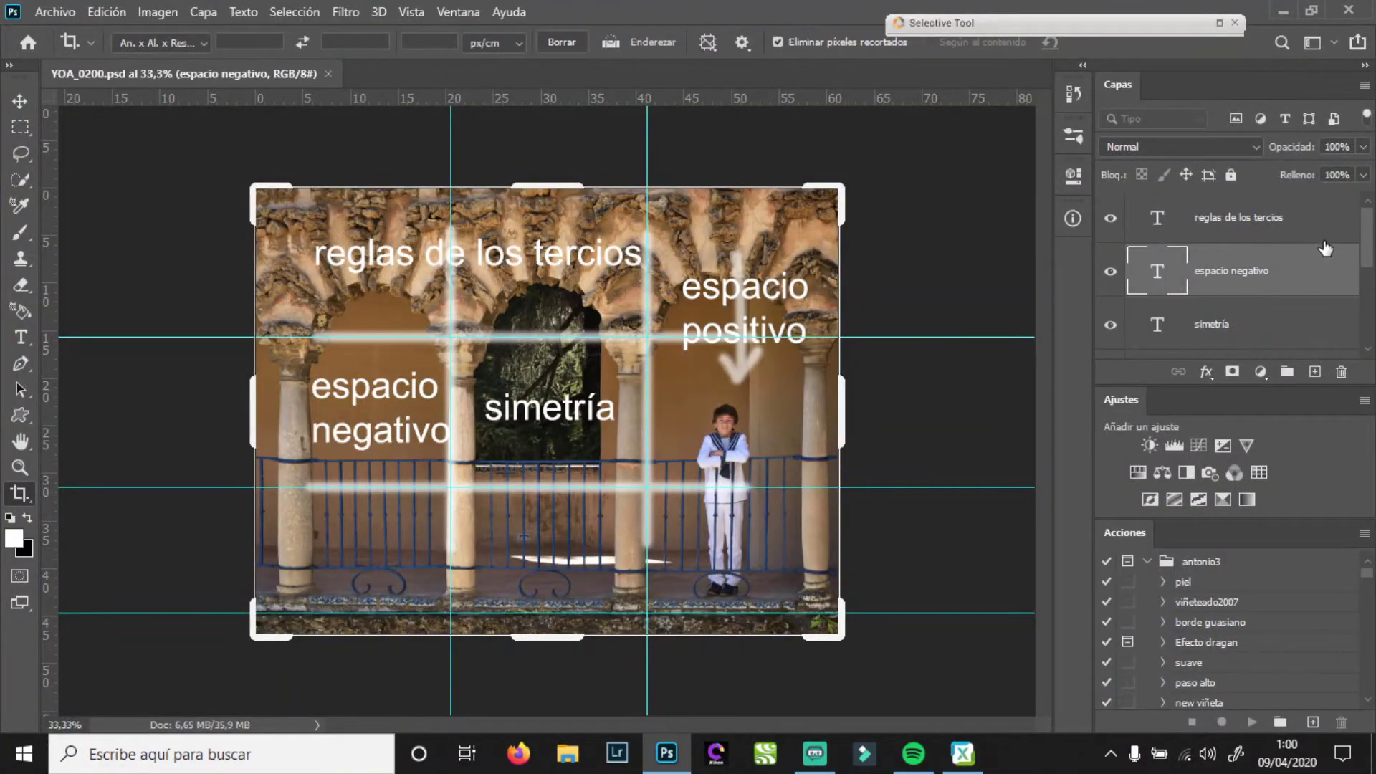
Hide the four text label layers and the painted grid layer Capa 1, leaving the arches photo clean
drag(1110, 218, 1115, 341)
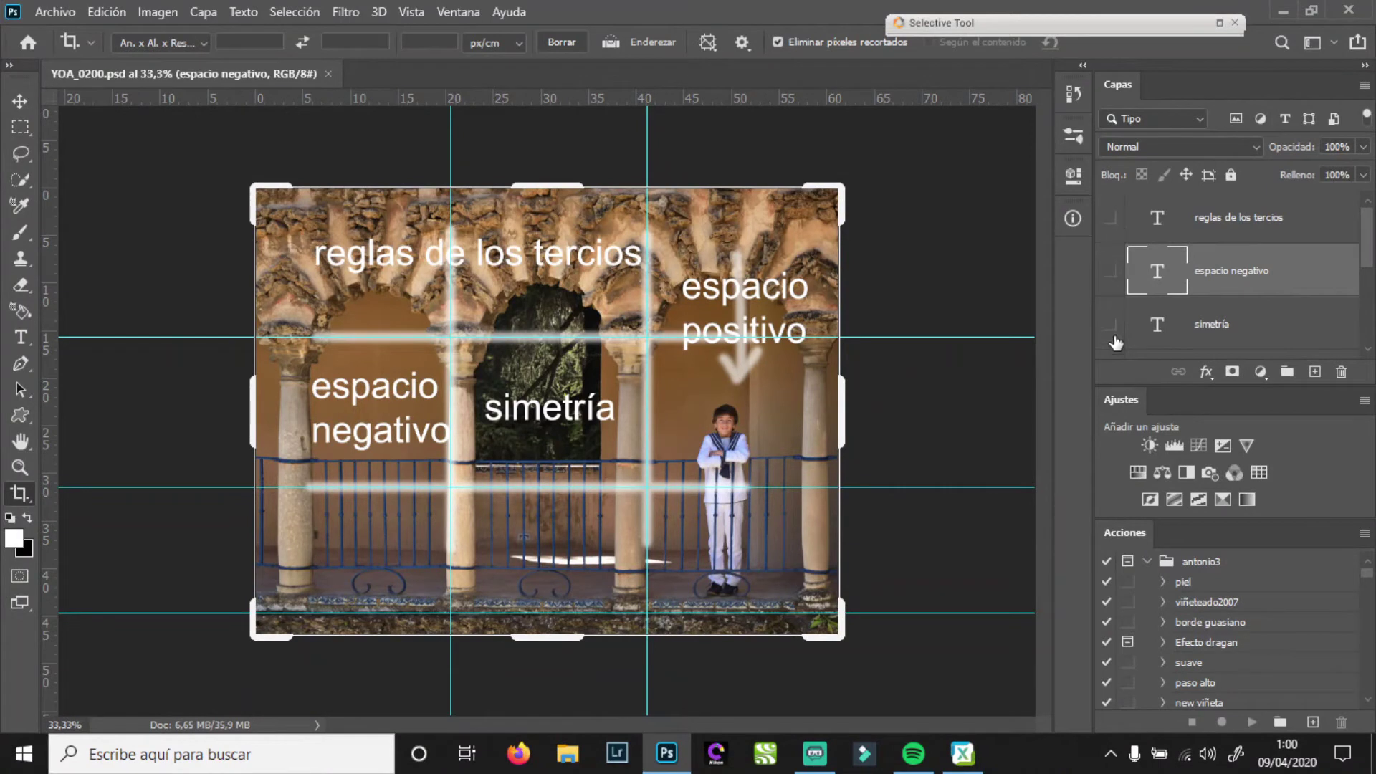
scroll(1365, 276, down, 5)
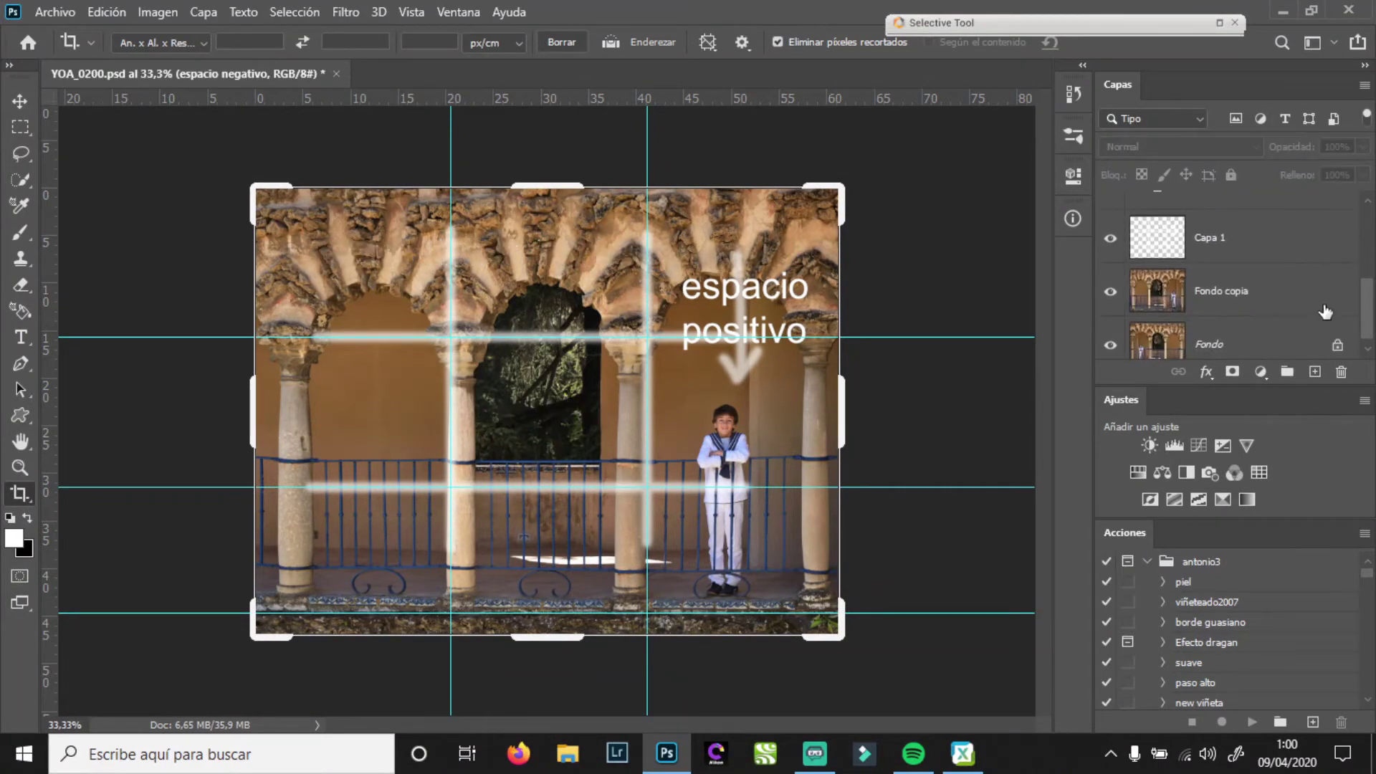
click(1111, 239)
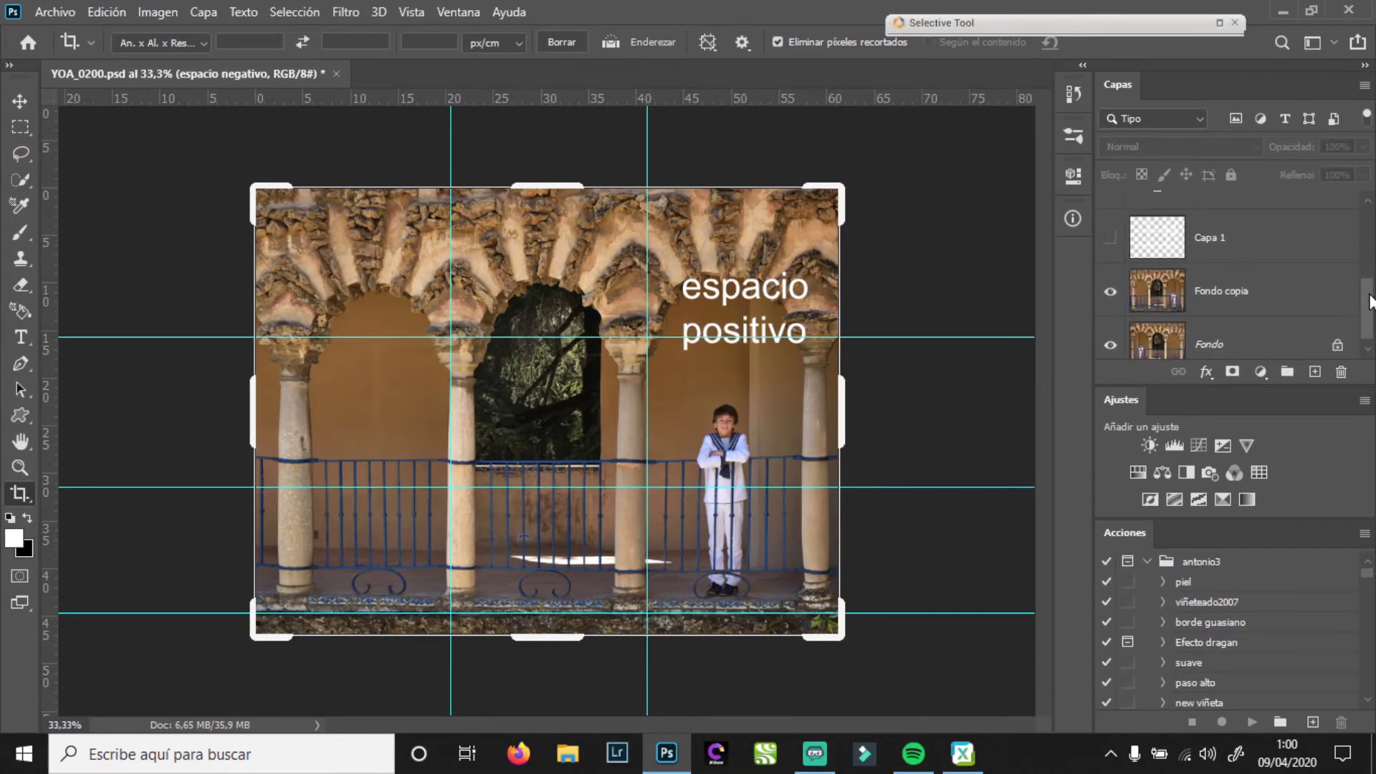
scroll(1366, 294, up, 1)
click(1110, 235)
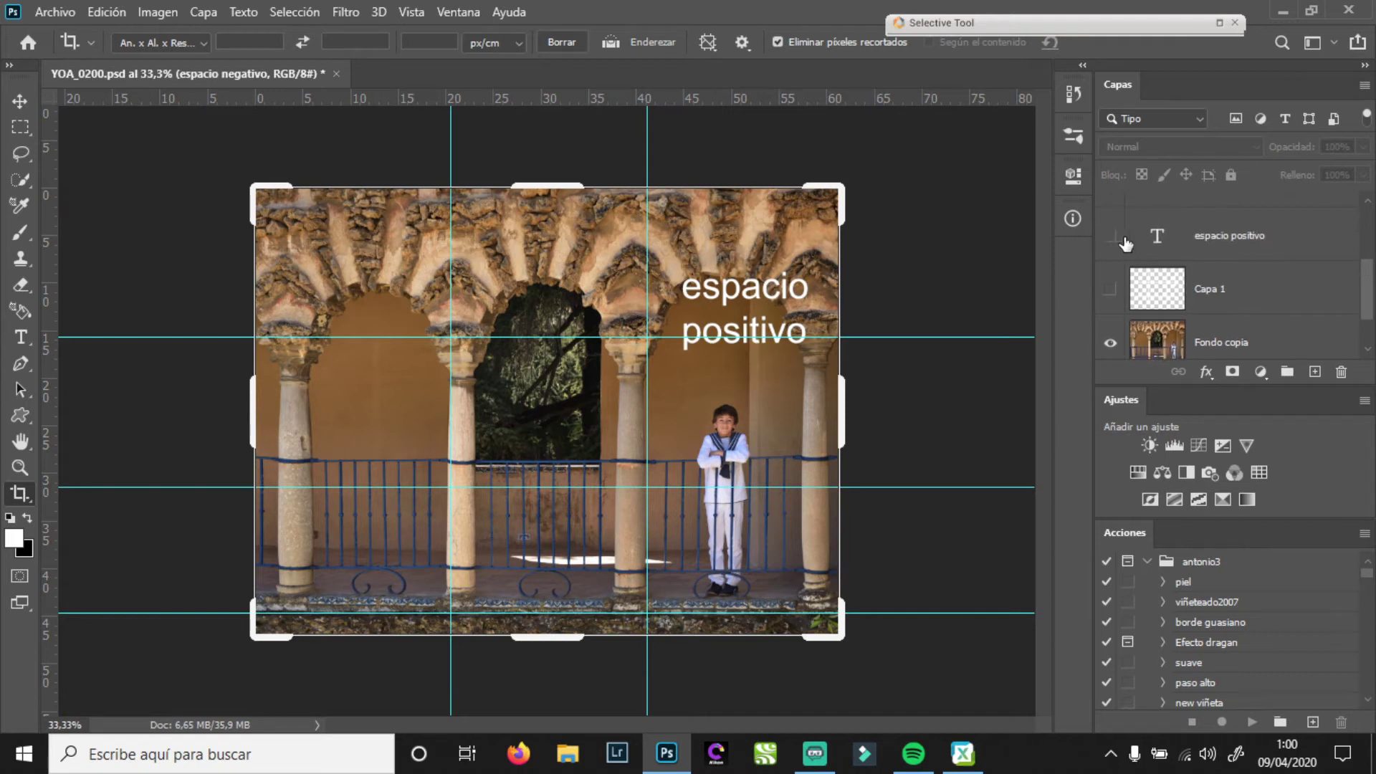
Delete the Fondo copia layer and select Capa 1 together with Fondo
click(1322, 335)
key(Delete)
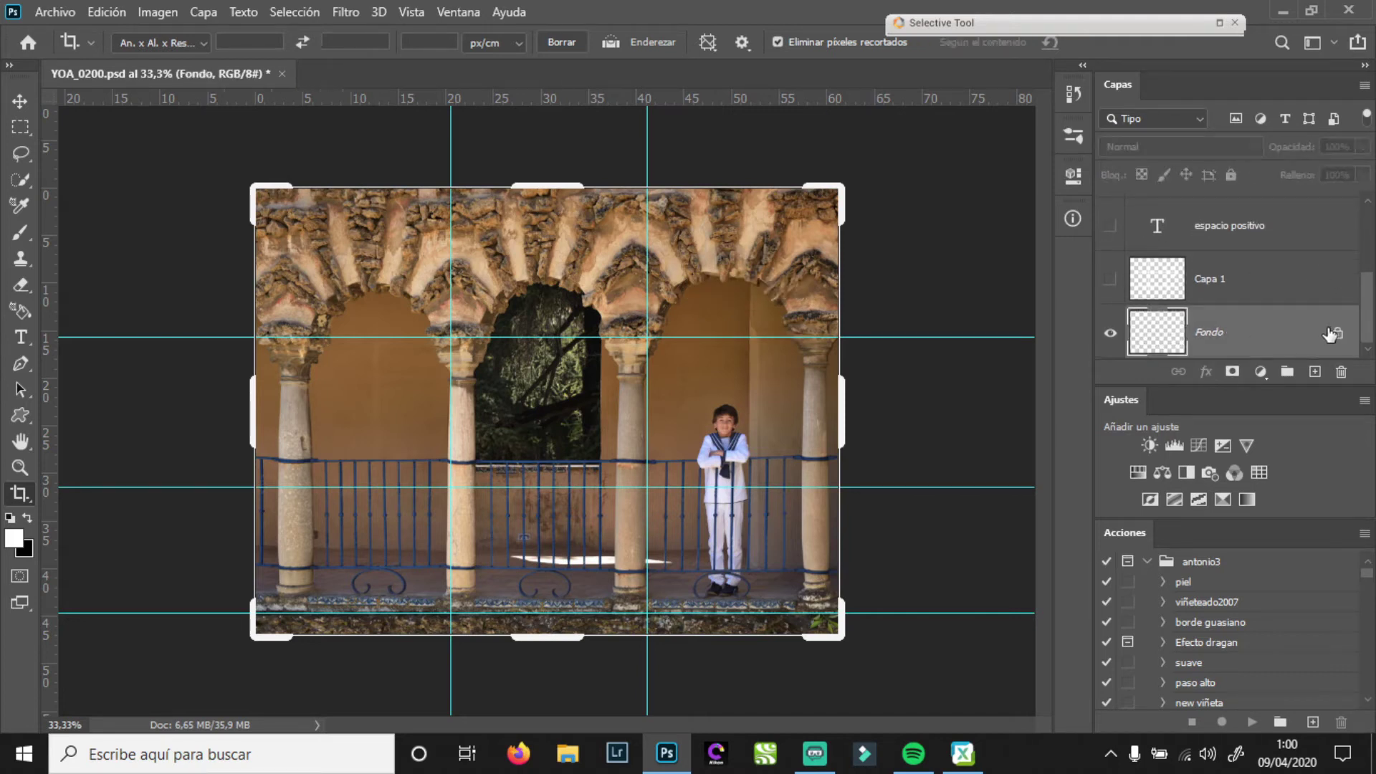
click(1111, 334)
click(1111, 334)
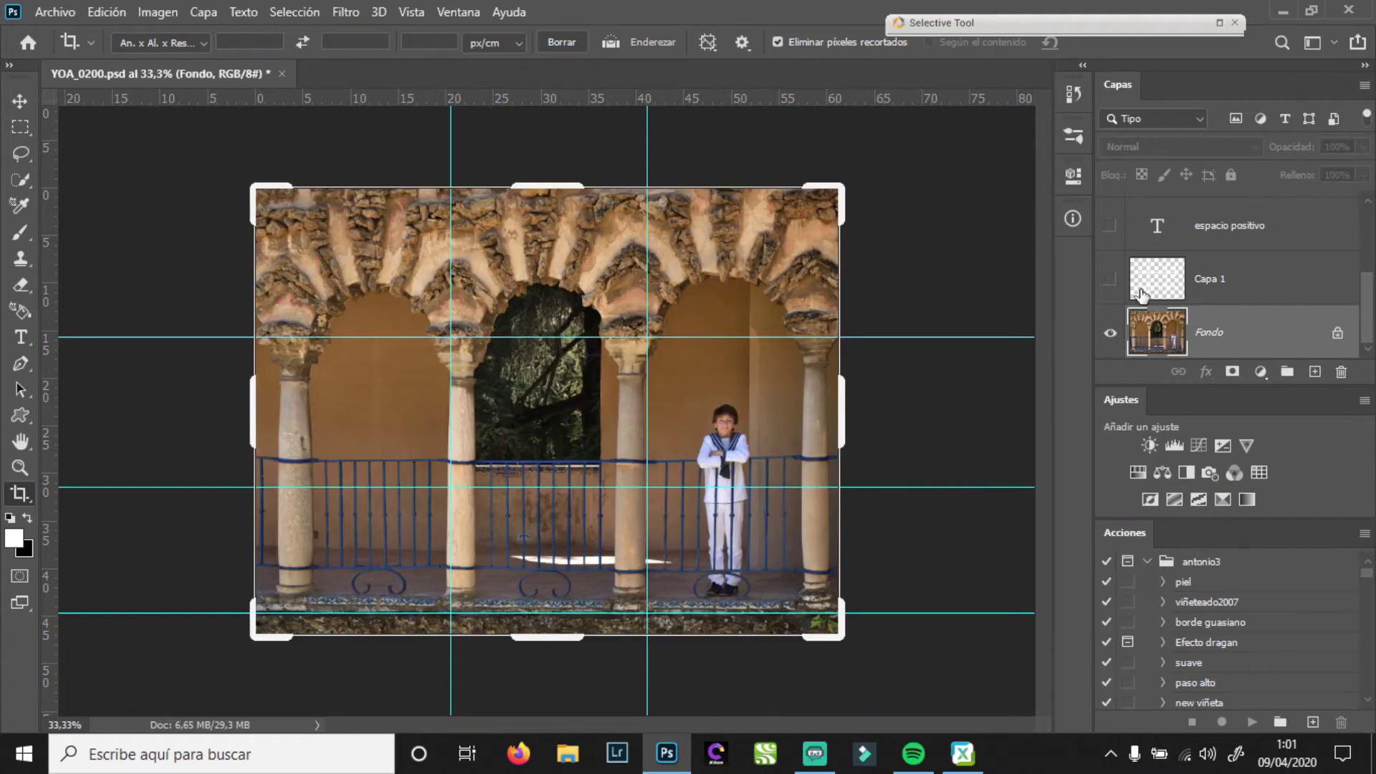
click(1283, 269)
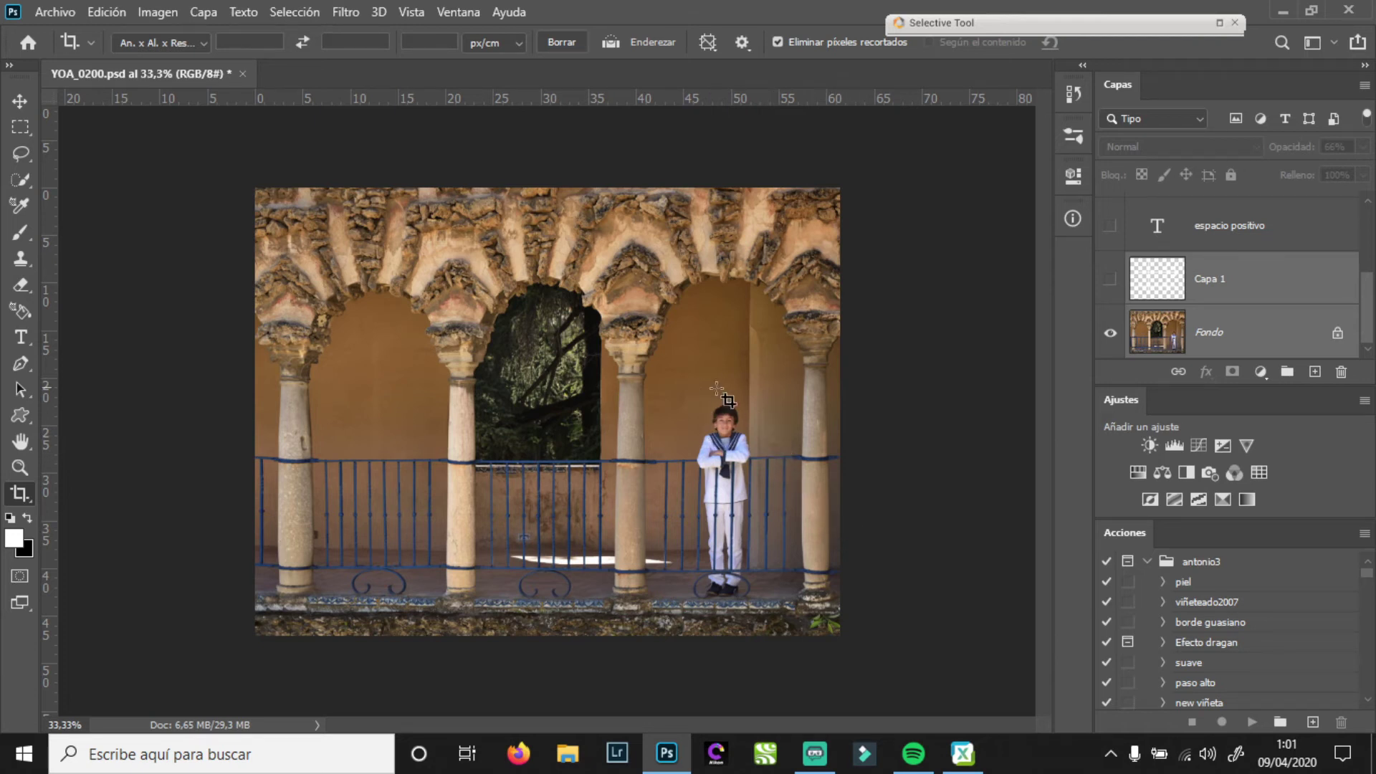
Show the painted thirds grid on Capa 1 and the "espacio positivo" and "simetría" labels
click(1110, 280)
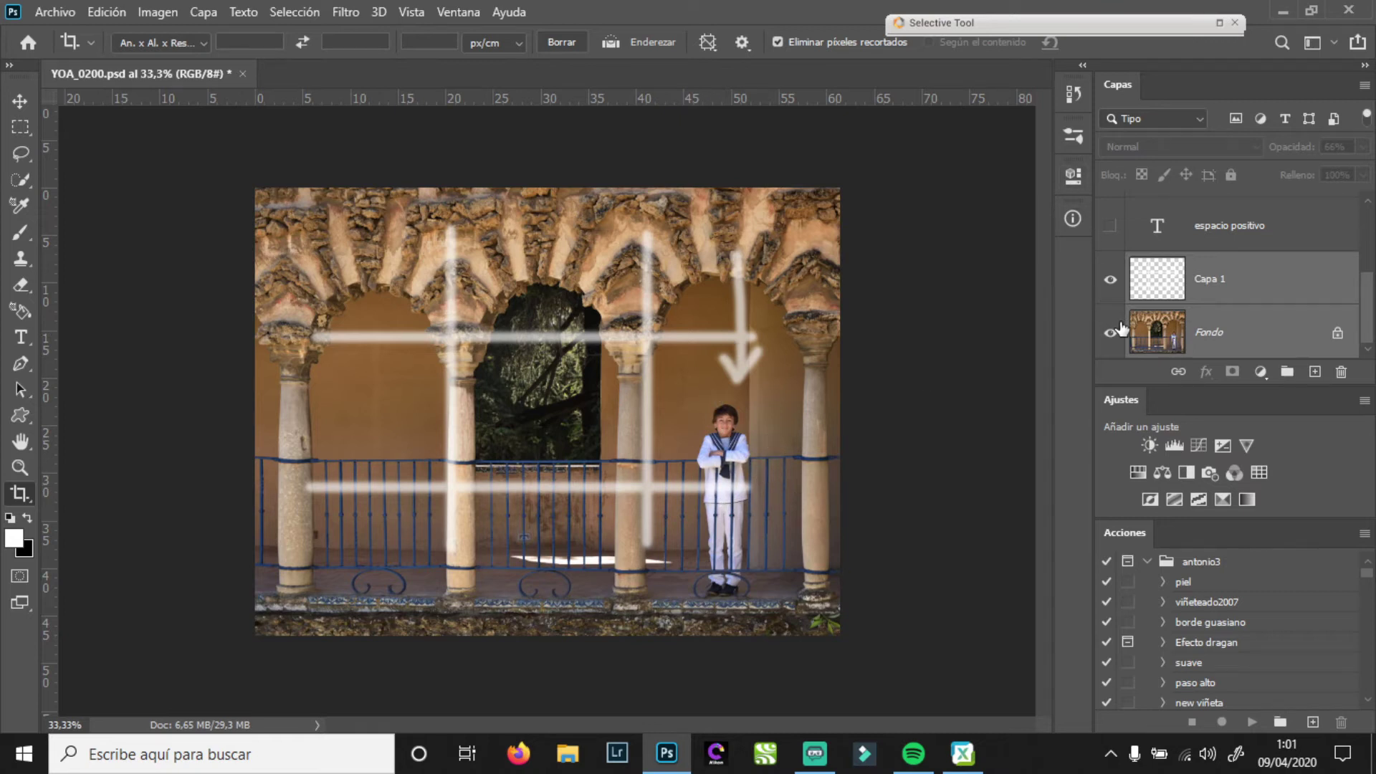
click(1110, 228)
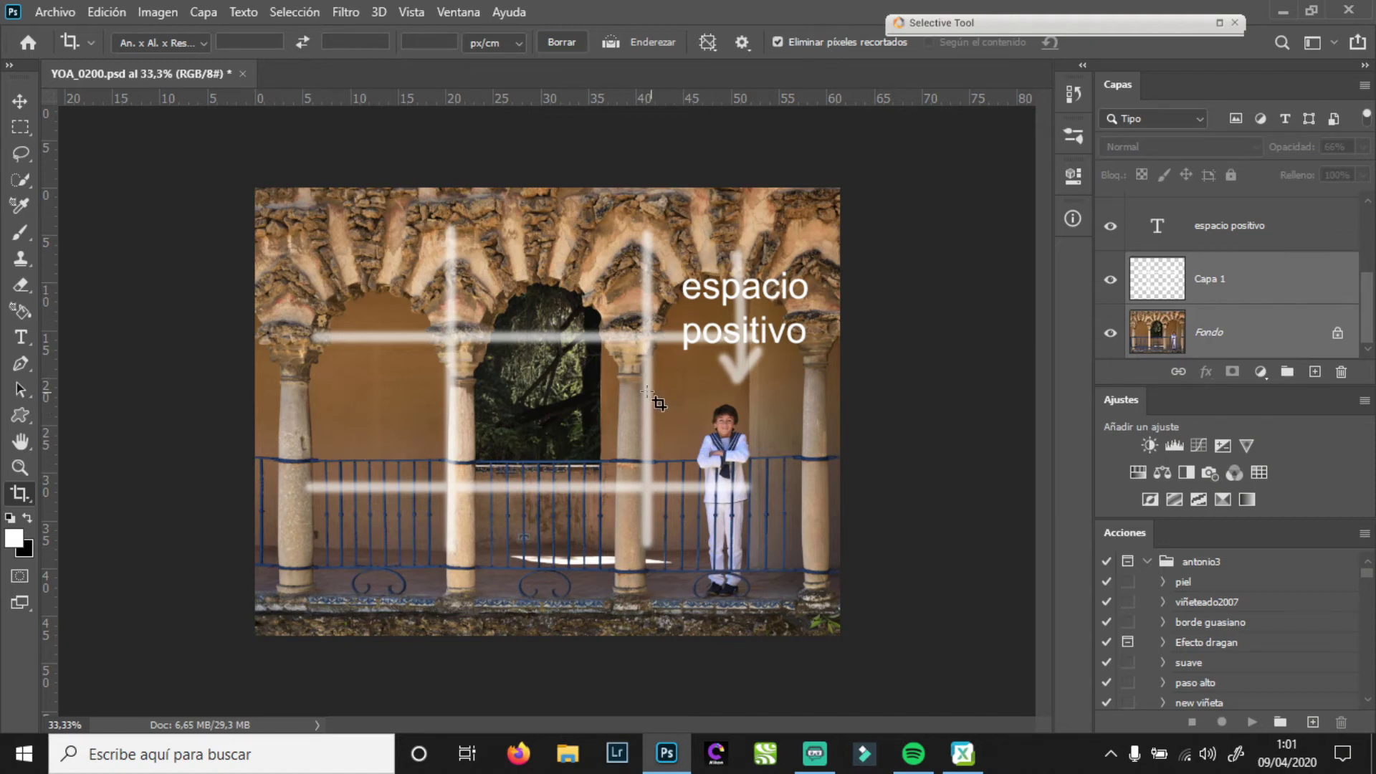
scroll(1365, 319, up, 3)
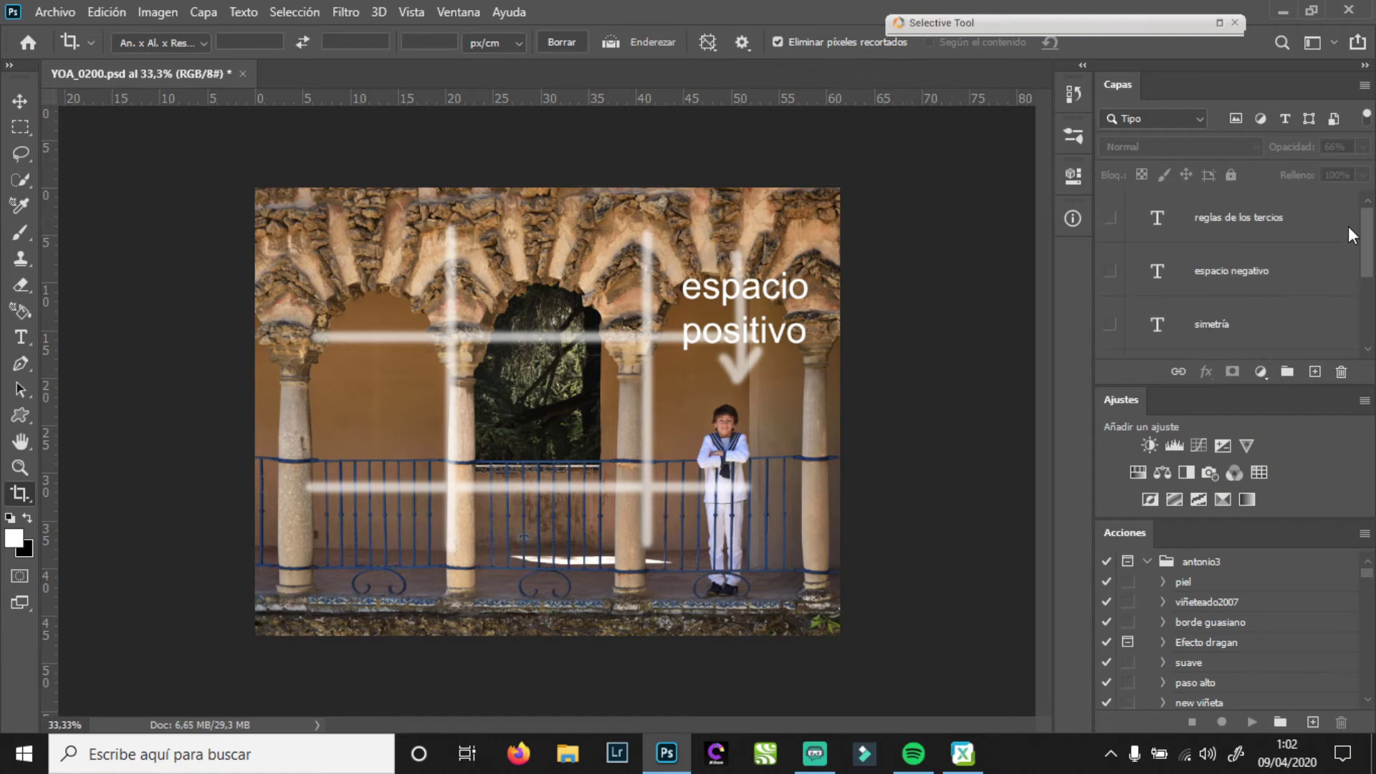
scroll(1355, 247, down, 3)
scroll(1360, 296, up, 1)
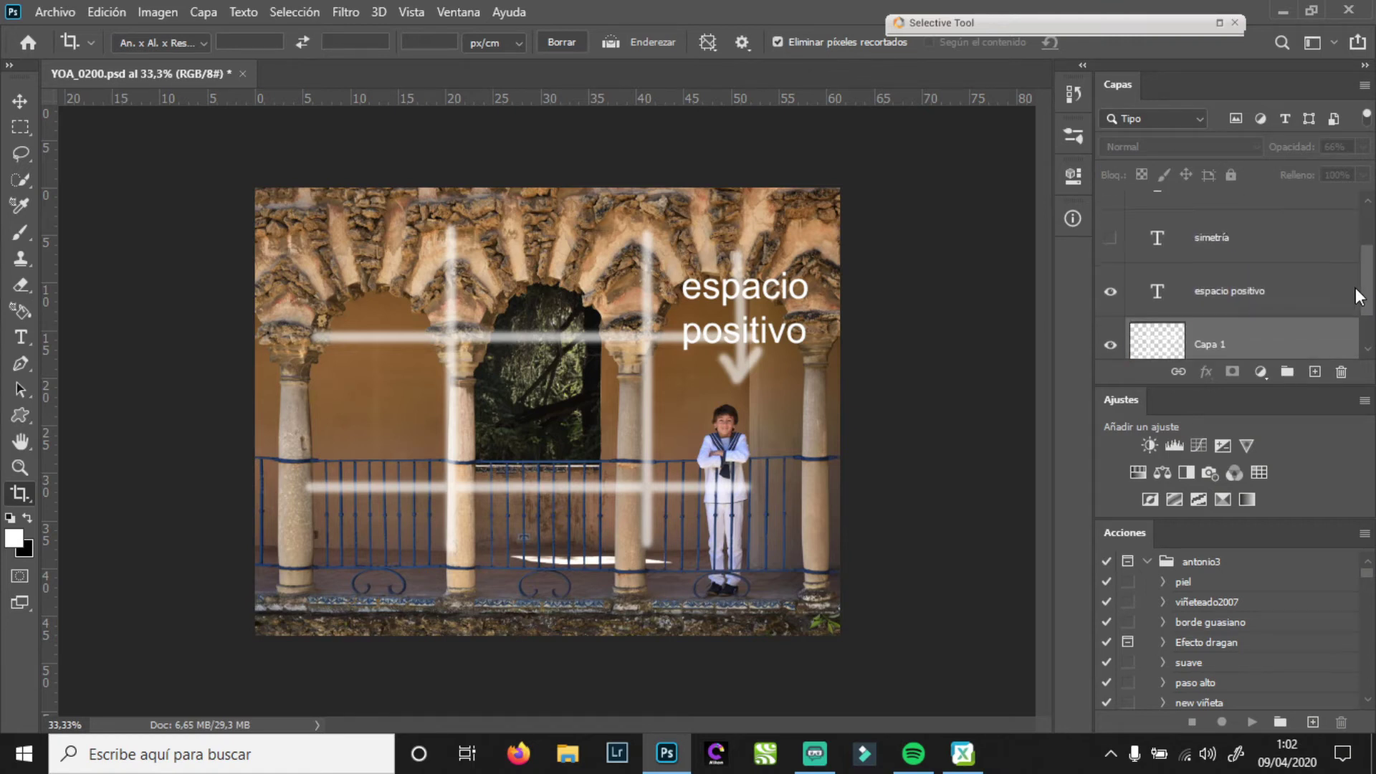
click(1110, 237)
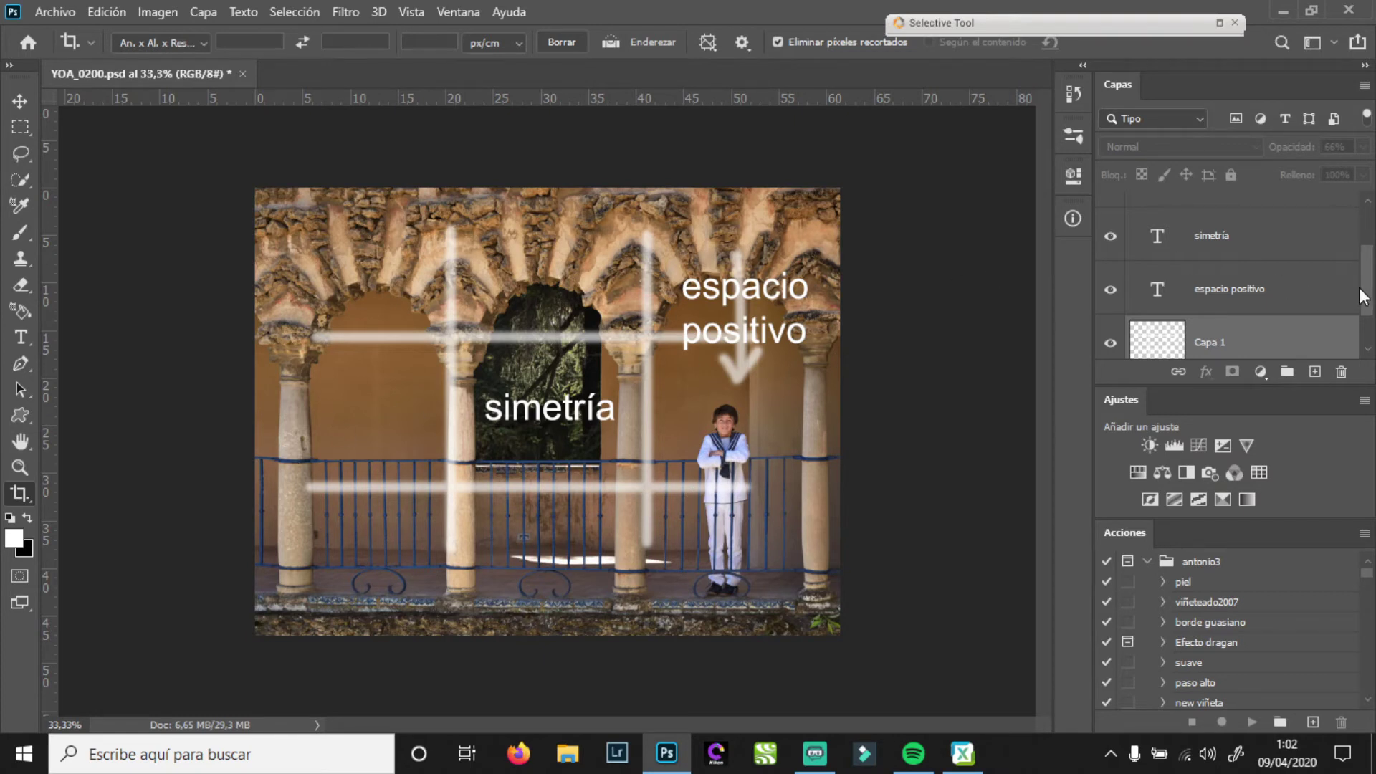
Show the "espacio negativo" and "reglas de los tercios" labels over the arches photo
scroll(1168, 253, up, 1)
click(1111, 248)
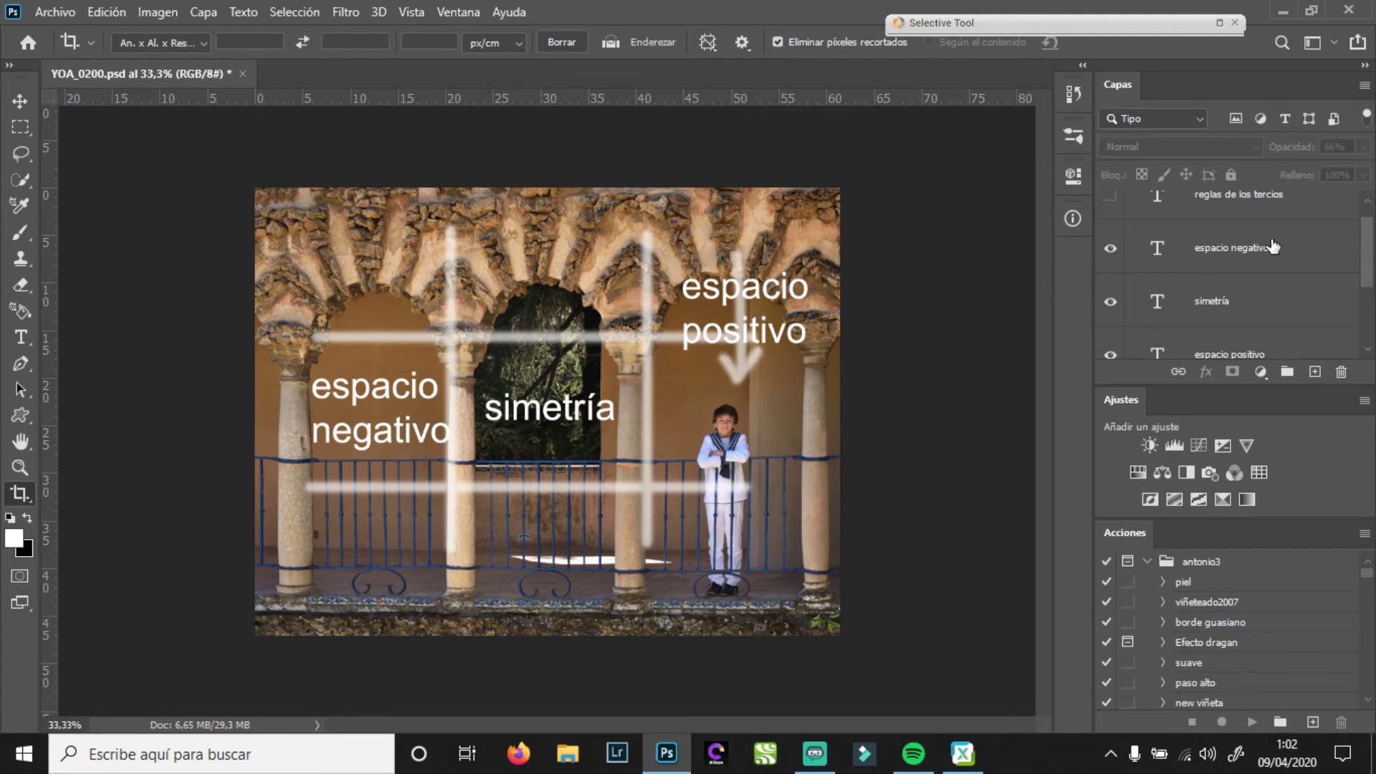
drag(1362, 264, 1364, 240)
click(1111, 219)
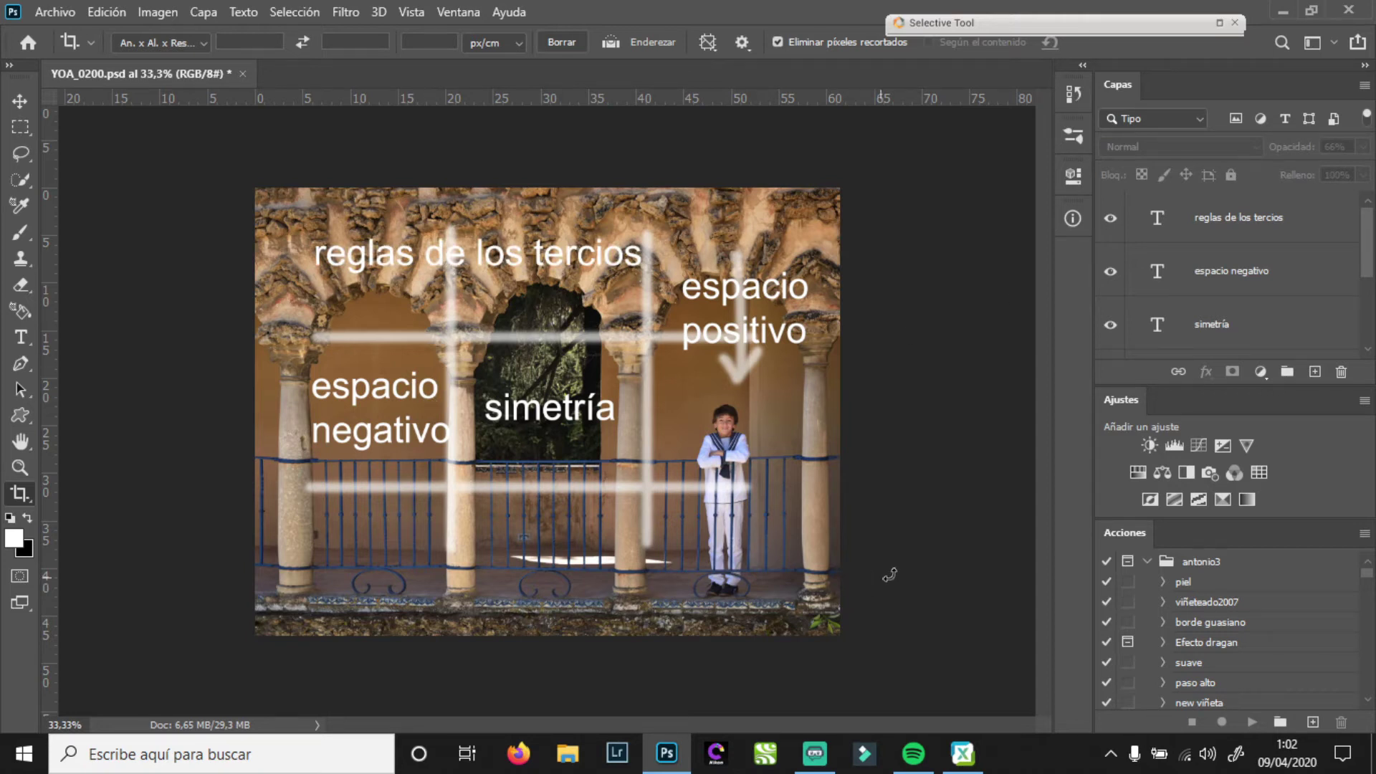
Hide all four text labels and the painted grid on Capa 1 again
mouse_move(1369, 247)
mouse_down()
mouse_move(1369, 270)
mouse_move(1366, 236)
mouse_up()
drag(1111, 228, 1111, 337)
drag(1366, 261, 1368, 301)
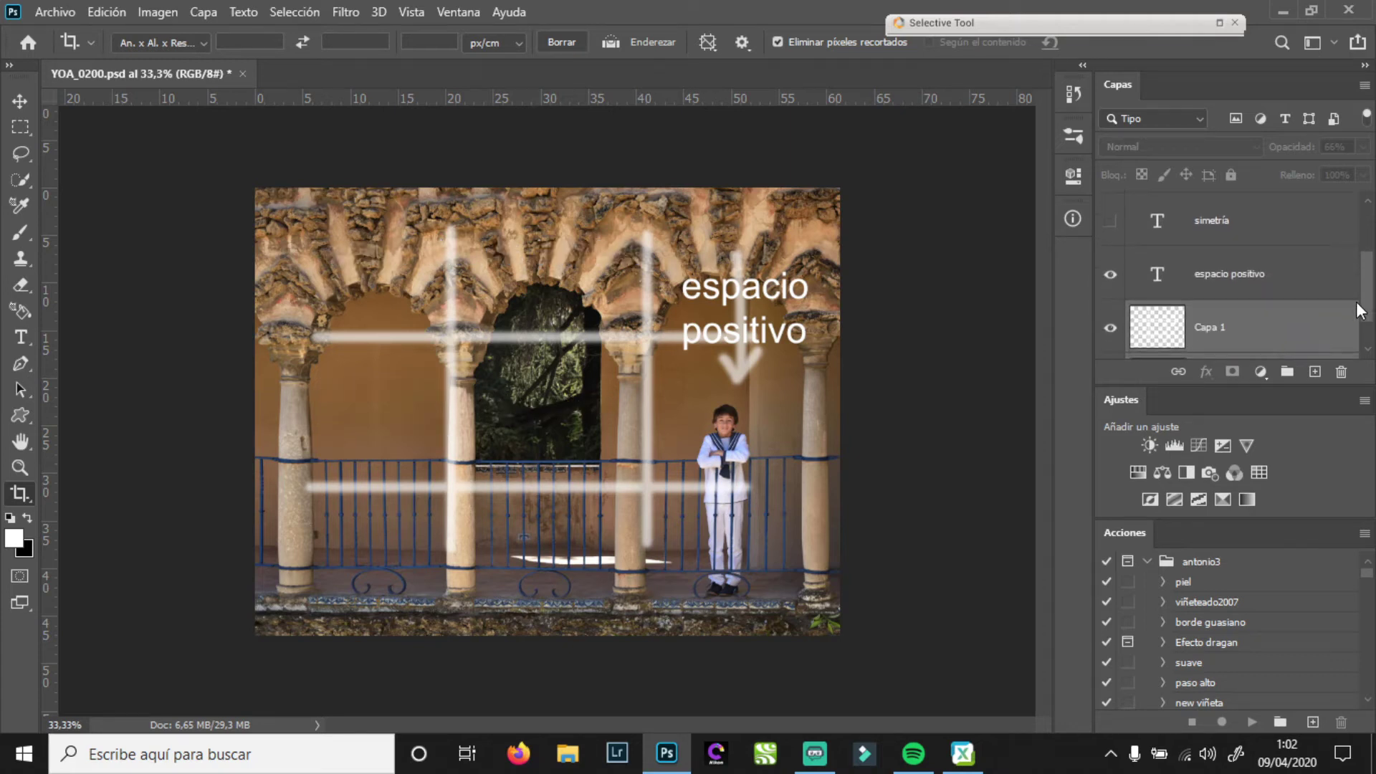
drag(1110, 270, 1111, 324)
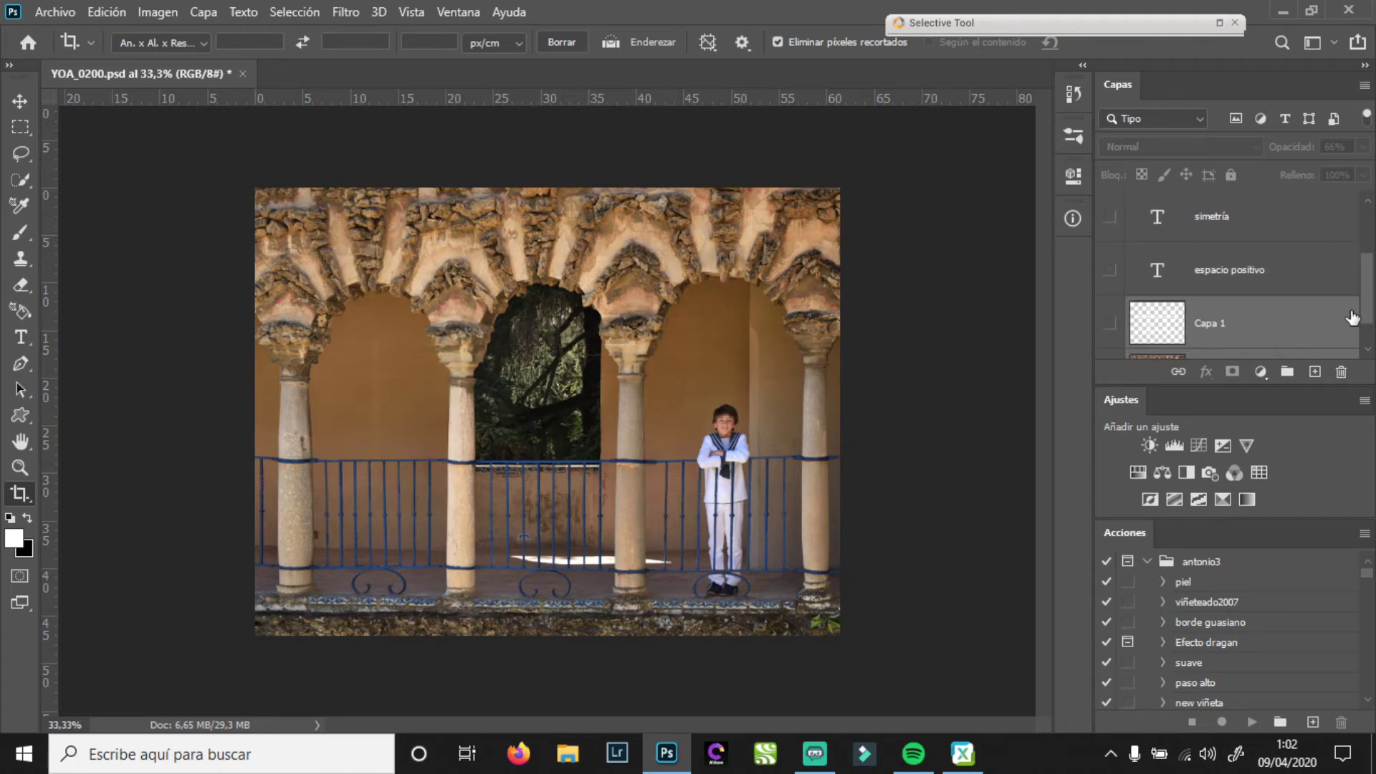
scroll(1355, 315, down, 1)
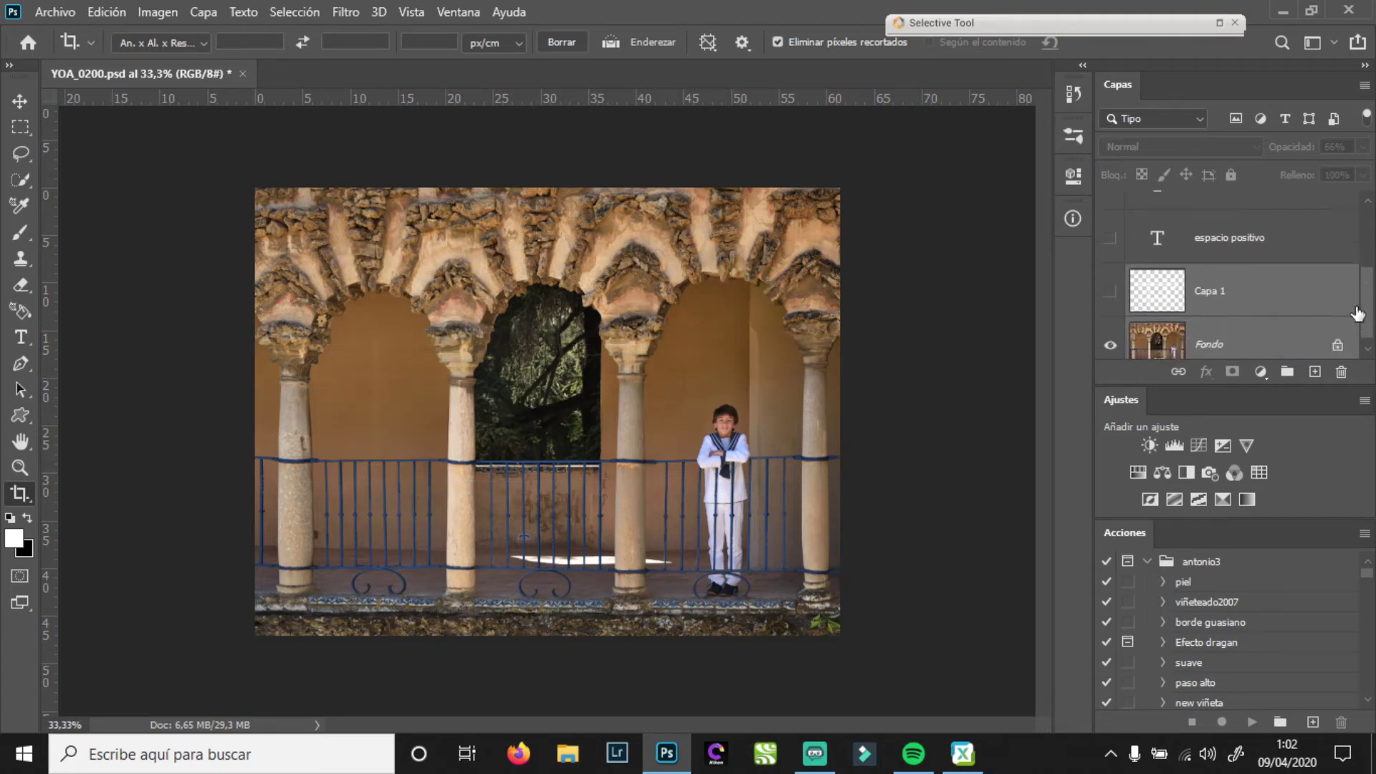
Start a crop on the arches photo and display the rule-of-thirds overlay
click(752, 431)
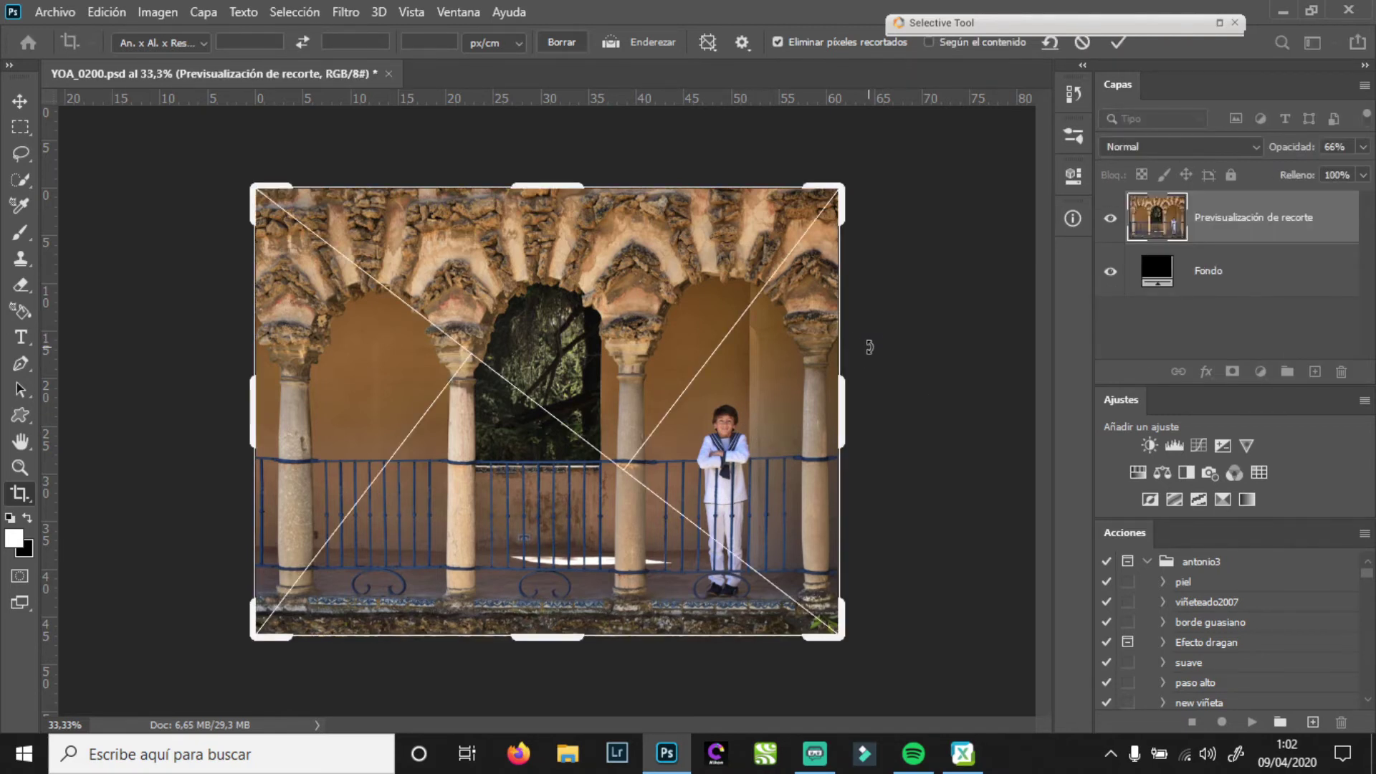
click(709, 44)
click(751, 69)
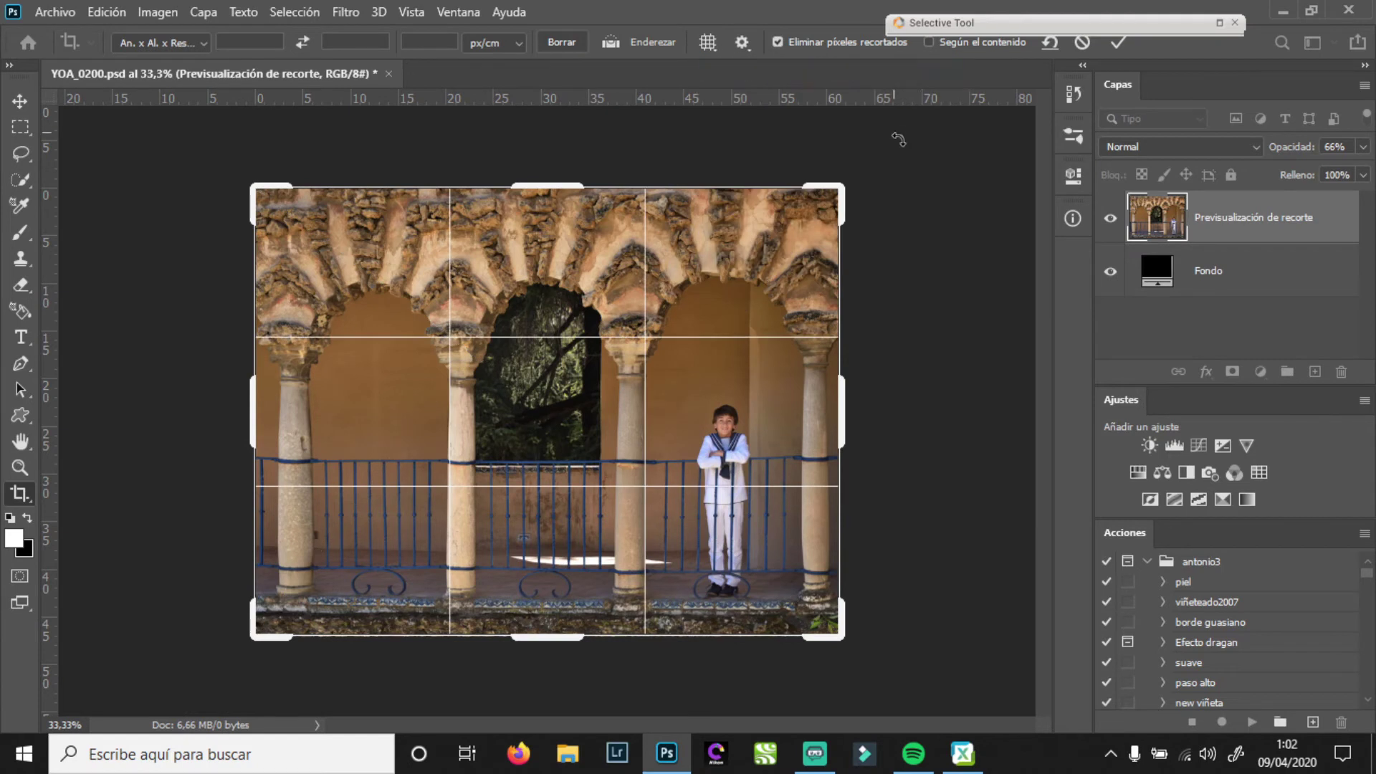
Switch the crop overlay to the golden spiral, cycle its orientation until it coils upright beside the boy, and finish the uncropped preview
click(715, 44)
click(767, 164)
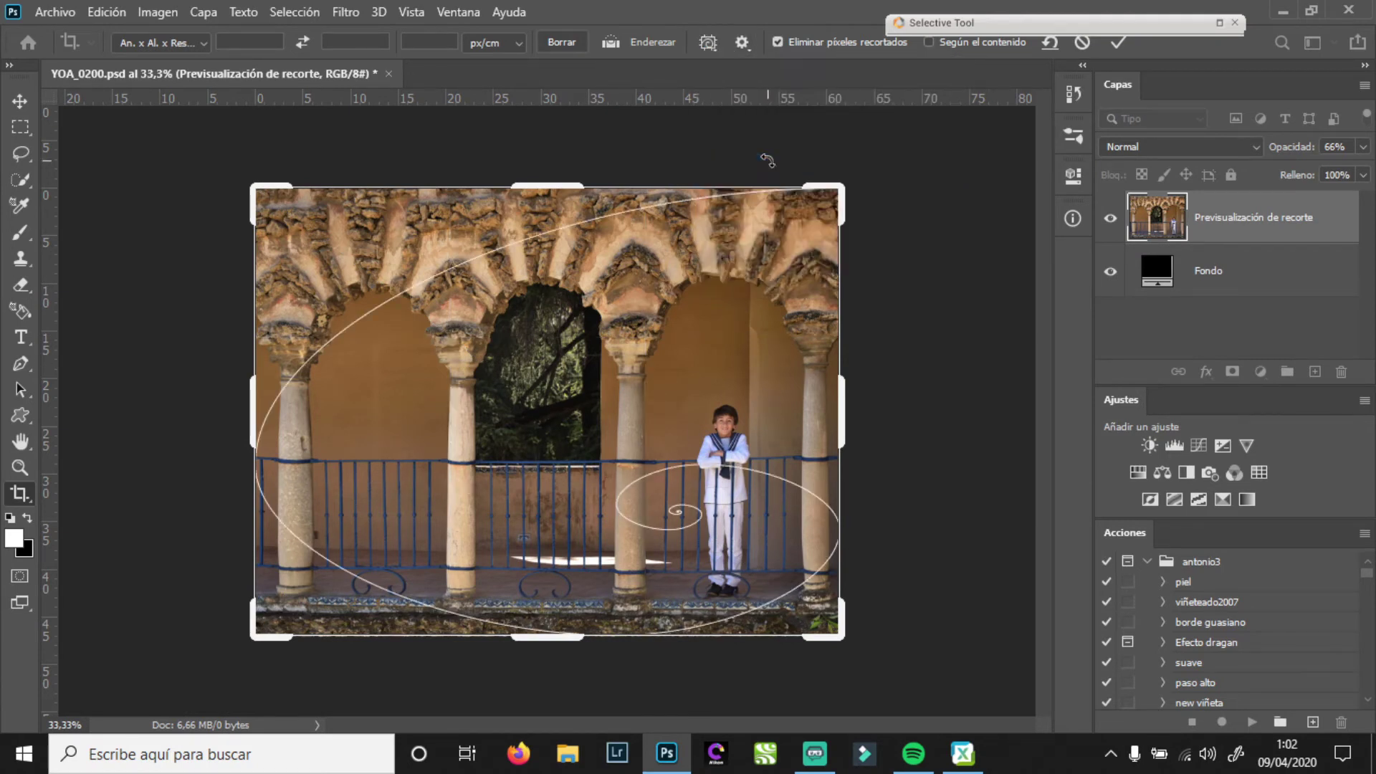
key(shift+o)
key(shift+o)
key(shift+o)
key(shift+o)
key(shift+o)
key(shift+o)
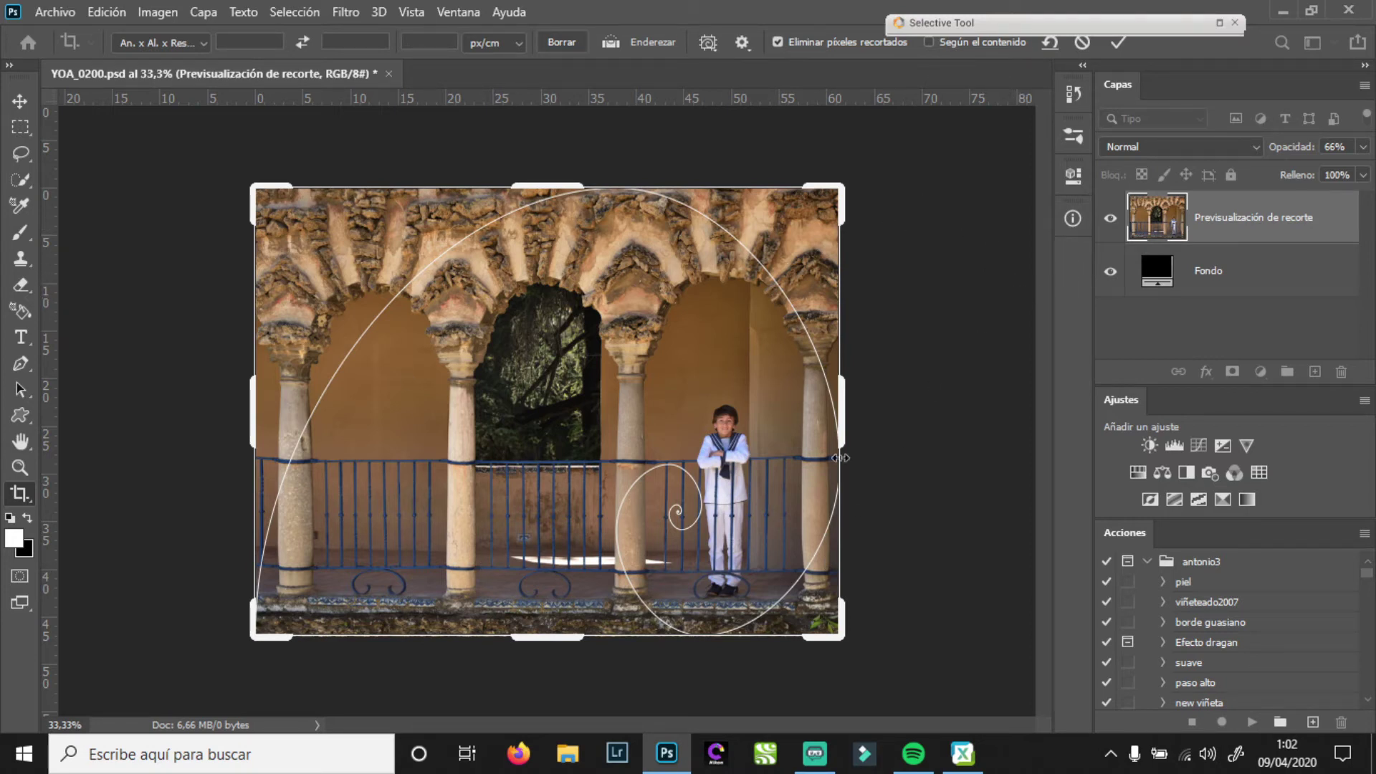
key(Return)
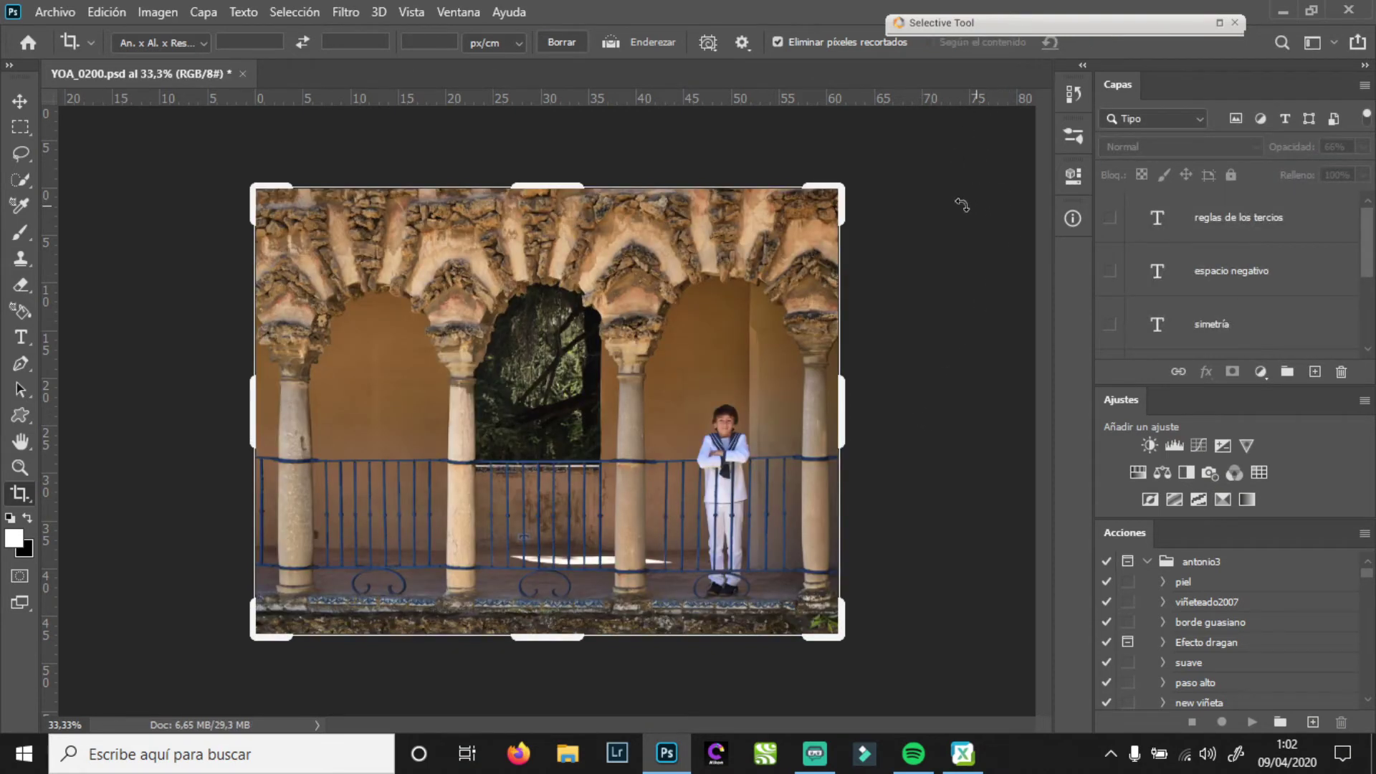
Close the arches photo without saving and open the ballet photo YOA_7422.jpg from the photo manager's fotos folder in Photoshop
click(243, 75)
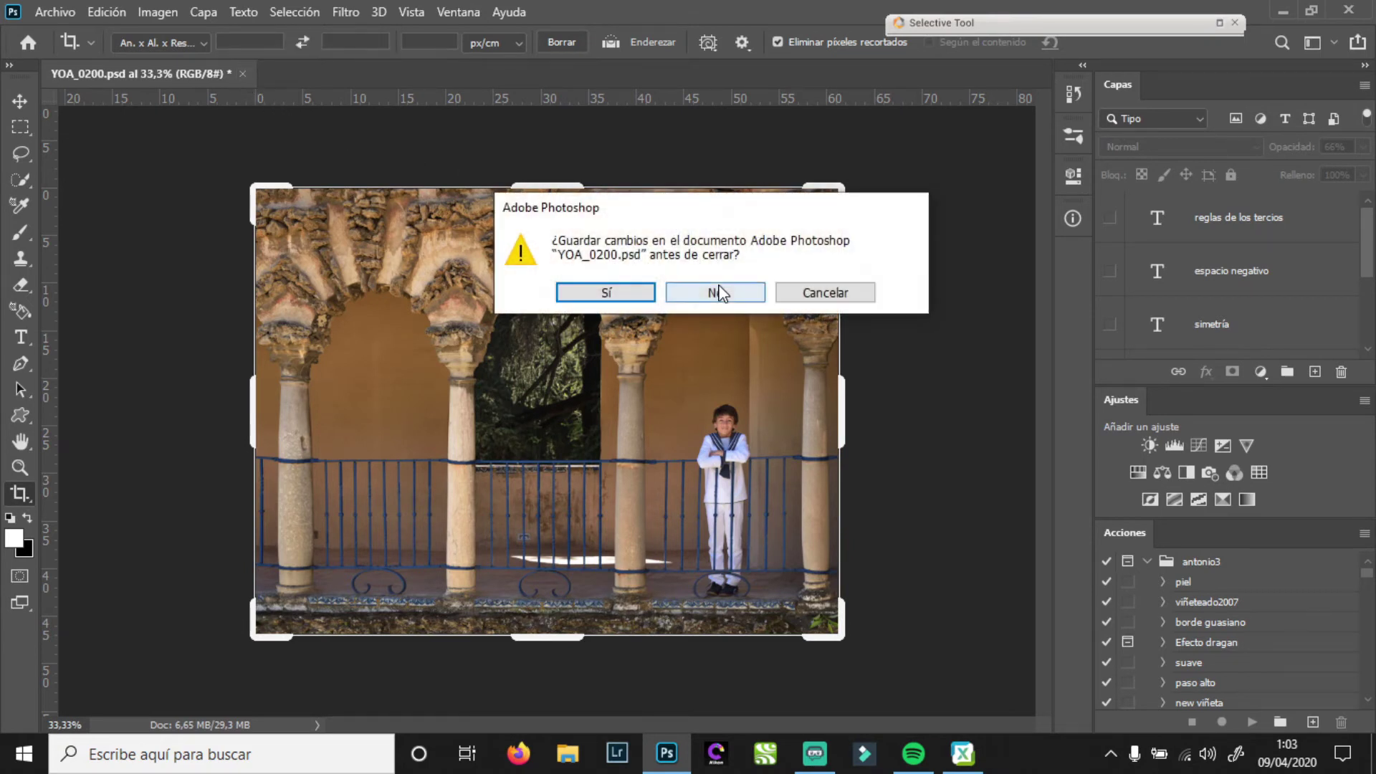
click(724, 294)
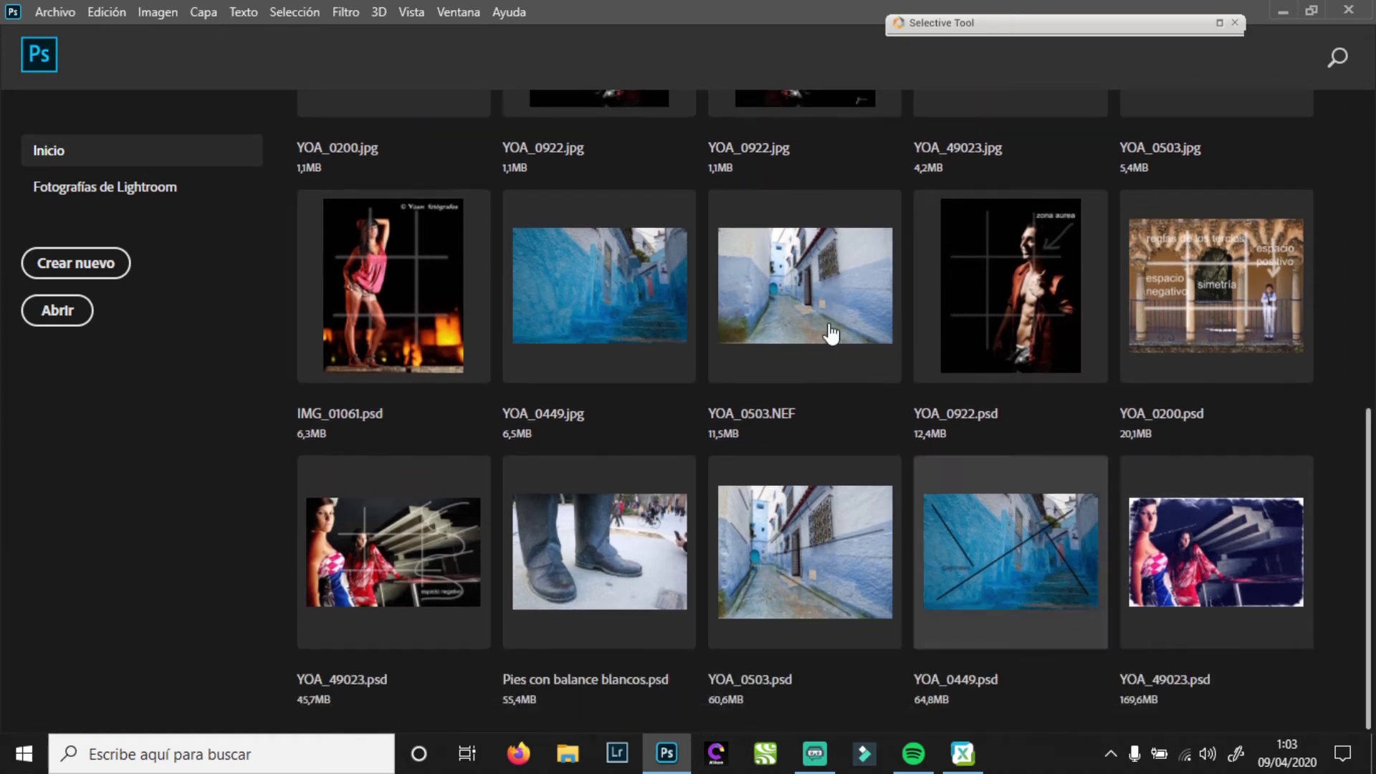
click(974, 756)
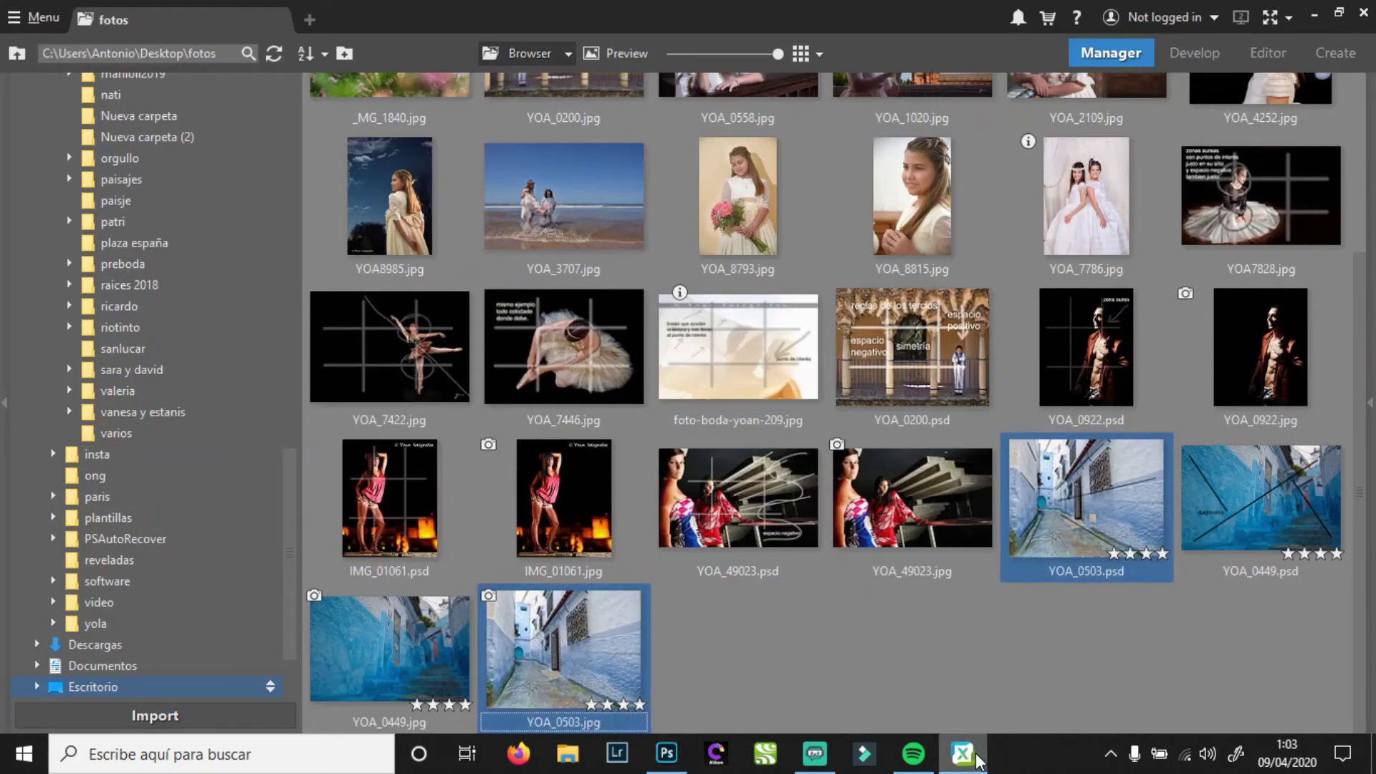
click(403, 349)
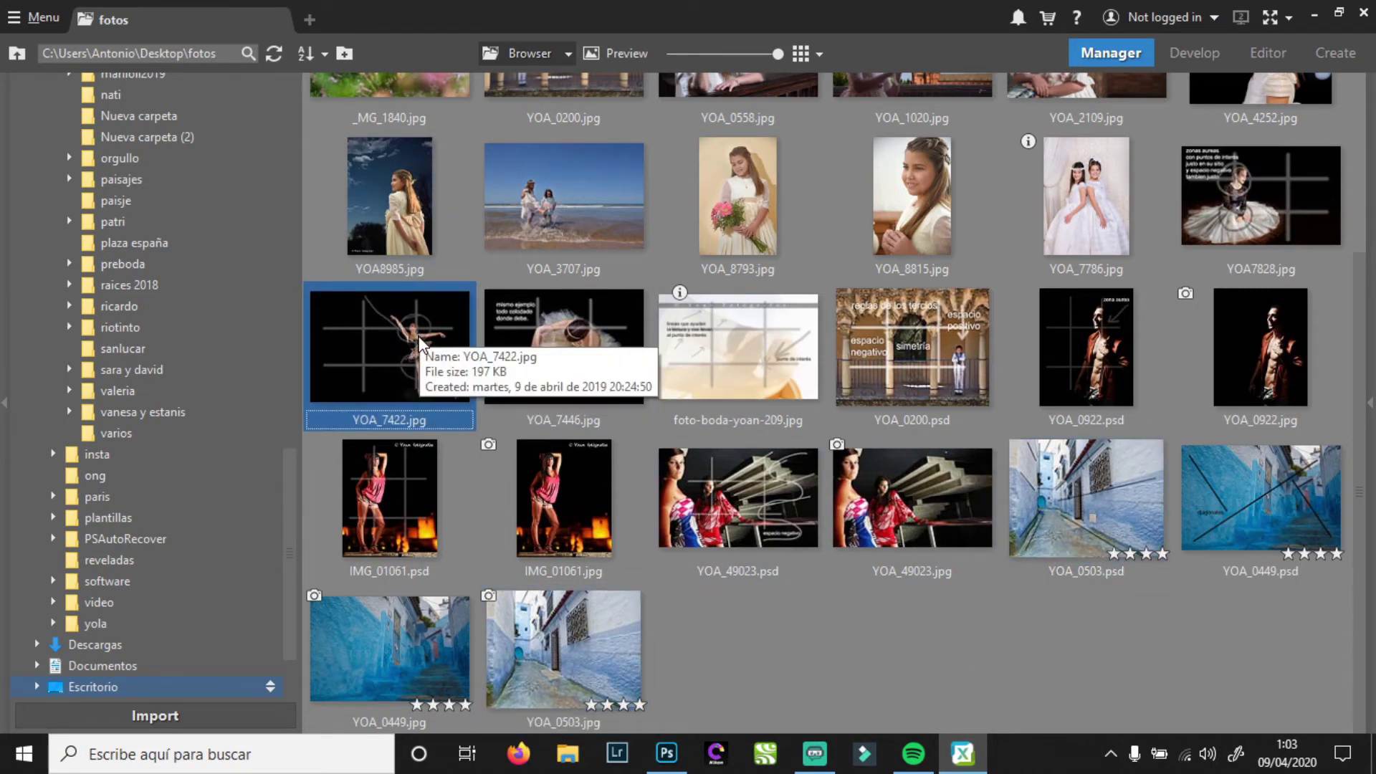
drag(430, 346, 759, 452)
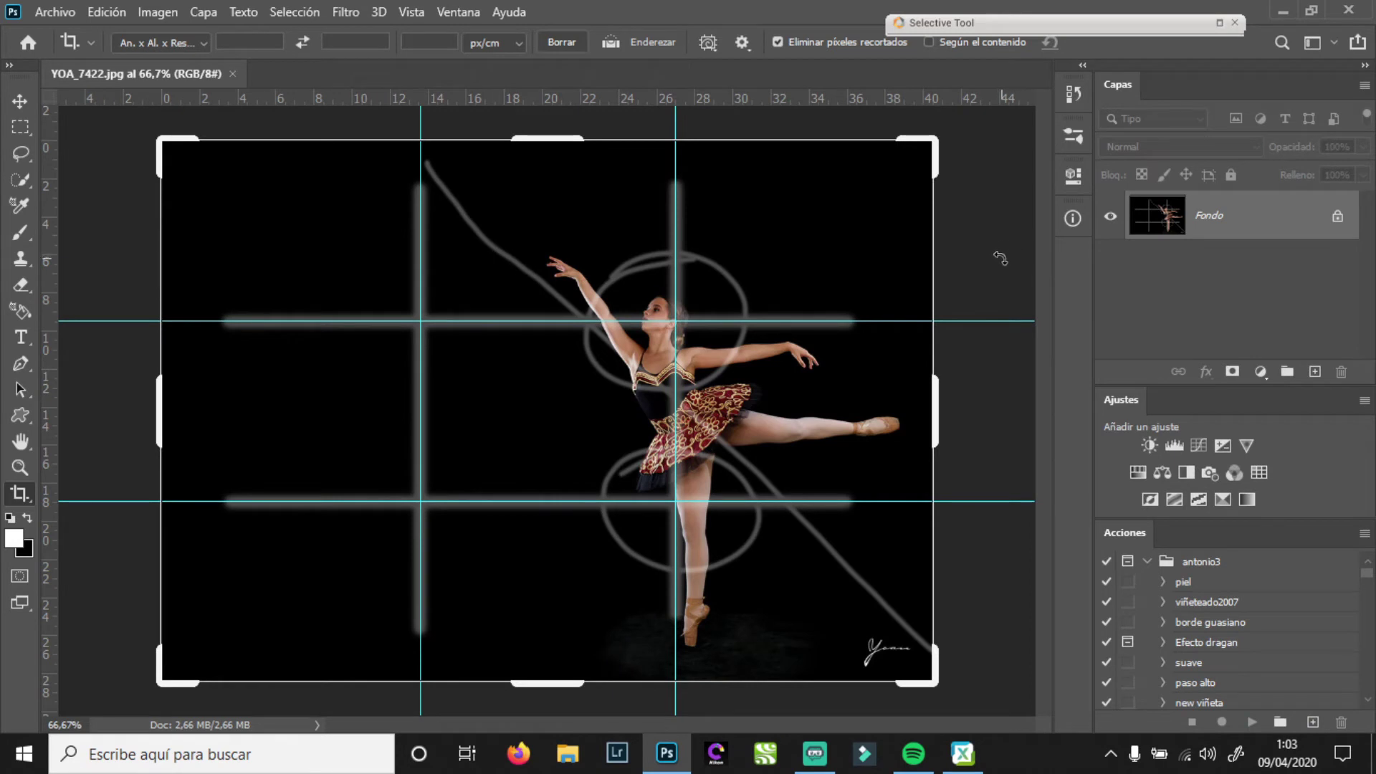
Add a vertical guide at about 20 cm, through the middle of the ballet photo
key(ctrl+h)
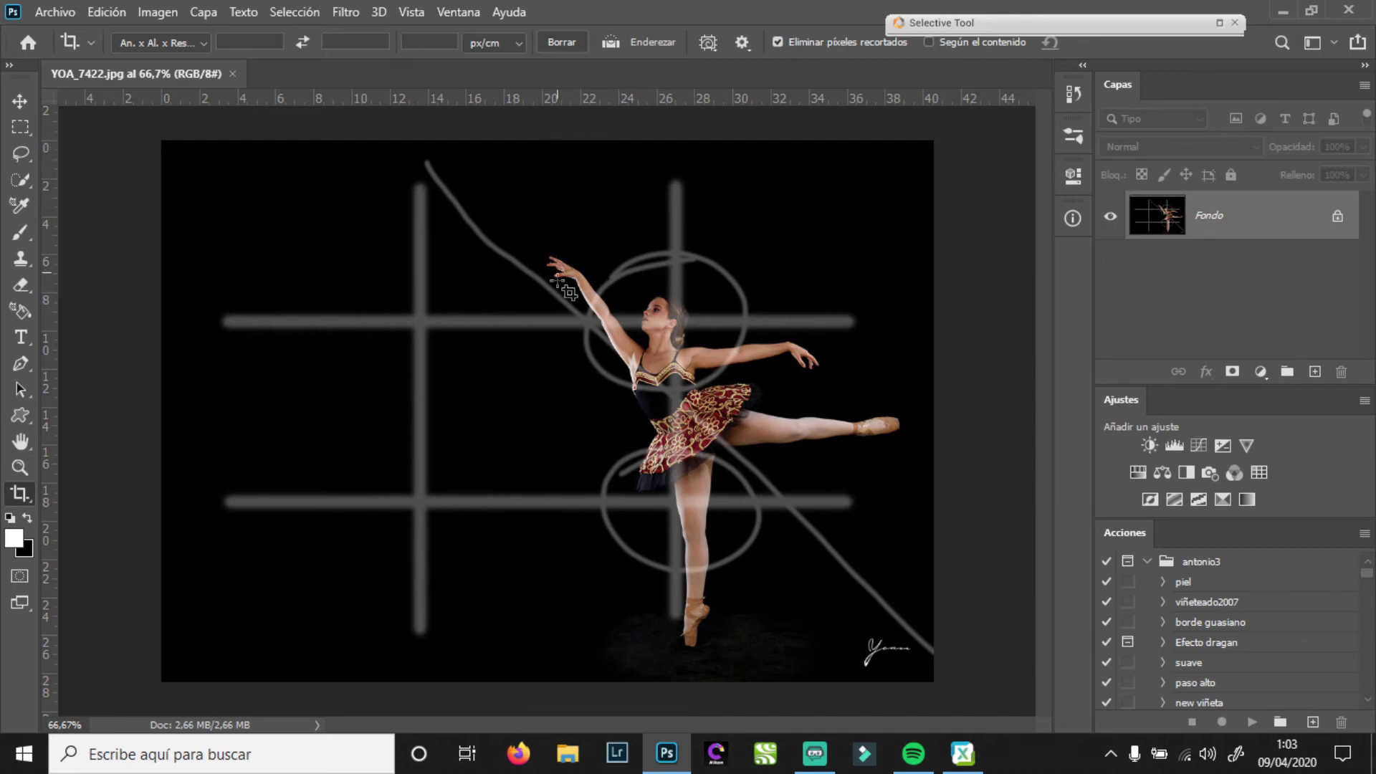
drag(53, 391, 548, 375)
click(614, 369)
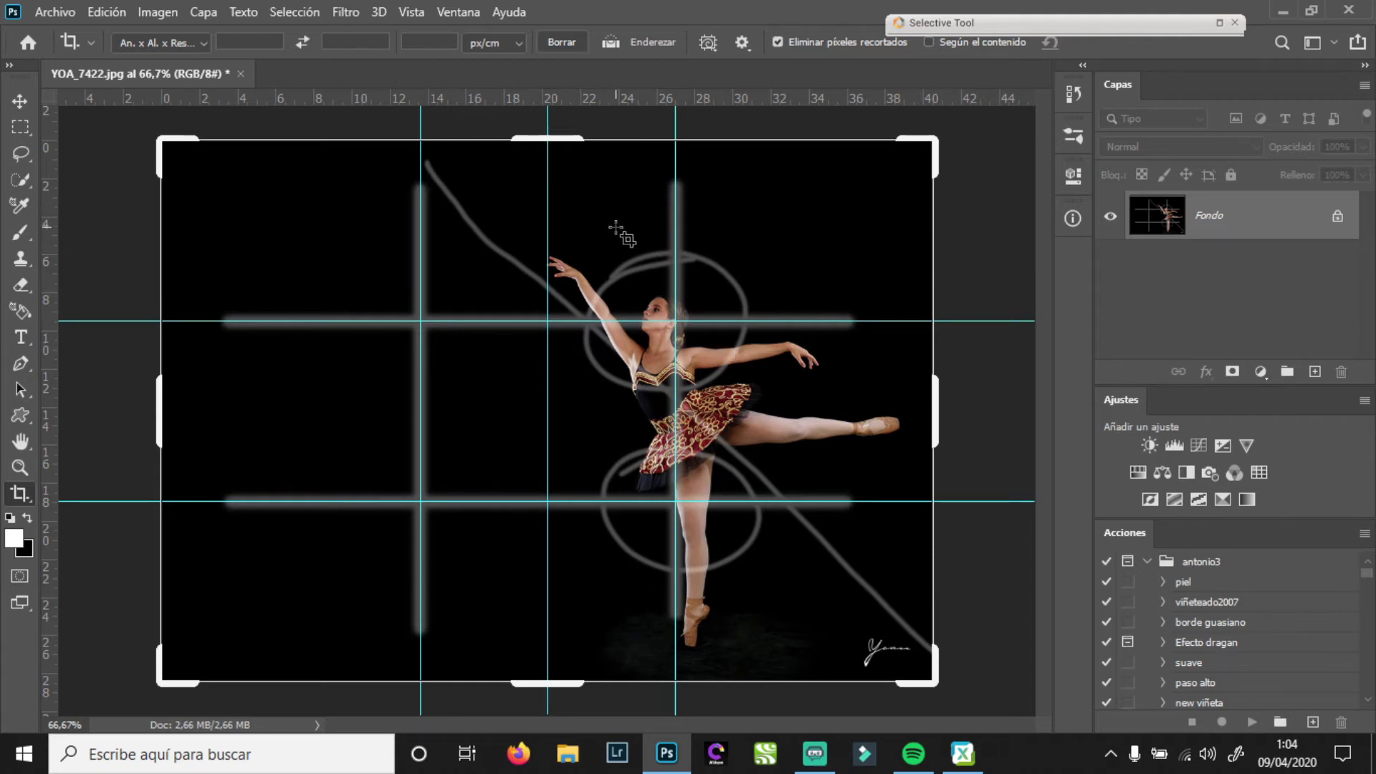
Paint a straight white vertical line along the centre guide with the 40 px brush and hide the guides
key(b)
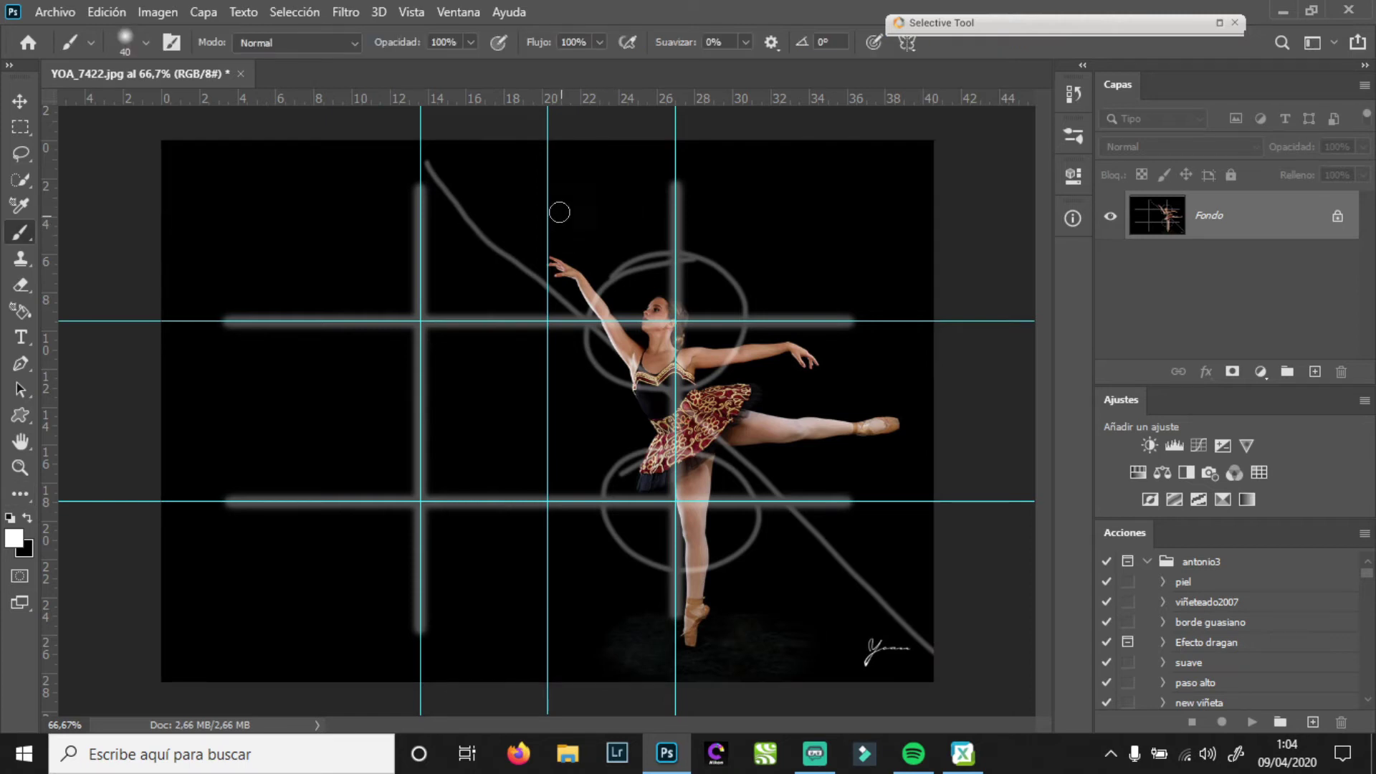
key(alt)
click(546, 182)
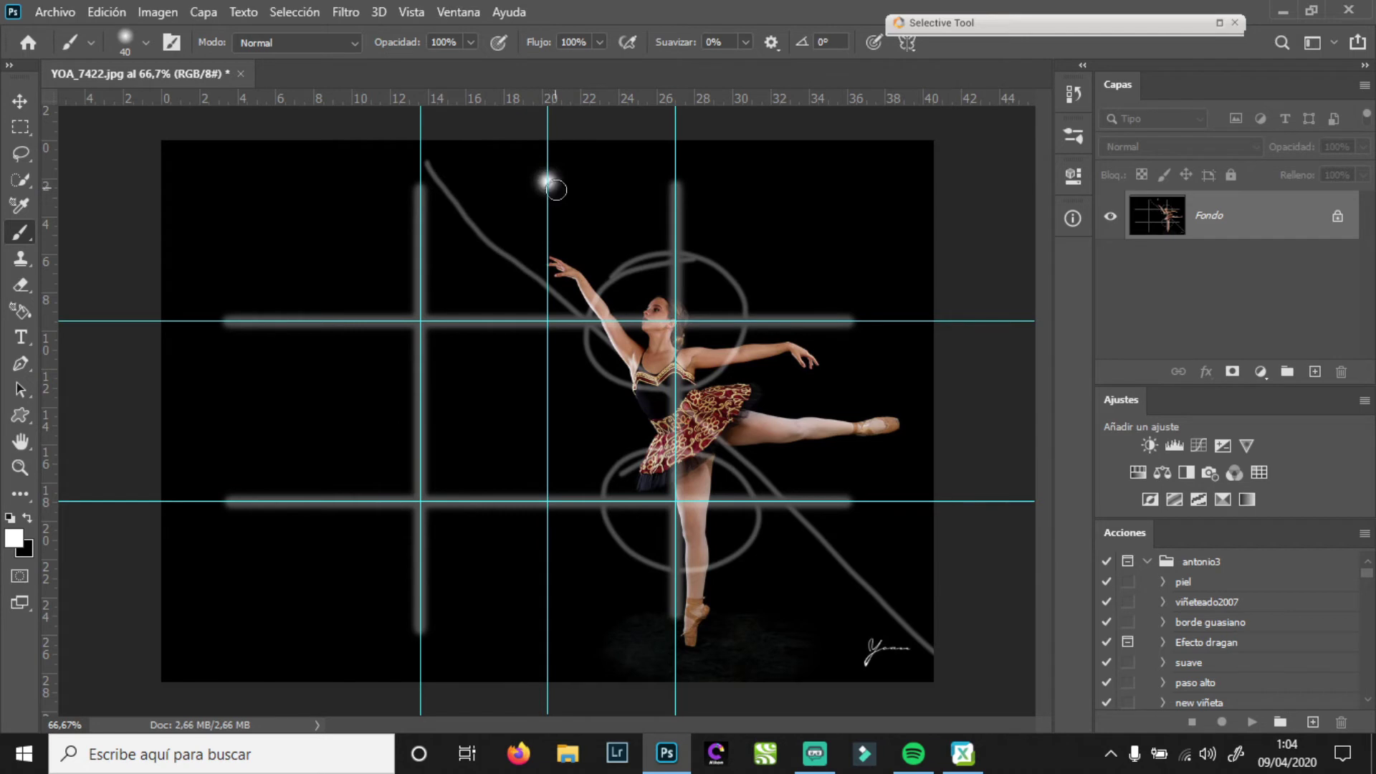
shift+click(547, 627)
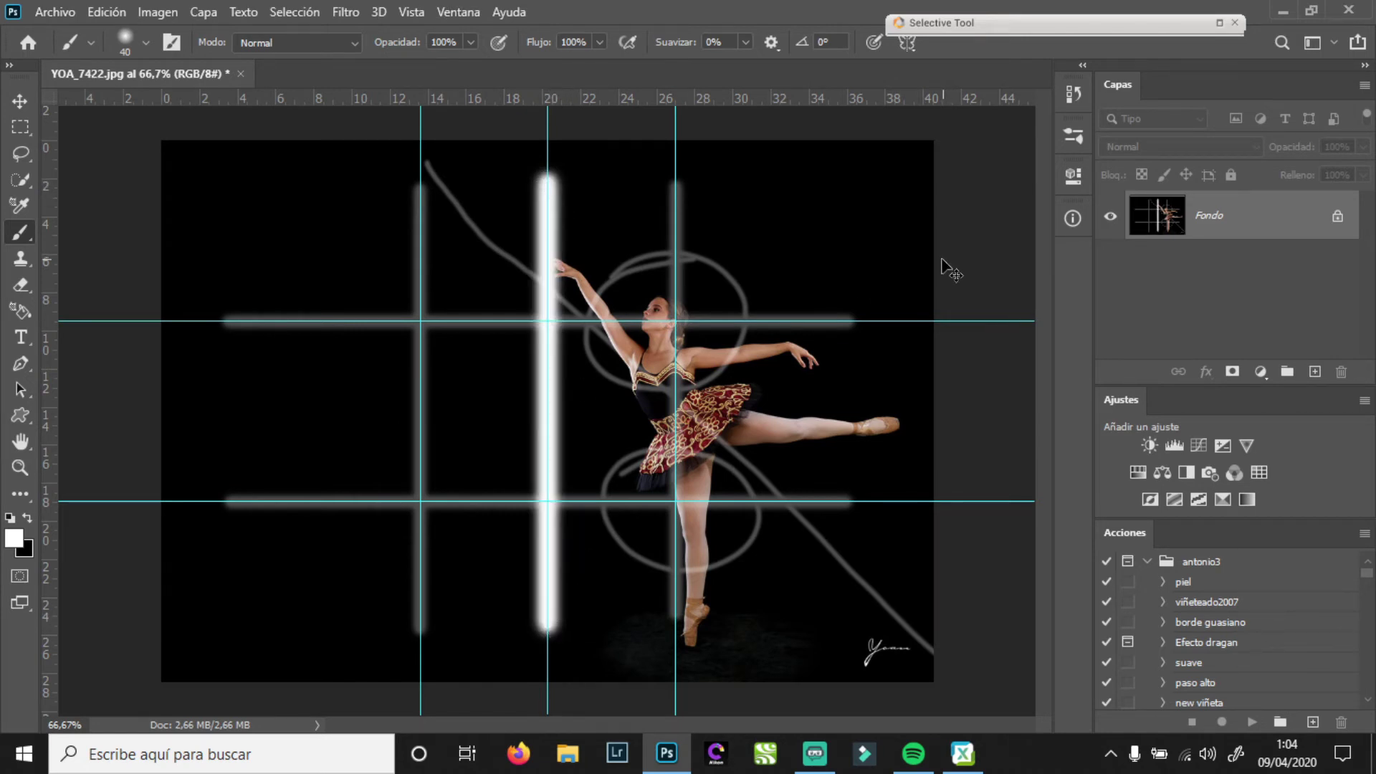
key(ctrl+semicolon)
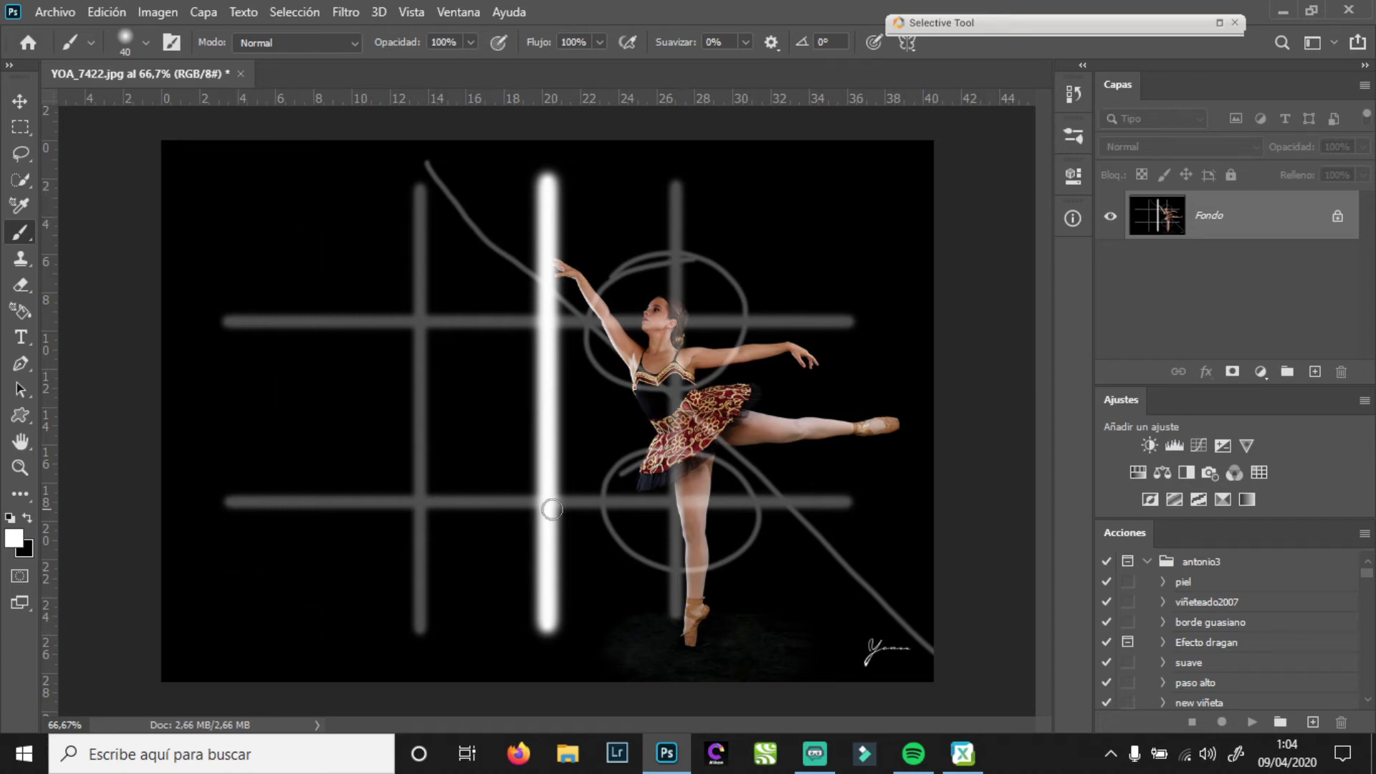
Scribble white zigzags over the empty half of the photo and over the half with the dancer
mouse_move(197, 195)
mouse_down()
mouse_move(294, 165)
mouse_move(231, 244)
mouse_move(410, 258)
mouse_move(213, 421)
mouse_move(490, 405)
mouse_move(209, 571)
mouse_move(507, 539)
mouse_move(297, 660)
mouse_move(503, 647)
mouse_up()
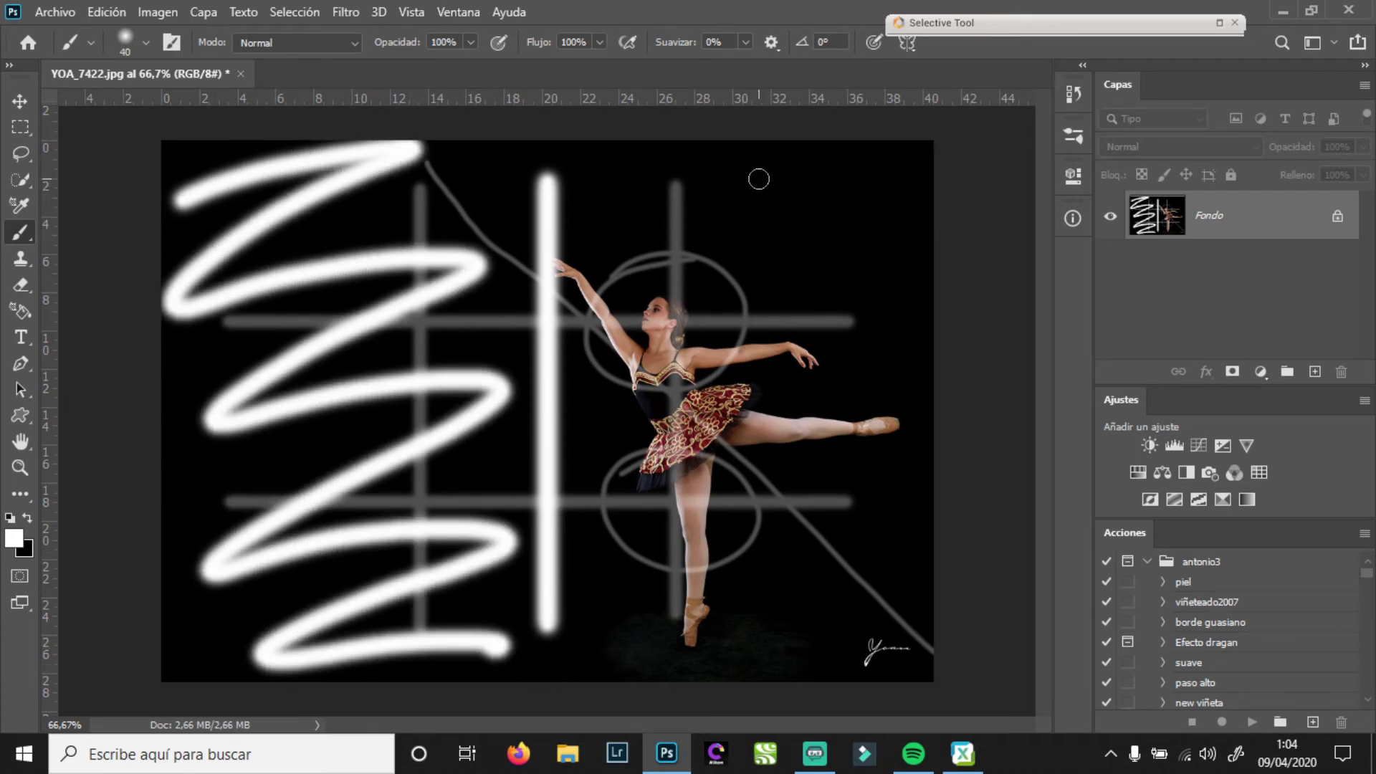
mouse_move(862, 159)
mouse_down()
mouse_move(891, 286)
mouse_move(896, 483)
mouse_move(782, 668)
mouse_up()
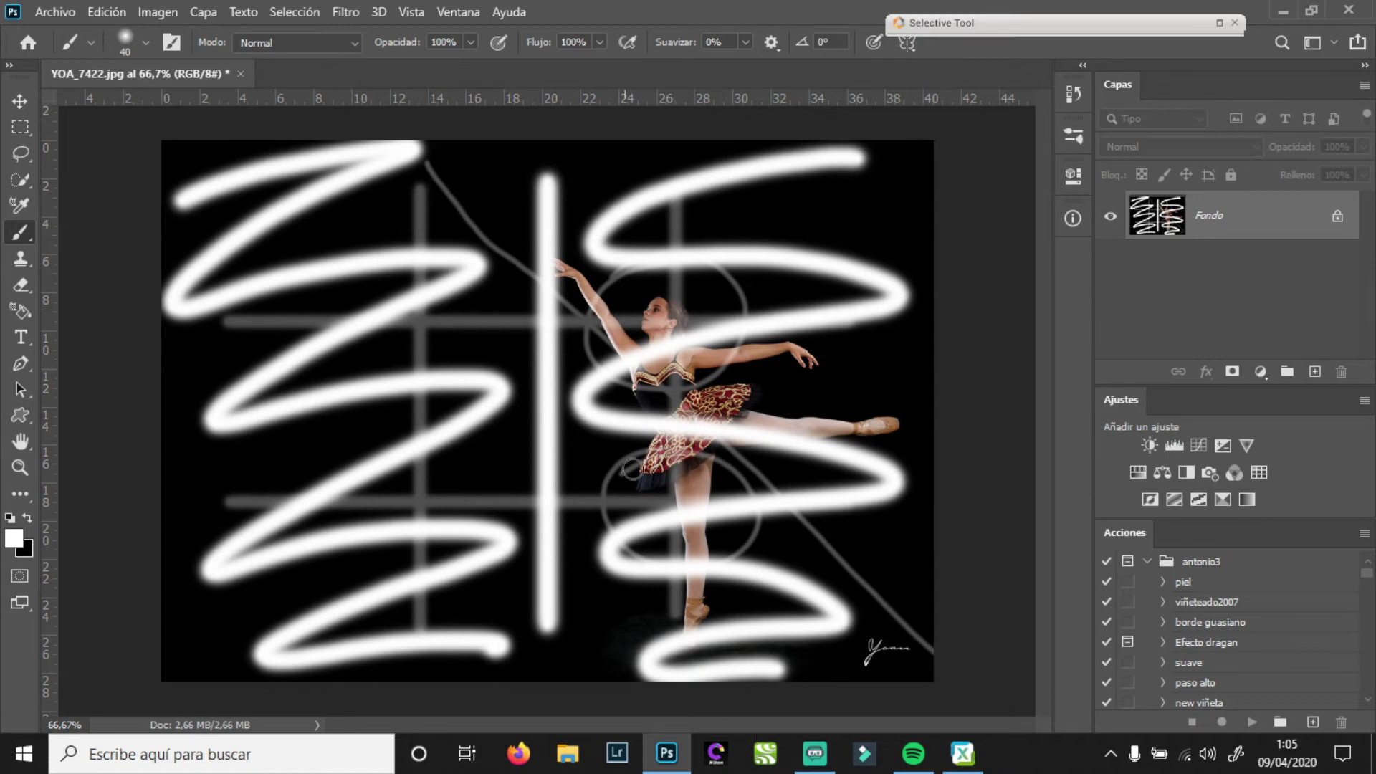
Switch to the photo manager and look for YOA_7422.jpg in the academia subfolder of fotos\academia
click(963, 755)
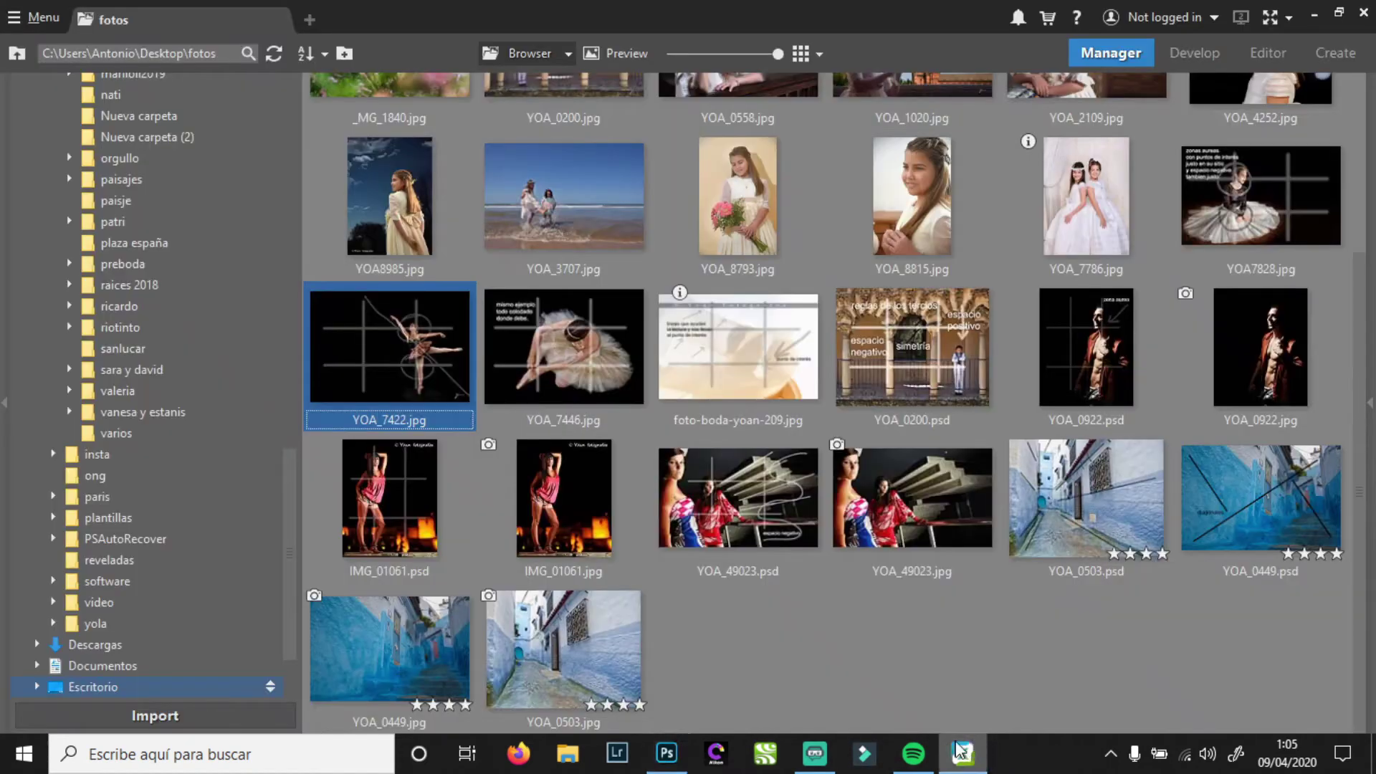
drag(286, 464, 270, 228)
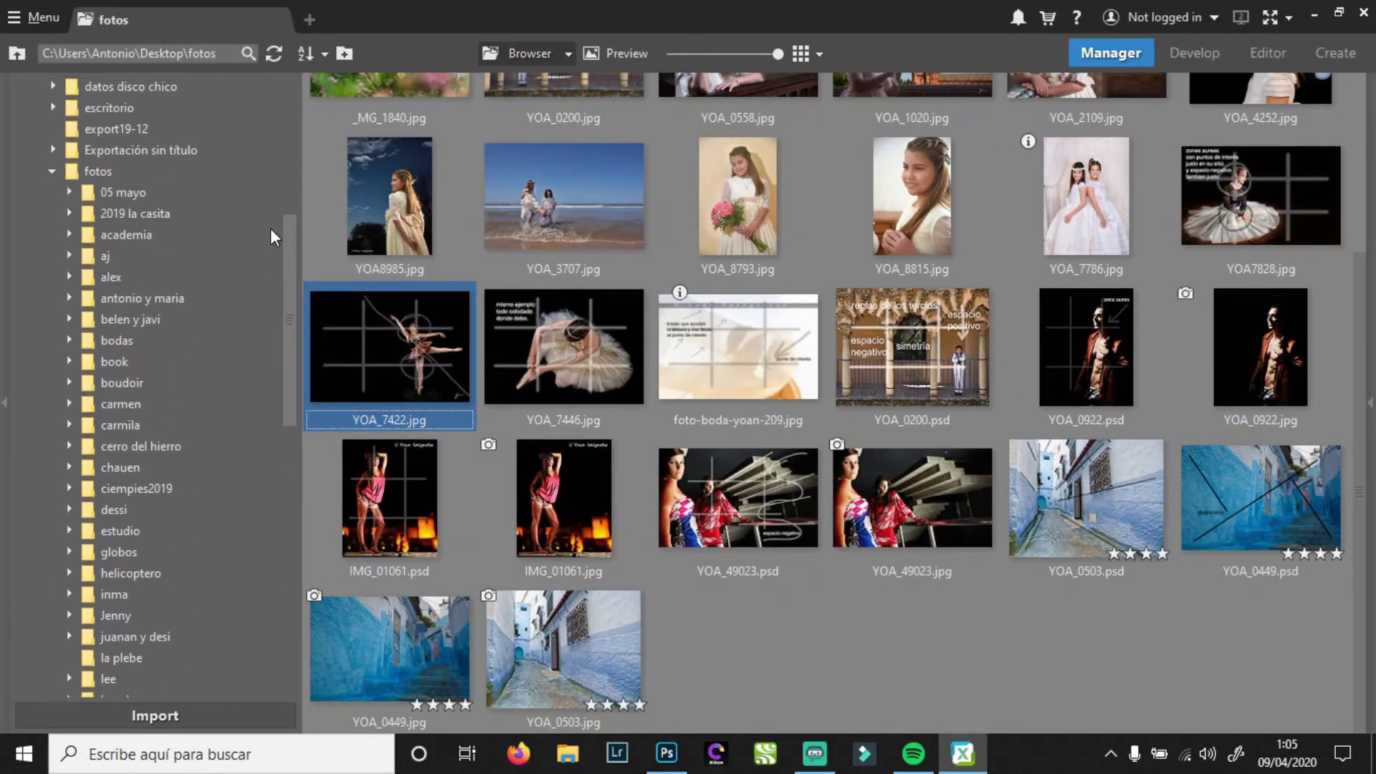
click(69, 238)
click(110, 259)
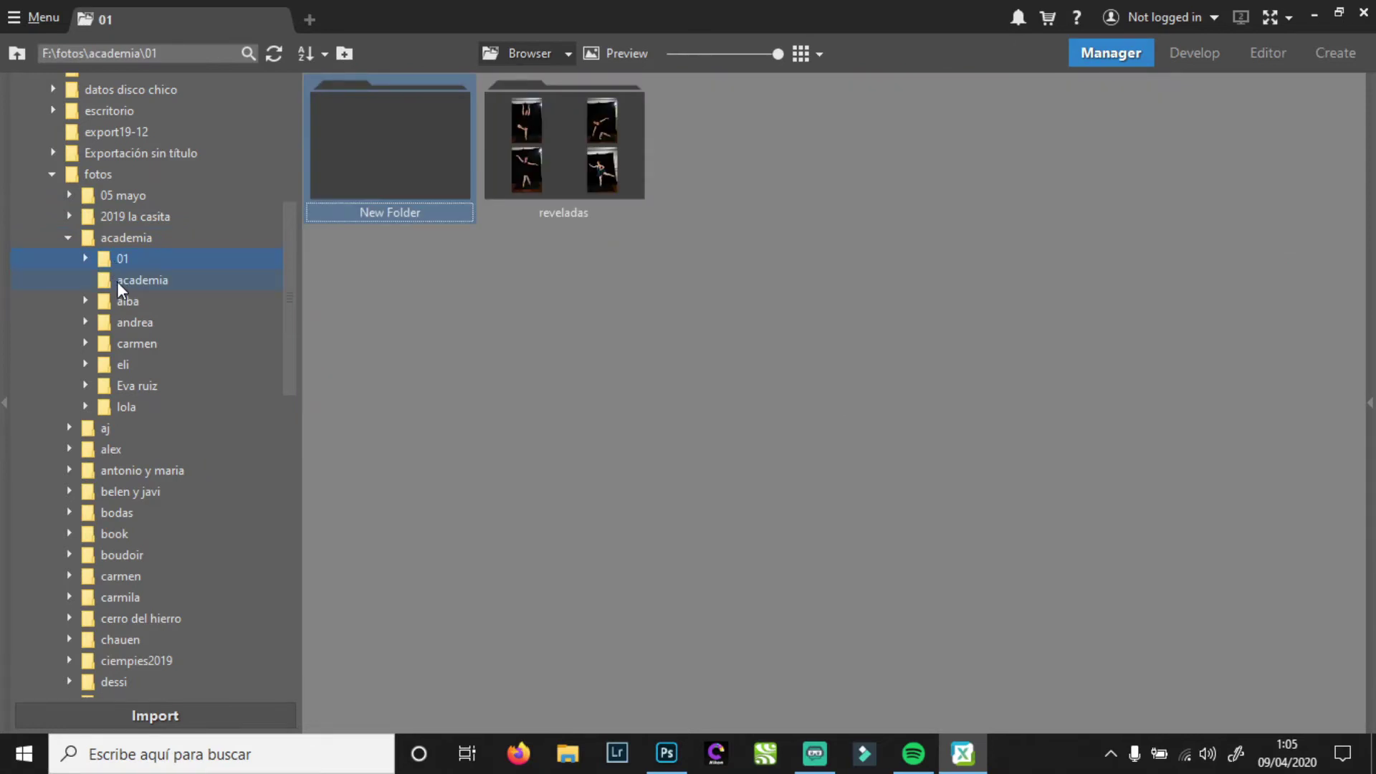
click(117, 281)
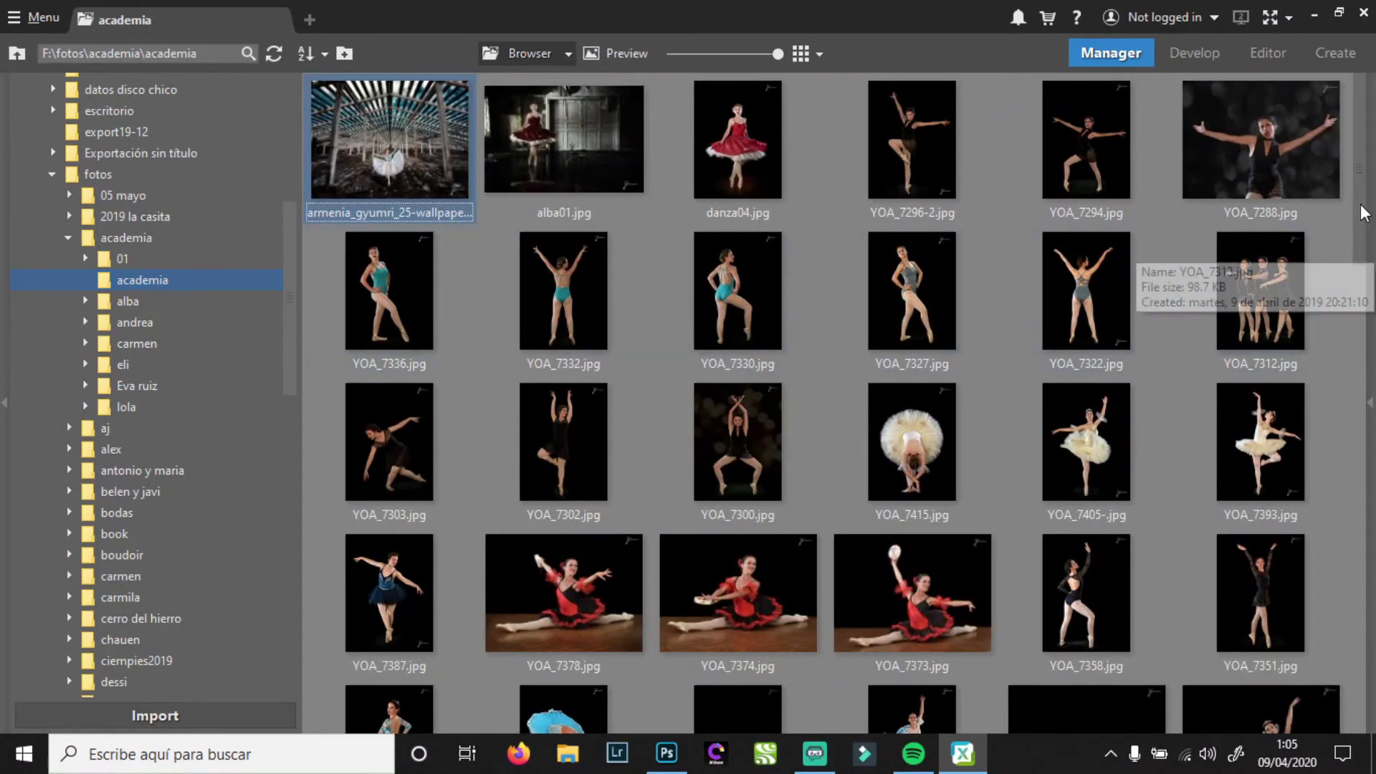
drag(1354, 228, 1358, 416)
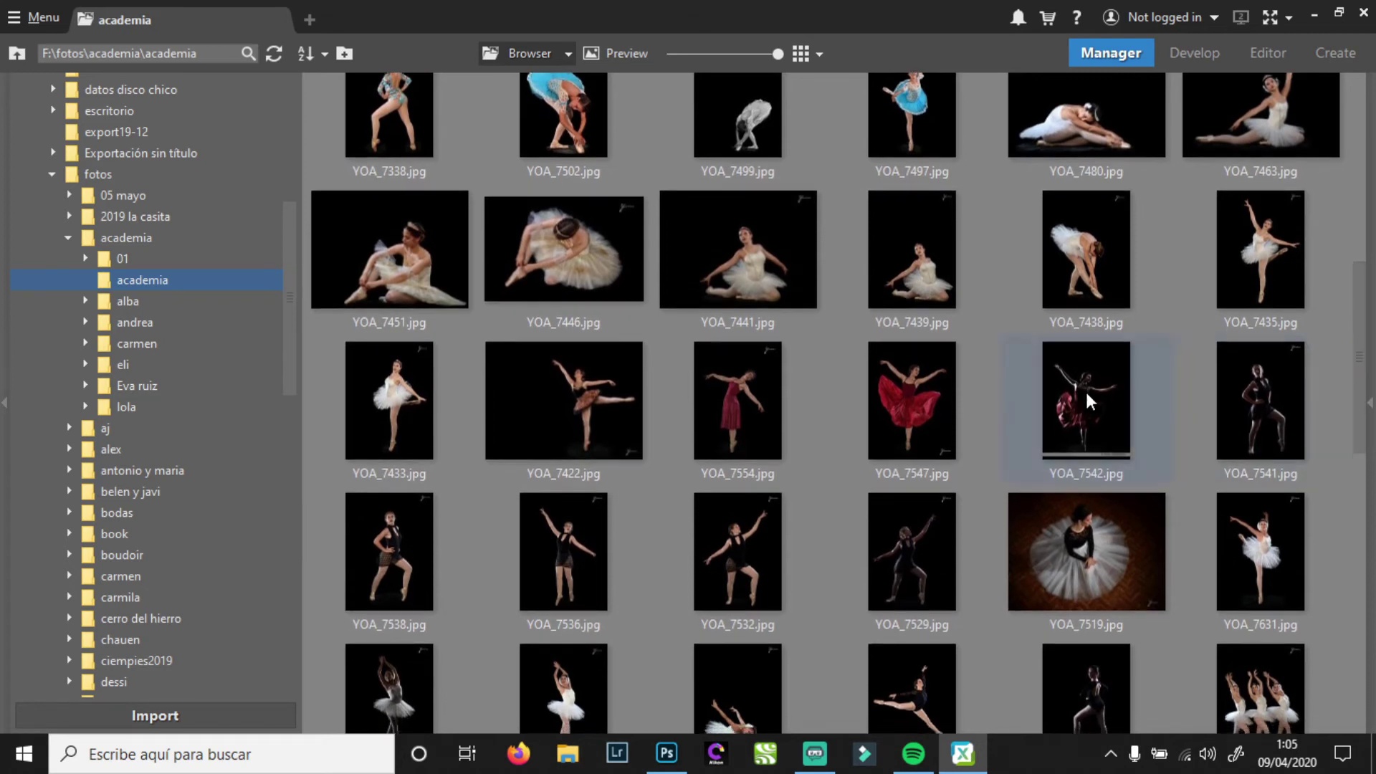
click(613, 407)
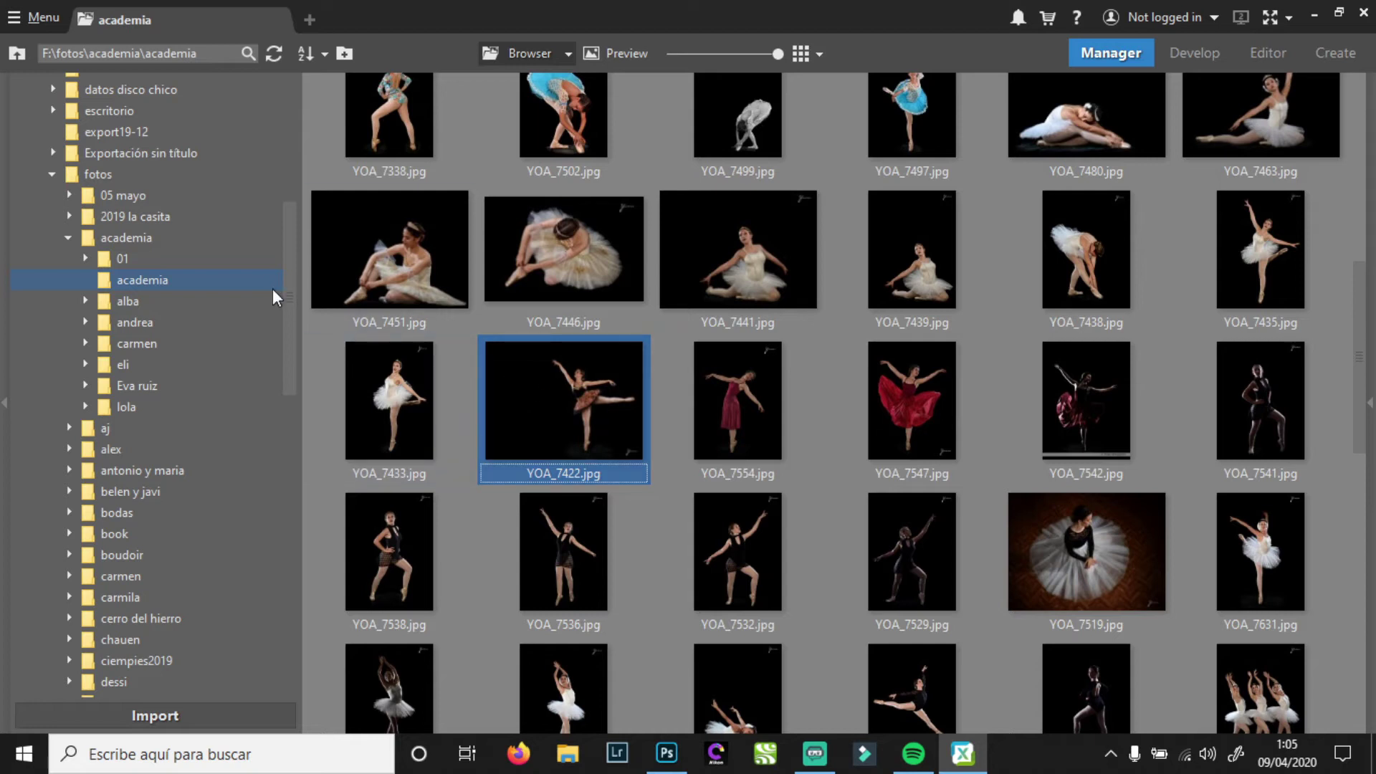
Search the terminadas folder under 01 and another dancer's reveladas folder for the unedited ballet shot
click(84, 258)
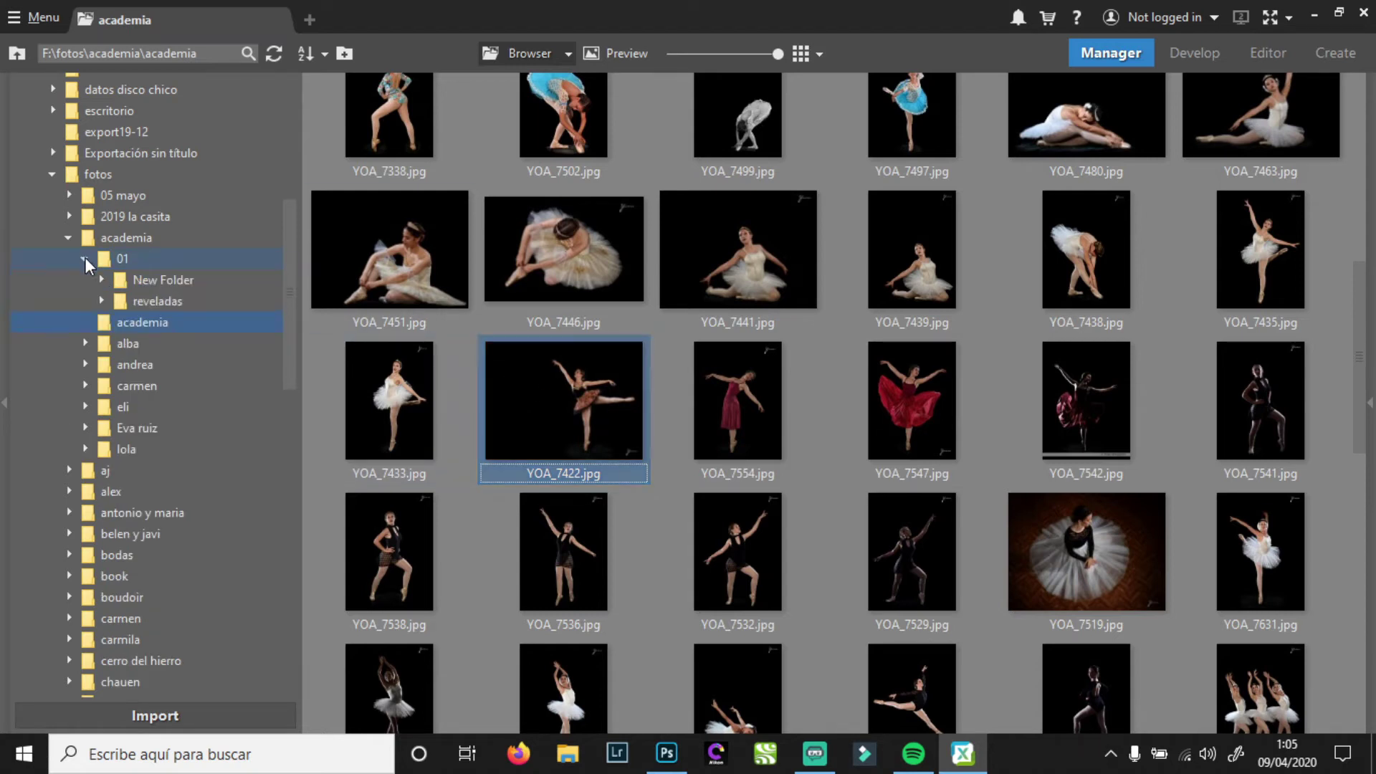
click(101, 301)
click(135, 321)
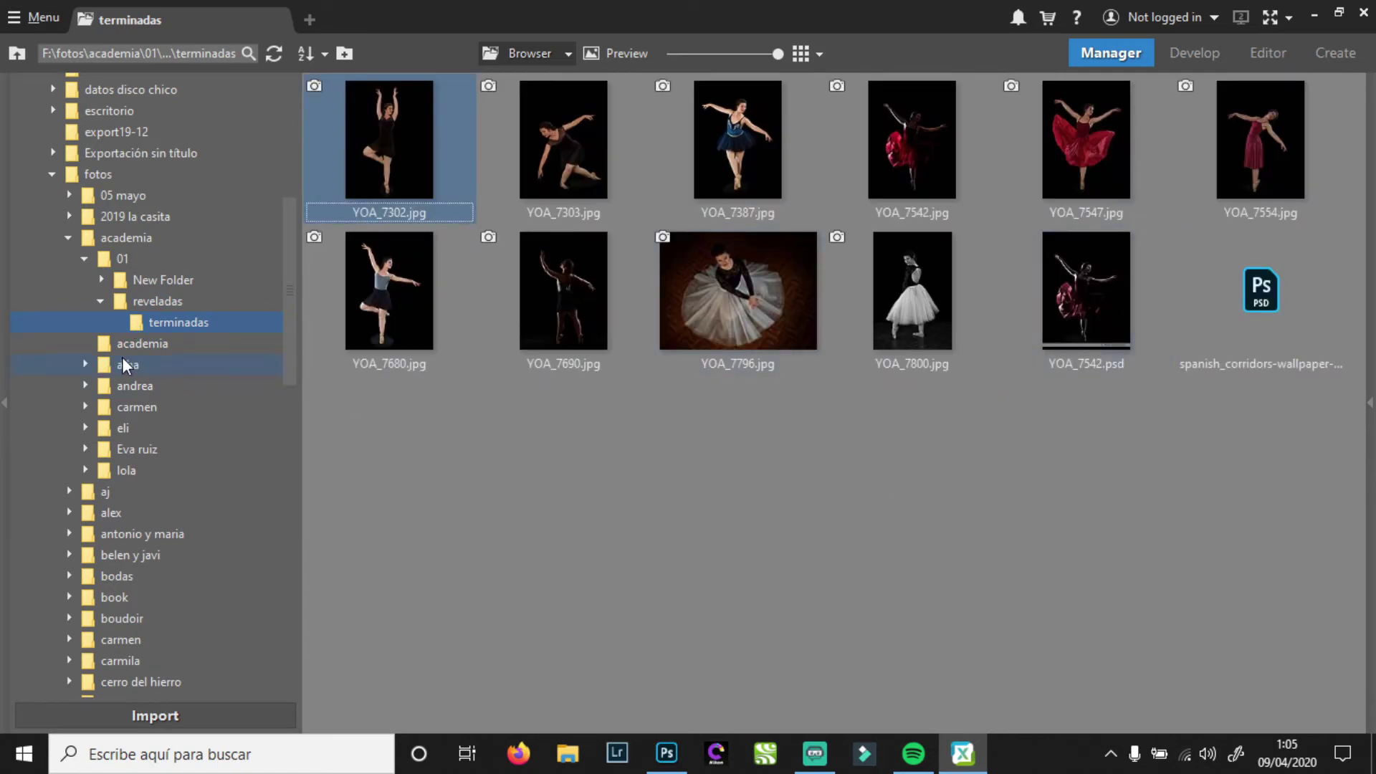
click(85, 365)
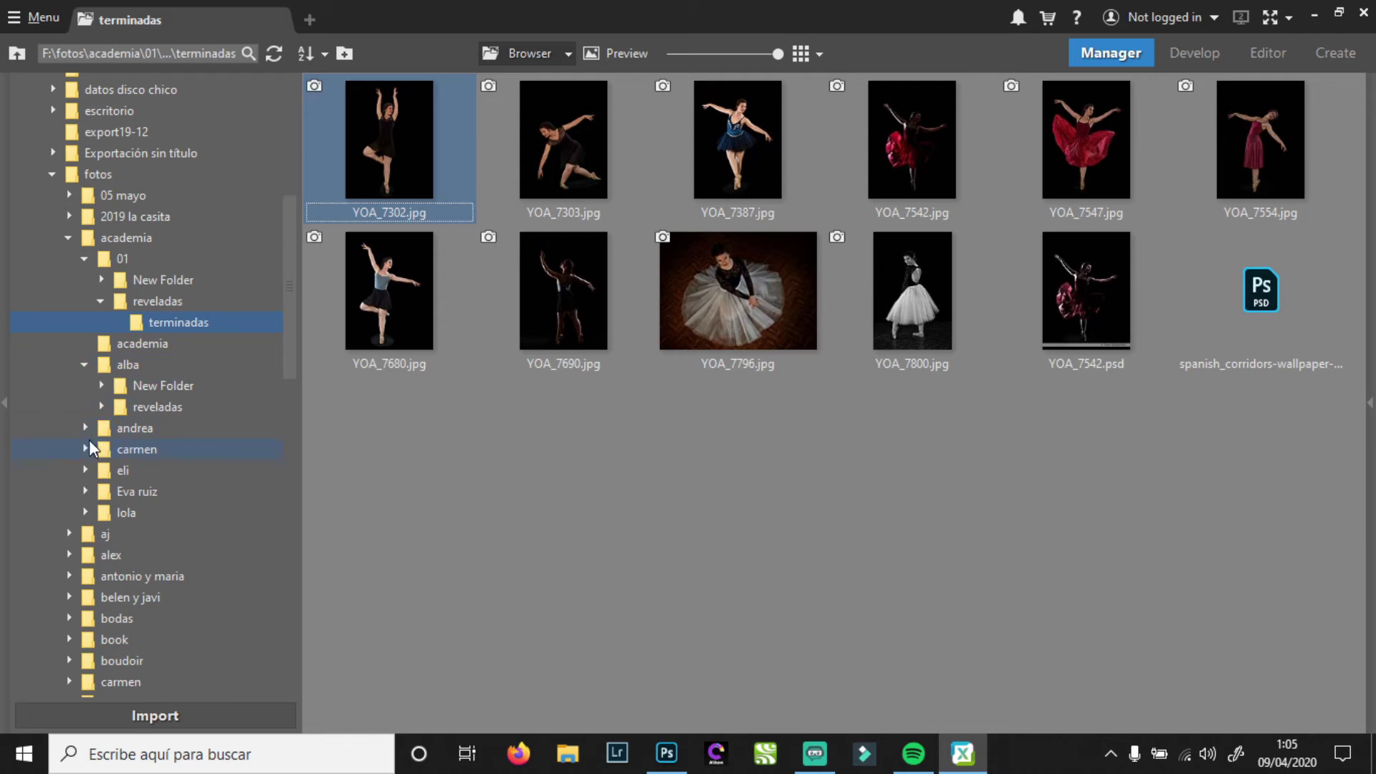
click(85, 491)
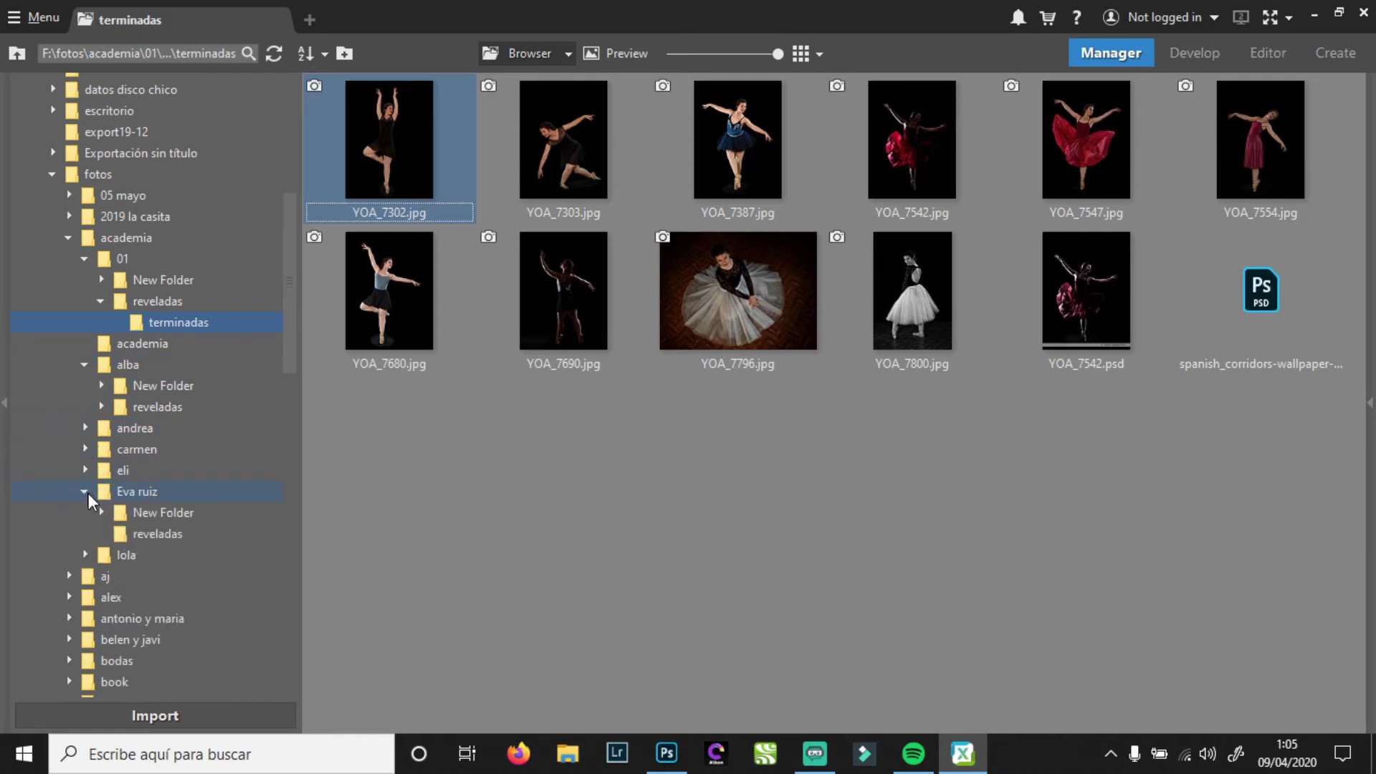
click(117, 534)
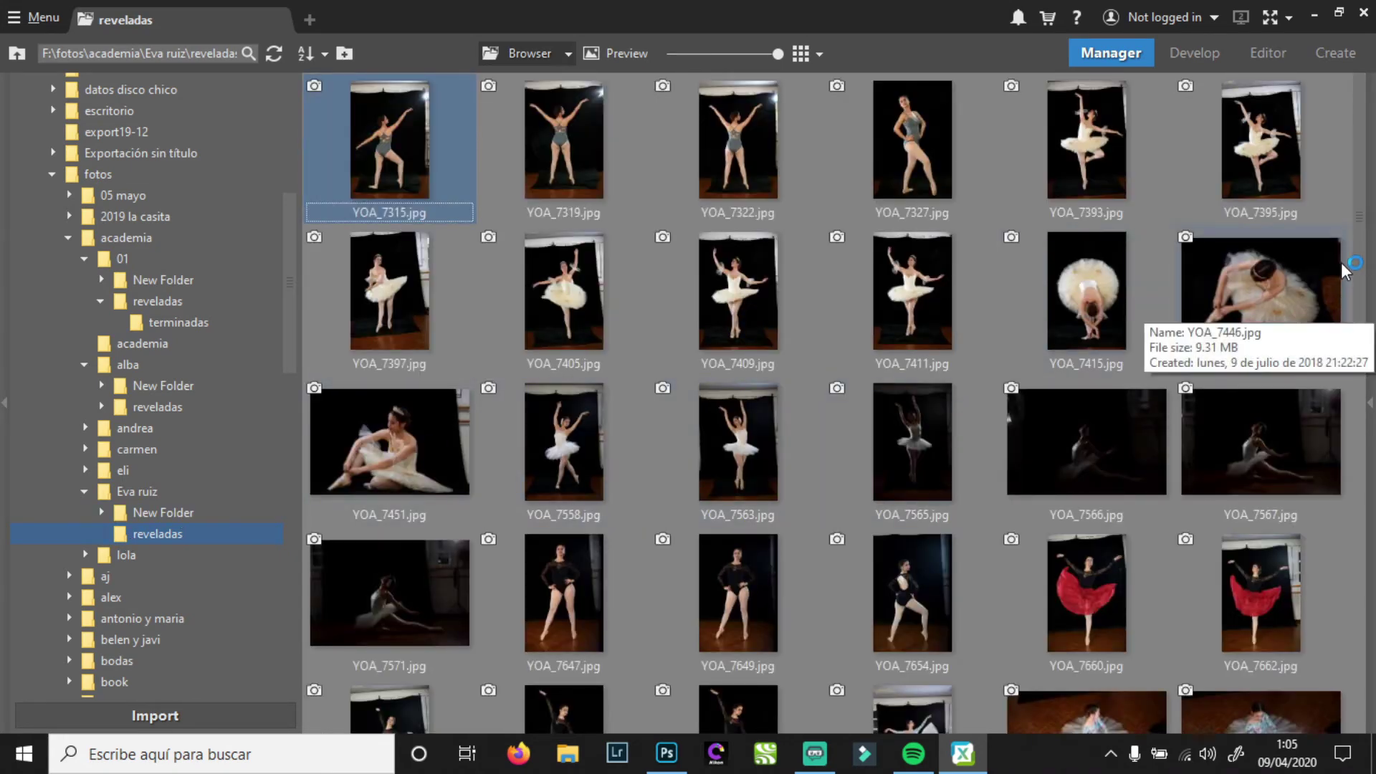
scroll(1365, 263, down, 1)
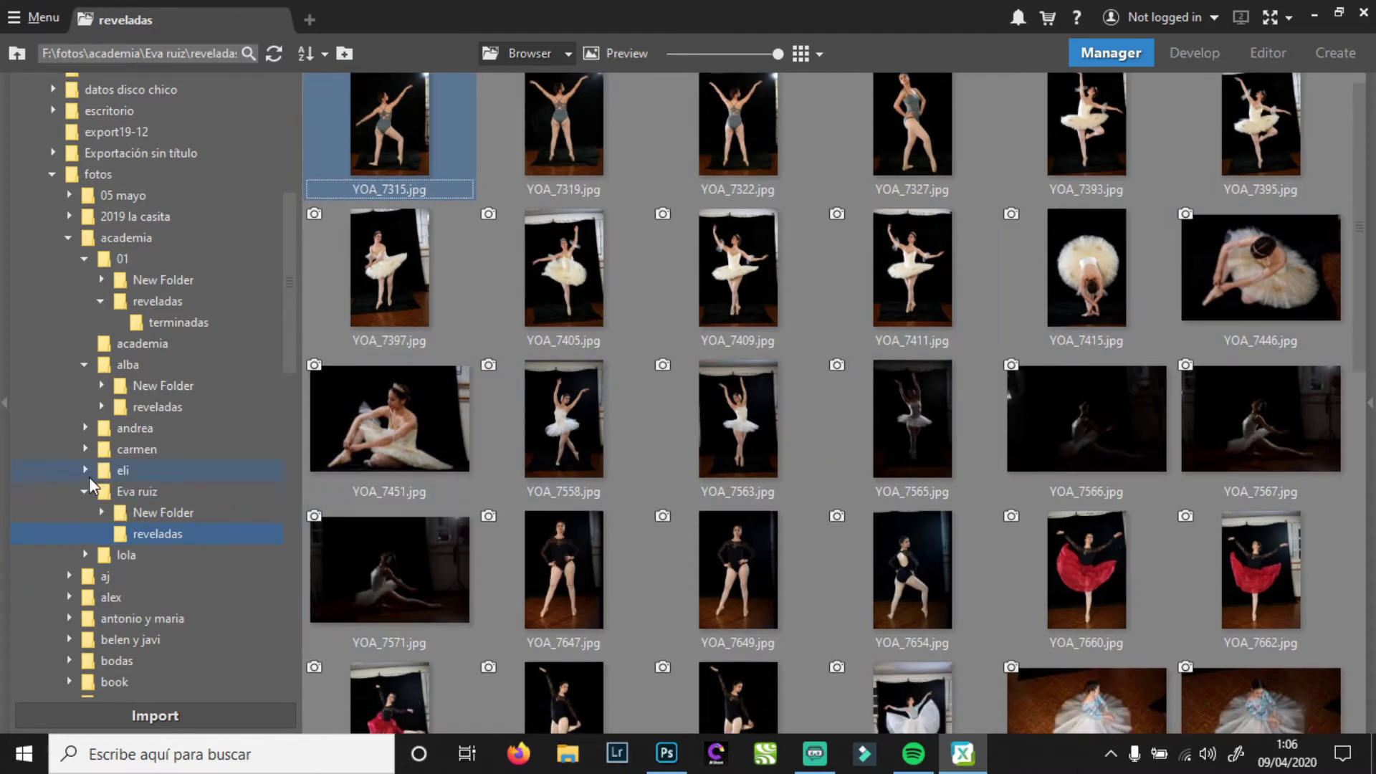
Find the uncropped YOA_7422.jpg in the dancer's own reveladas folder and open it as a separate document in Photoshop
click(85, 428)
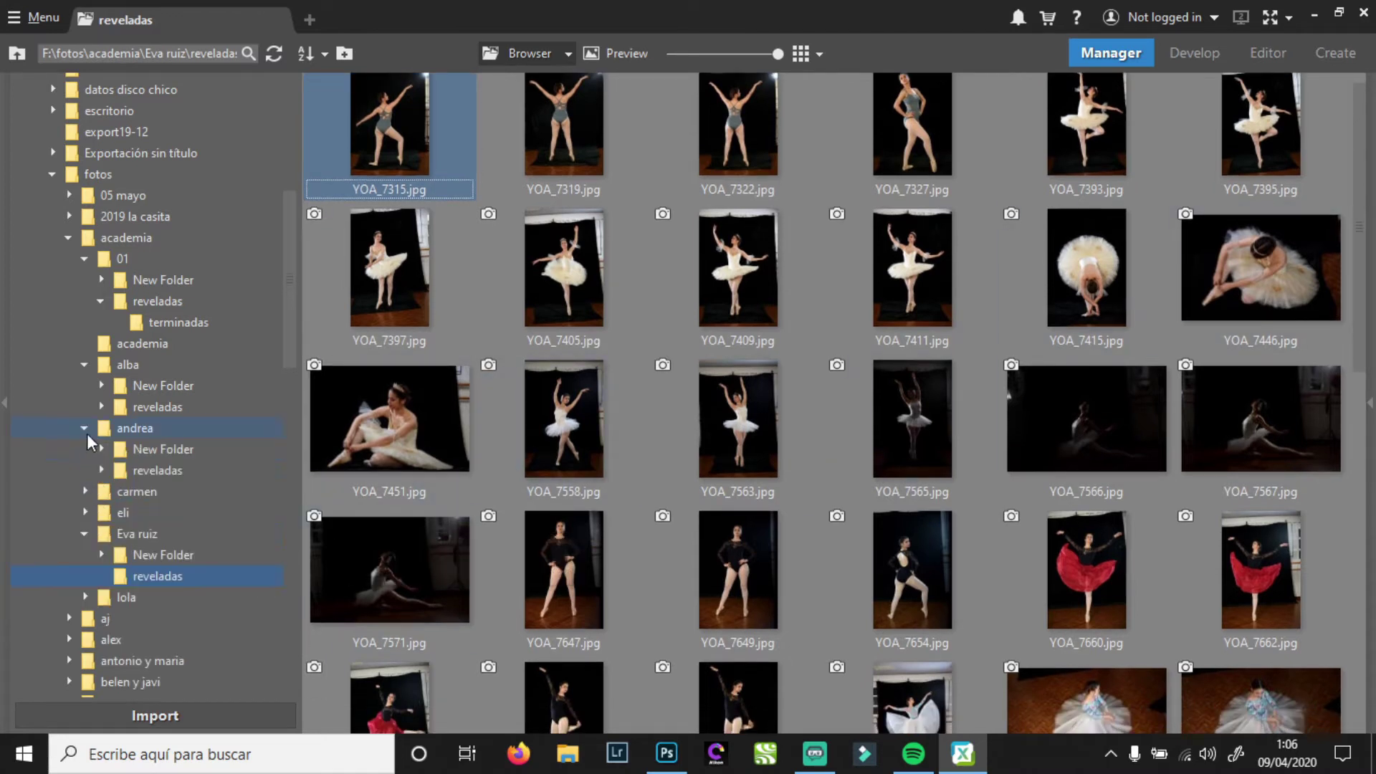
click(101, 471)
click(143, 470)
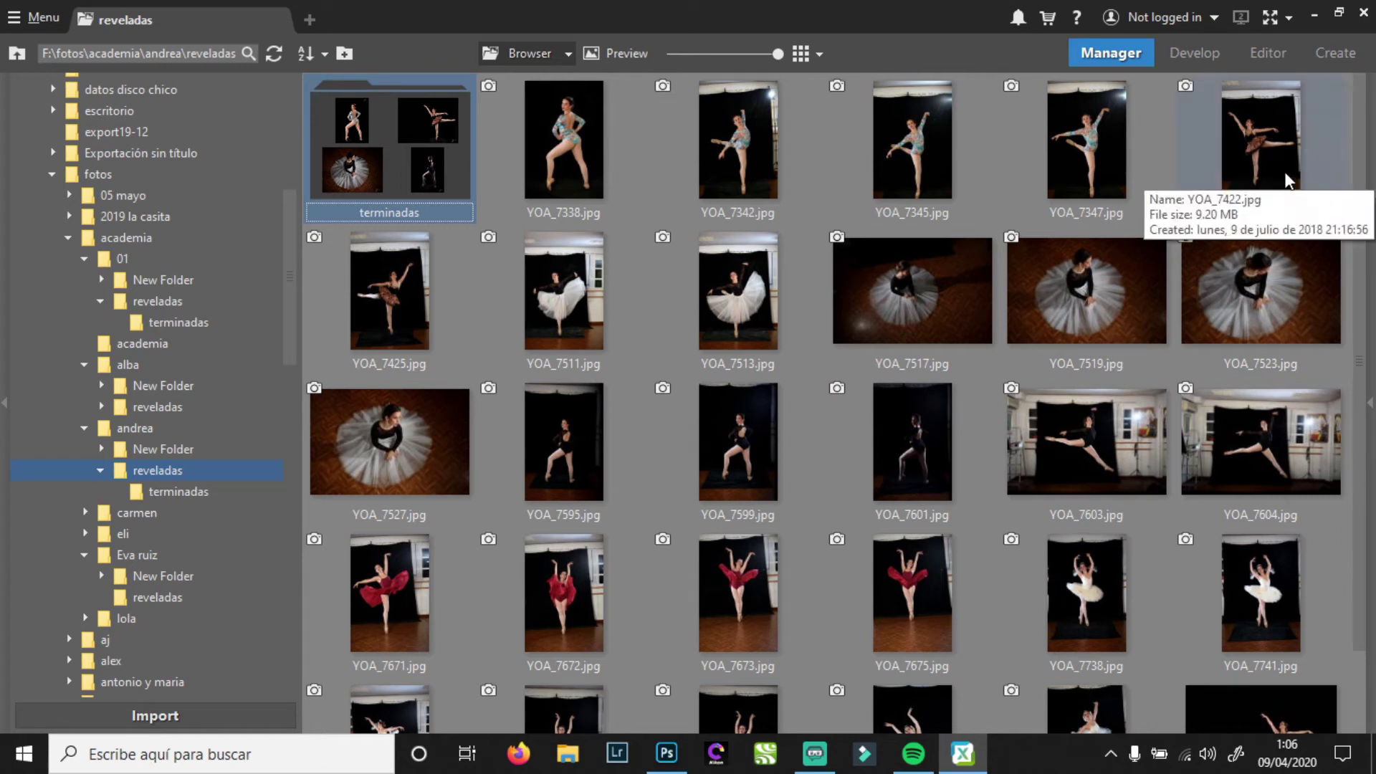
click(1251, 116)
drag(1262, 150, 876, 334)
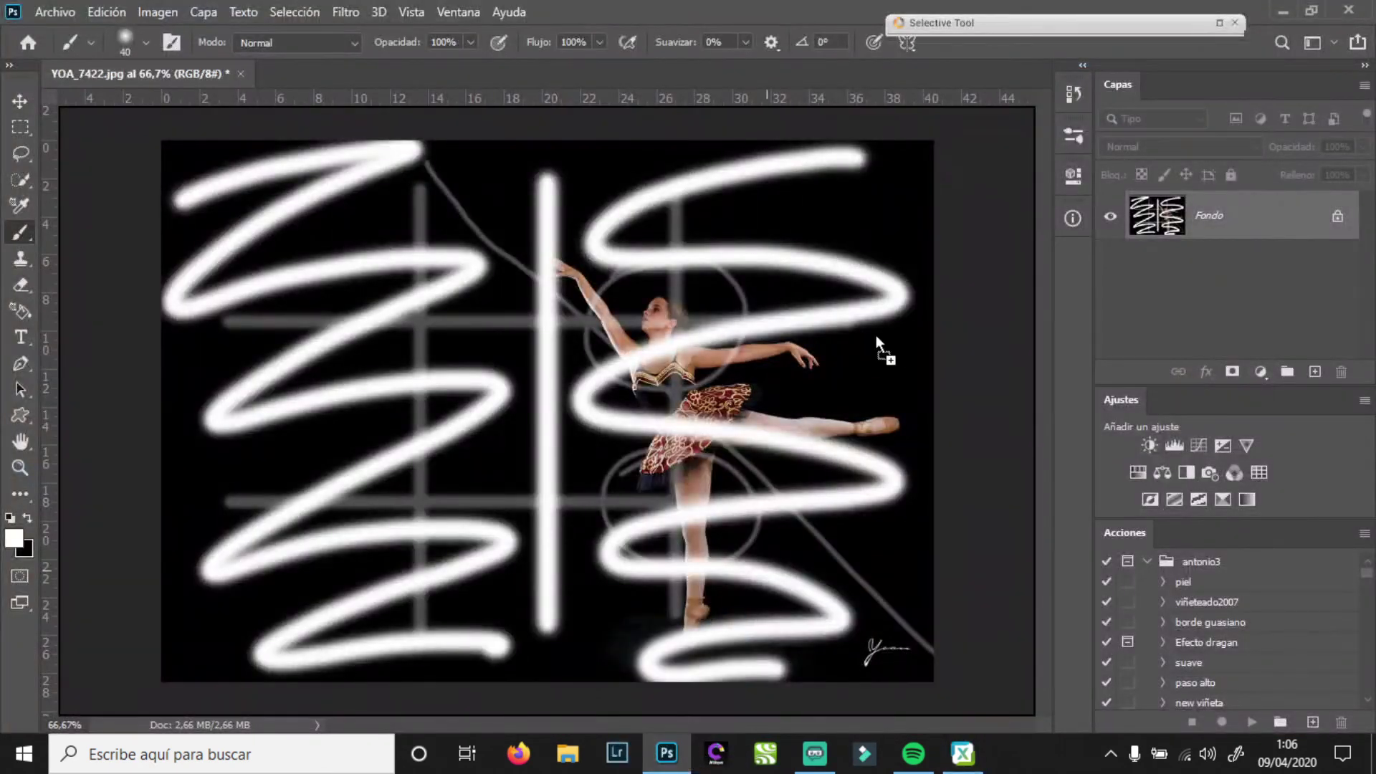
drag(957, 129, 750, 75)
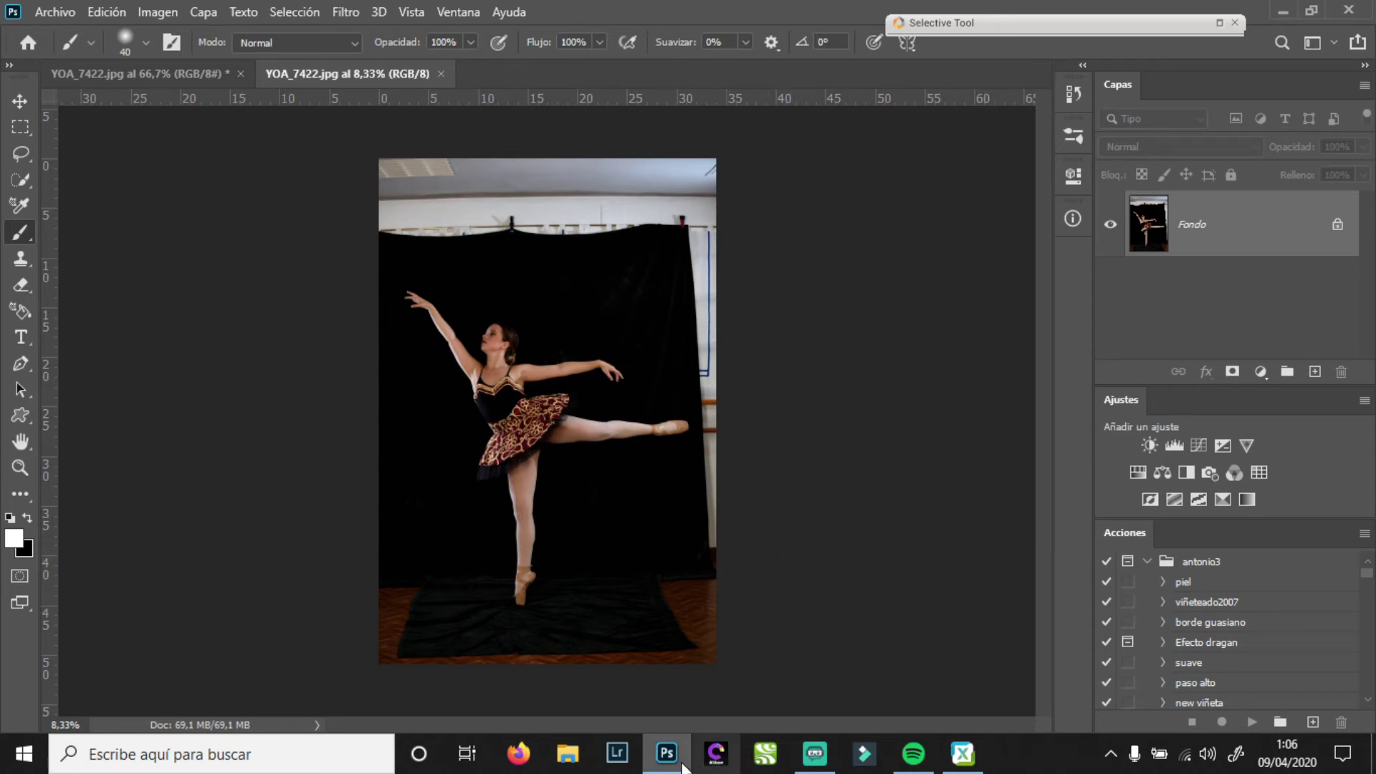
Check the dancer's New Folder, NKSC_PARAM and reveladas folders in the photo manager, and return to the uncropped photo in Photoshop
click(963, 754)
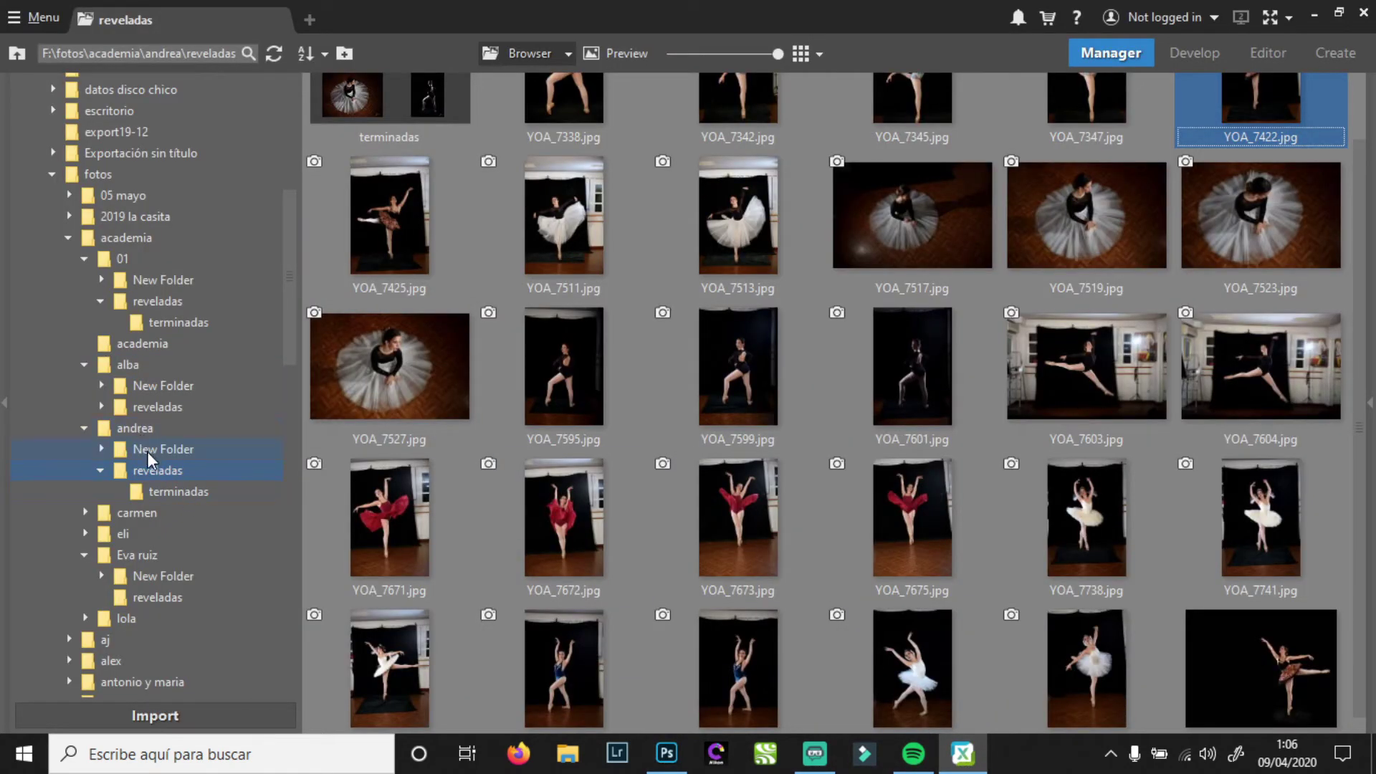
click(143, 429)
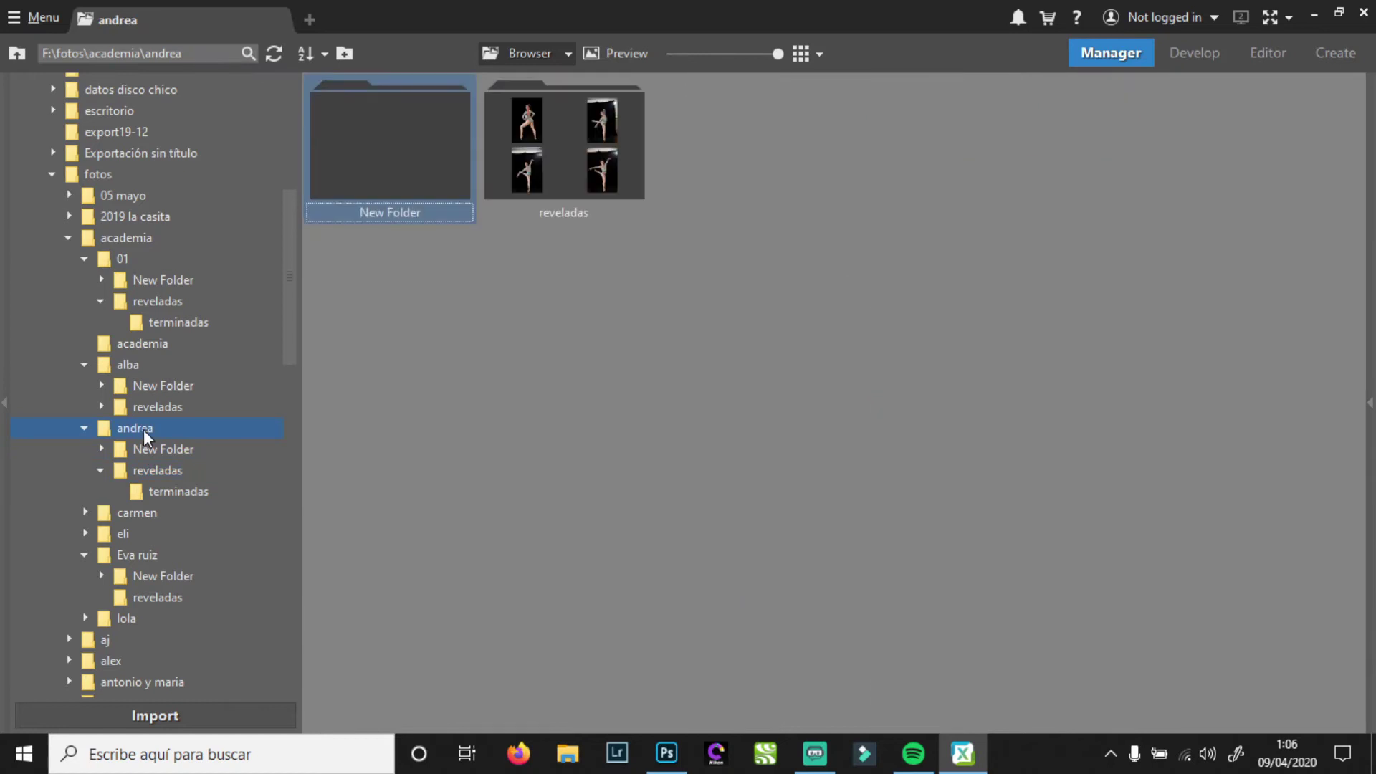
click(146, 449)
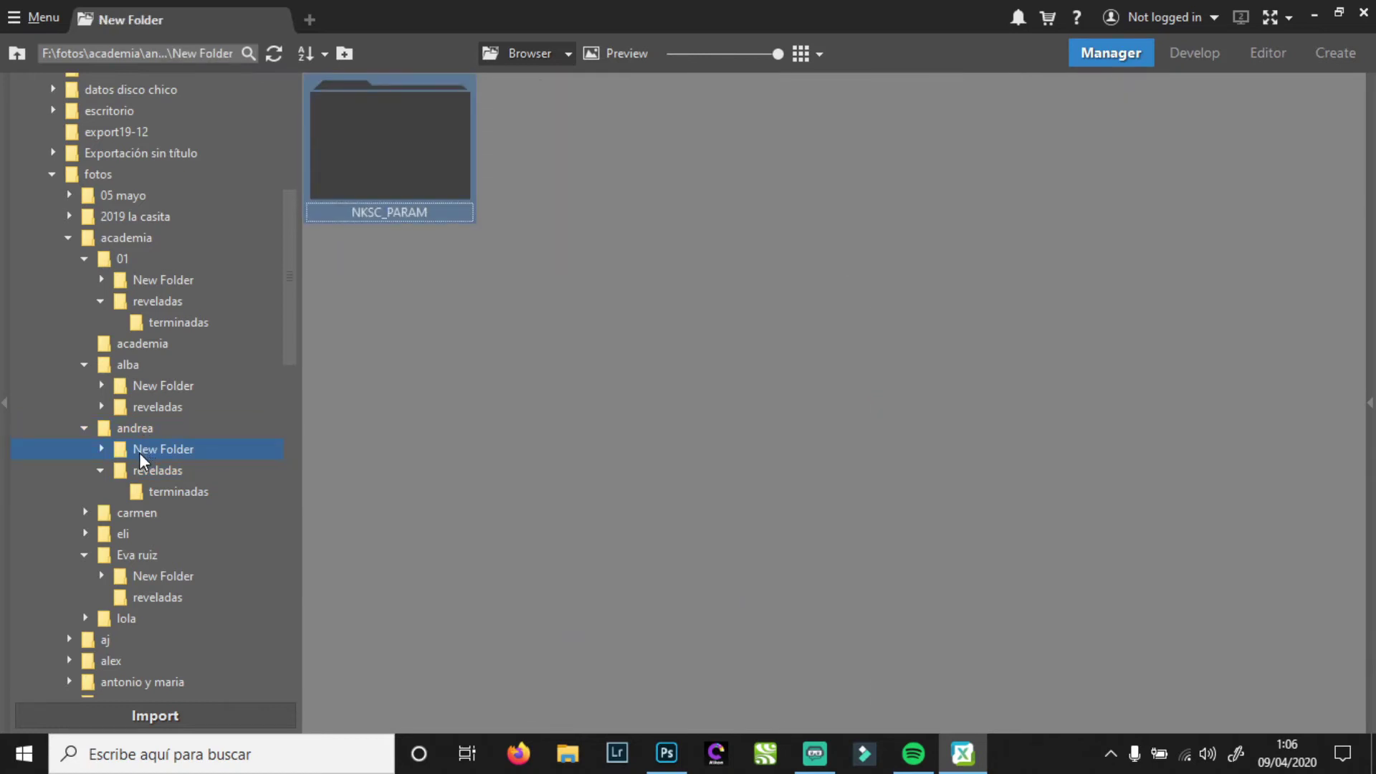
click(101, 449)
click(159, 470)
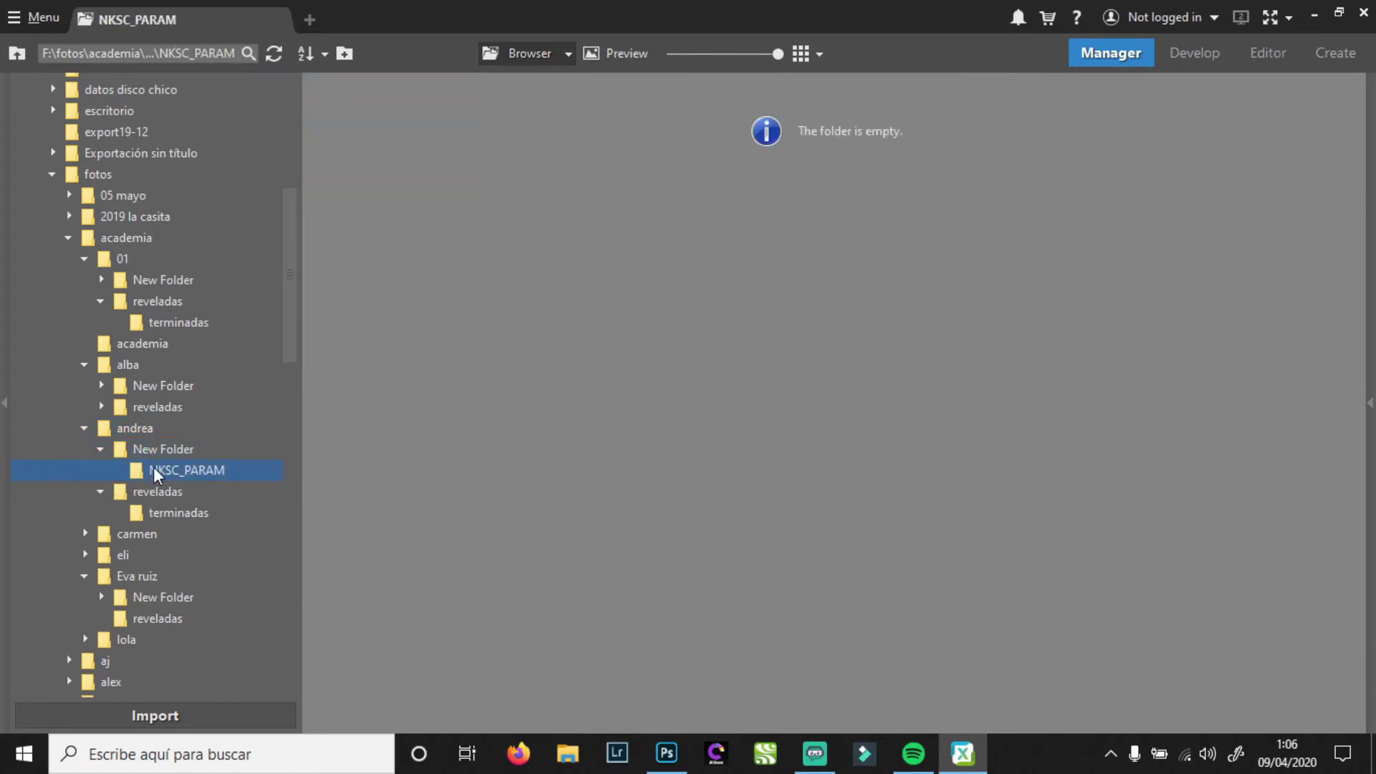
click(141, 434)
click(152, 491)
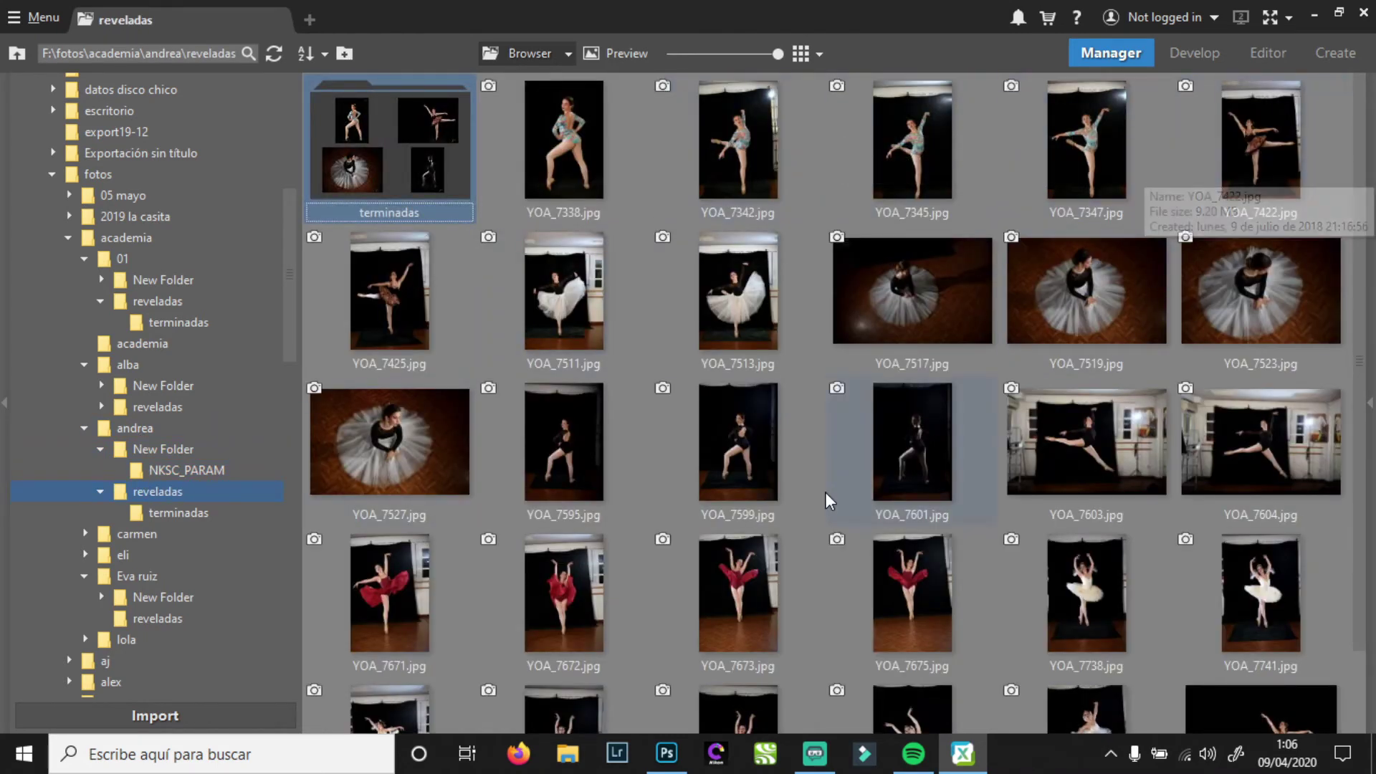
click(670, 752)
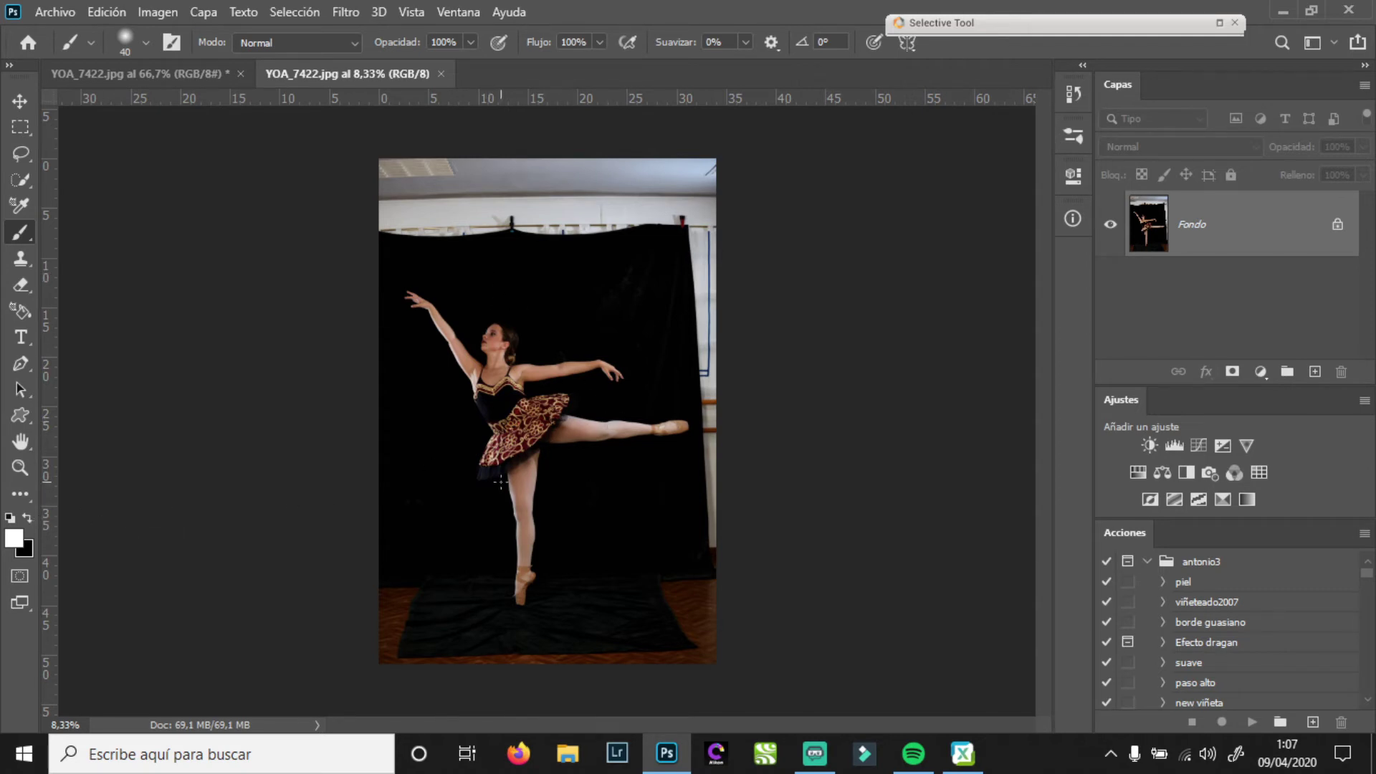
Crop the ballet photo to a landscape frame, extending the black canvas beside the dancer's raised arm, trimming top and bottom, and straightening it slightly
key(c)
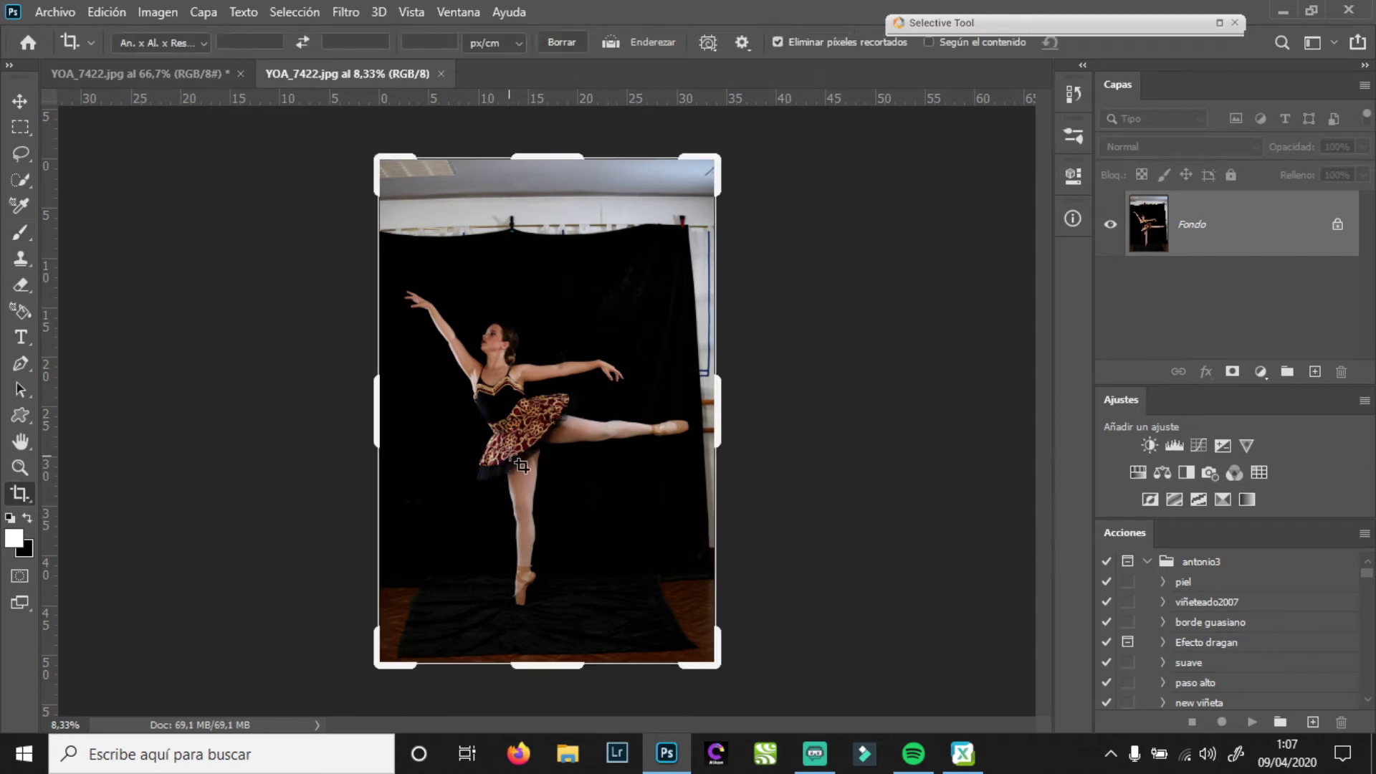
drag(377, 405, 337, 339)
drag(549, 157, 551, 179)
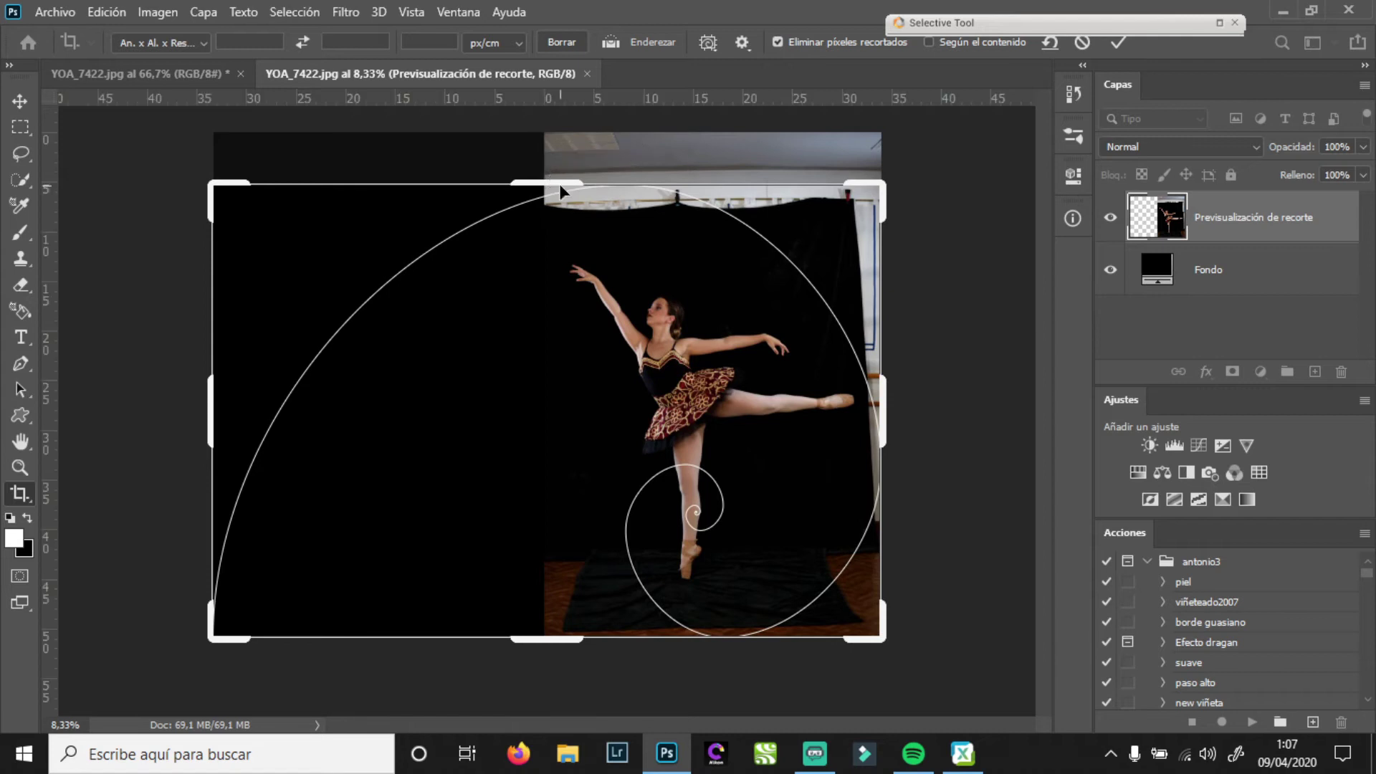
drag(554, 647, 552, 623)
drag(957, 262, 972, 277)
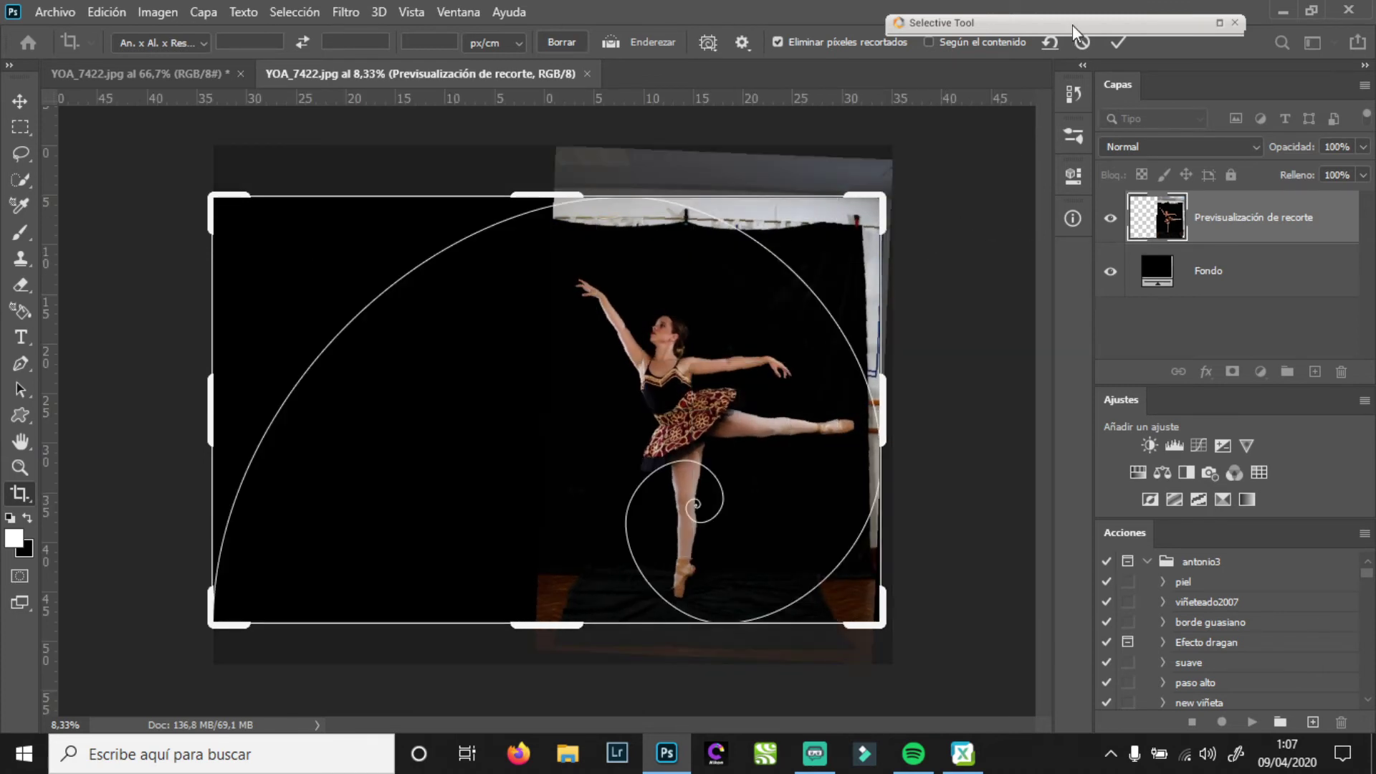
click(1120, 43)
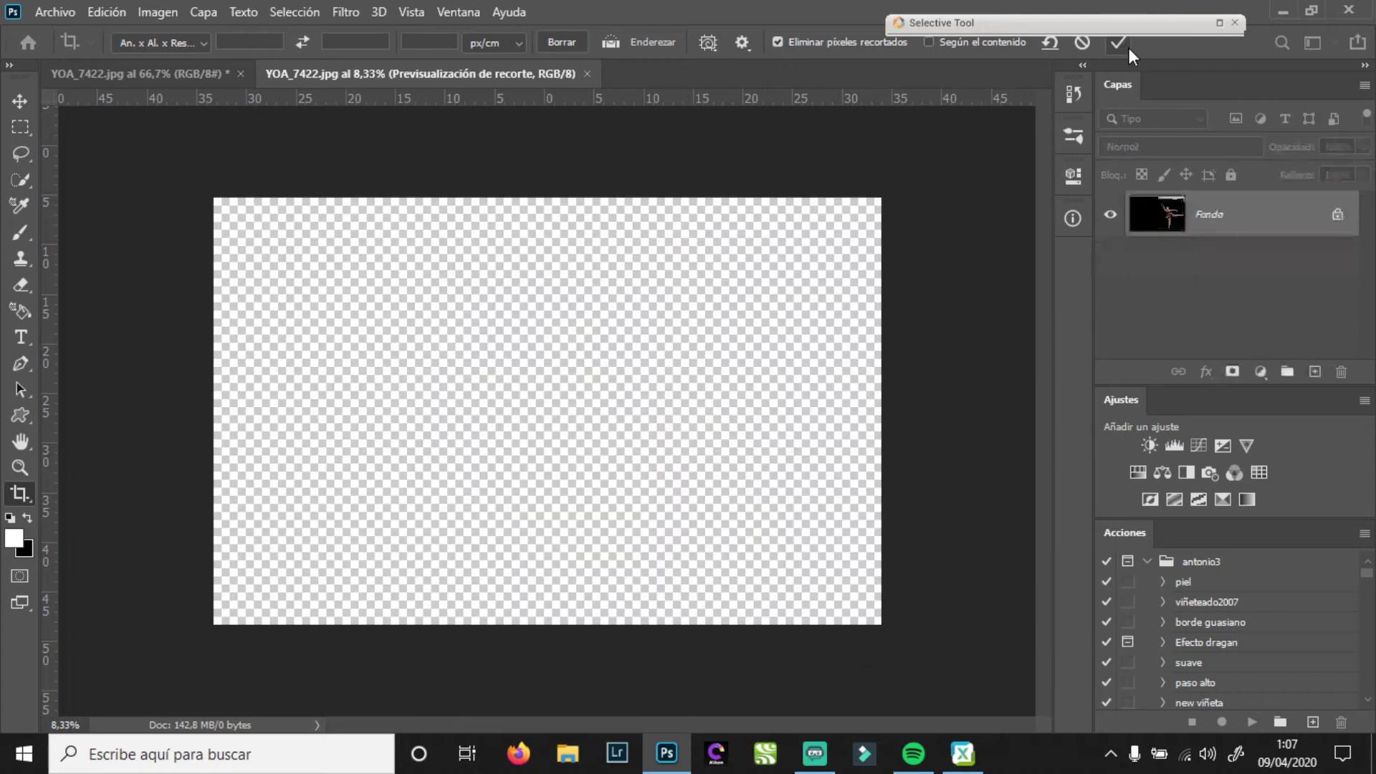
Paint black over the wall, floor and backdrop edges around the dancer with a brush enlarged to 800 px
key(b)
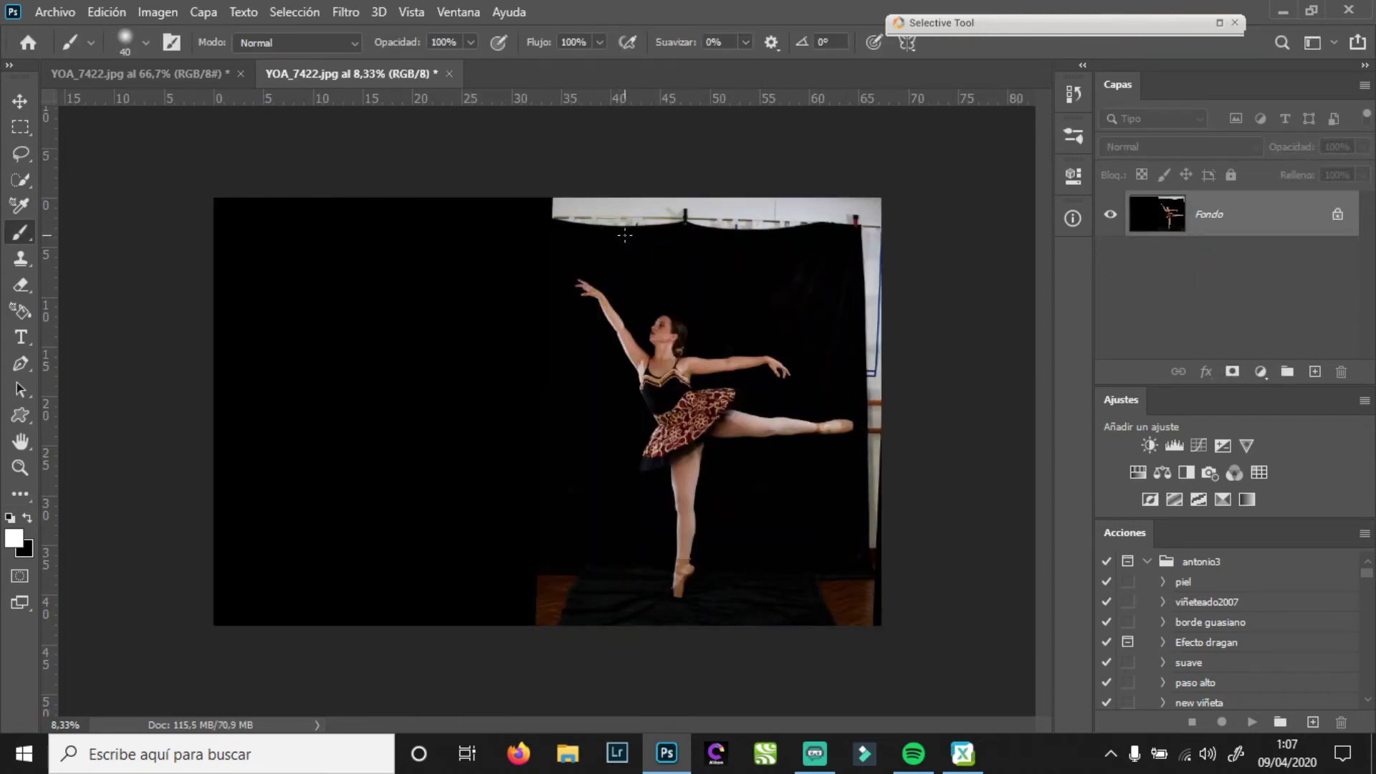
key(x)
key(bracketright)
key(bracketright)
key(bracketright)
key(bracketright)
key(bracketright)
key(bracketright)
key(bracketright)
key(bracketright)
key(bracketright)
key(bracketright)
key(bracketright)
key(bracketright)
key(bracketright)
key(bracketright)
key(bracketright)
key(bracketright)
key(bracketright)
mouse_move(540, 208)
mouse_down()
mouse_move(896, 210)
mouse_move(569, 216)
mouse_move(847, 217)
mouse_move(878, 246)
mouse_move(873, 309)
mouse_move(908, 491)
mouse_move(890, 313)
mouse_move(874, 381)
mouse_move(886, 564)
mouse_move(846, 569)
mouse_move(833, 602)
mouse_move(882, 542)
mouse_move(867, 540)
mouse_move(893, 437)
mouse_move(888, 501)
mouse_move(806, 648)
mouse_move(638, 574)
mouse_move(547, 560)
mouse_move(537, 637)
mouse_move(581, 577)
mouse_move(563, 635)
mouse_up()
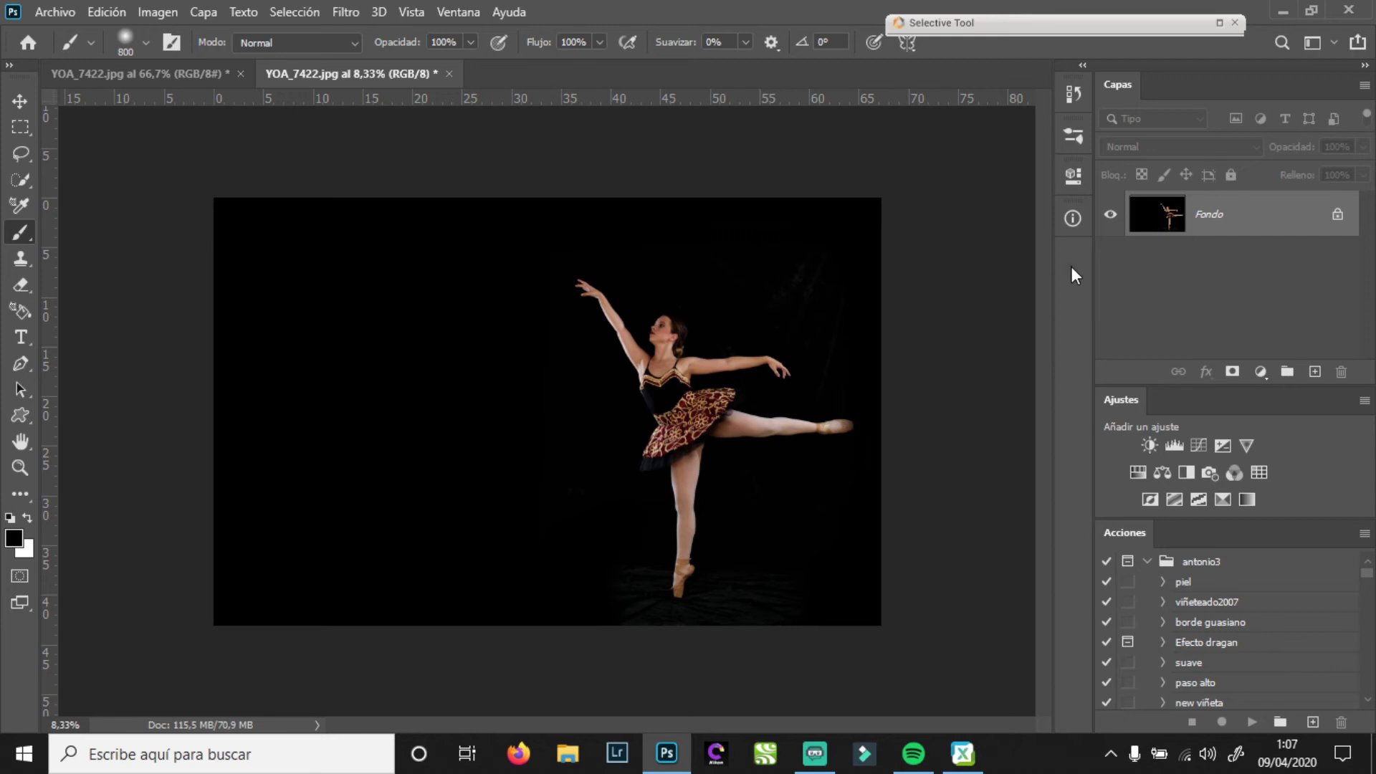
Compare the extended ballet photo with the annotated YOA_7422.jpg by switching between the two documents
click(222, 85)
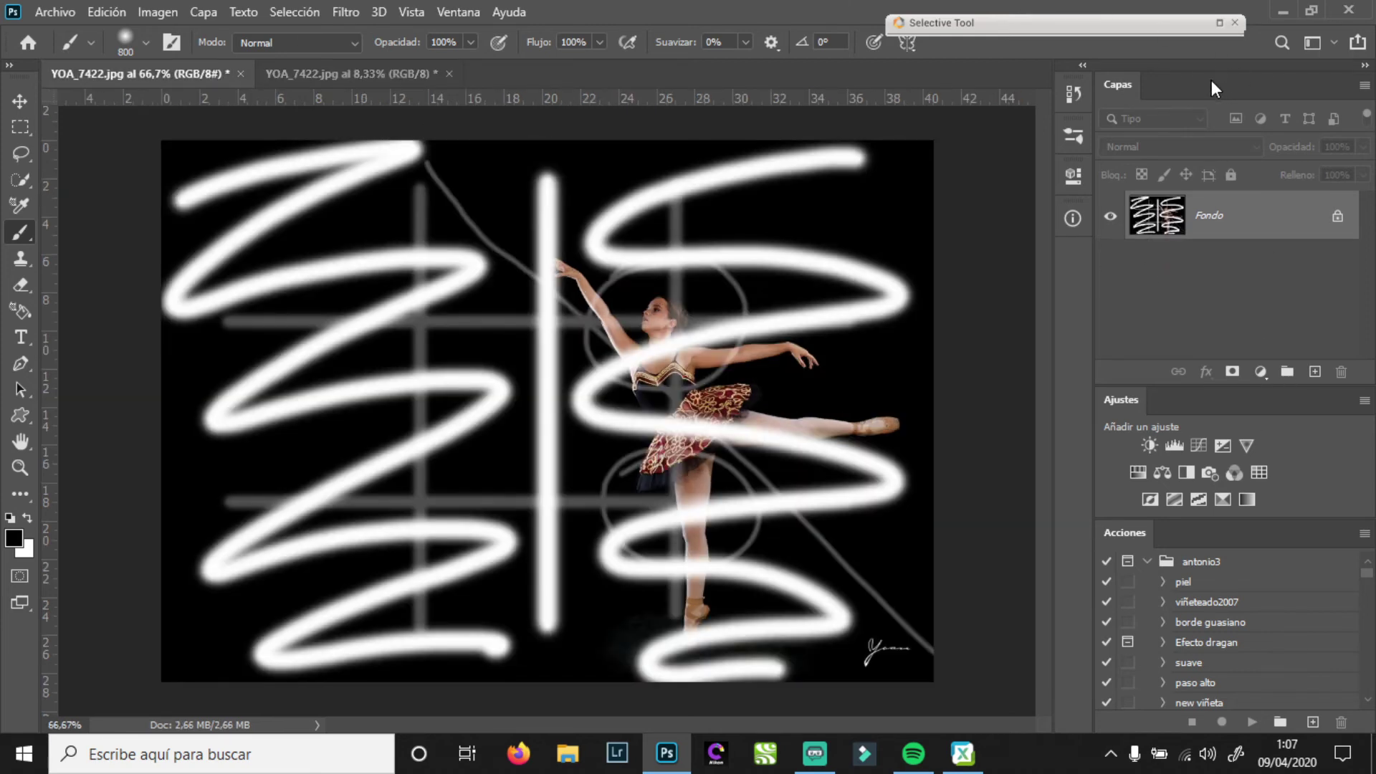
click(351, 74)
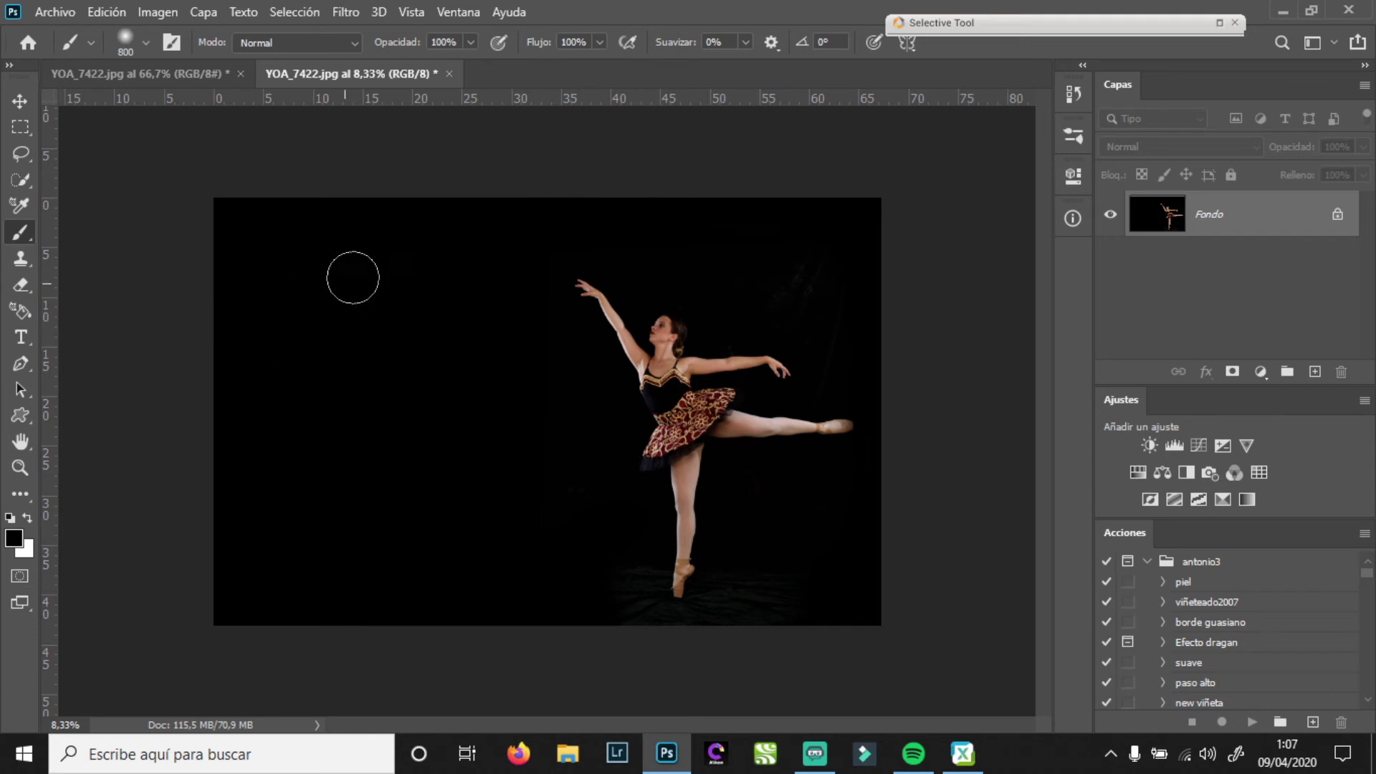
click(213, 72)
click(310, 71)
Compare the original and final history states of the extended ballet photo, and paint out the floor cloth around the dancer's foot
click(1073, 94)
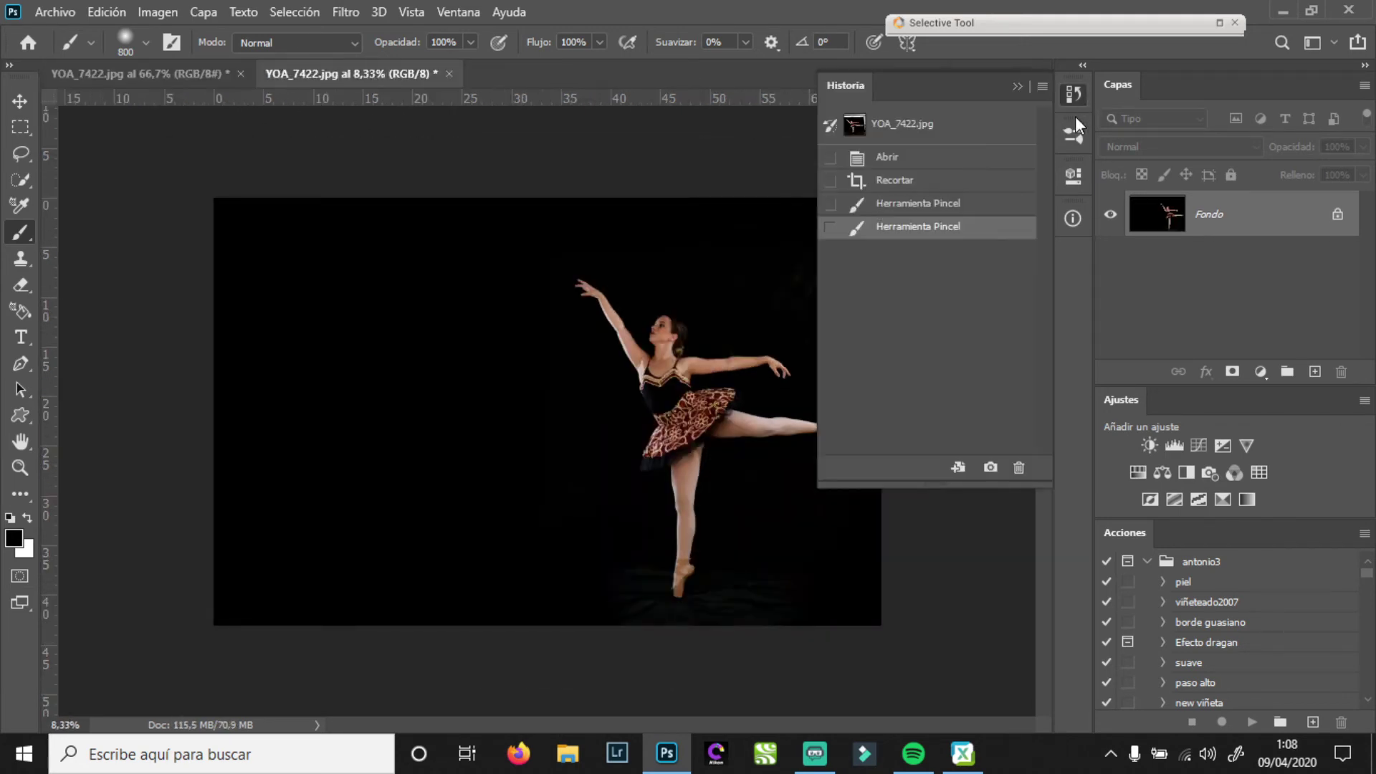
click(981, 129)
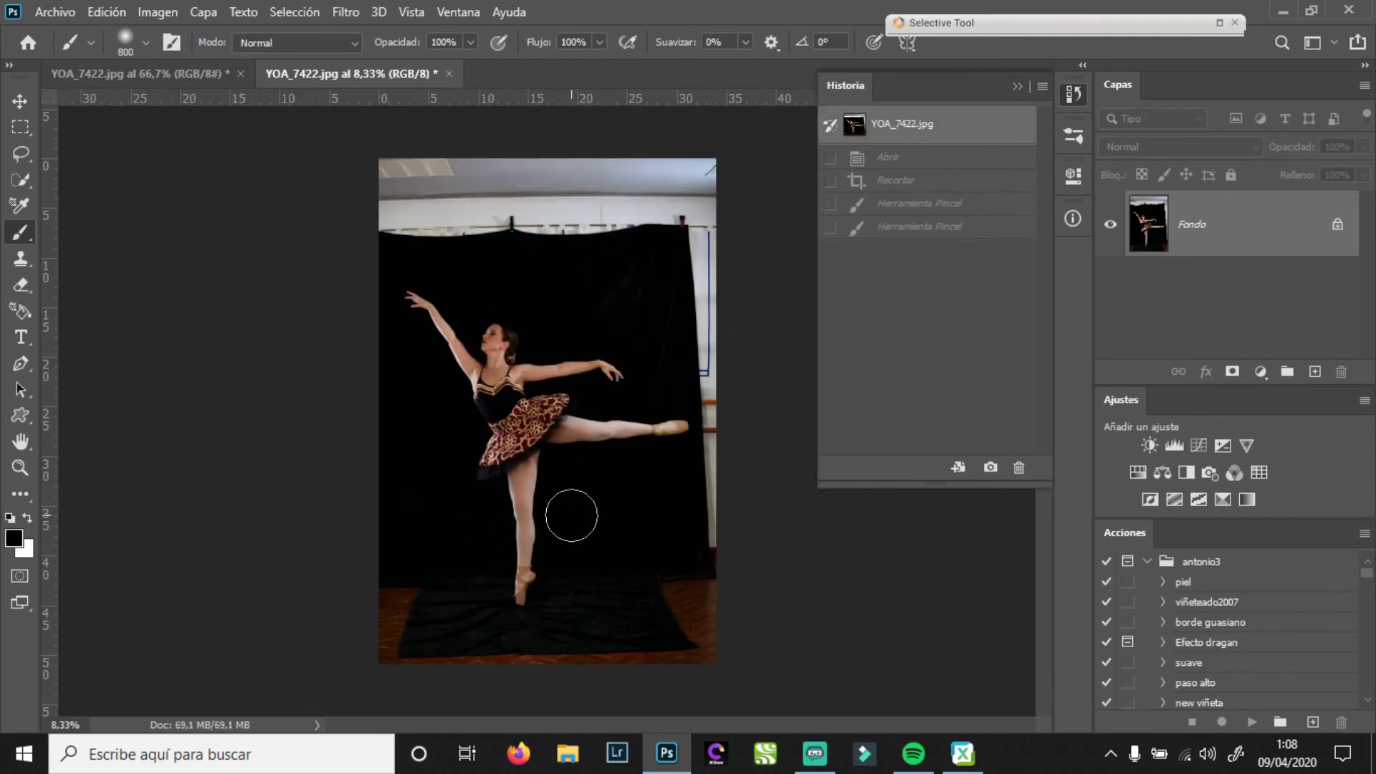
click(910, 231)
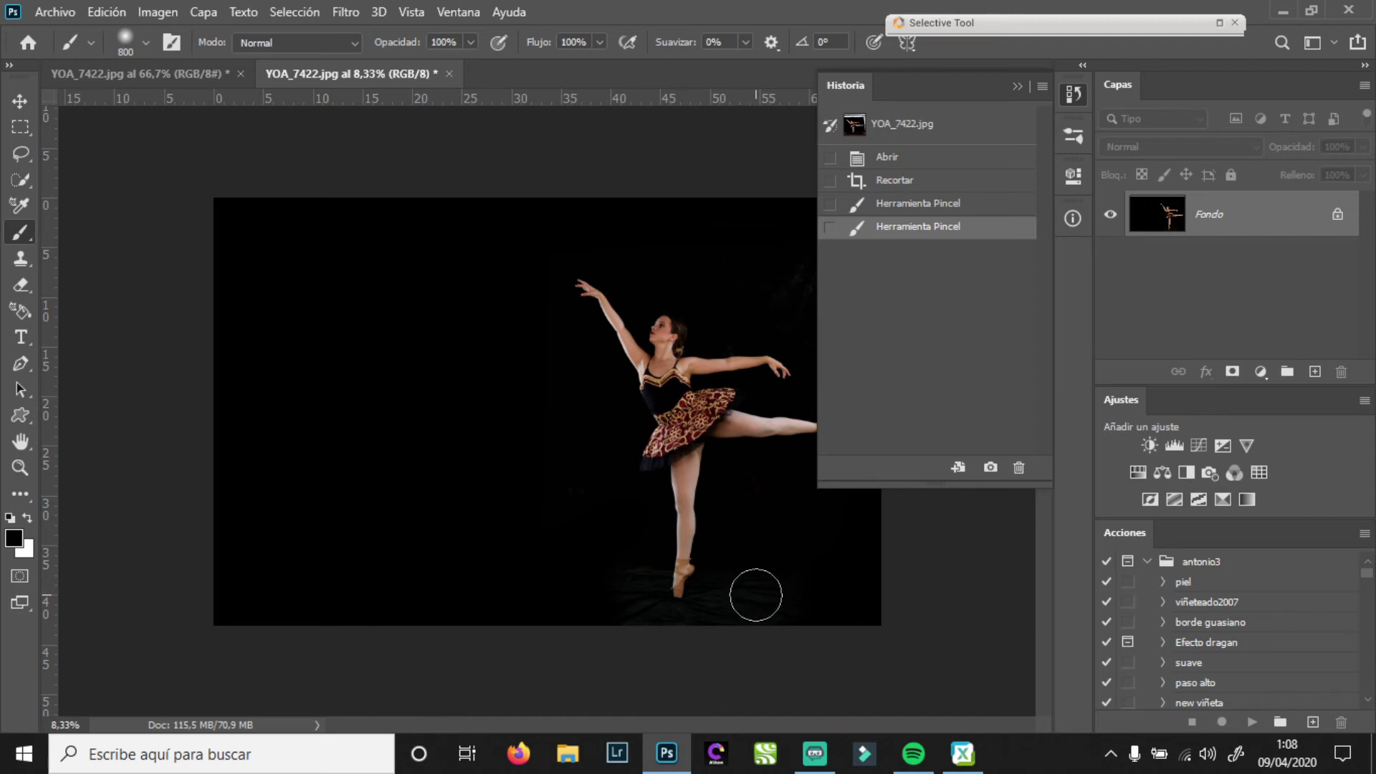
click(621, 588)
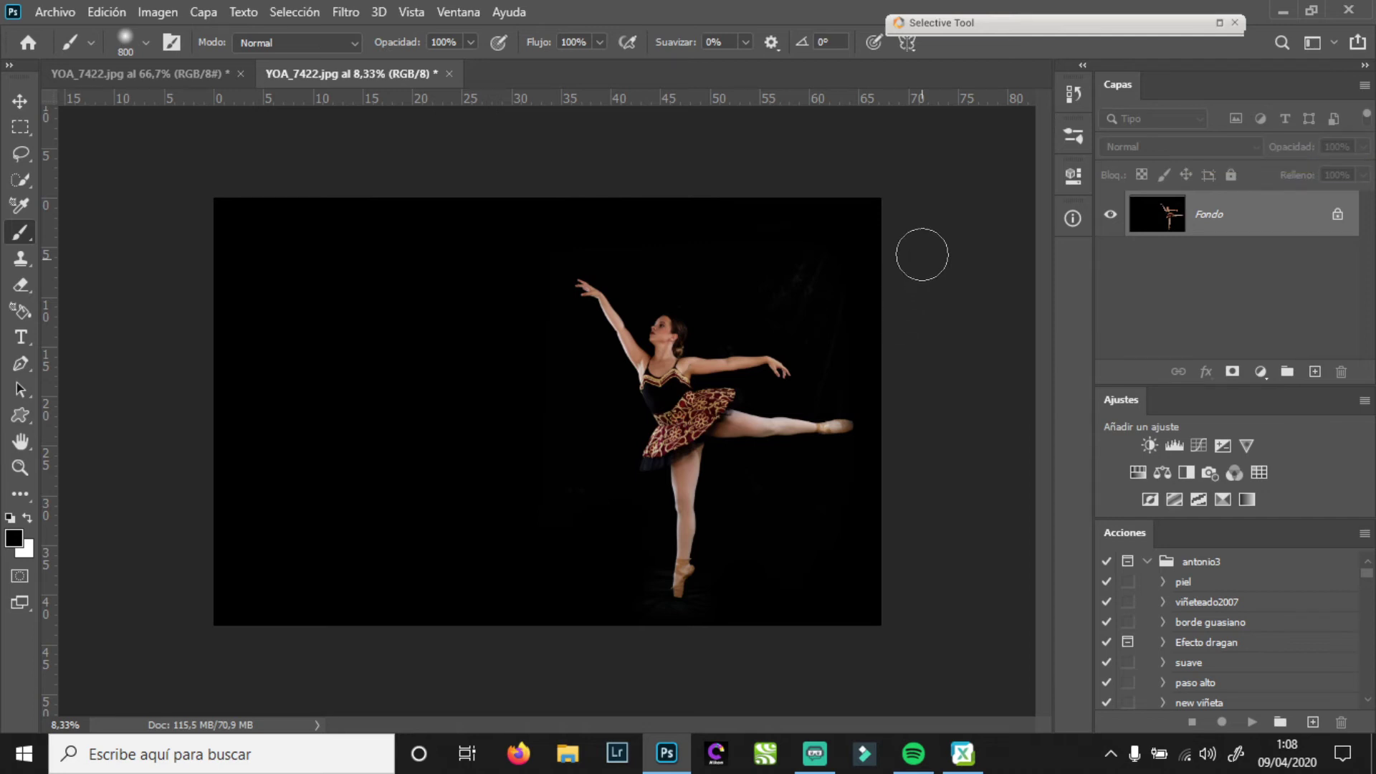
Close both YOA_7422.jpg documents without saving the changes
click(449, 75)
click(682, 294)
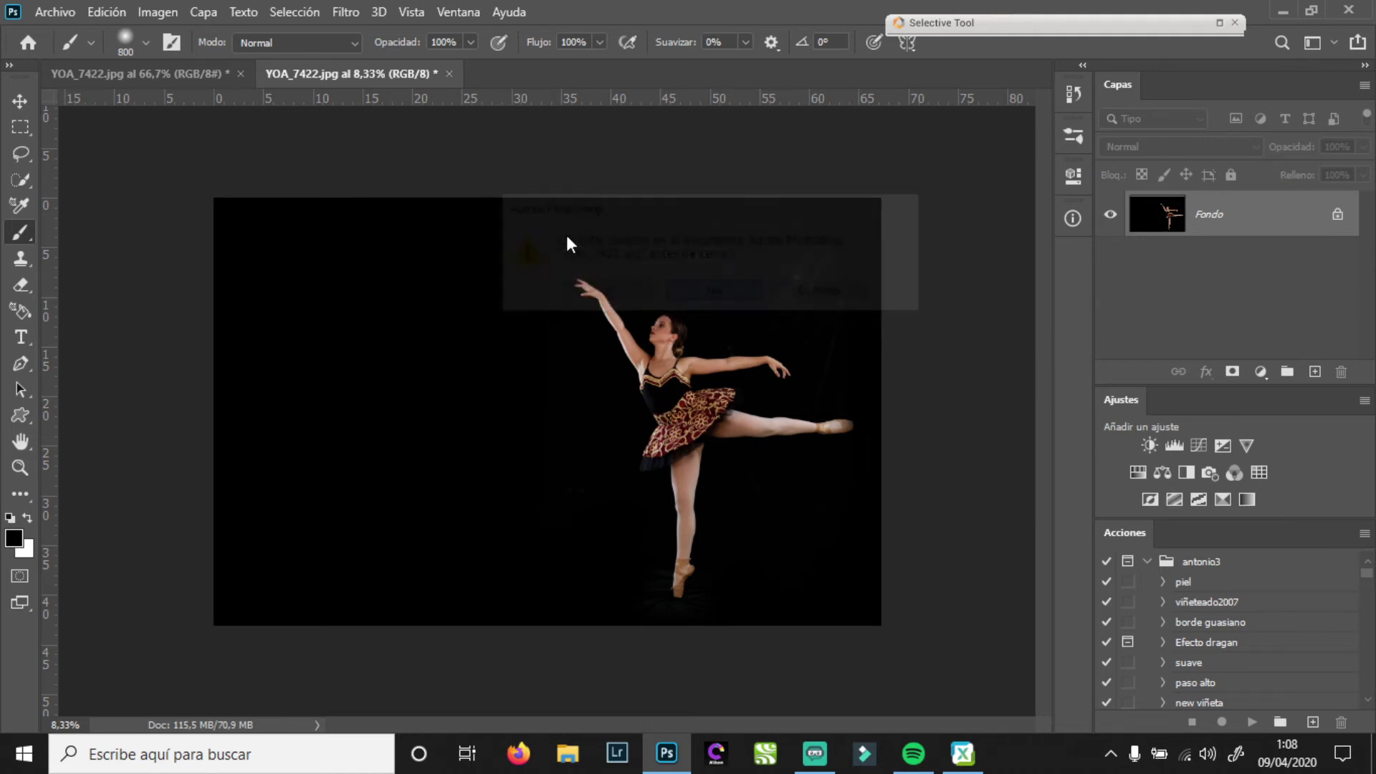
click(710, 295)
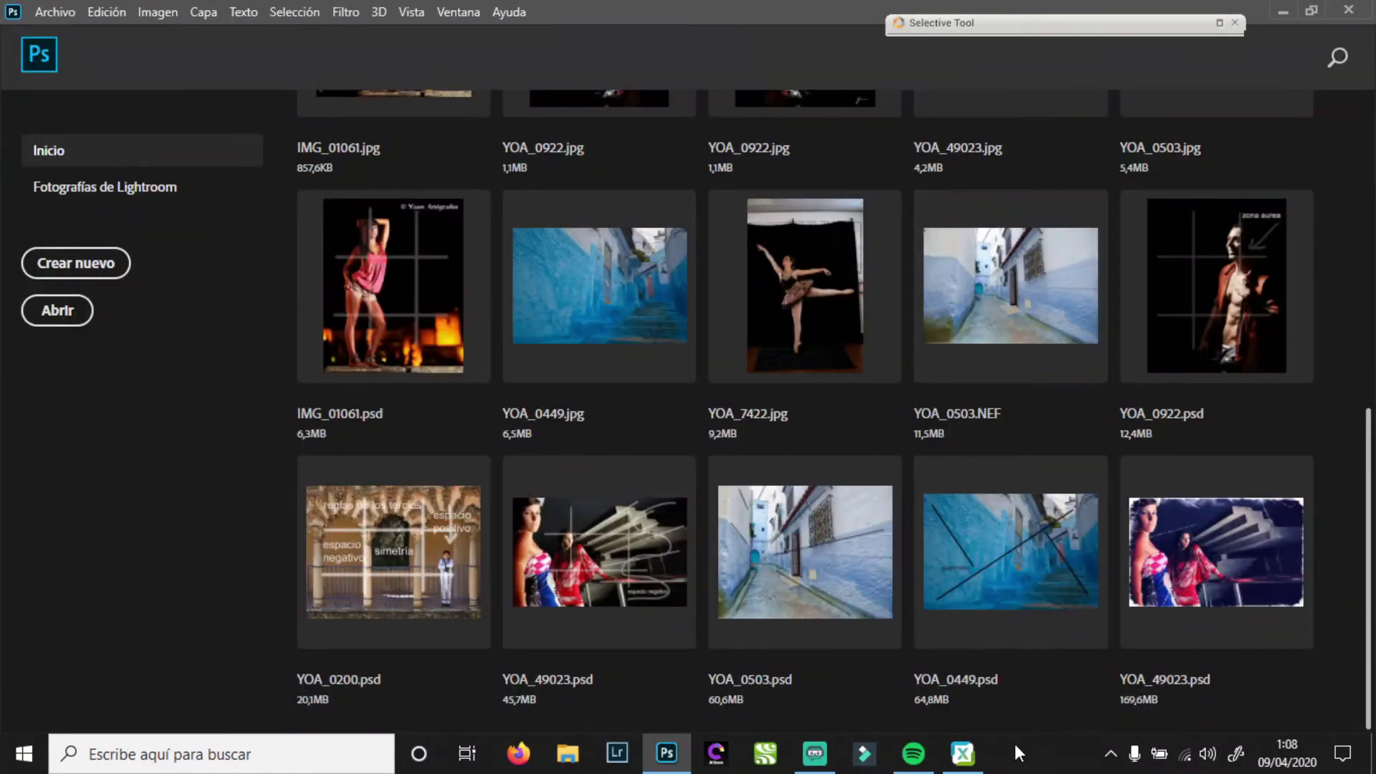
Find YOA8985.jpg in the fotos folder on the desktop using the photo manager and open it in Photoshop
click(963, 753)
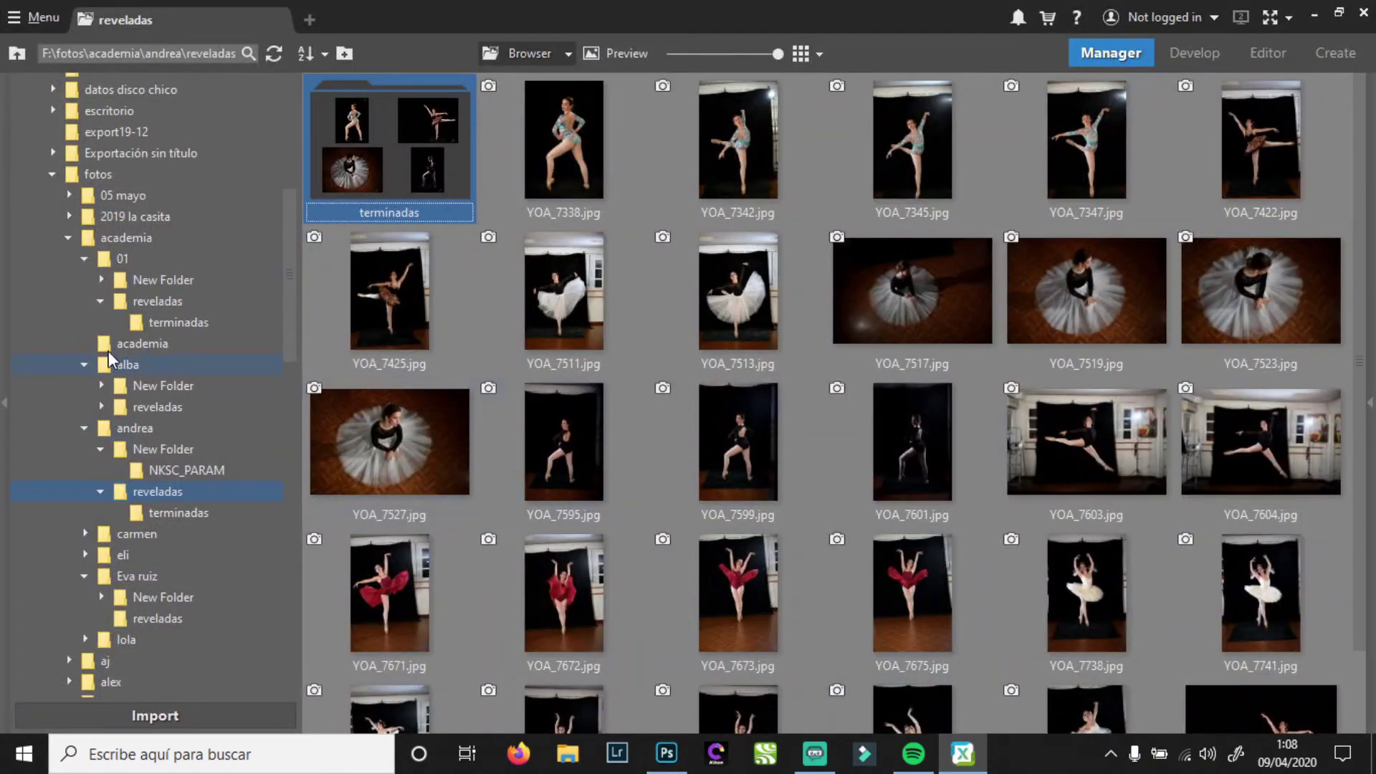
drag(284, 258, 276, 132)
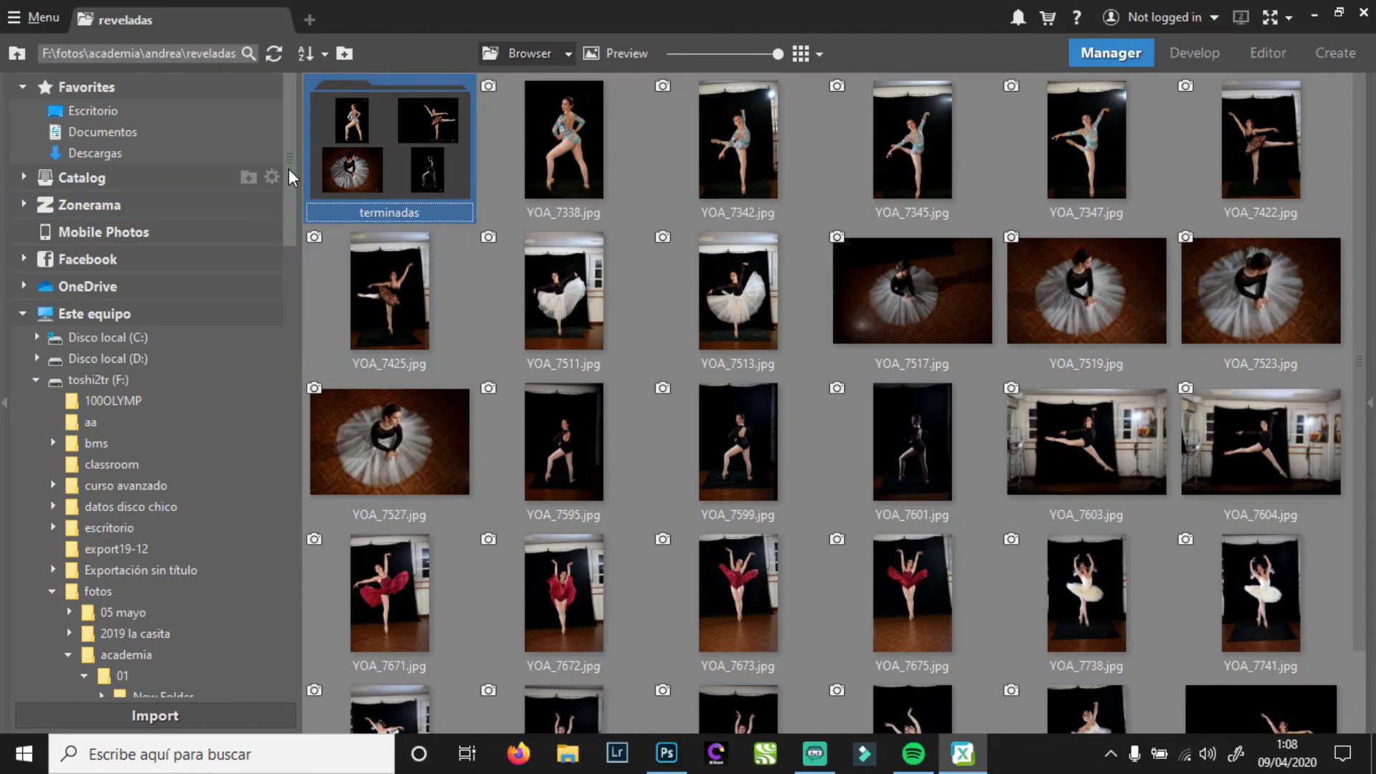
click(111, 109)
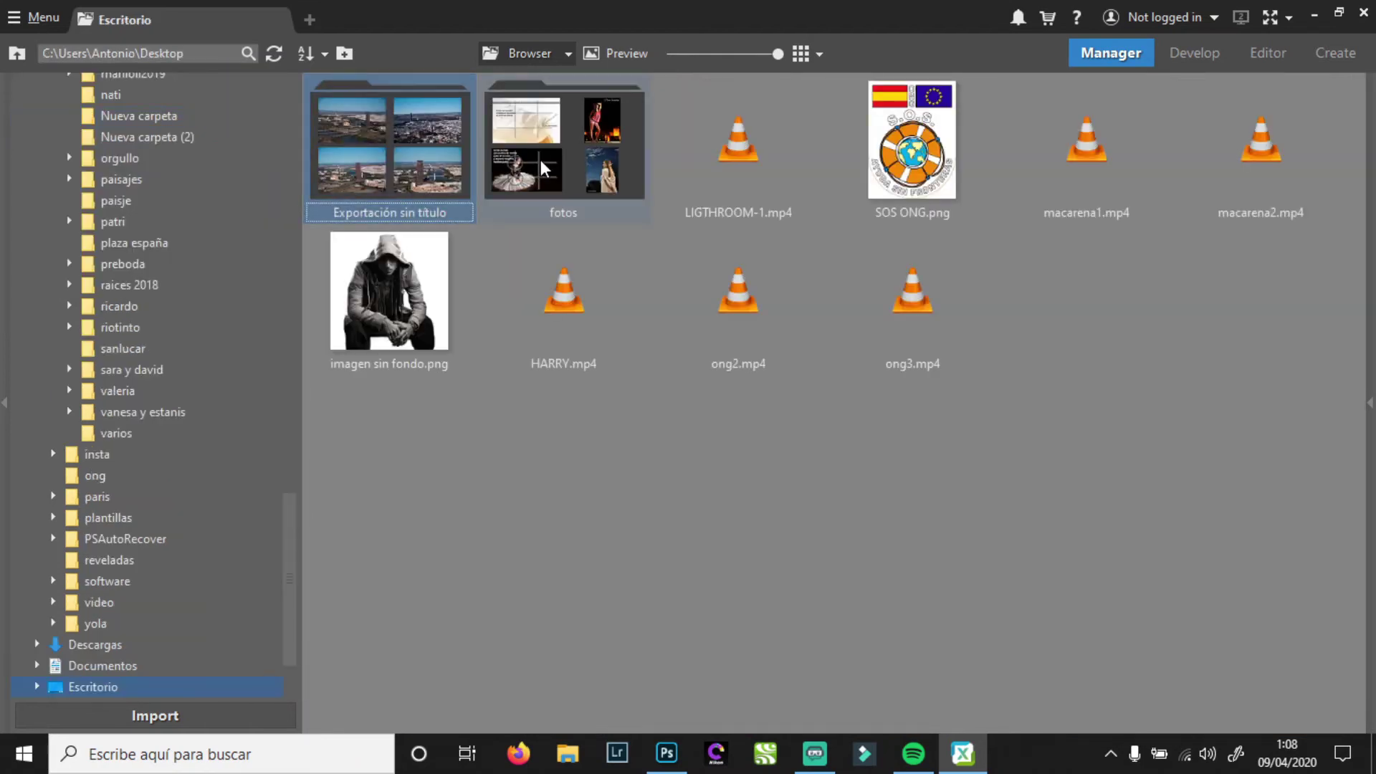
key(Return)
drag(1356, 211, 1366, 406)
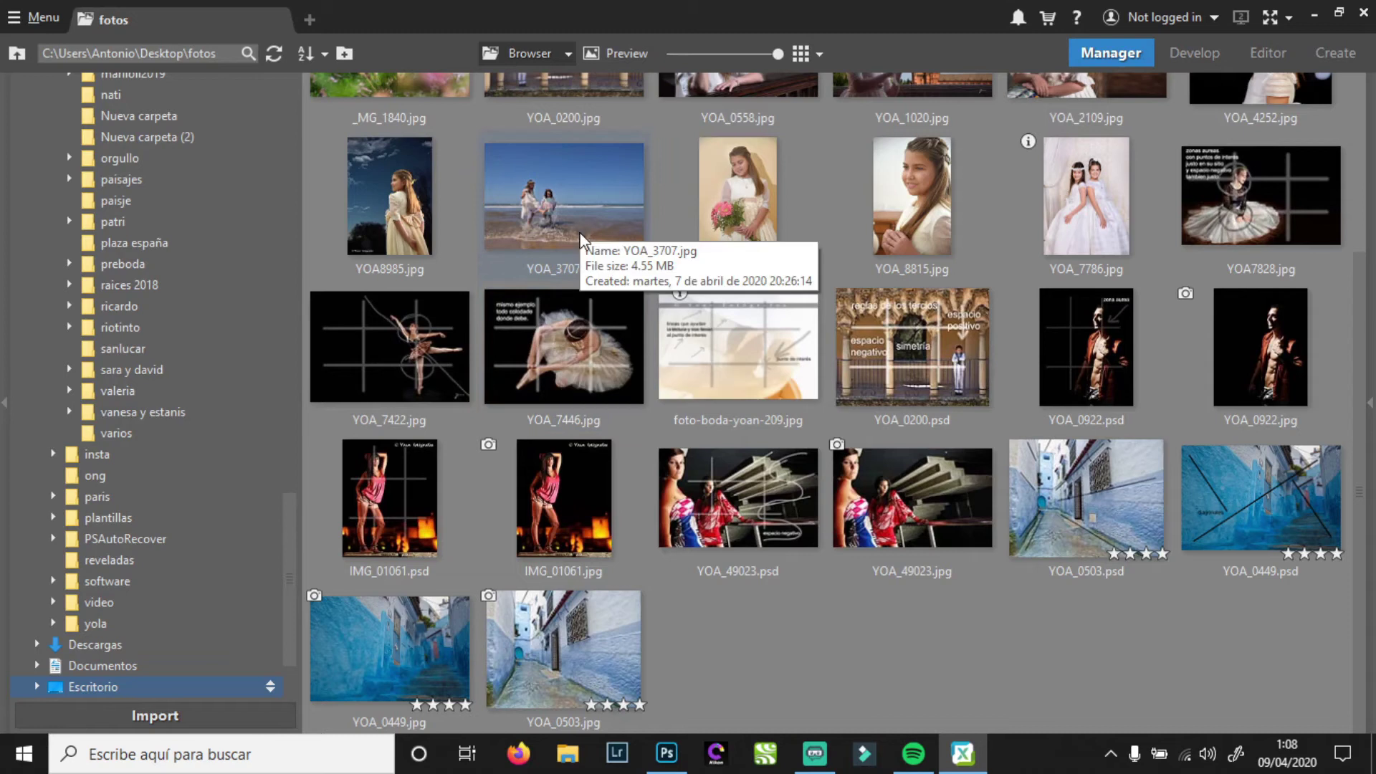
click(407, 215)
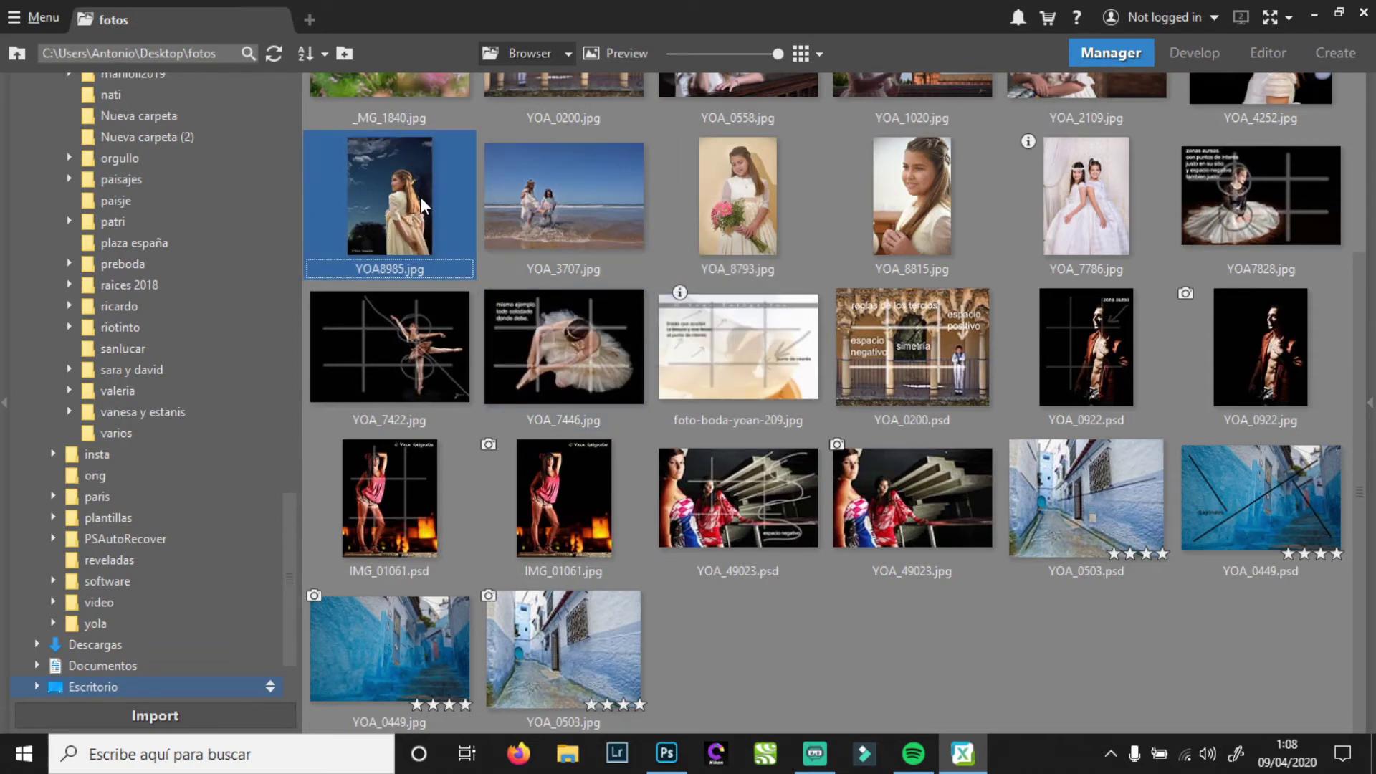
drag(402, 211, 930, 479)
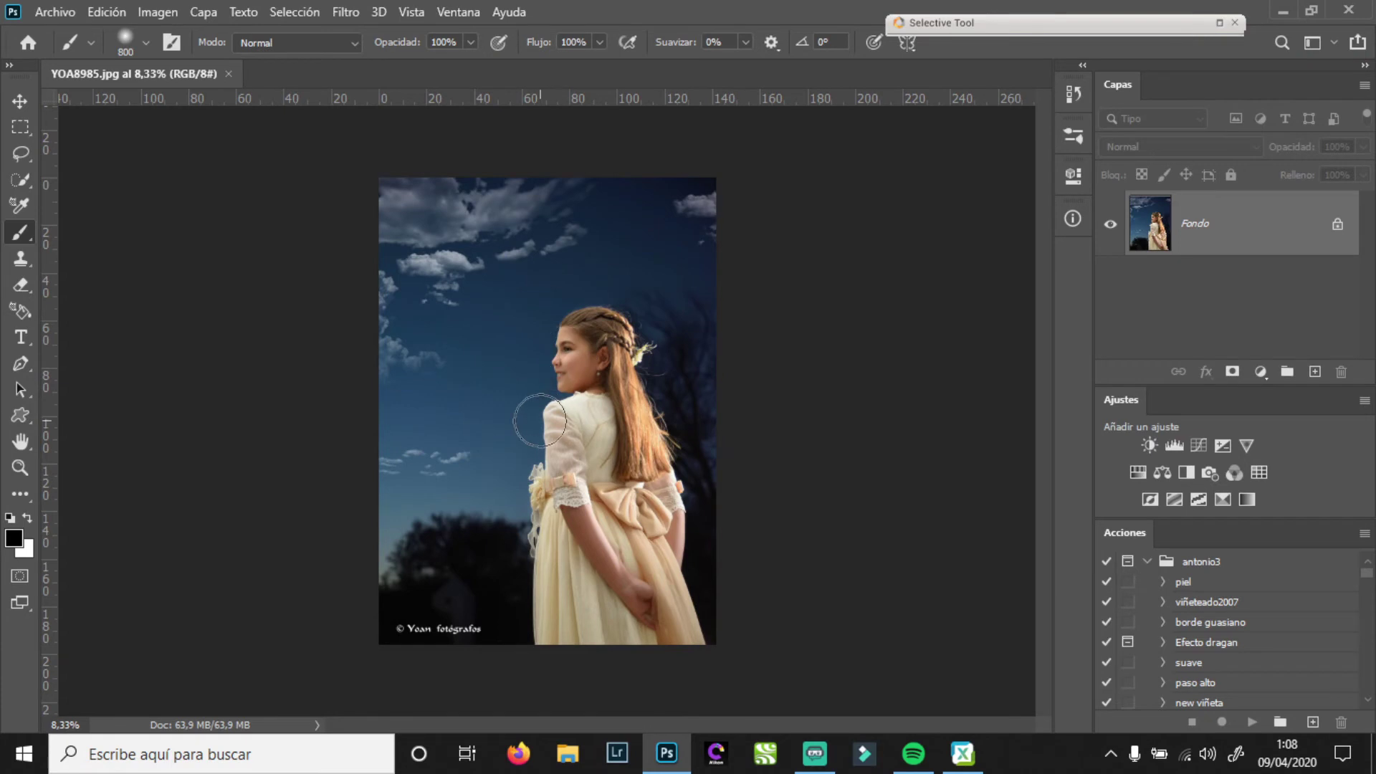
Display the rule-of-thirds crop overlay (Regla de los tercios) over the girl's night-sky portrait, keeping the full frame
key(c)
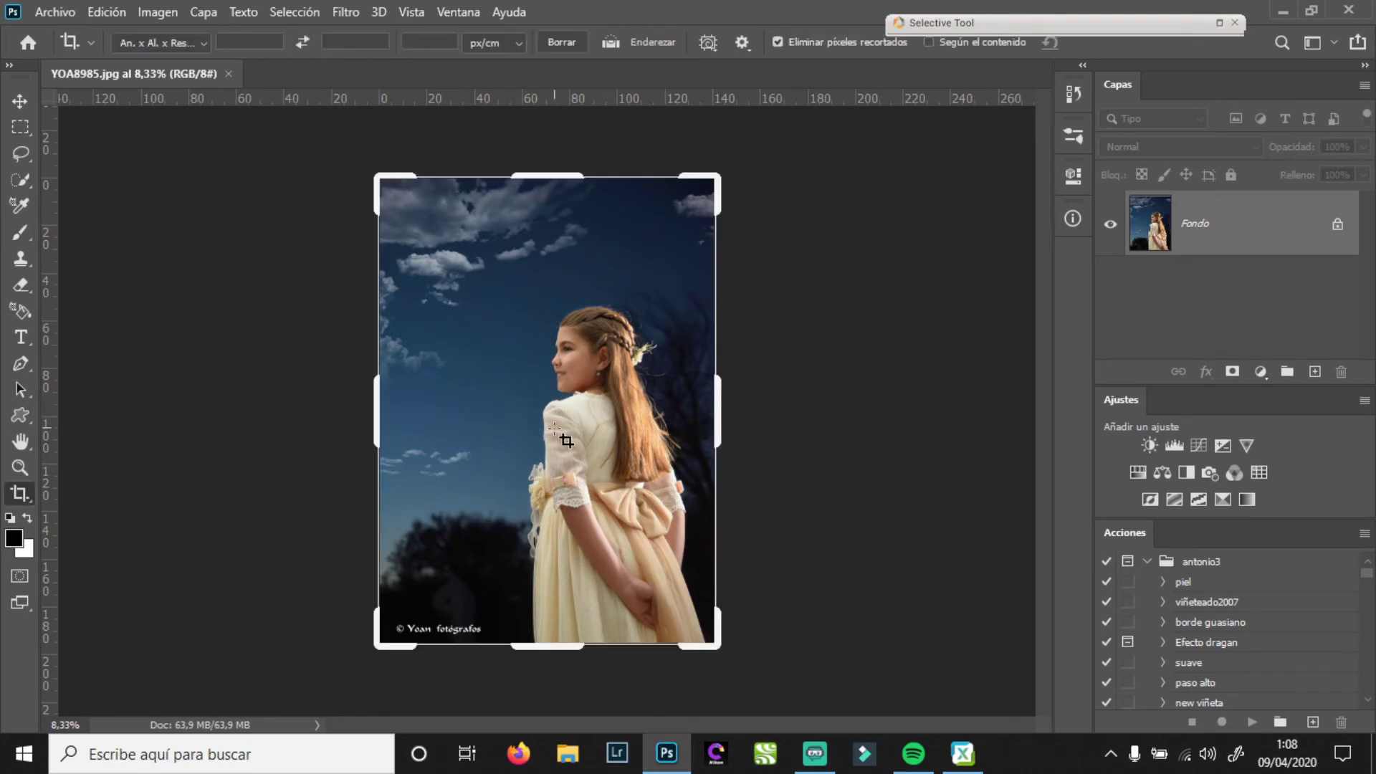
click(656, 416)
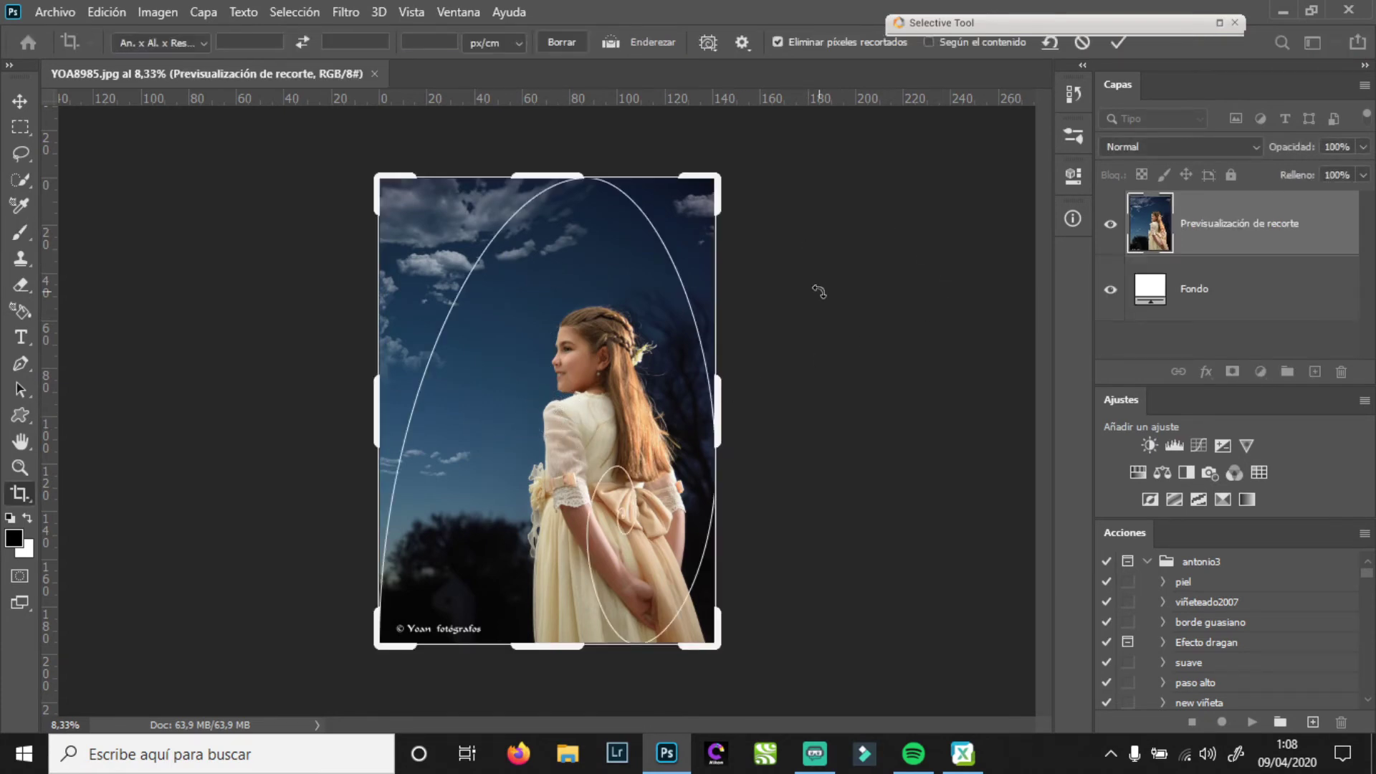
key(ctrl+plus)
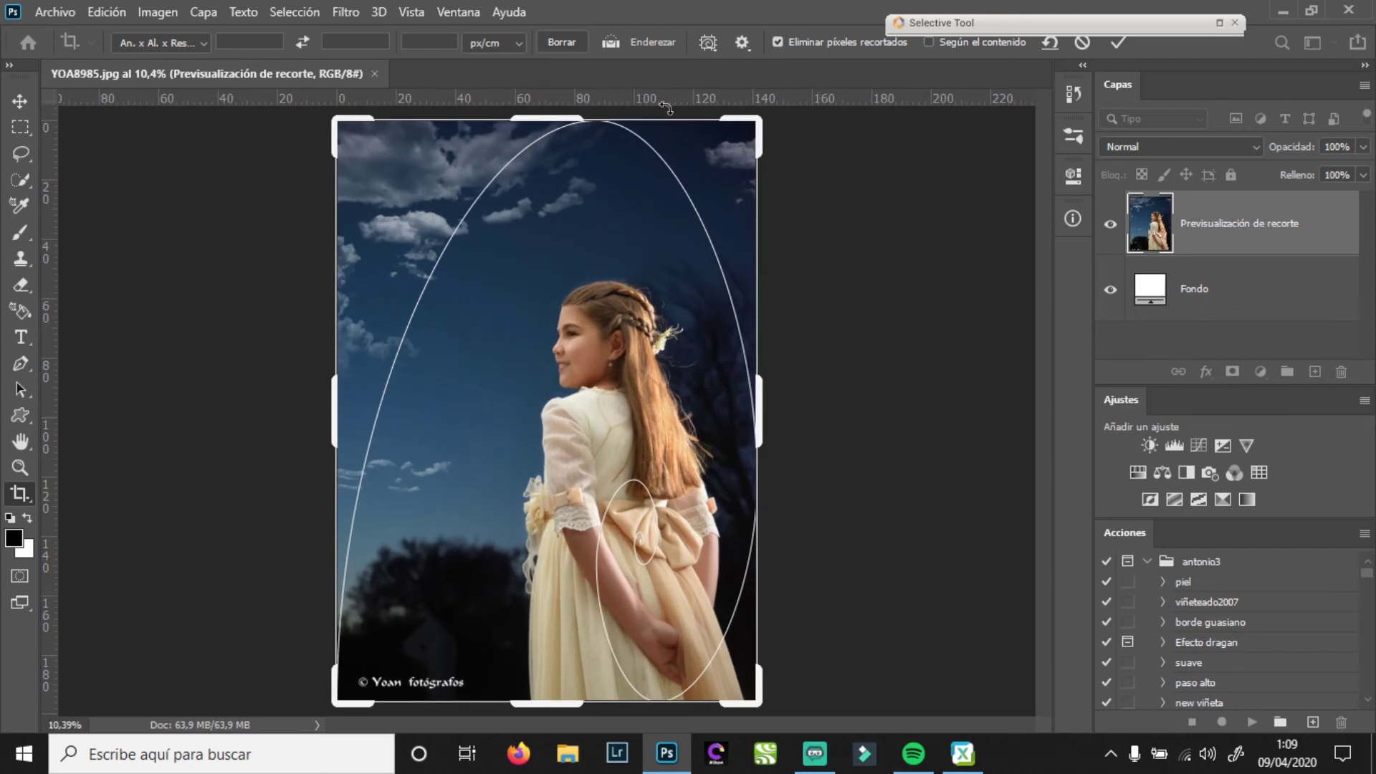
click(708, 43)
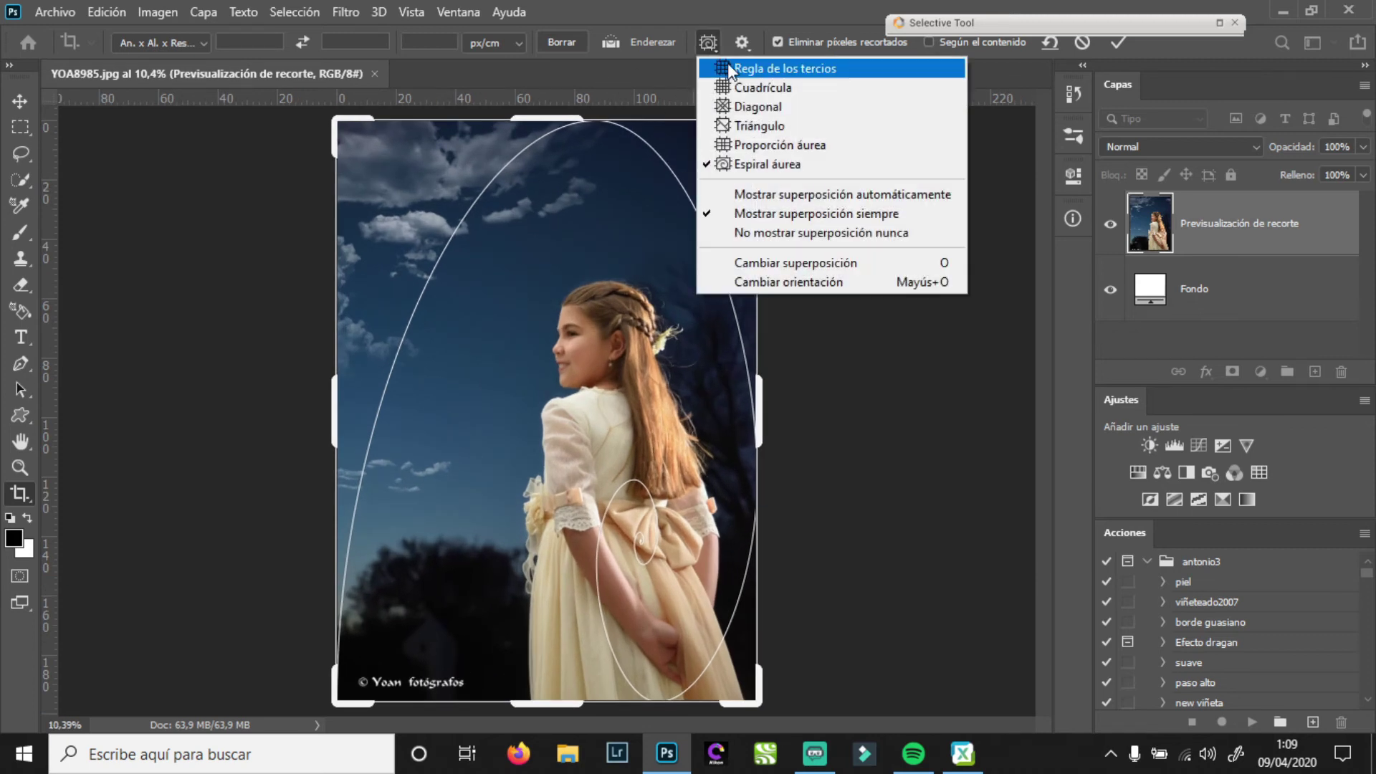
click(769, 70)
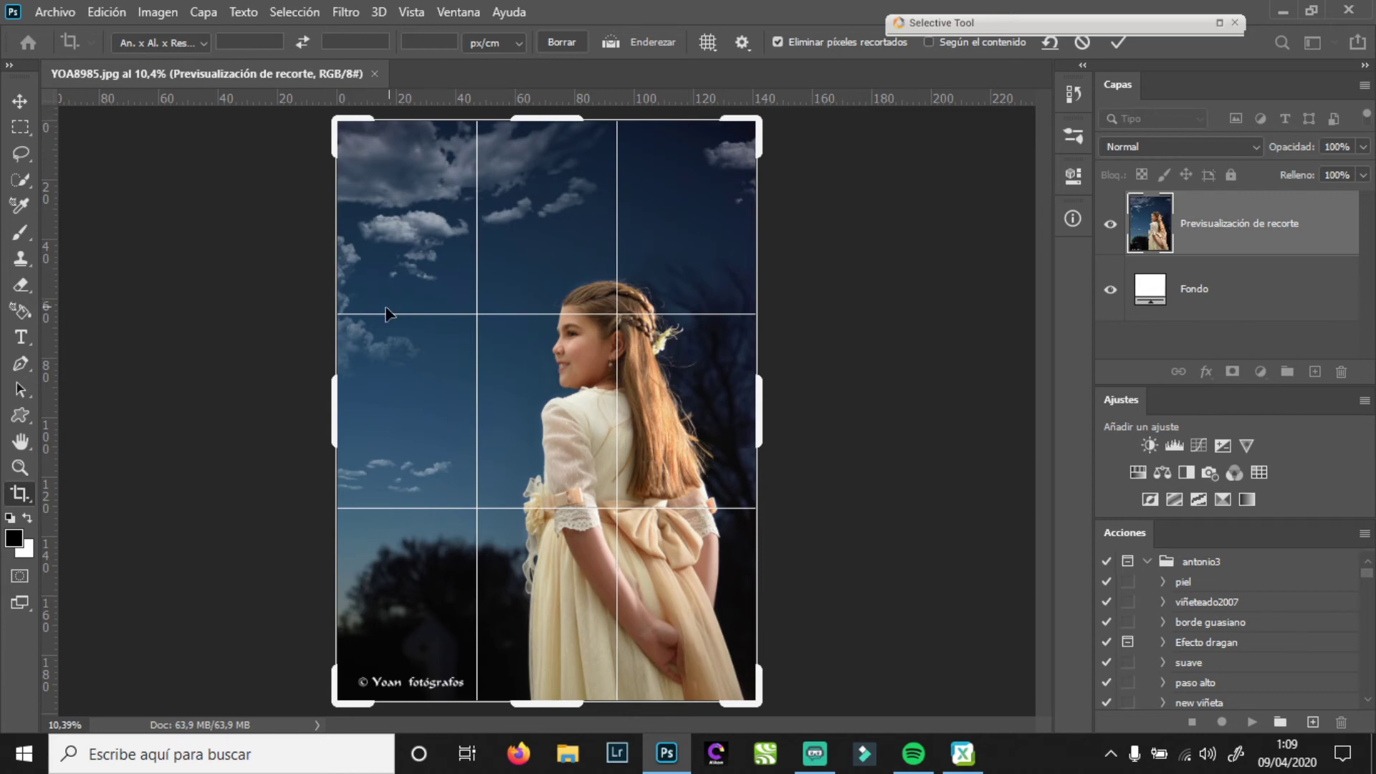
drag(551, 119, 587, 103)
key(Return)
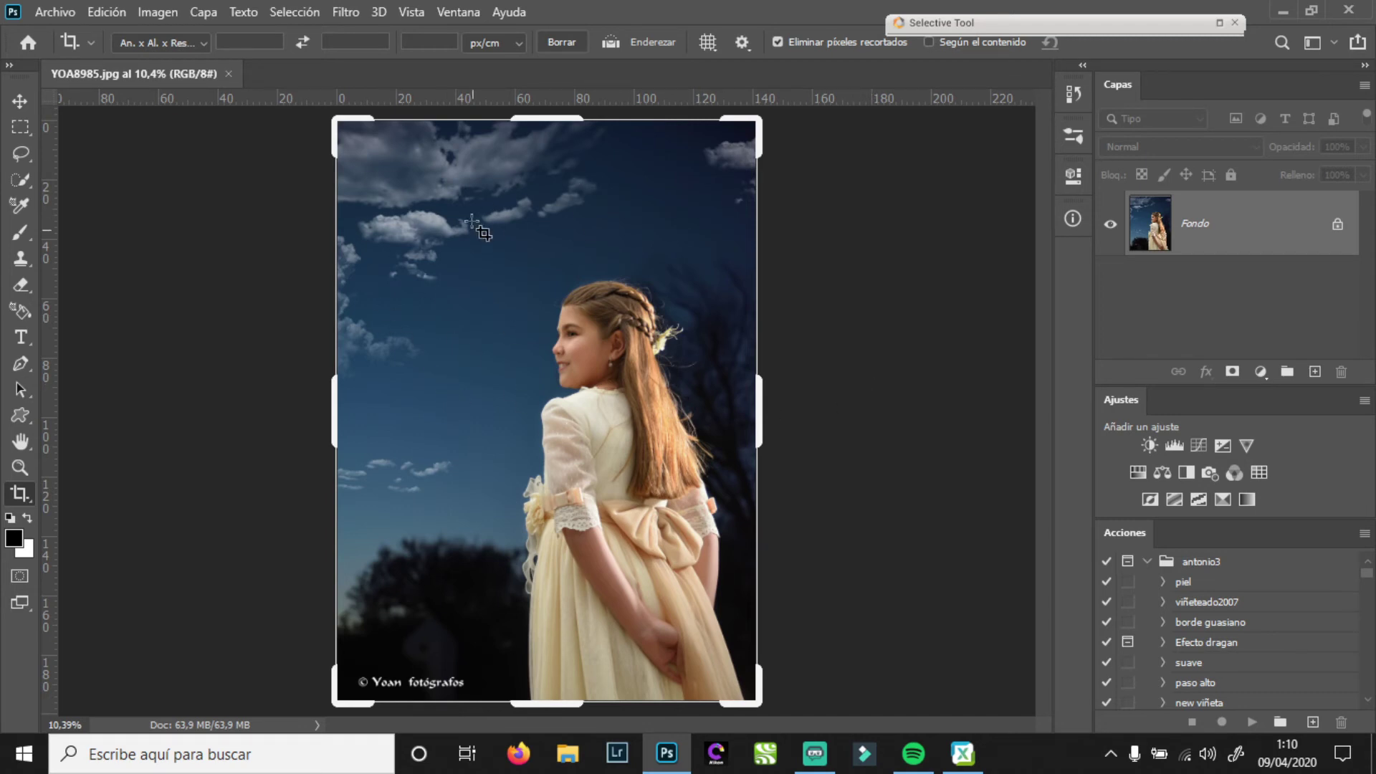
Try a tighter crop of the sky above the girl, restore the full height, and close the portrait
drag(563, 119, 566, 159)
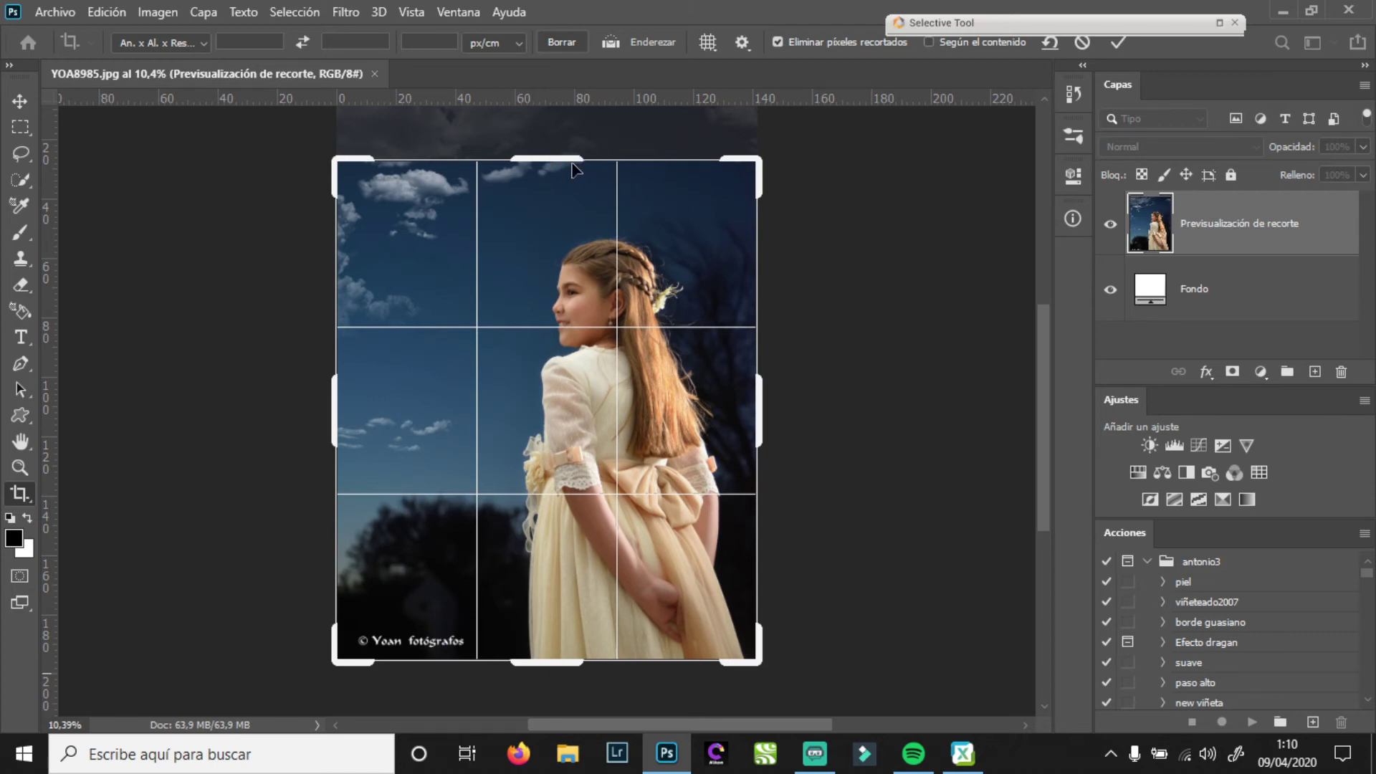
drag(576, 155, 577, 116)
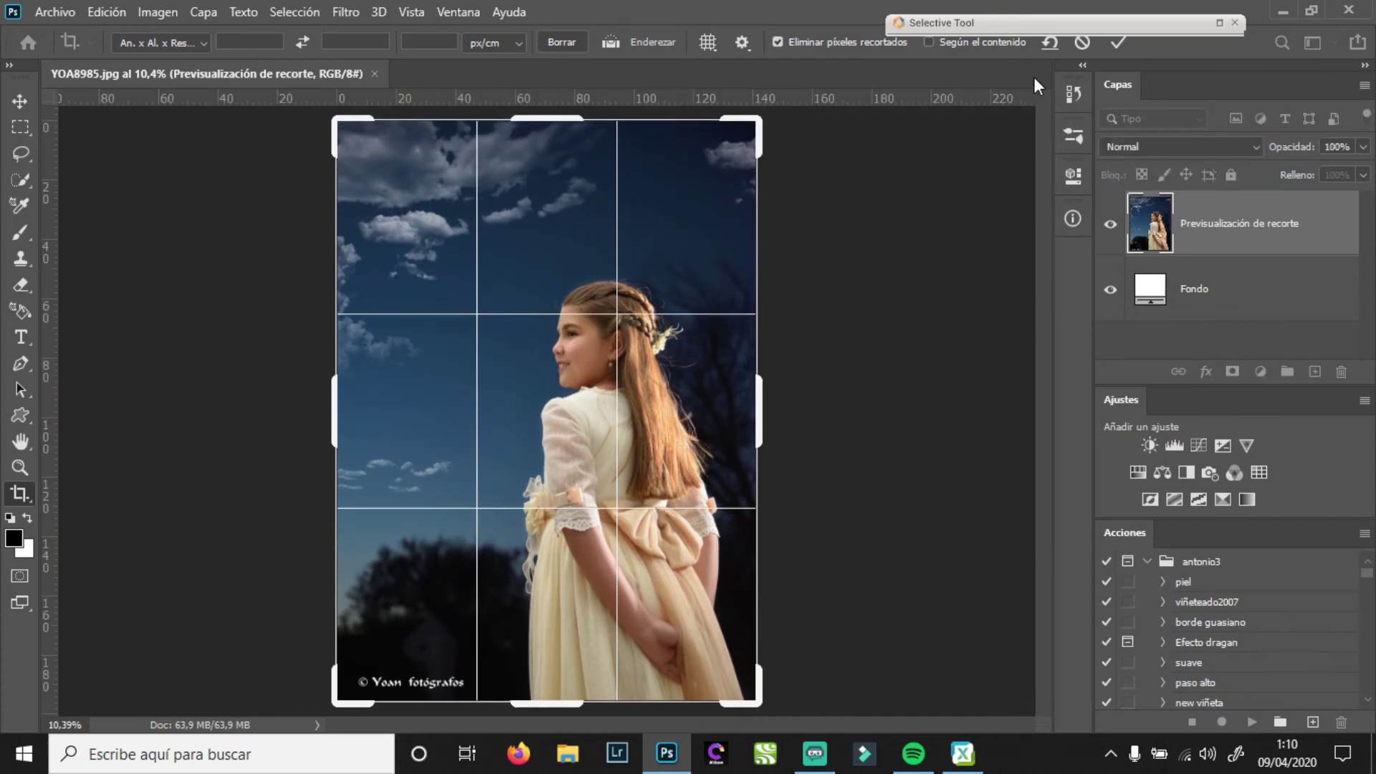
key(Return)
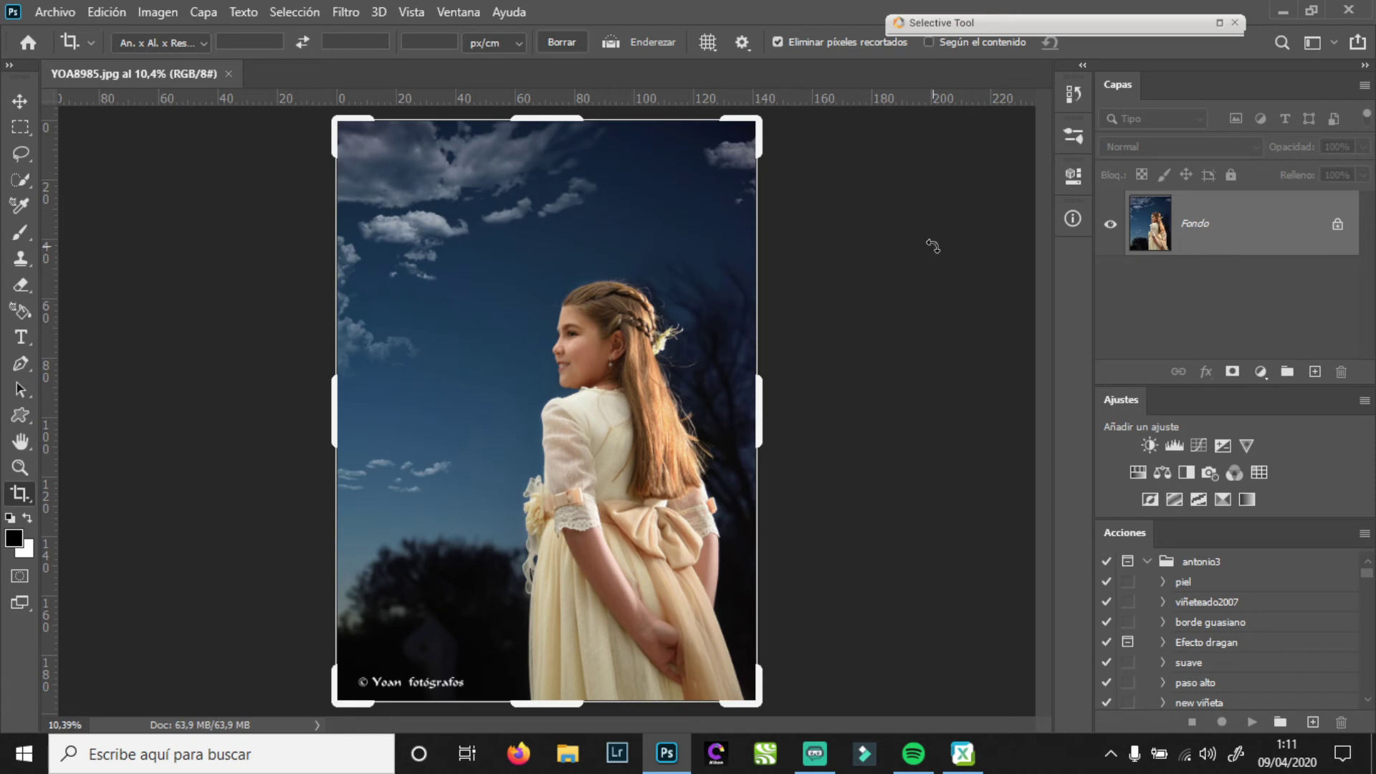
key(Return)
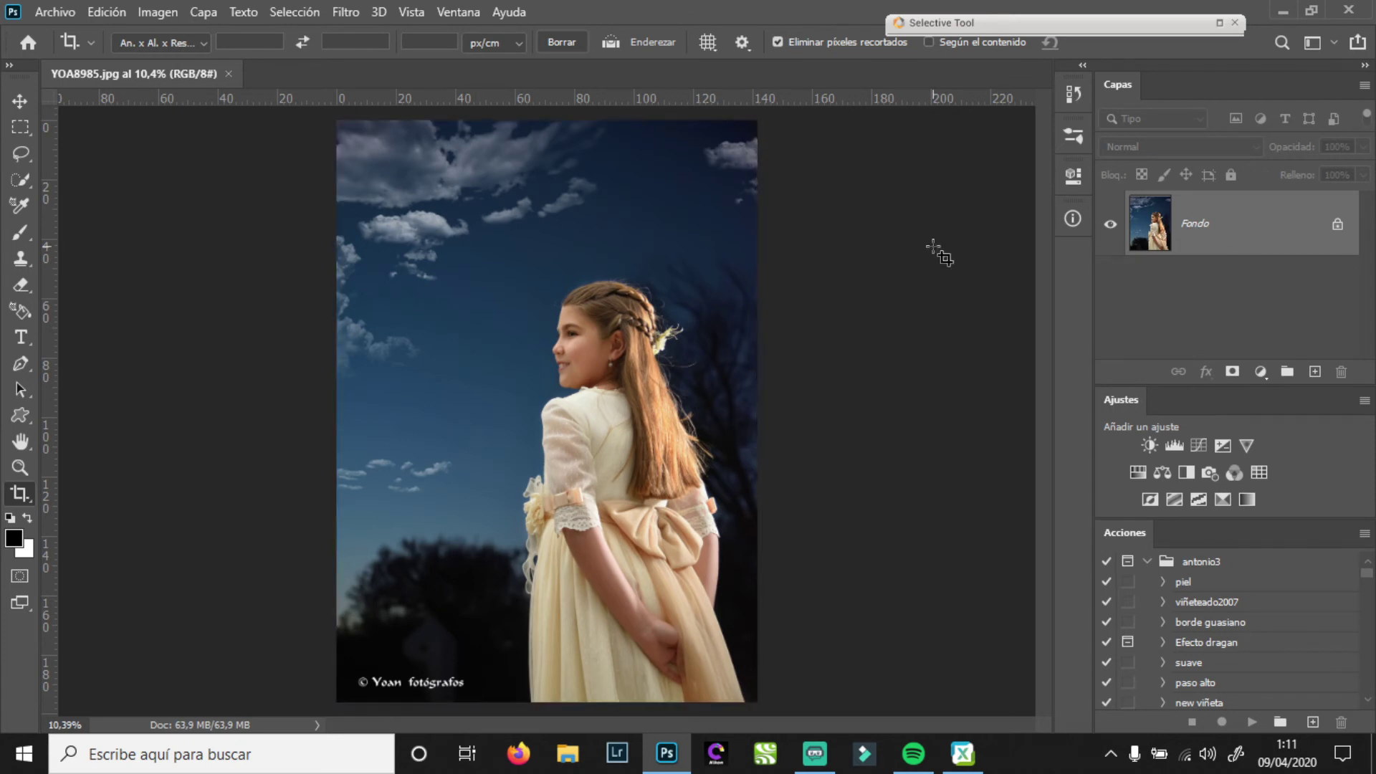
key(ctrl+w)
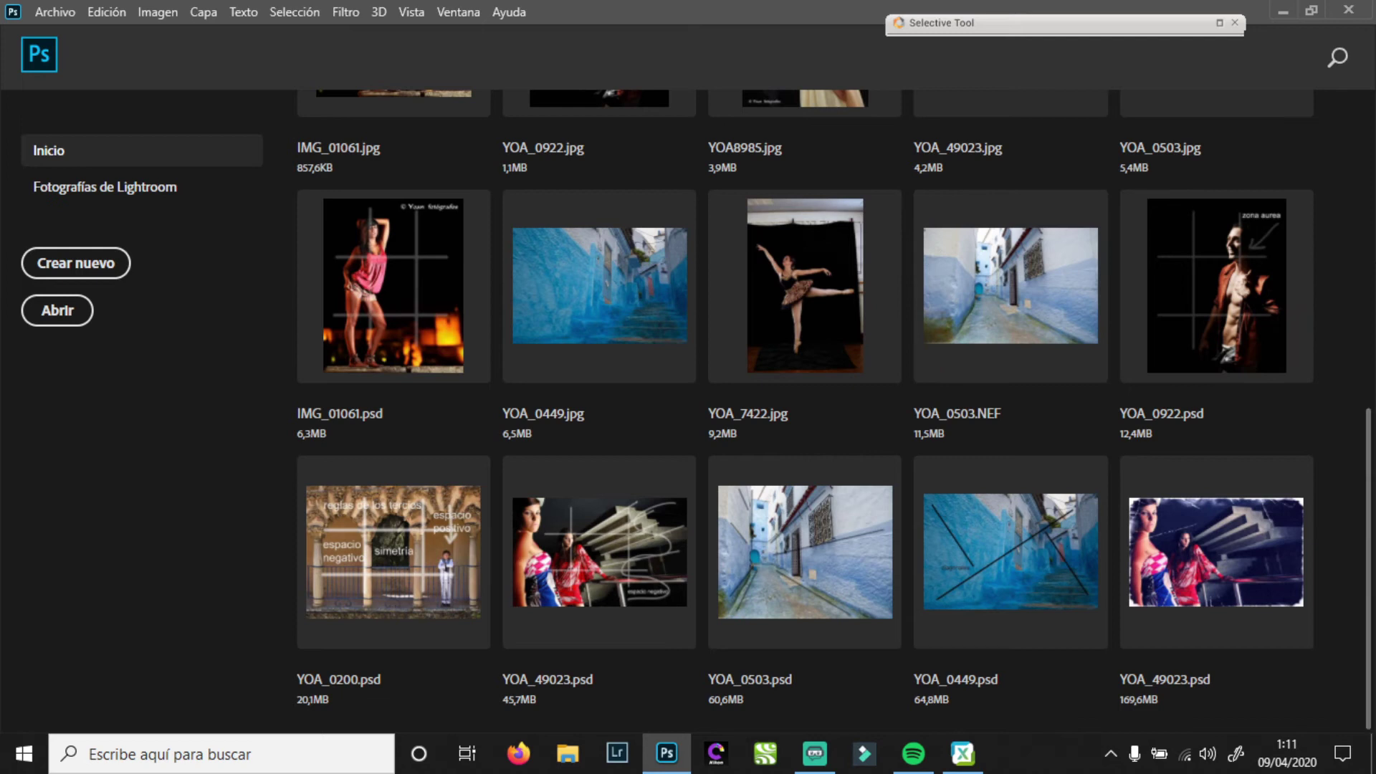
Open YOA_2109.jpg from the photo manager's fotos folder in Photoshop and show the rule-of-thirds crop overlay on it
scroll(936, 257, up, 3)
scroll(834, 412, down, 4)
click(963, 752)
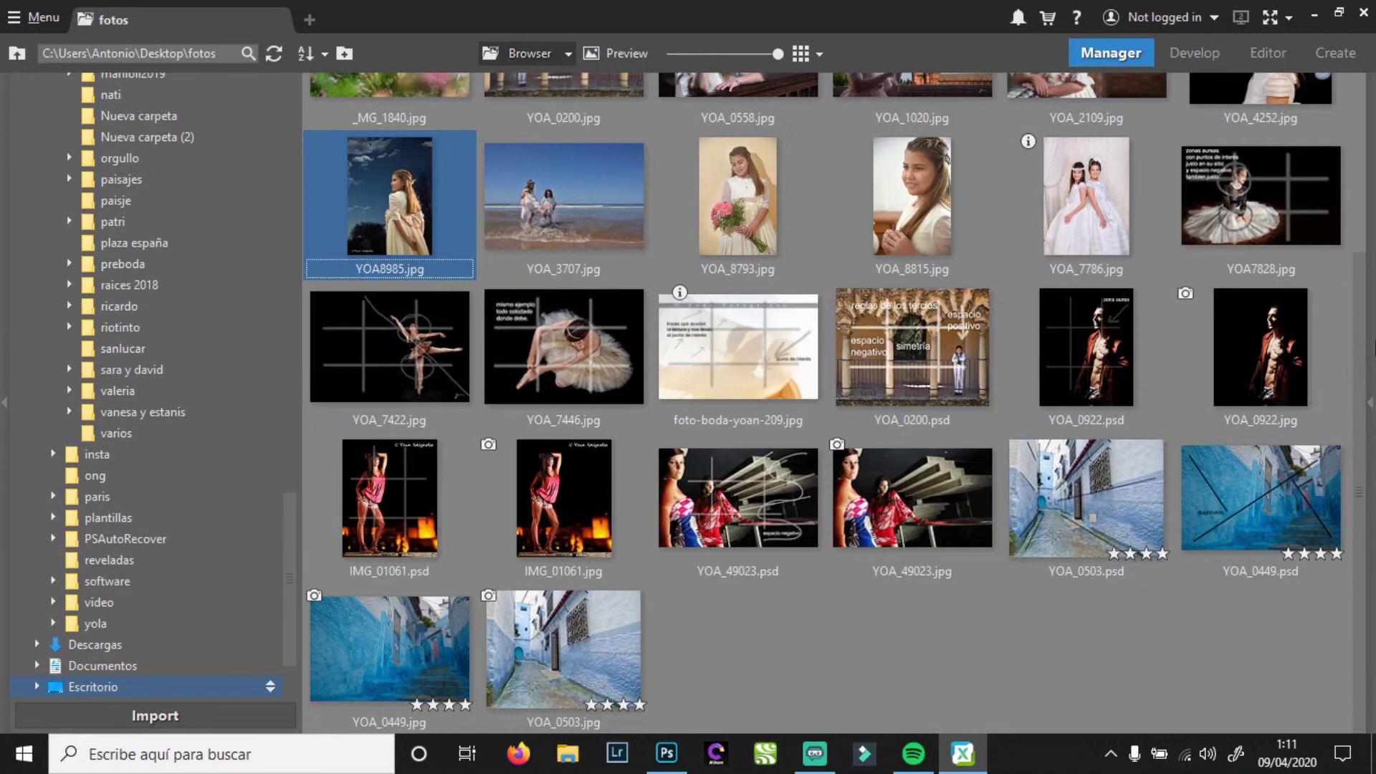
drag(1364, 344, 1357, 161)
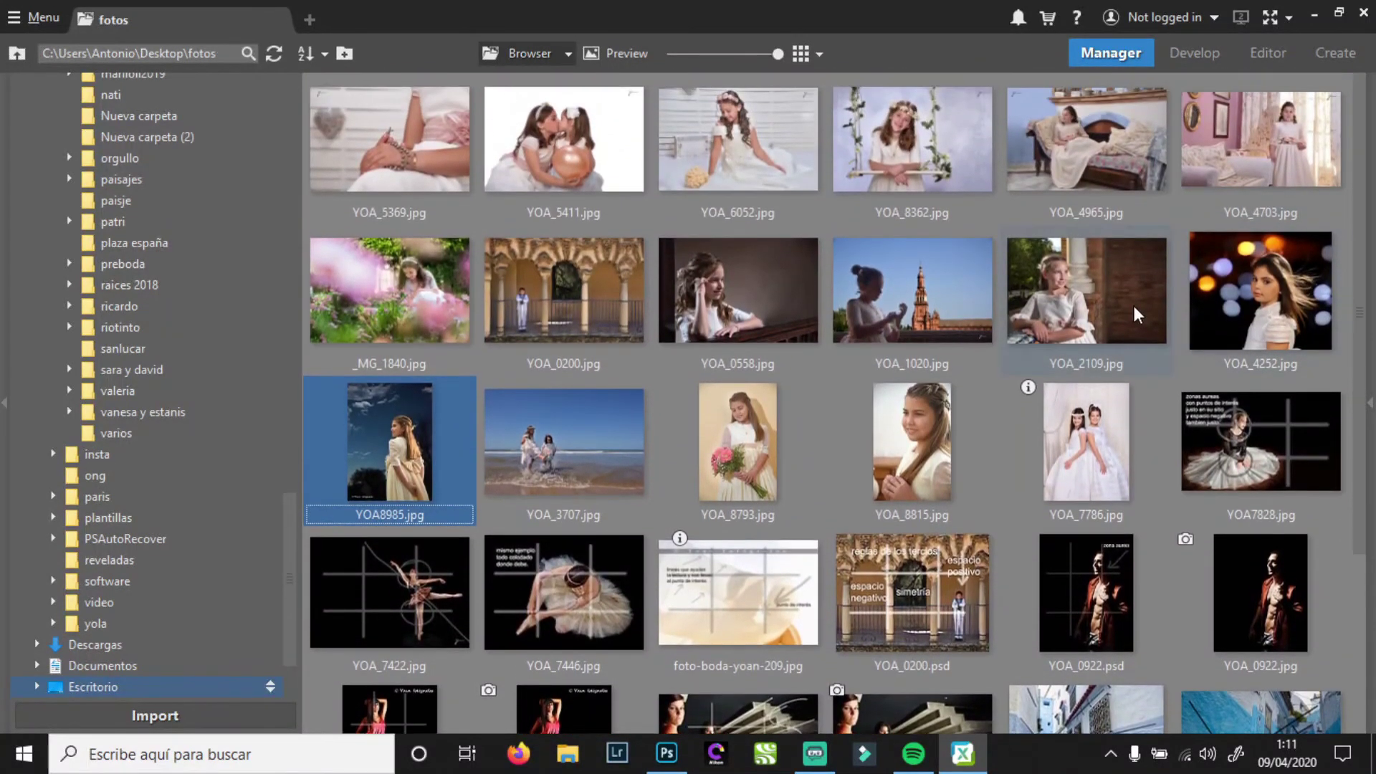
click(1061, 290)
drag(1061, 290, 690, 281)
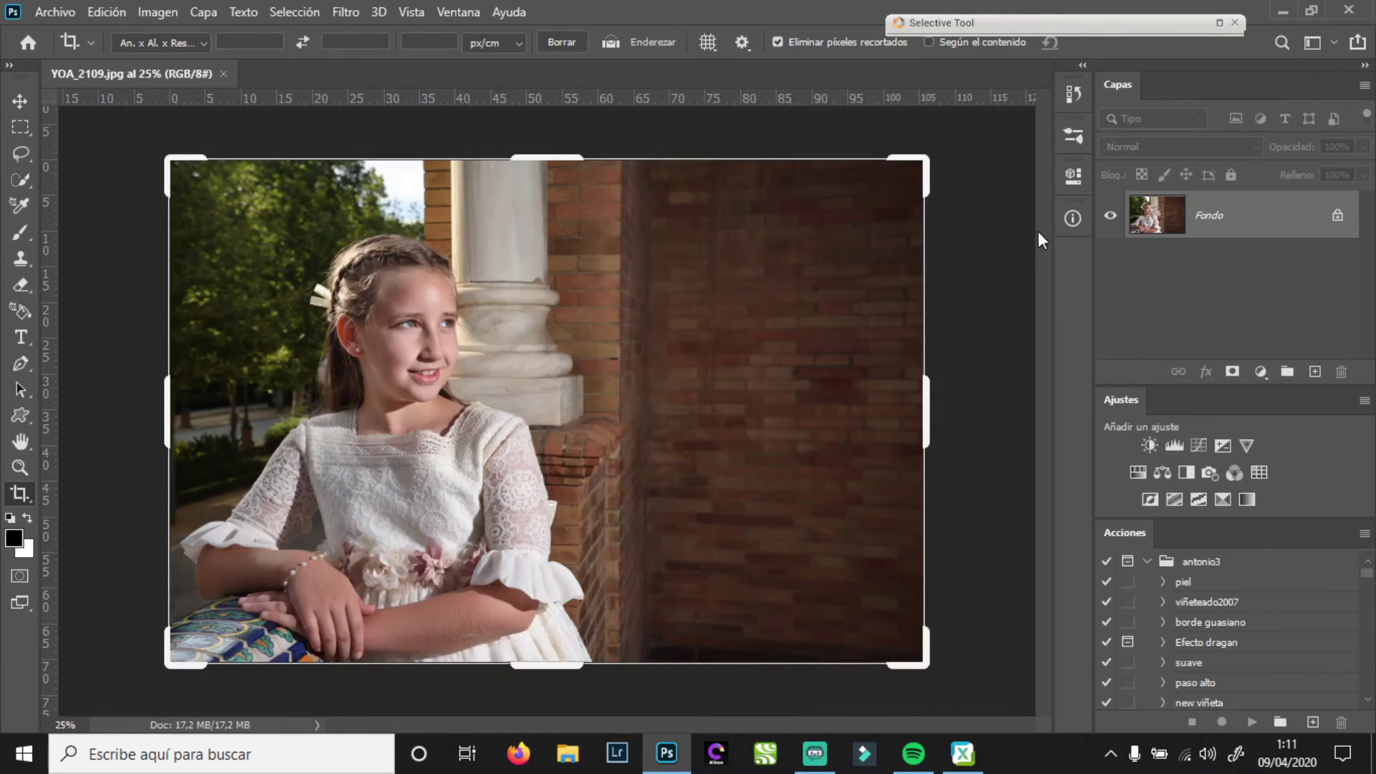
click(820, 298)
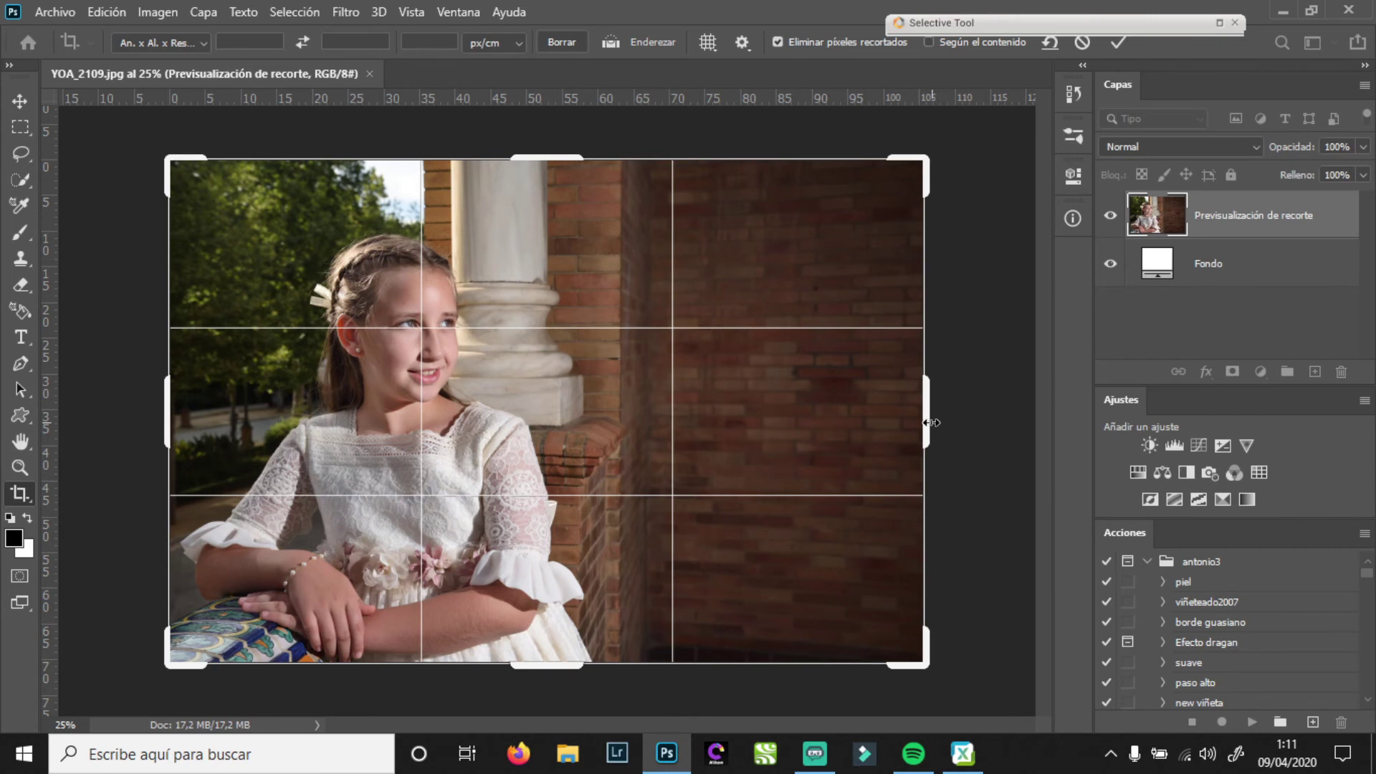
Crop in slightly on the brick-wall side of the girl's portrait, apply the crop, and close the photo without saving
drag(930, 420, 903, 424)
click(1118, 45)
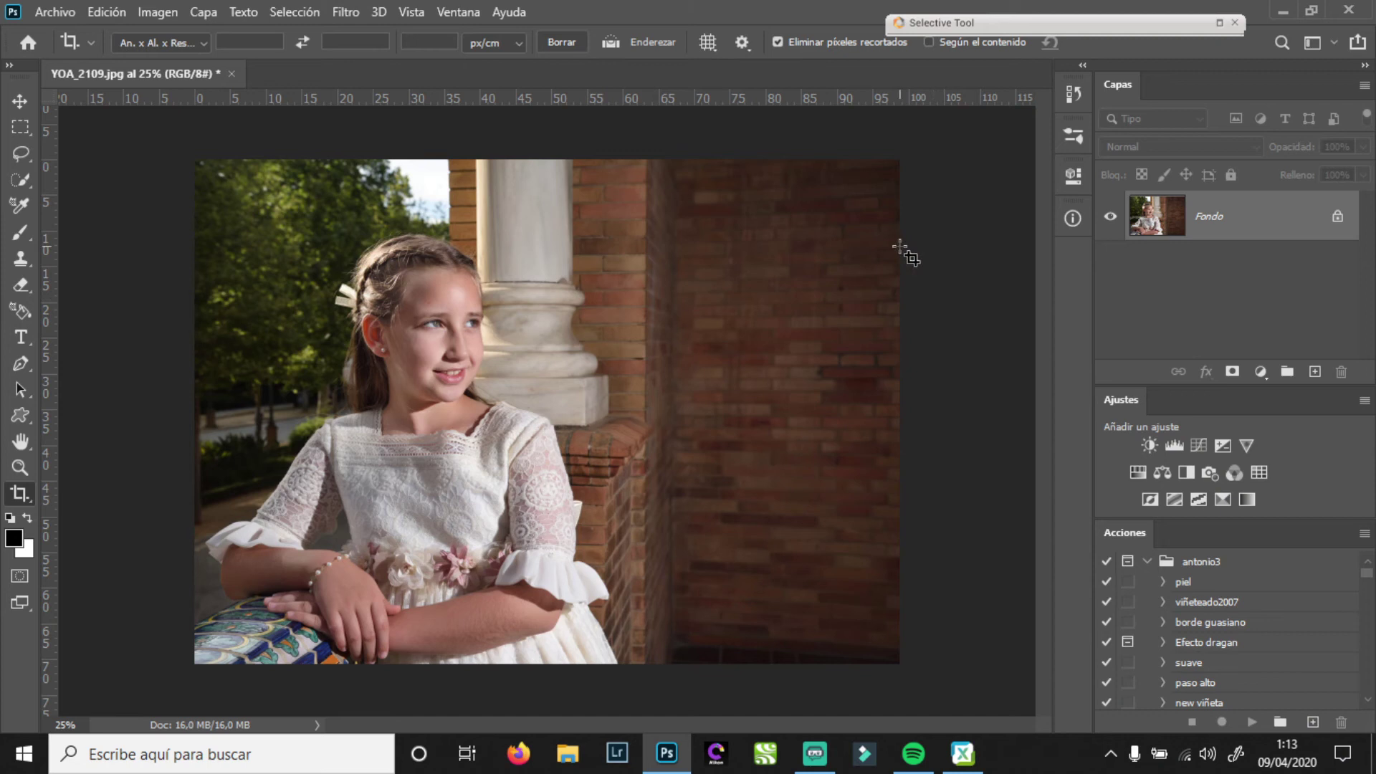
key(ctrl+w)
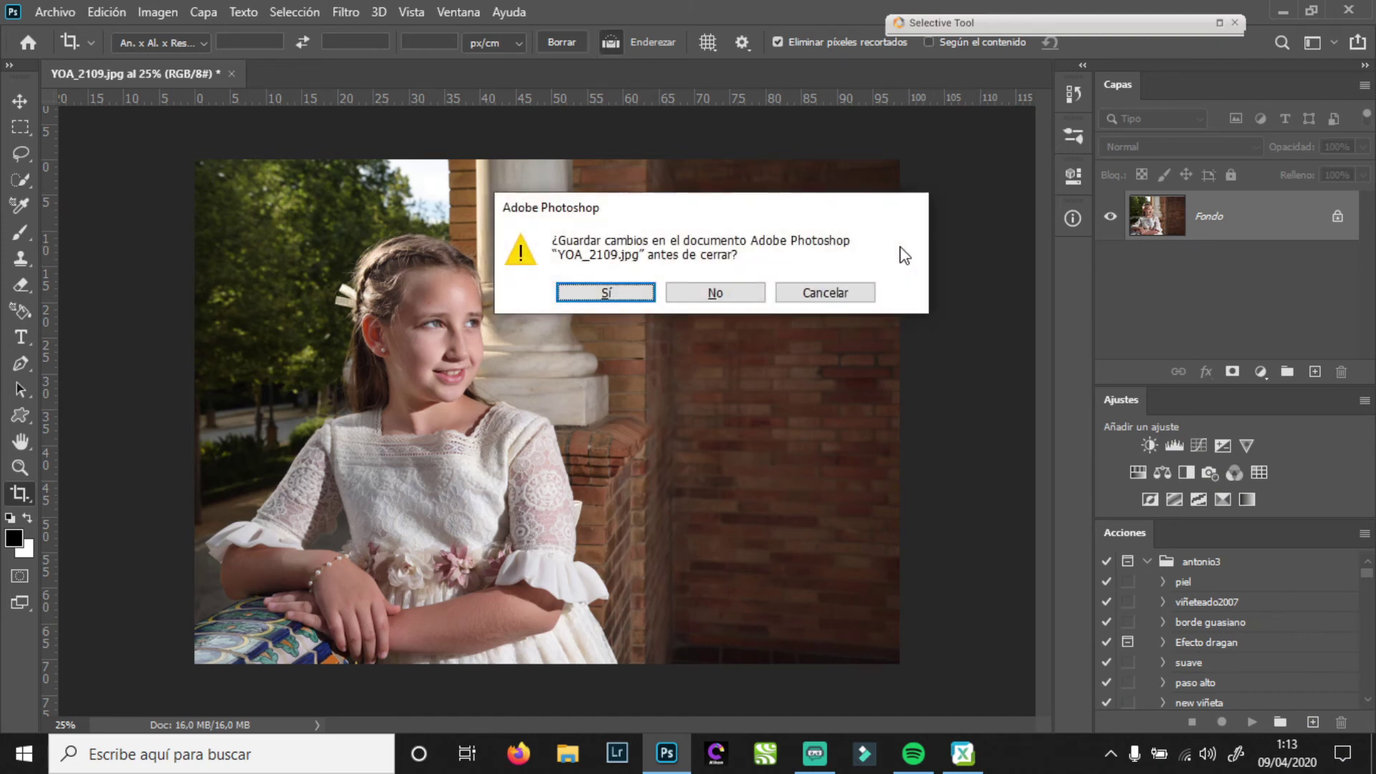
click(715, 294)
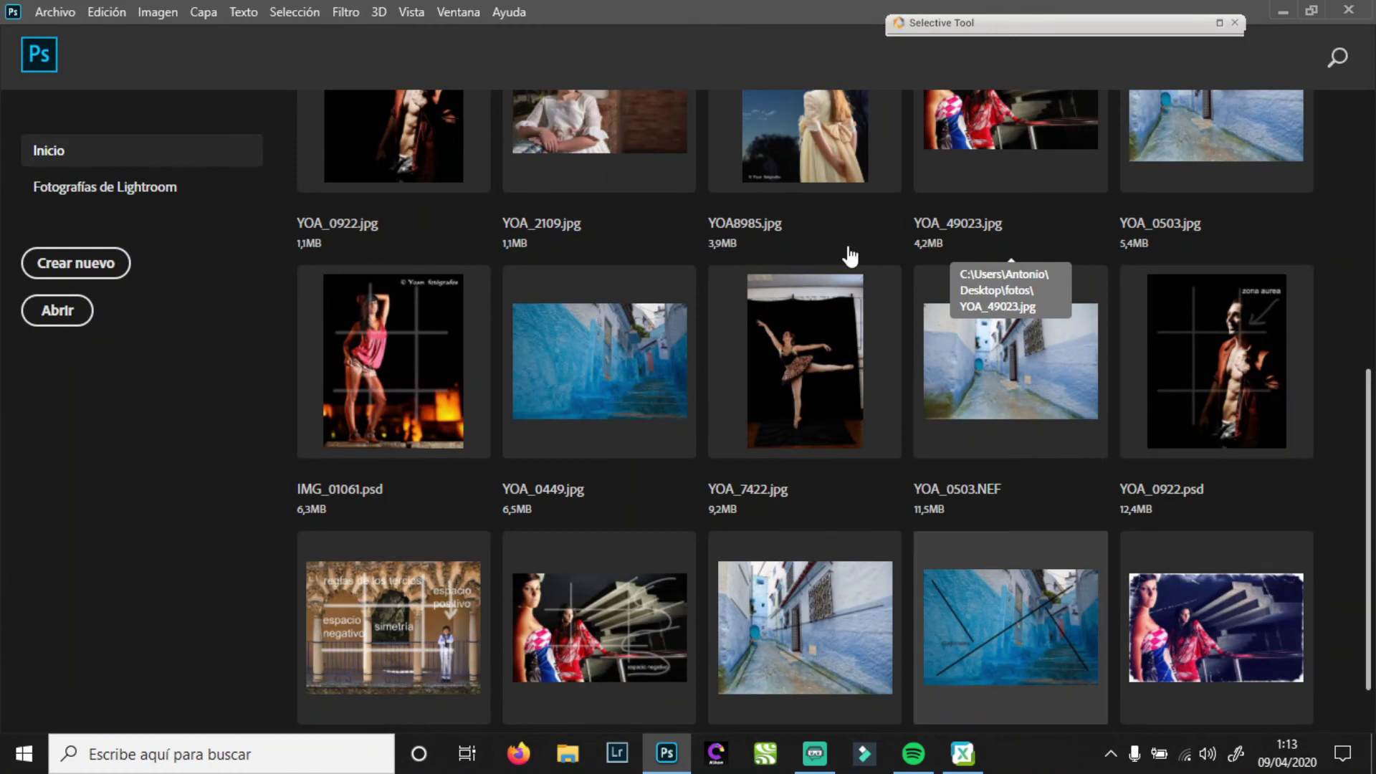
Find _MG_1840.jpg in the photo manager's fotos folder and open it in Photoshop
click(963, 753)
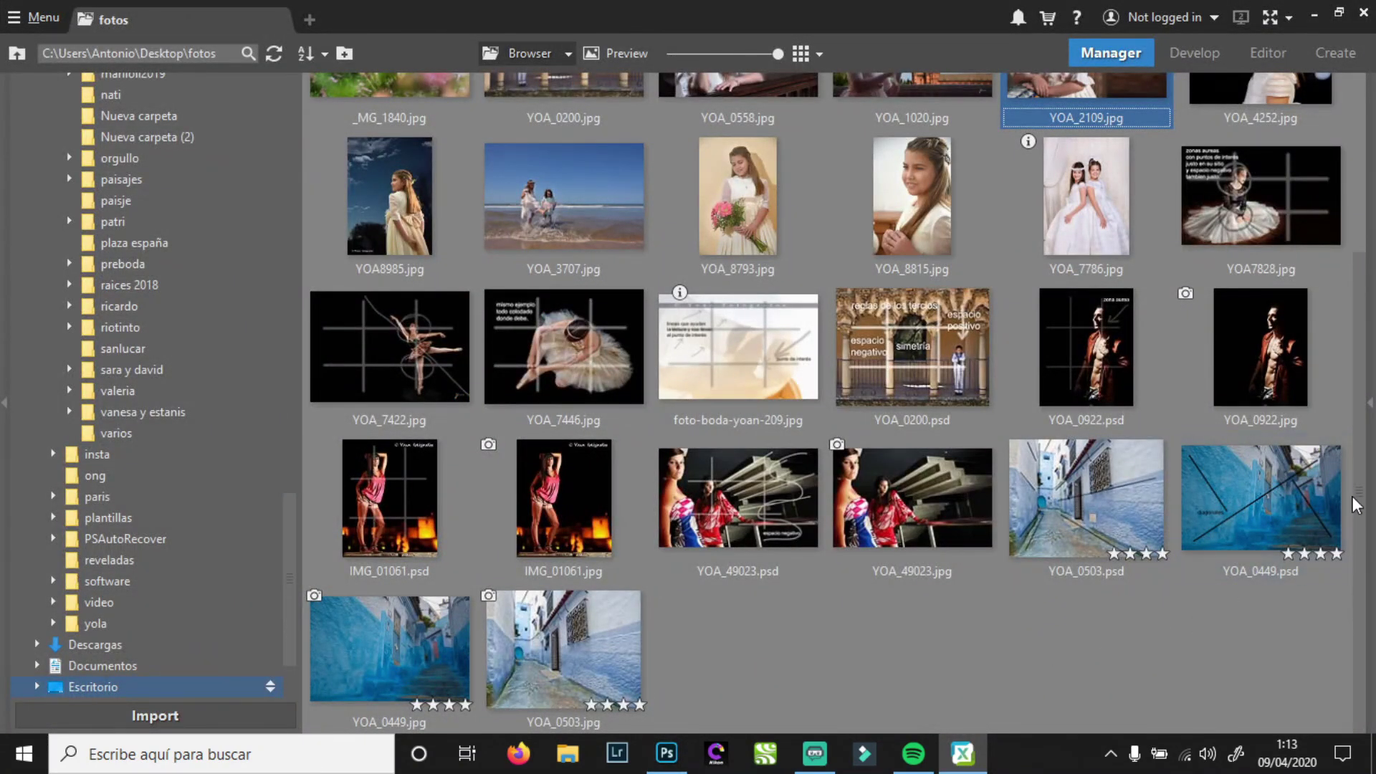
drag(1357, 505, 1335, 288)
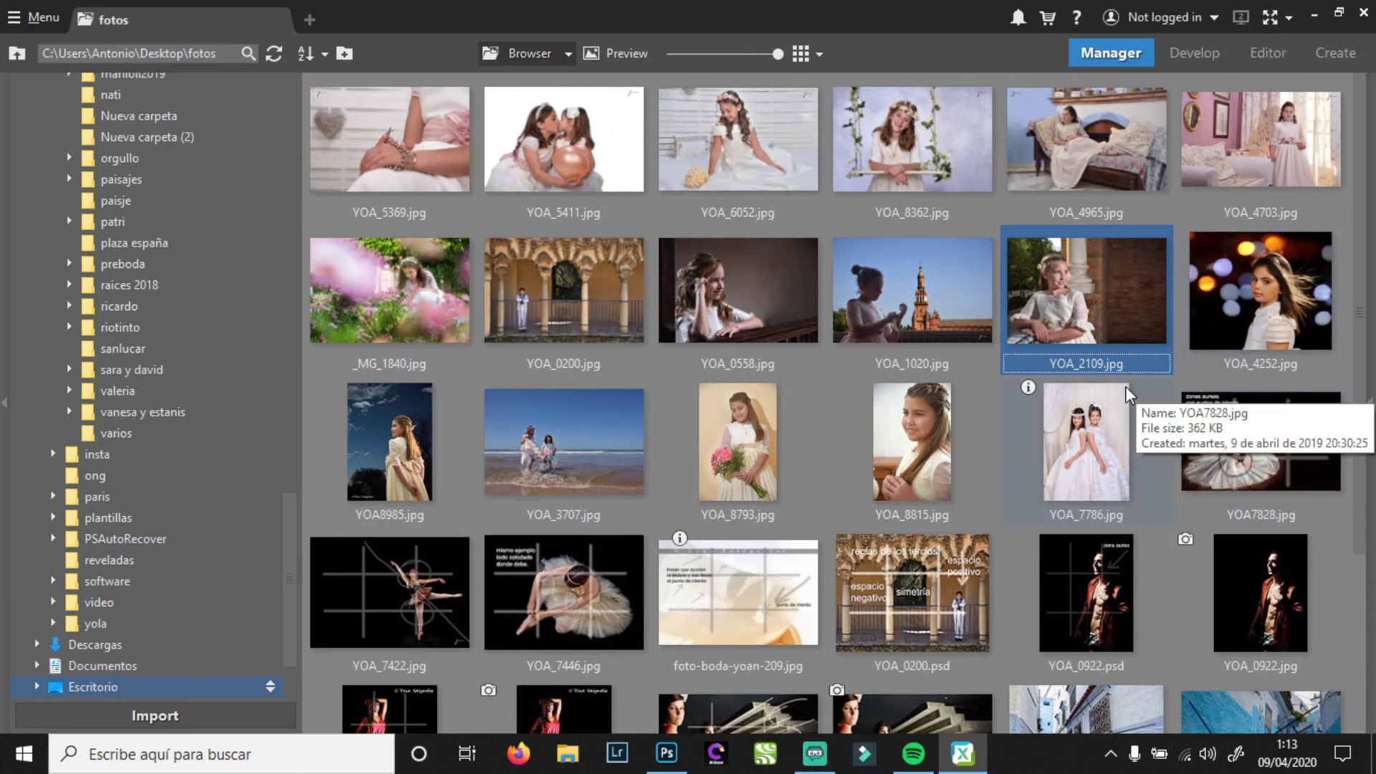
click(383, 162)
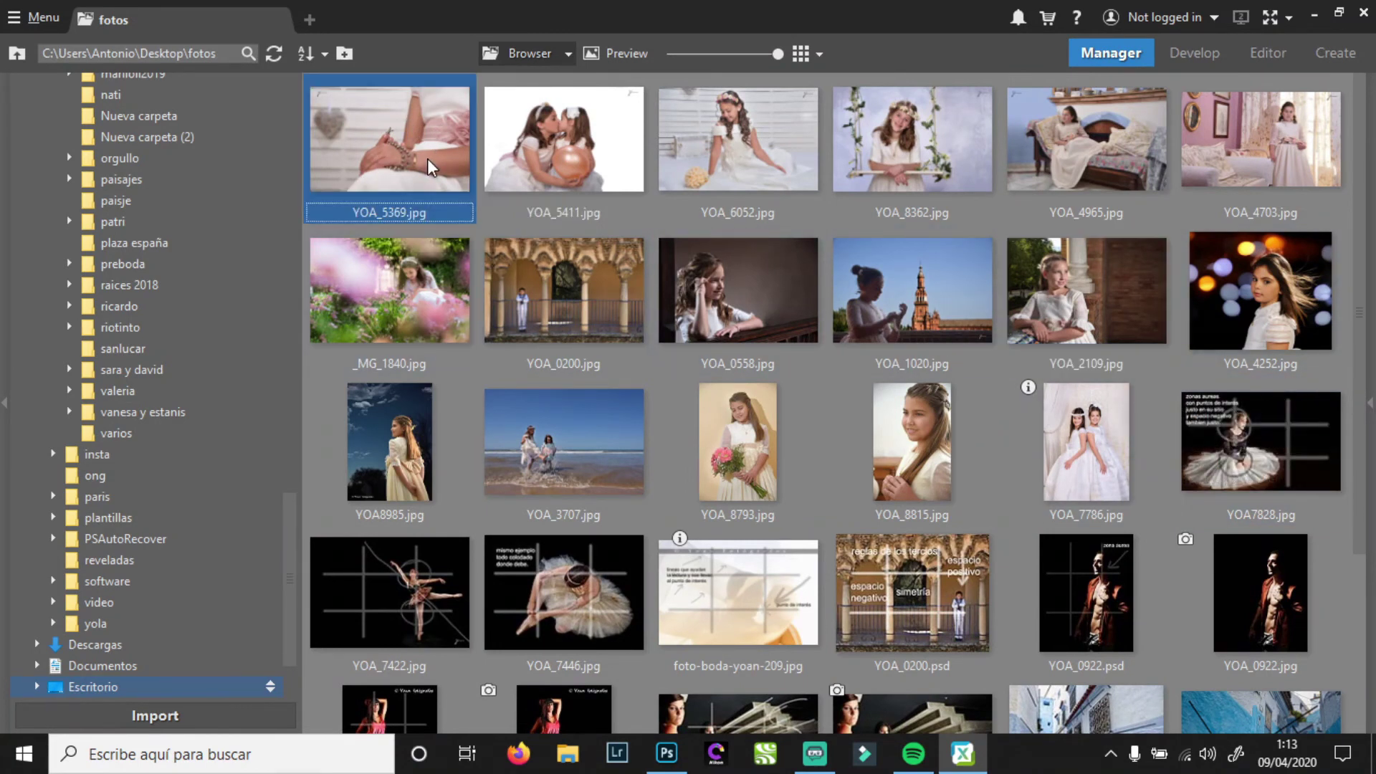
click(406, 290)
drag(403, 294, 699, 192)
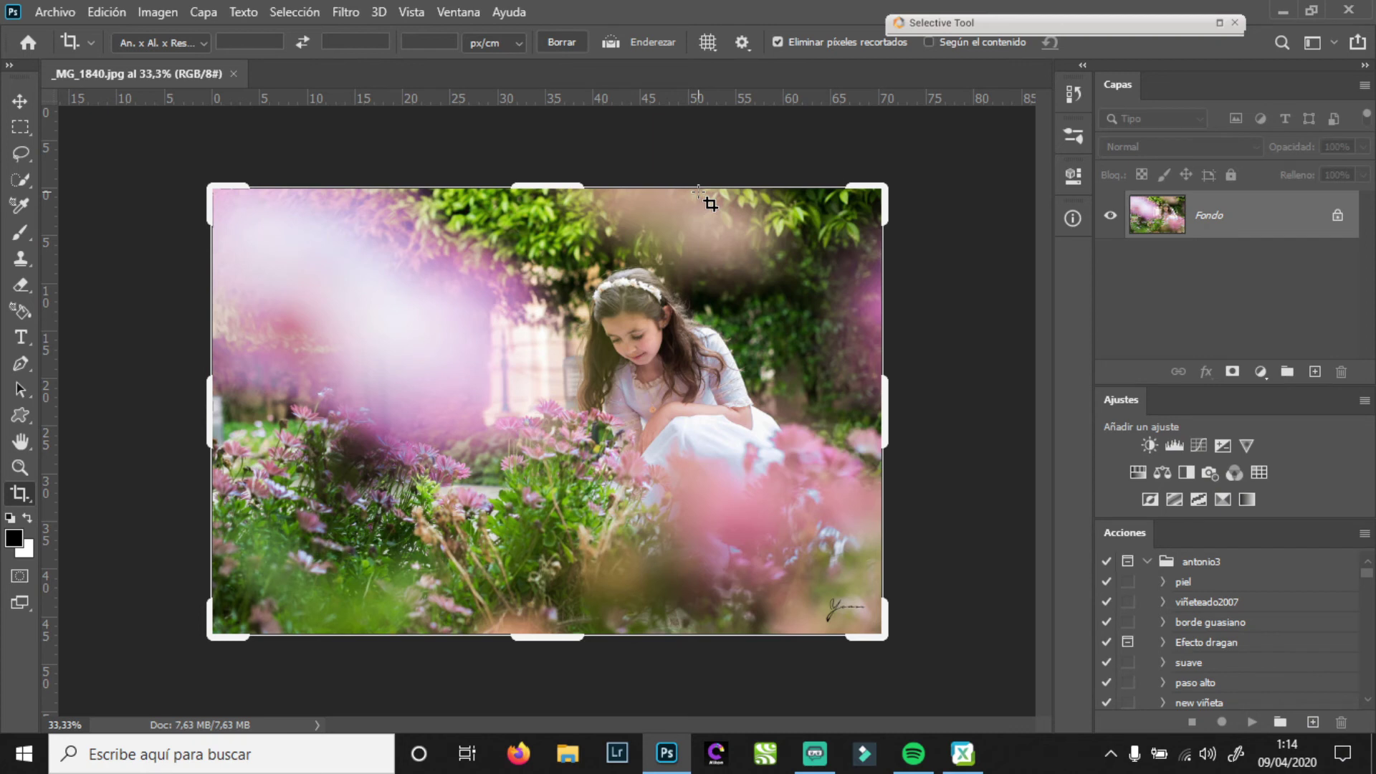
Add a new layer above the garden photo and reduce the brush size to 70
key(b)
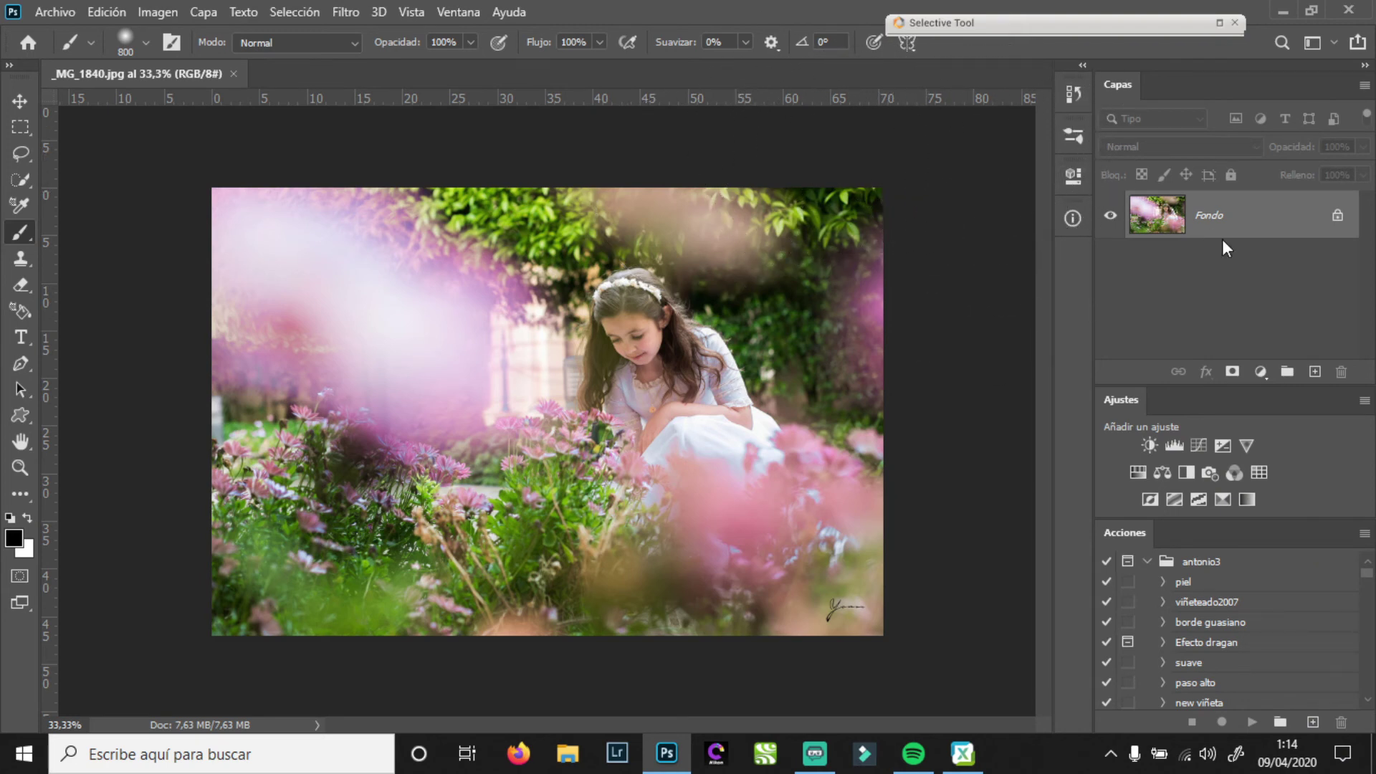
click(1316, 372)
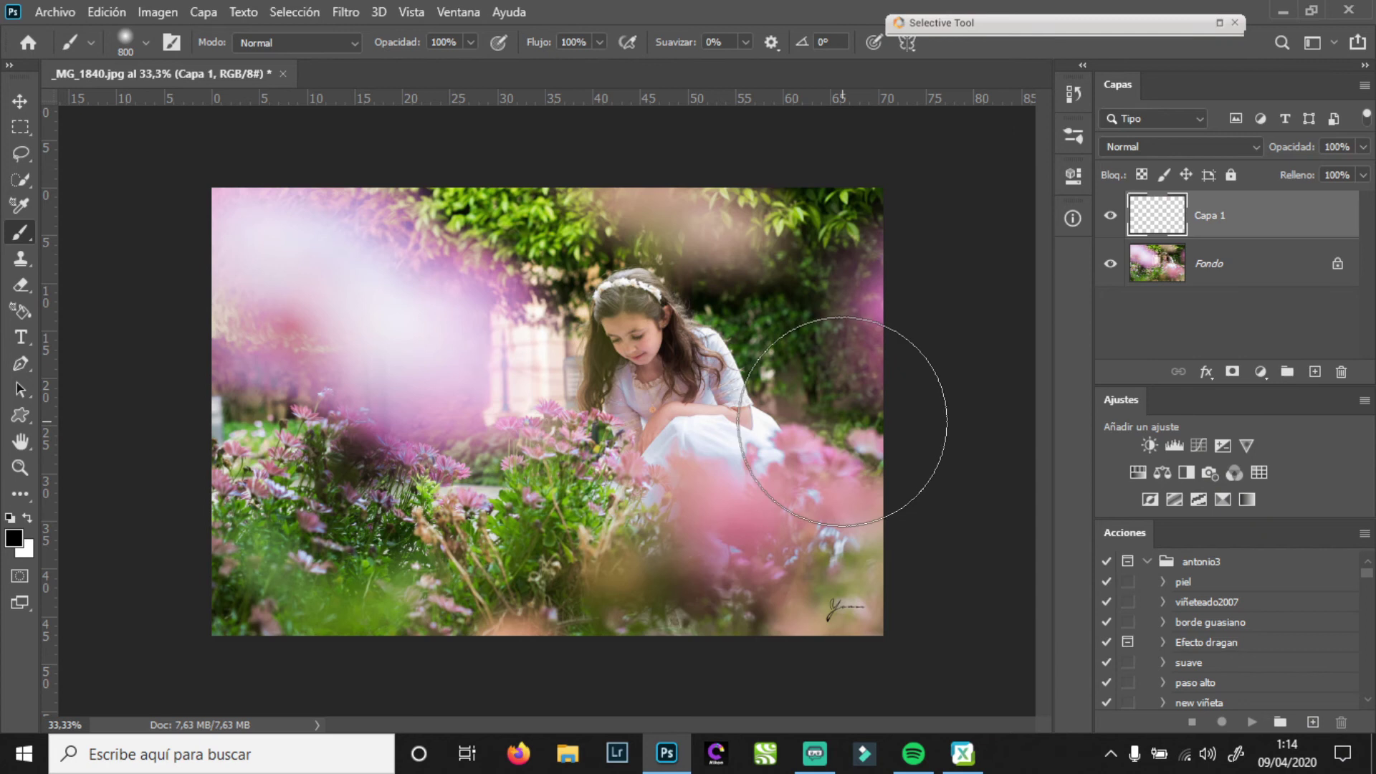
key(bracketleft)
key(bracketleft)
key(bracketleft)
key(bracketleft)
key(bracketleft)
key(bracketleft)
key(bracketleft)
key(bracketleft)
key(bracketleft)
key(bracketleft)
key(bracketleft)
key(bracketleft)
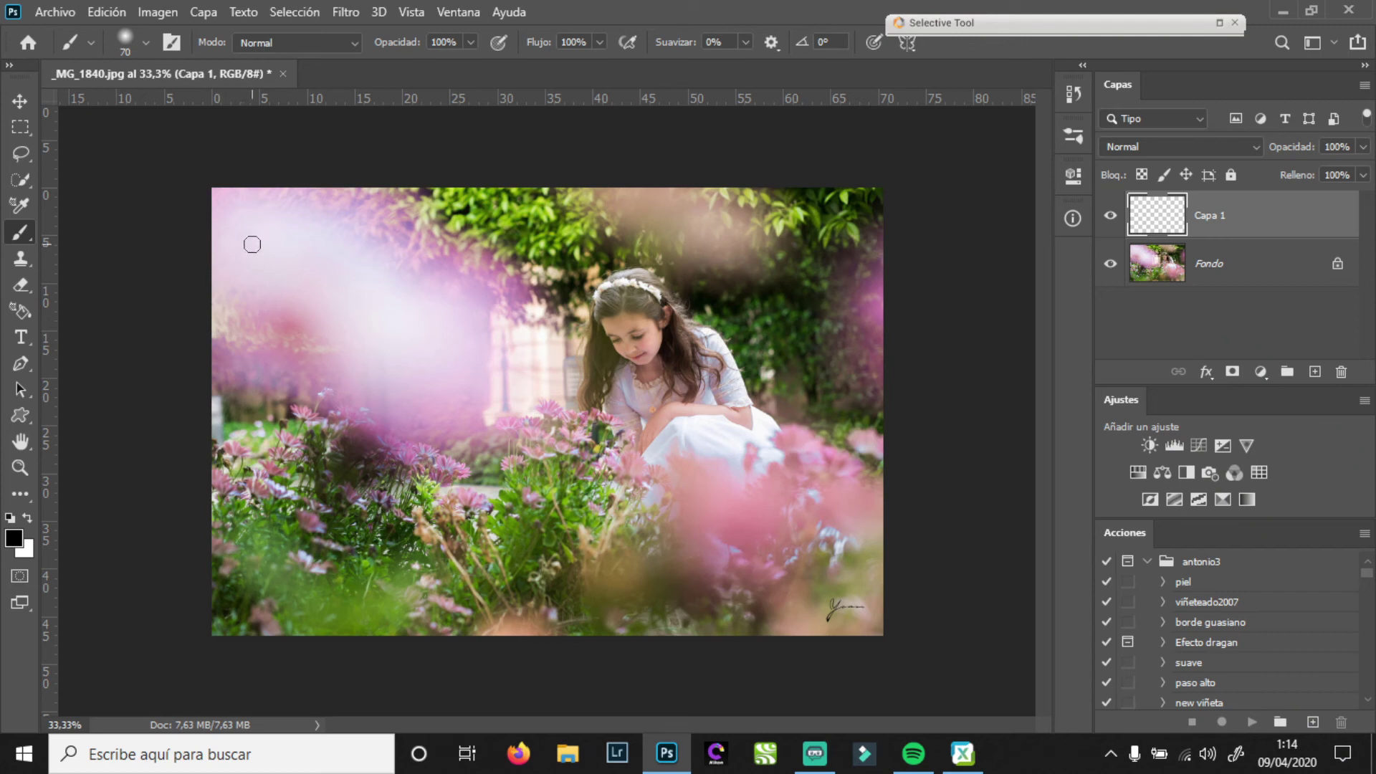
Paint four black diagonal lines across the garden photo, through the blurred flowers and above and below the girl
mouse_move(252, 247)
mouse_down()
mouse_move(434, 384)
mouse_move(763, 546)
mouse_up()
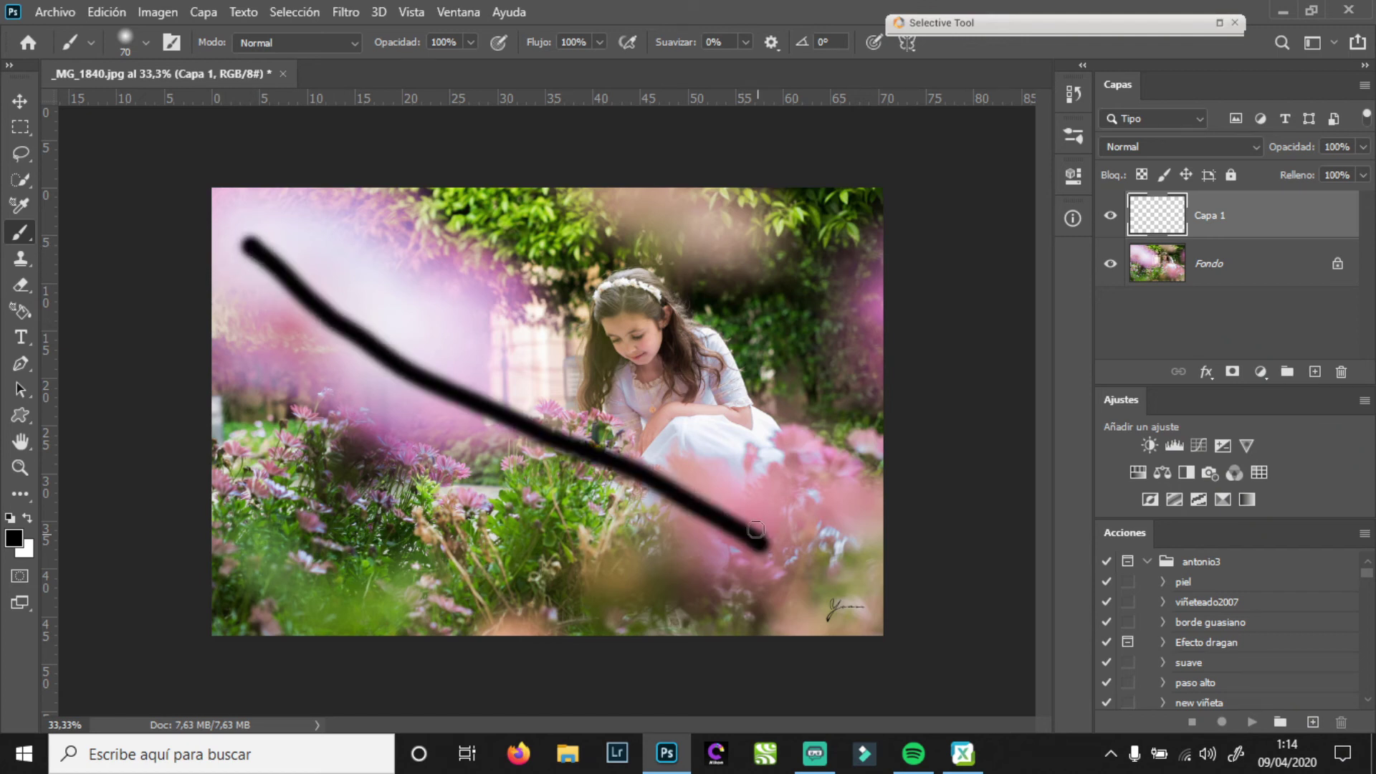
drag(286, 620, 582, 459)
drag(578, 190, 899, 436)
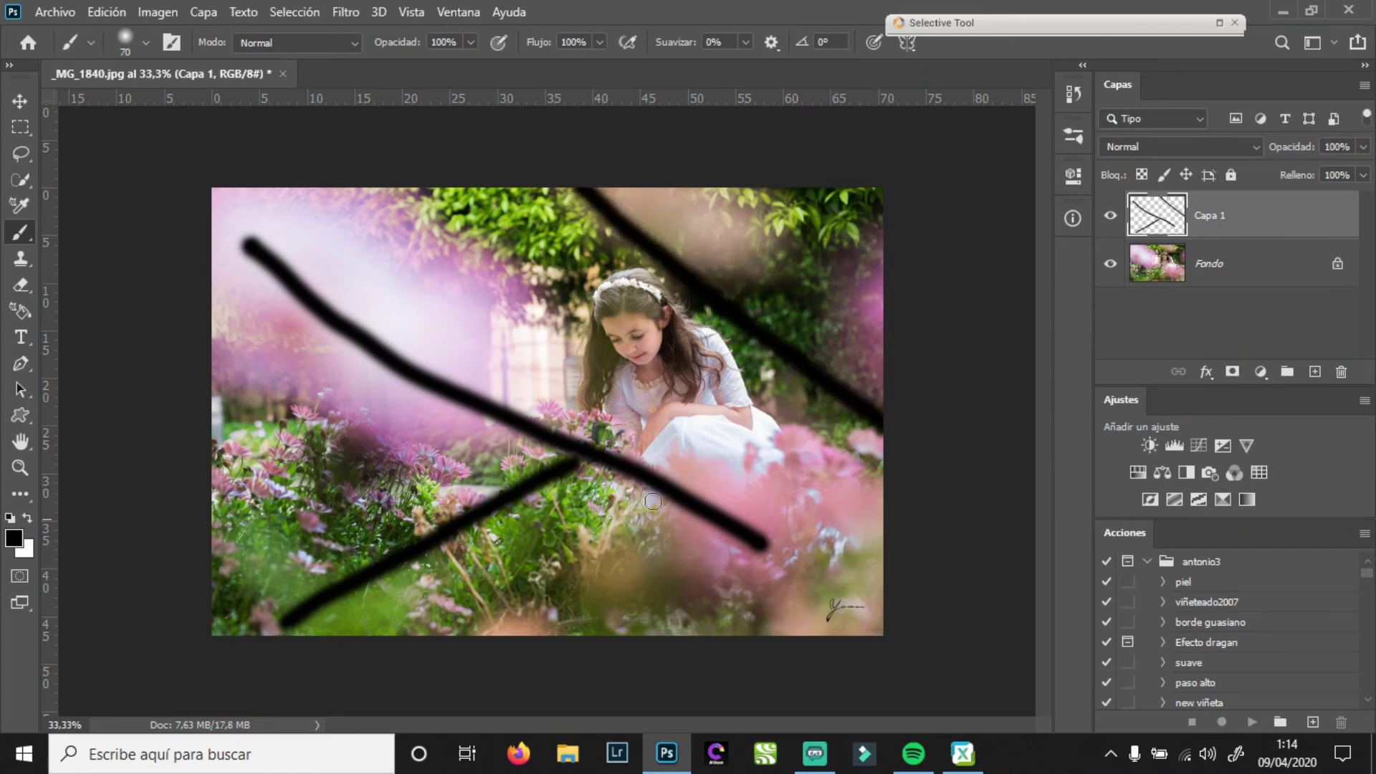
drag(373, 208, 547, 319)
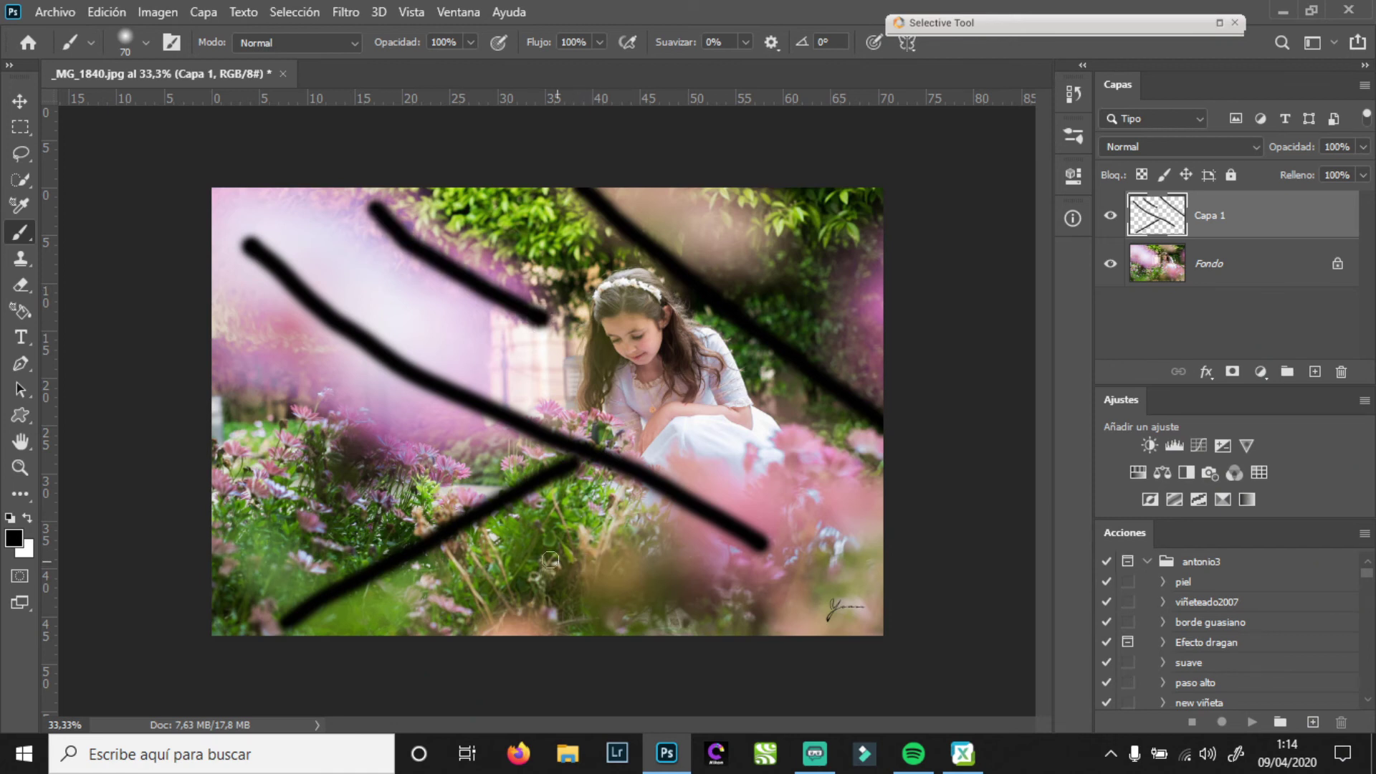
Display the rule-of-thirds crop overlay (Regla de los tercios) over the marked-up garden photo, and cancel the crop
key(c)
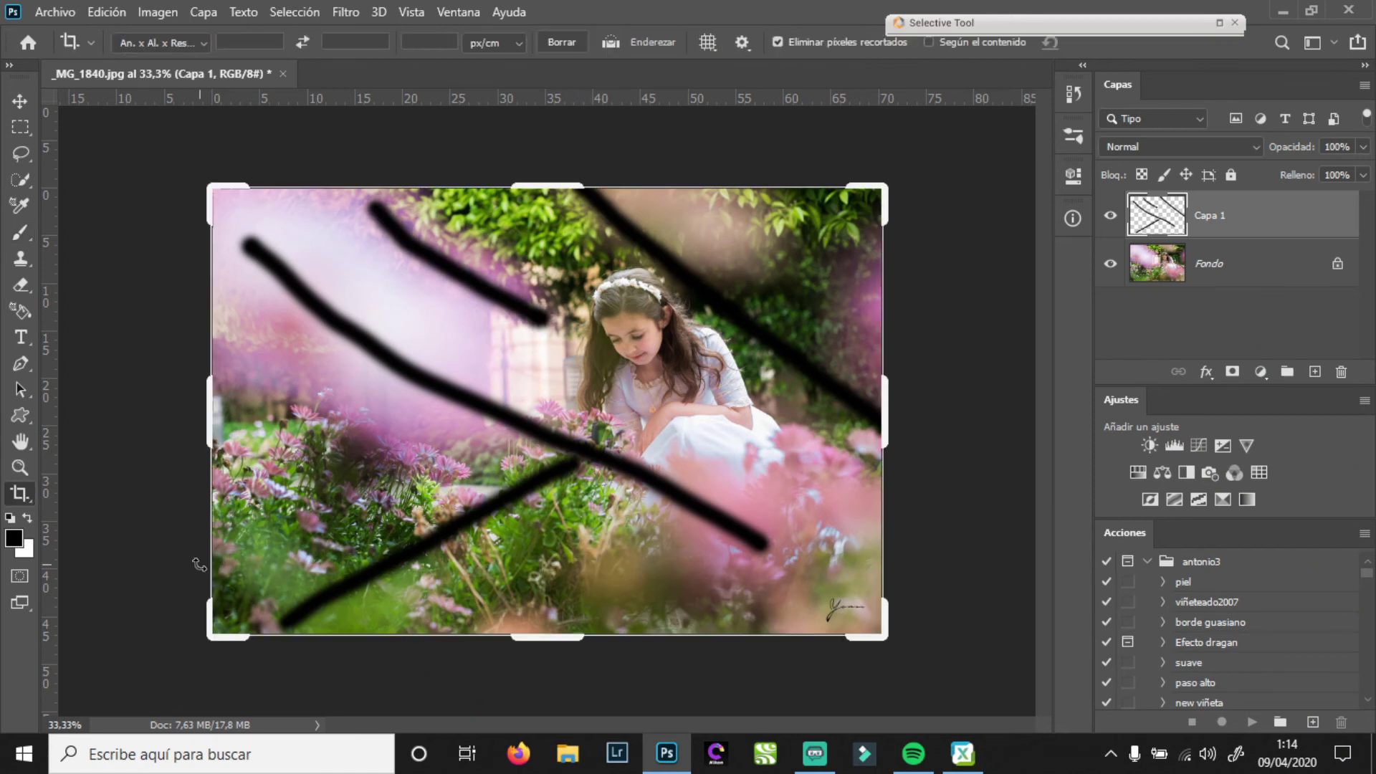
click(712, 48)
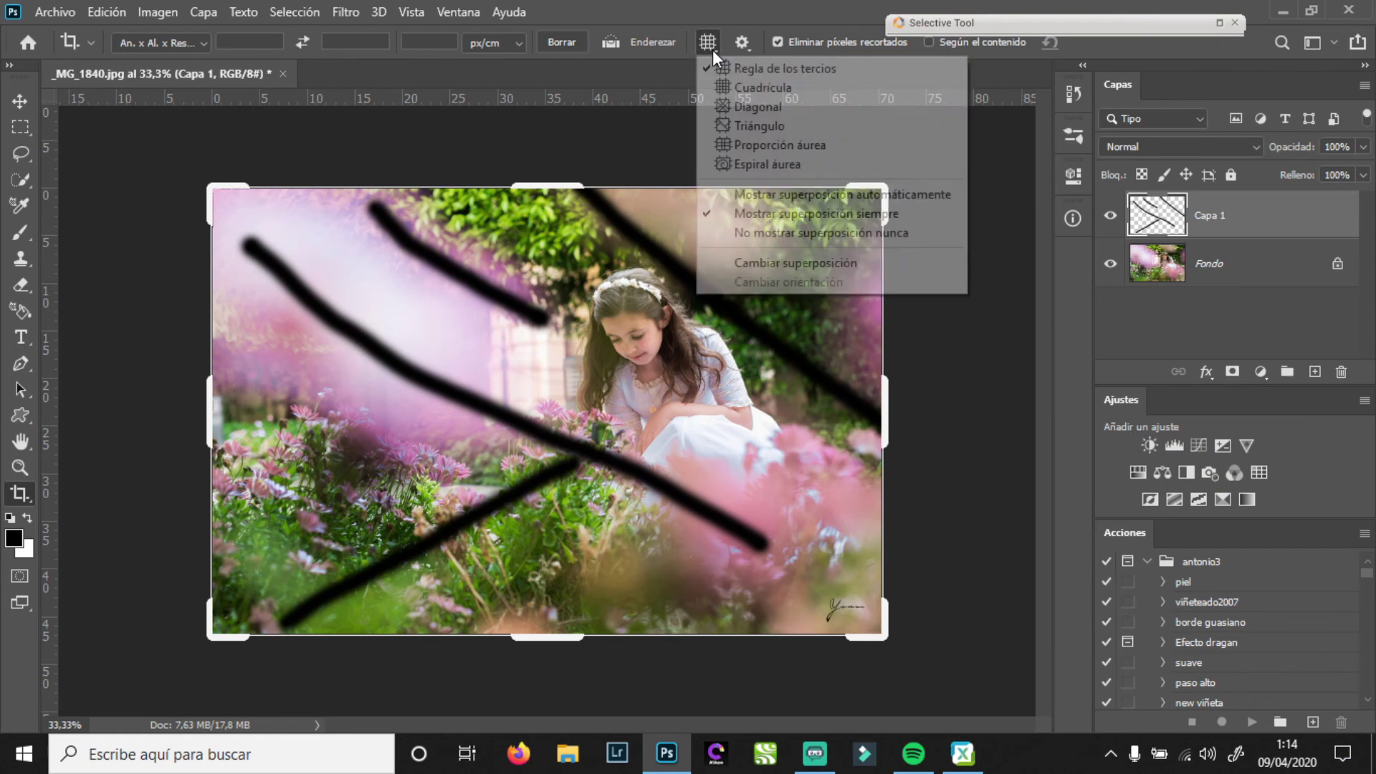
click(785, 68)
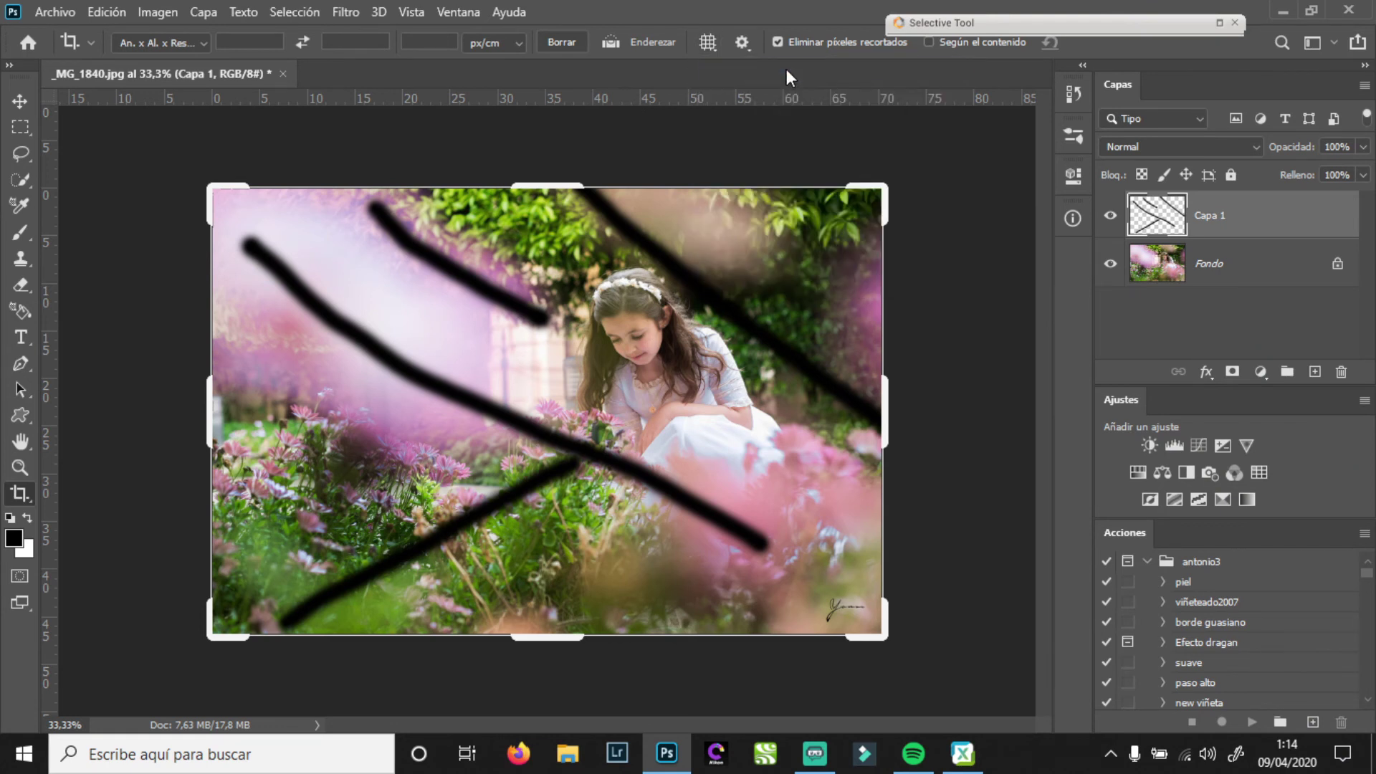
click(905, 95)
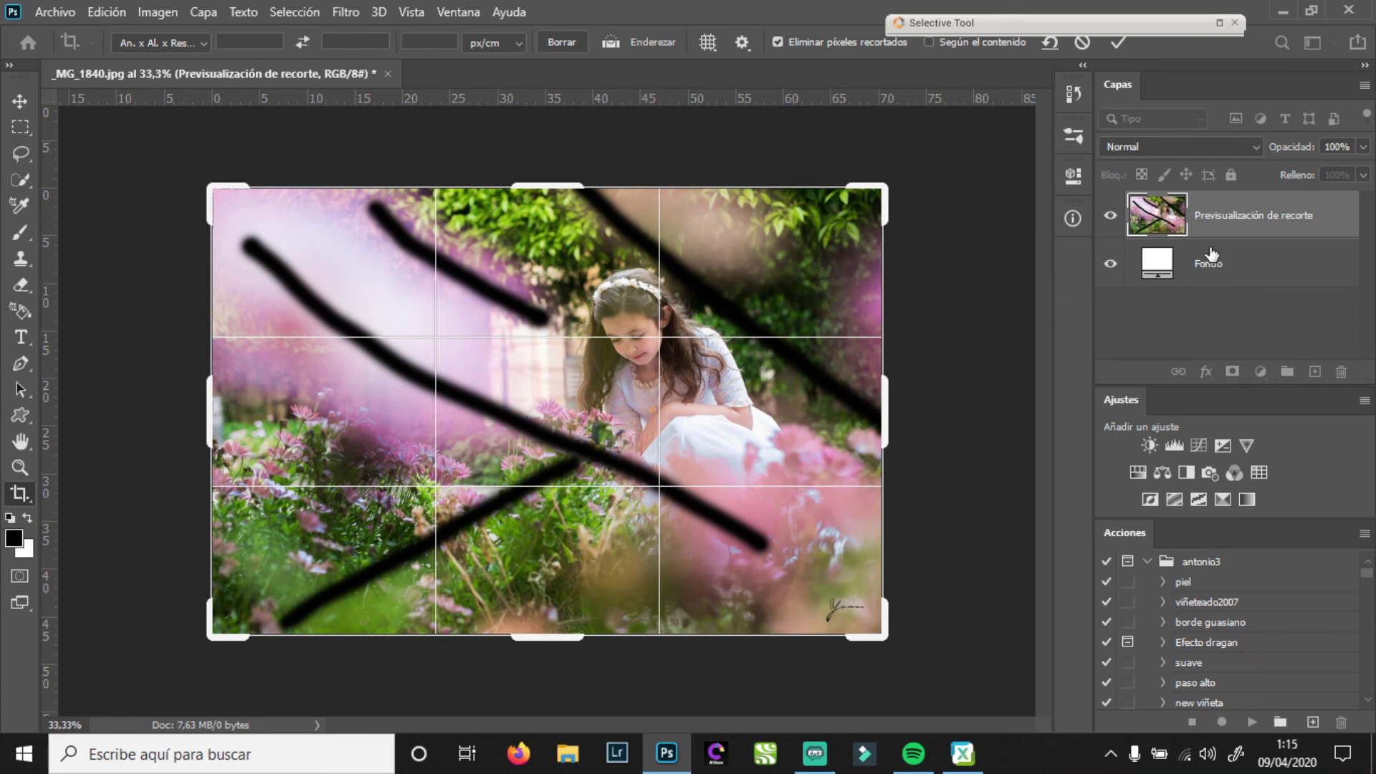
key(Escape)
Paint a black circle around the girl's head, and delete the layer holding the painted marks
key(b)
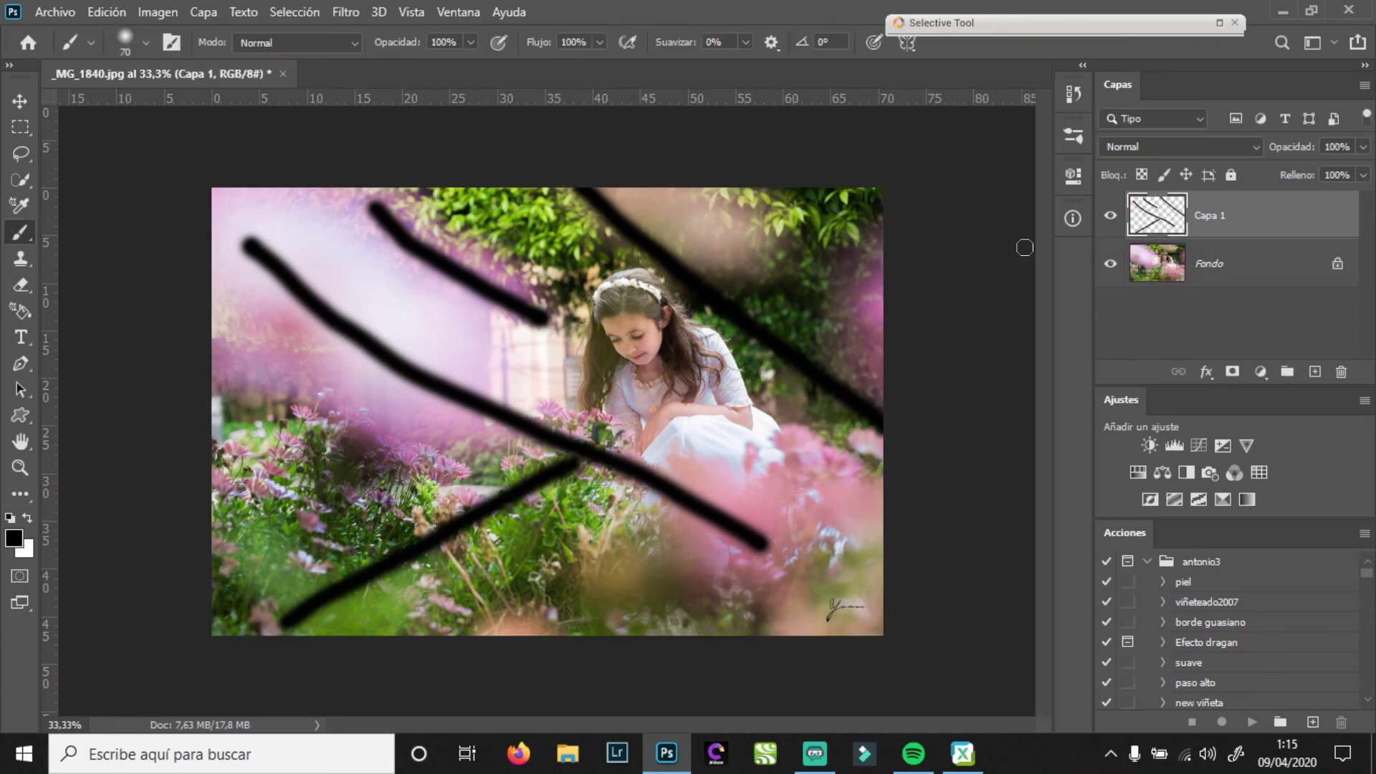
mouse_move(617, 258)
mouse_down()
mouse_move(566, 359)
mouse_move(613, 260)
mouse_up()
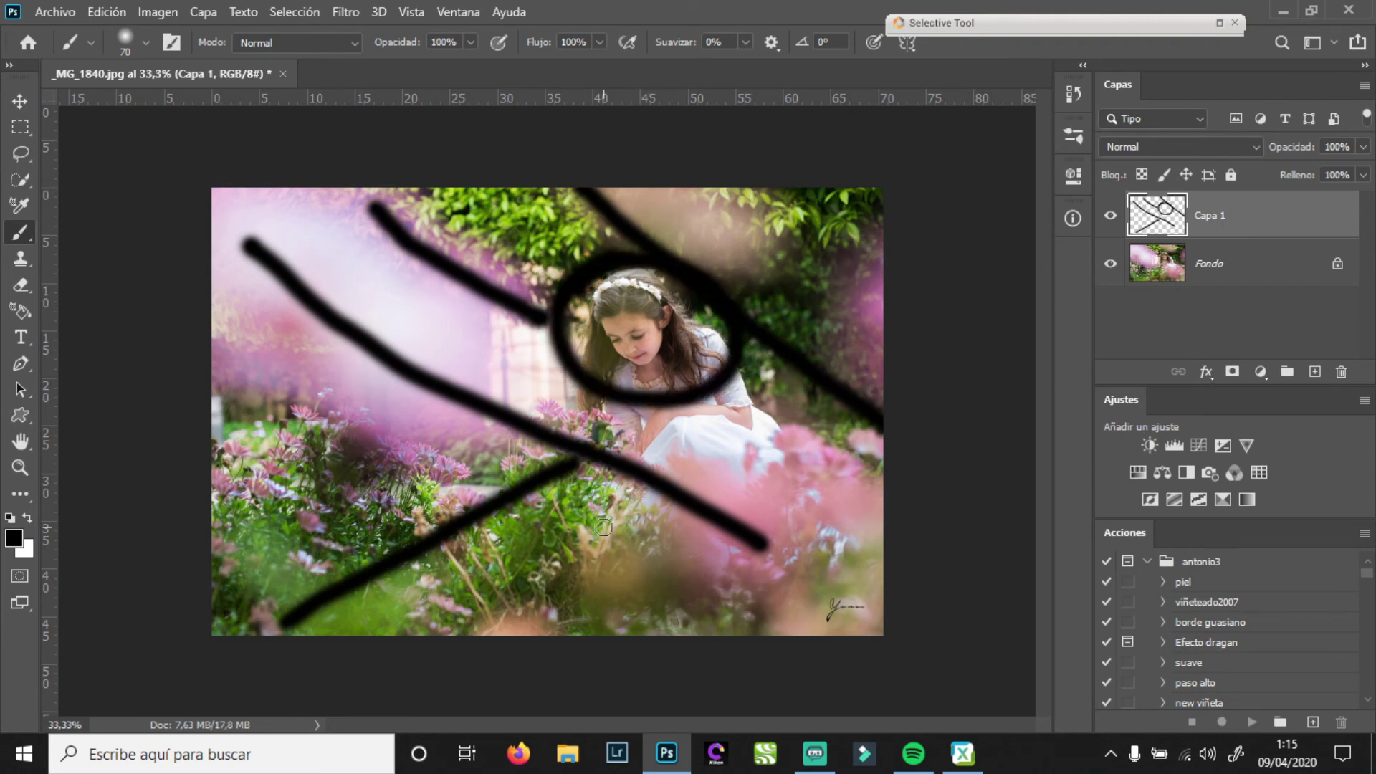
mouse_move(1272, 218)
mouse_down()
mouse_move(1364, 355)
mouse_move(1342, 372)
mouse_up()
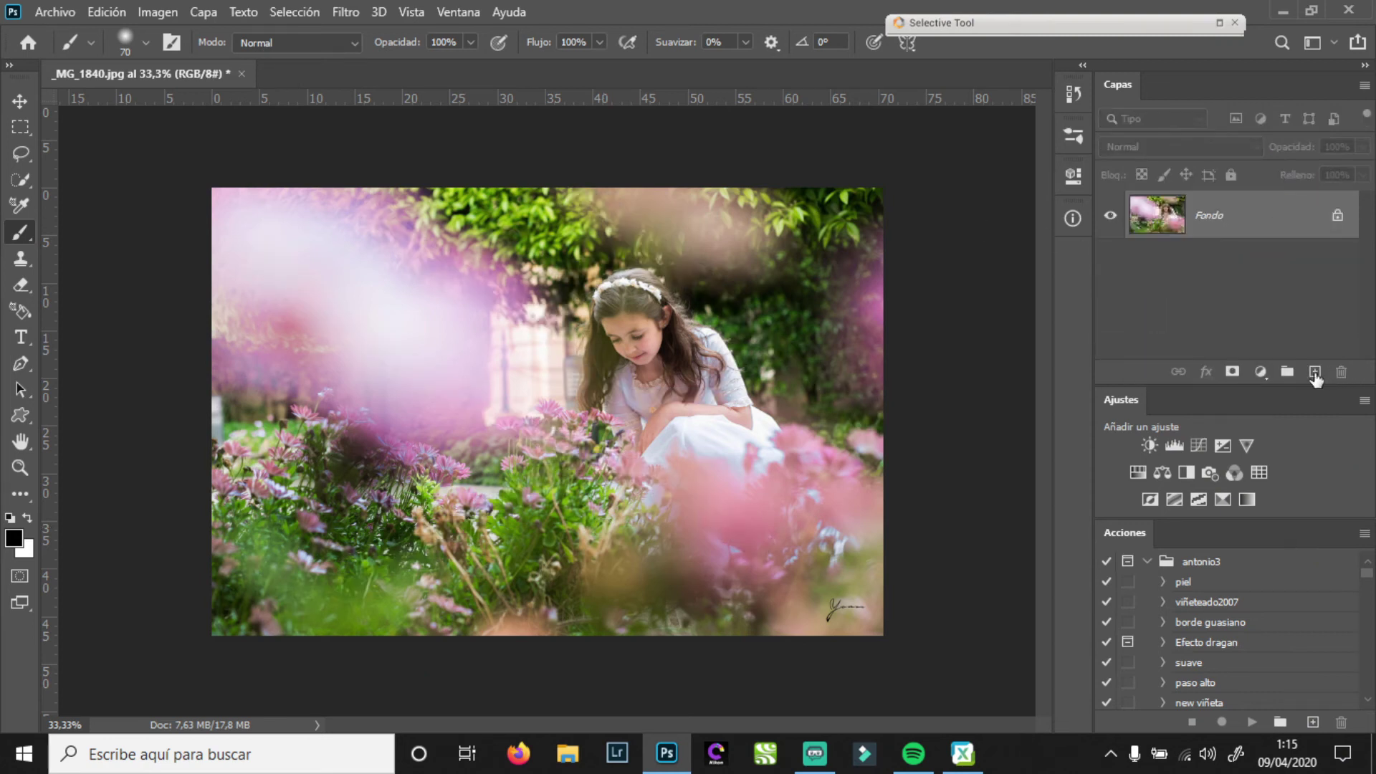
Display the golden spiral crop overlay (Espiral áurea) over the full frame of the garden photo
click(773, 44)
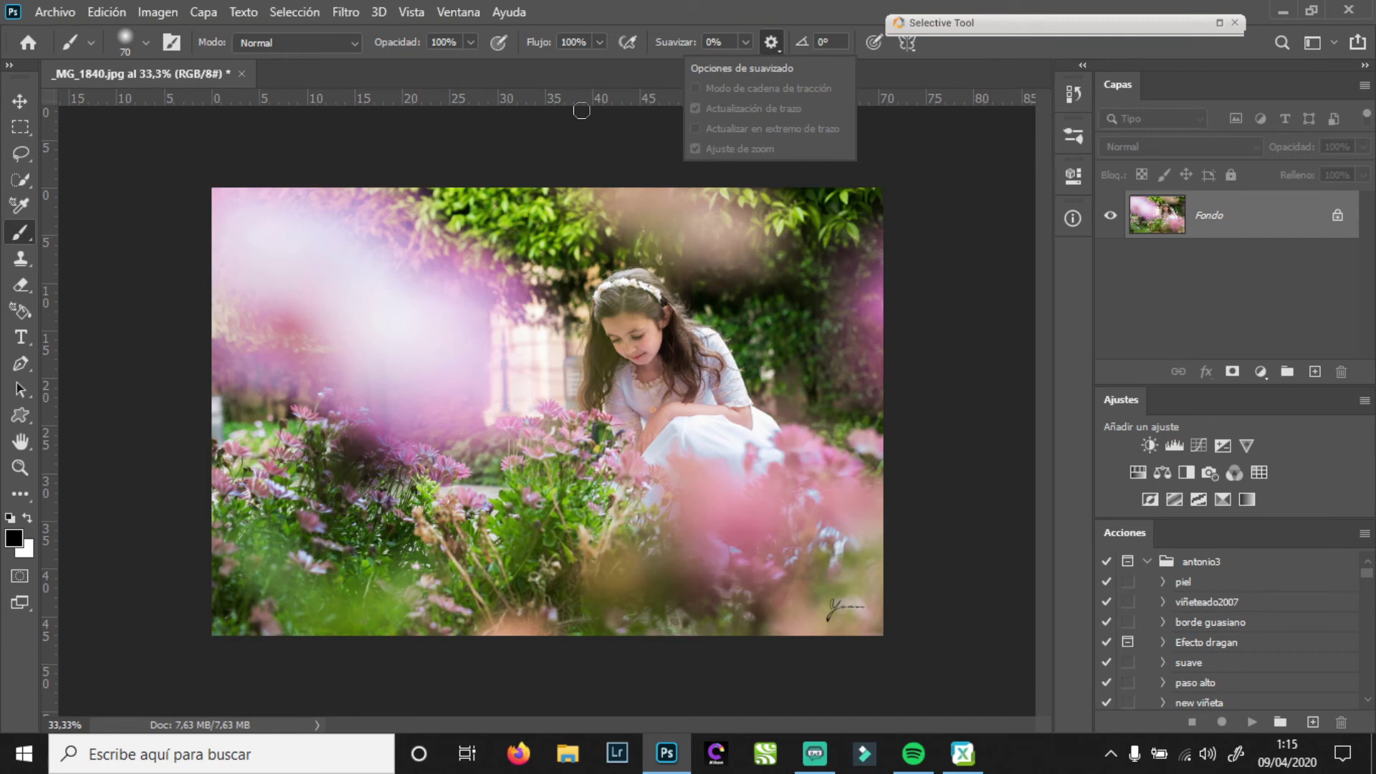
key(c)
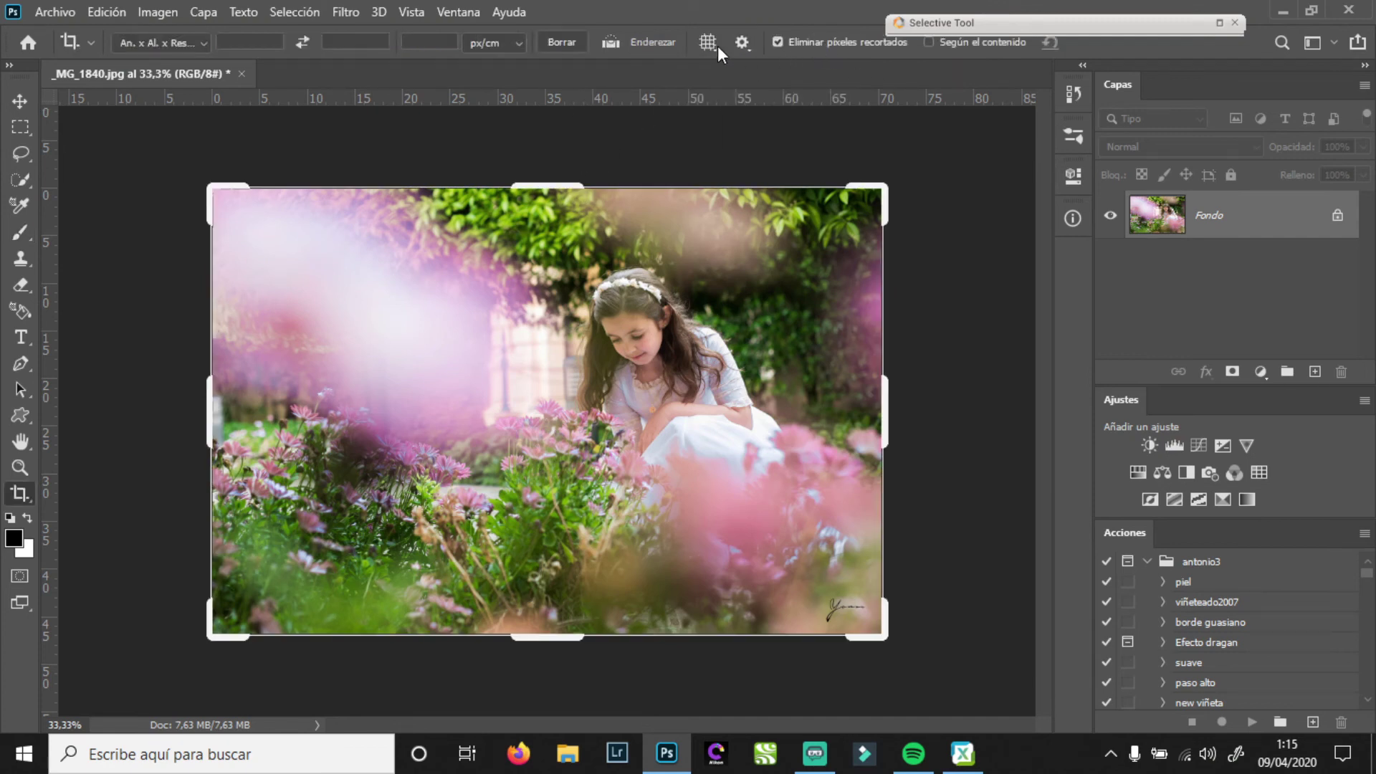
click(717, 52)
click(751, 159)
click(701, 288)
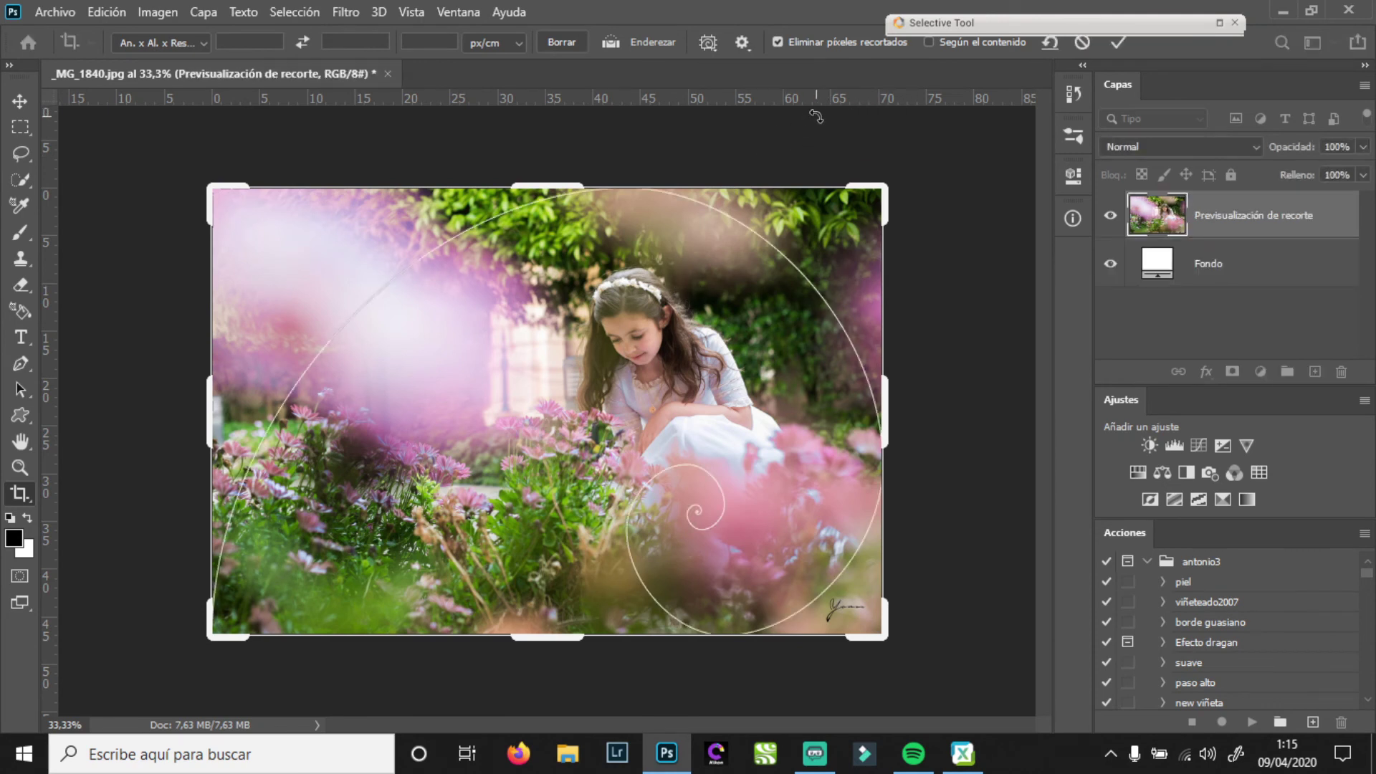
Cycle the golden spiral's orientation until its centre lies beside the girl's head, and close the garden photo without saving
key(shift+o)
key(shift+o)
key(shift+o)
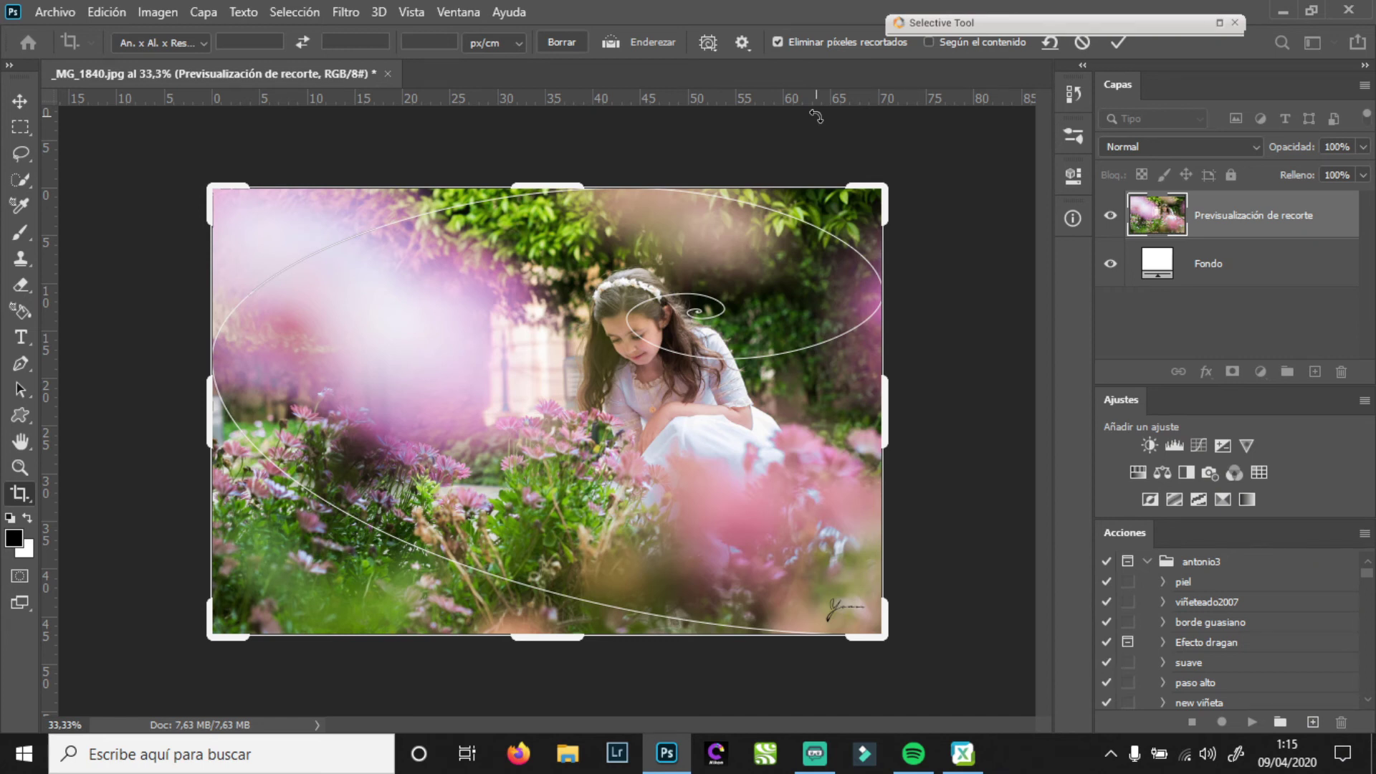
key(Return)
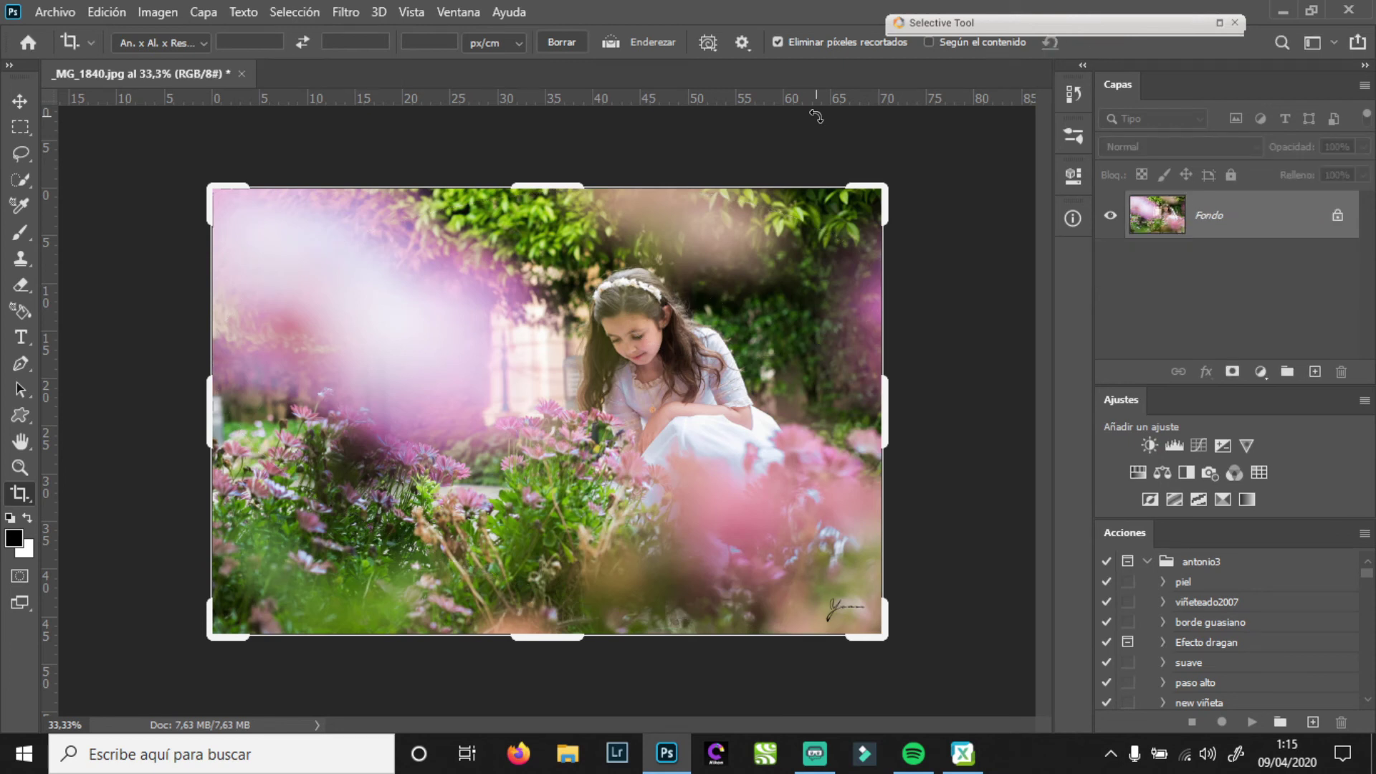
click(241, 73)
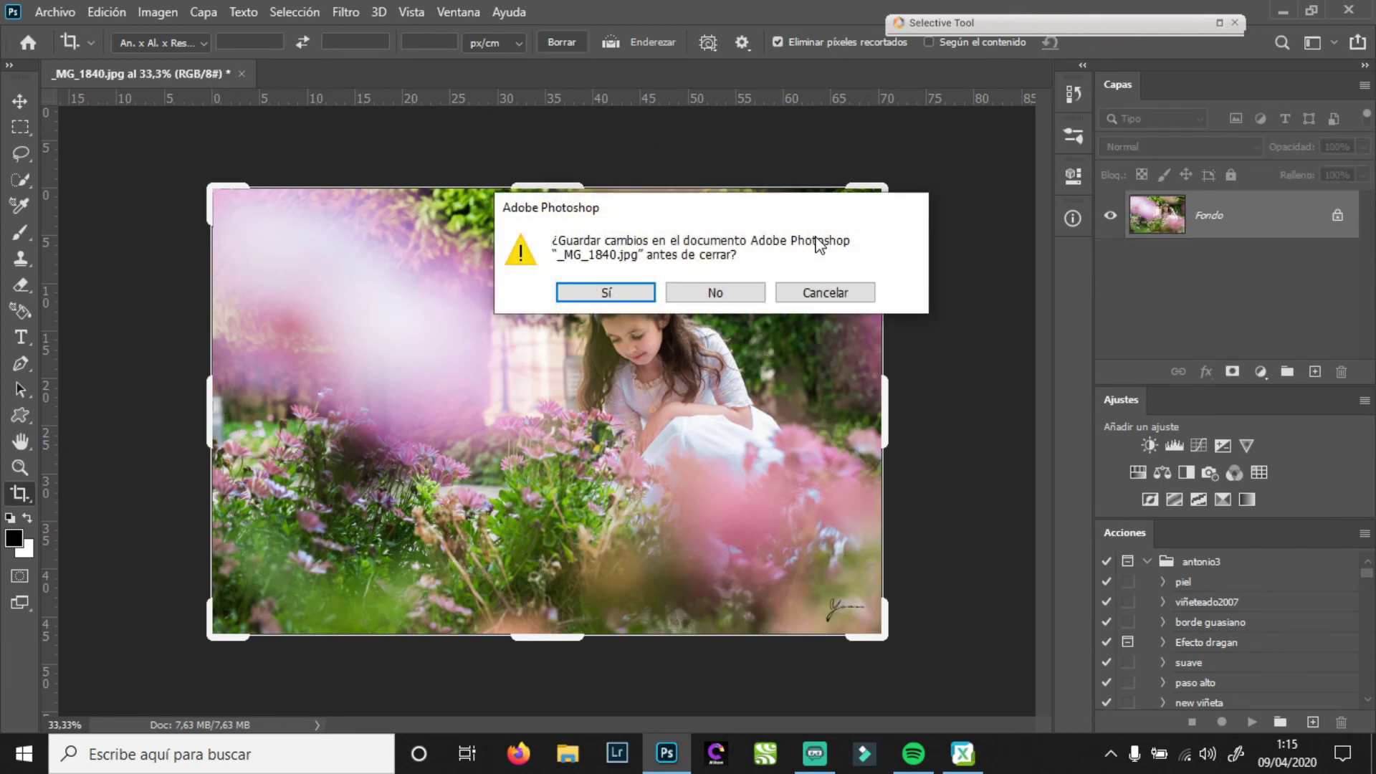
click(747, 291)
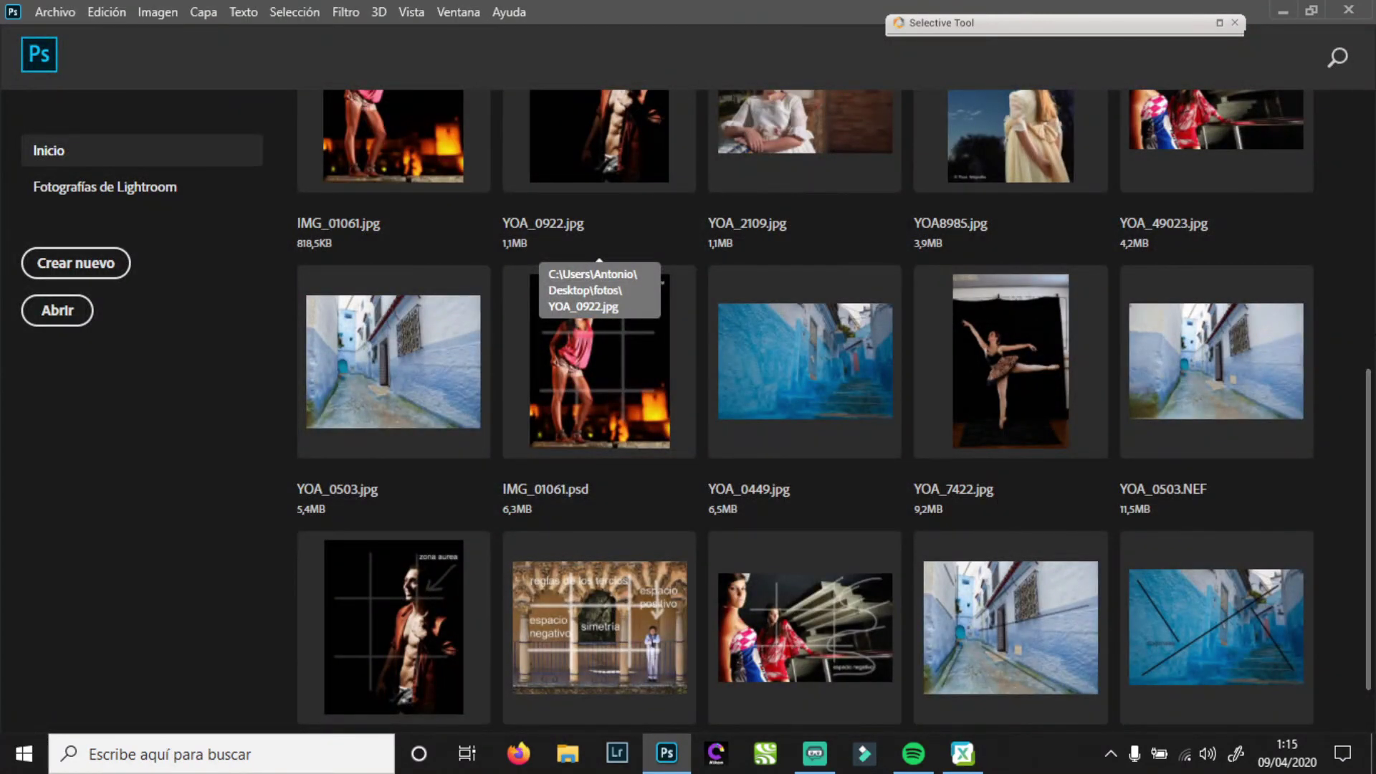
Browse the fotos folder in the photo manager and open YOA_5369.jpg in Photoshop
scroll(805, 407, up, 4)
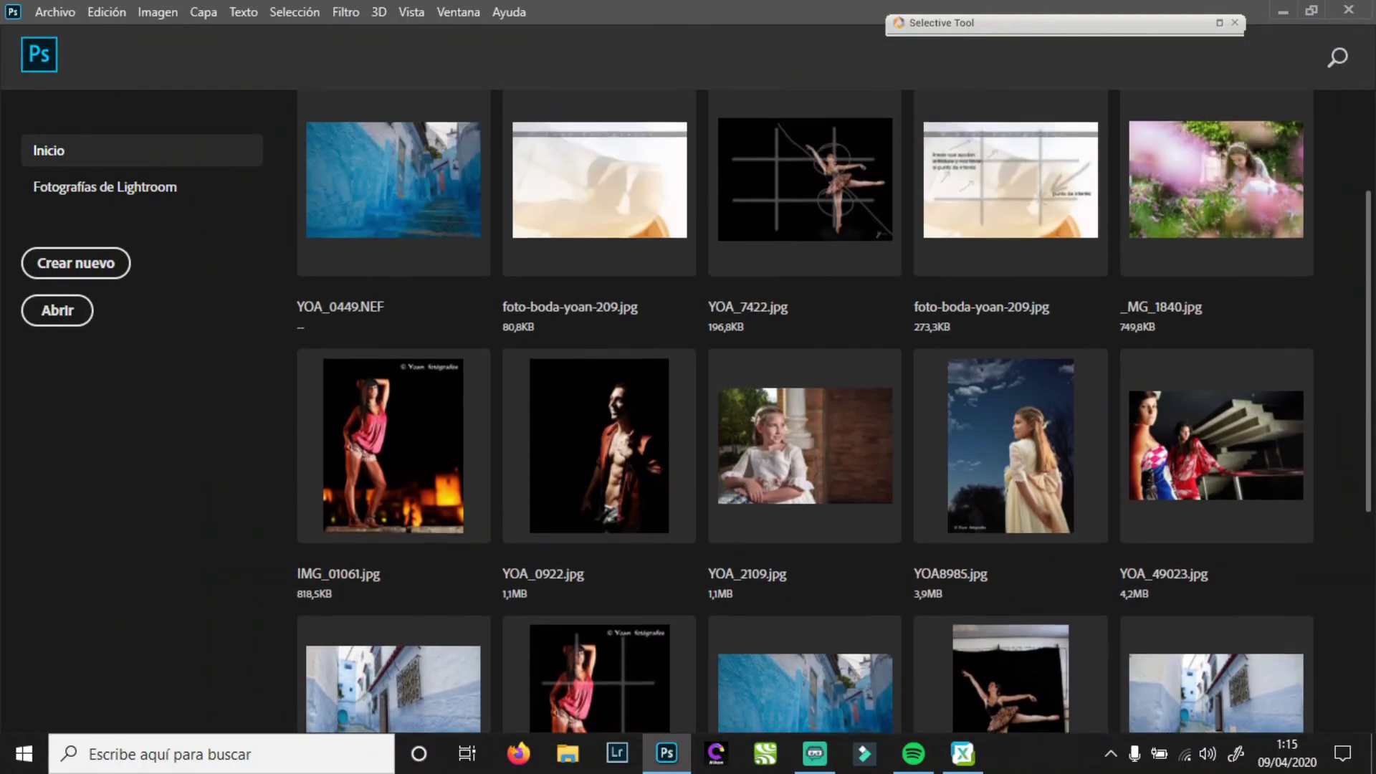
scroll(805, 407, down, 2)
click(968, 754)
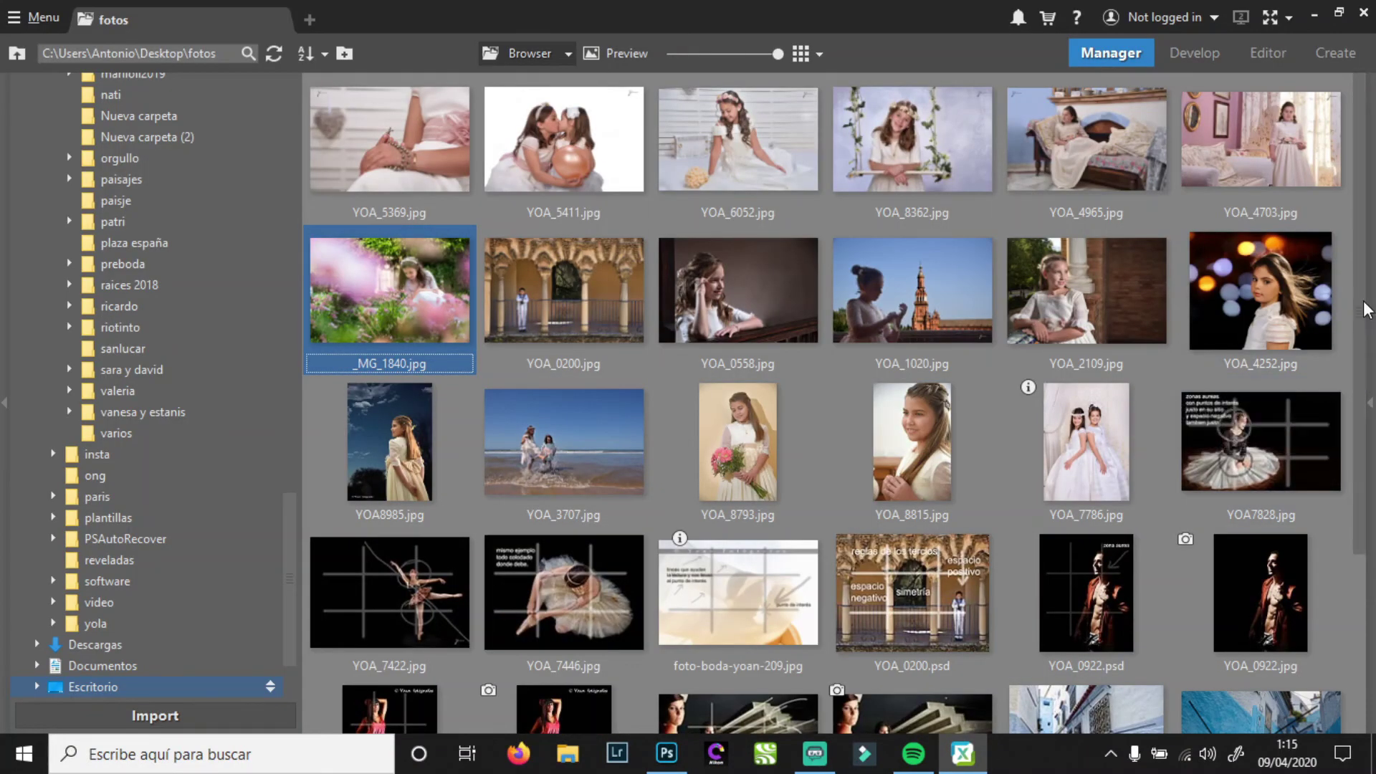
scroll(1362, 265, down, 1)
scroll(1362, 264, down, 3)
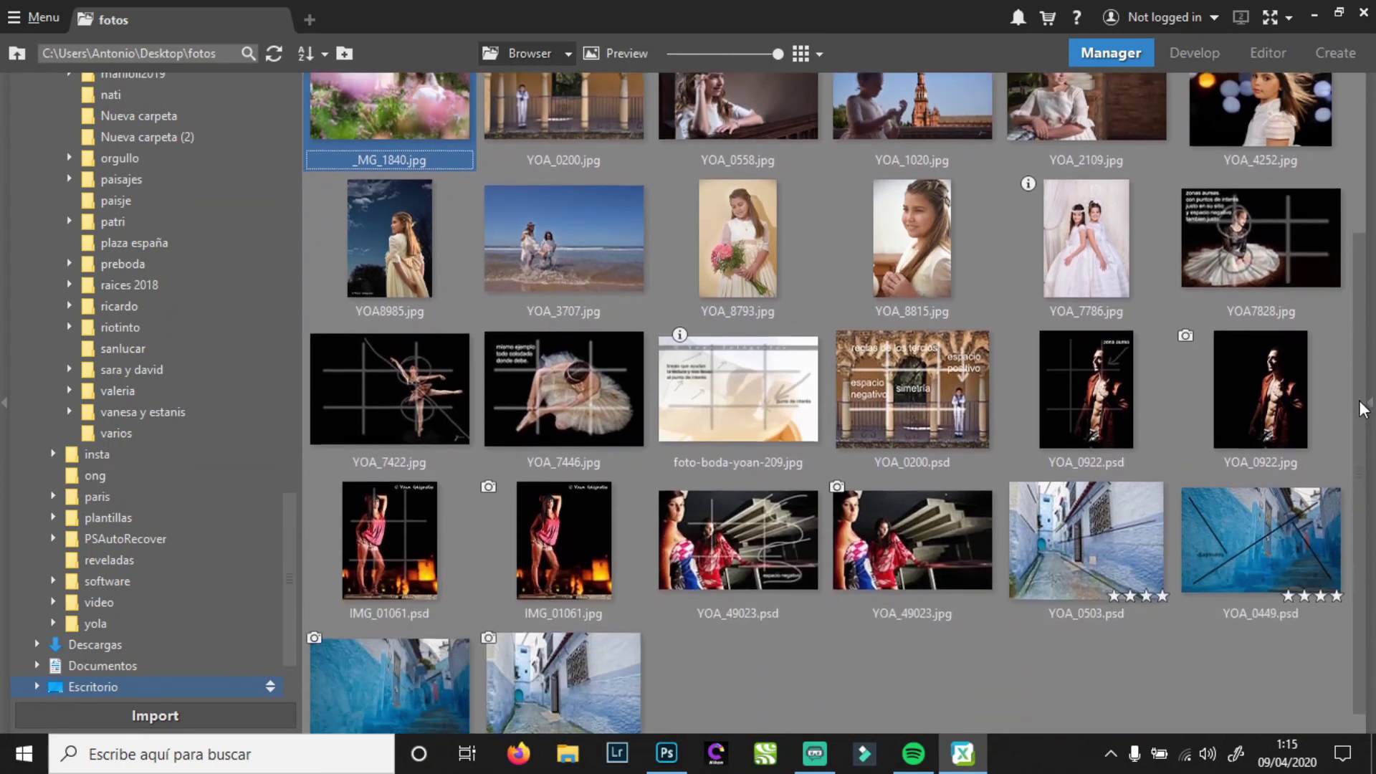
scroll(1355, 390, up, 3)
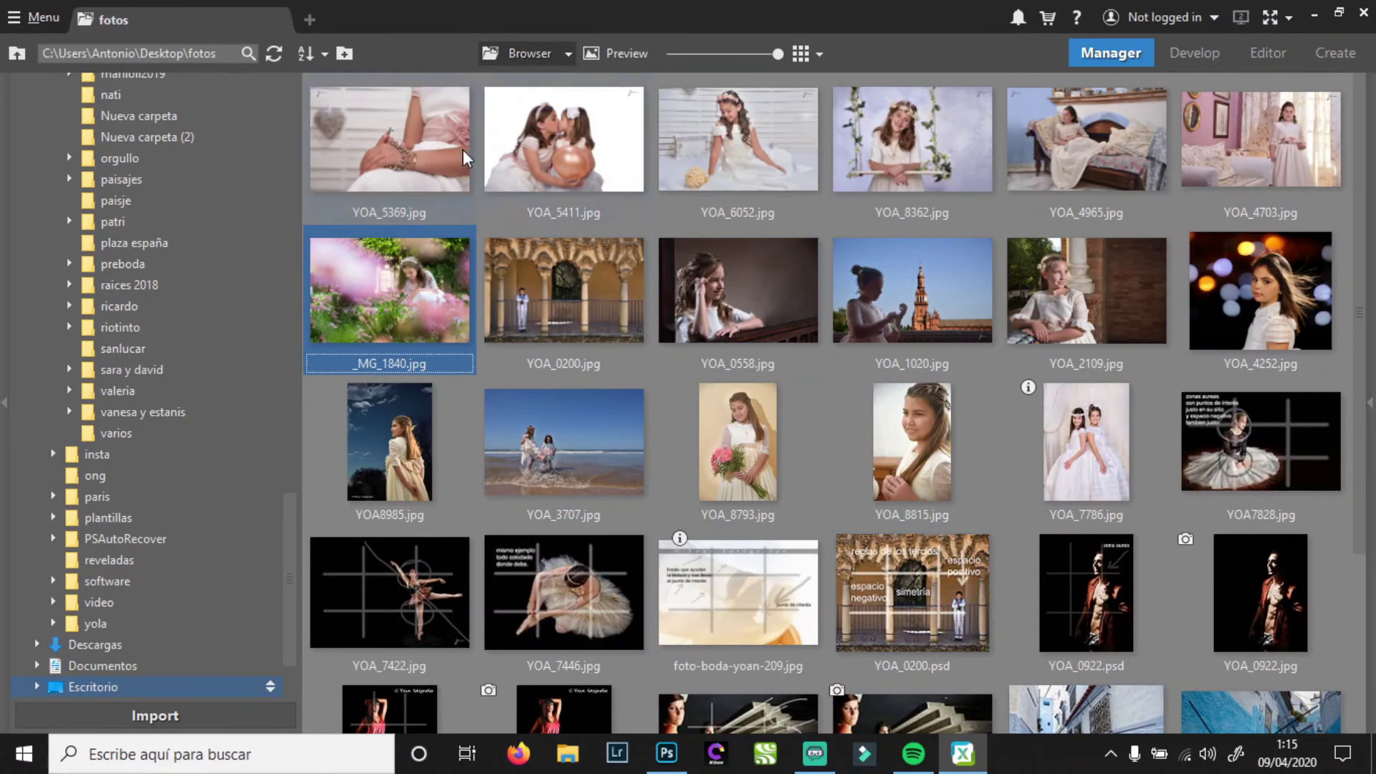
click(412, 139)
drag(397, 131, 617, 478)
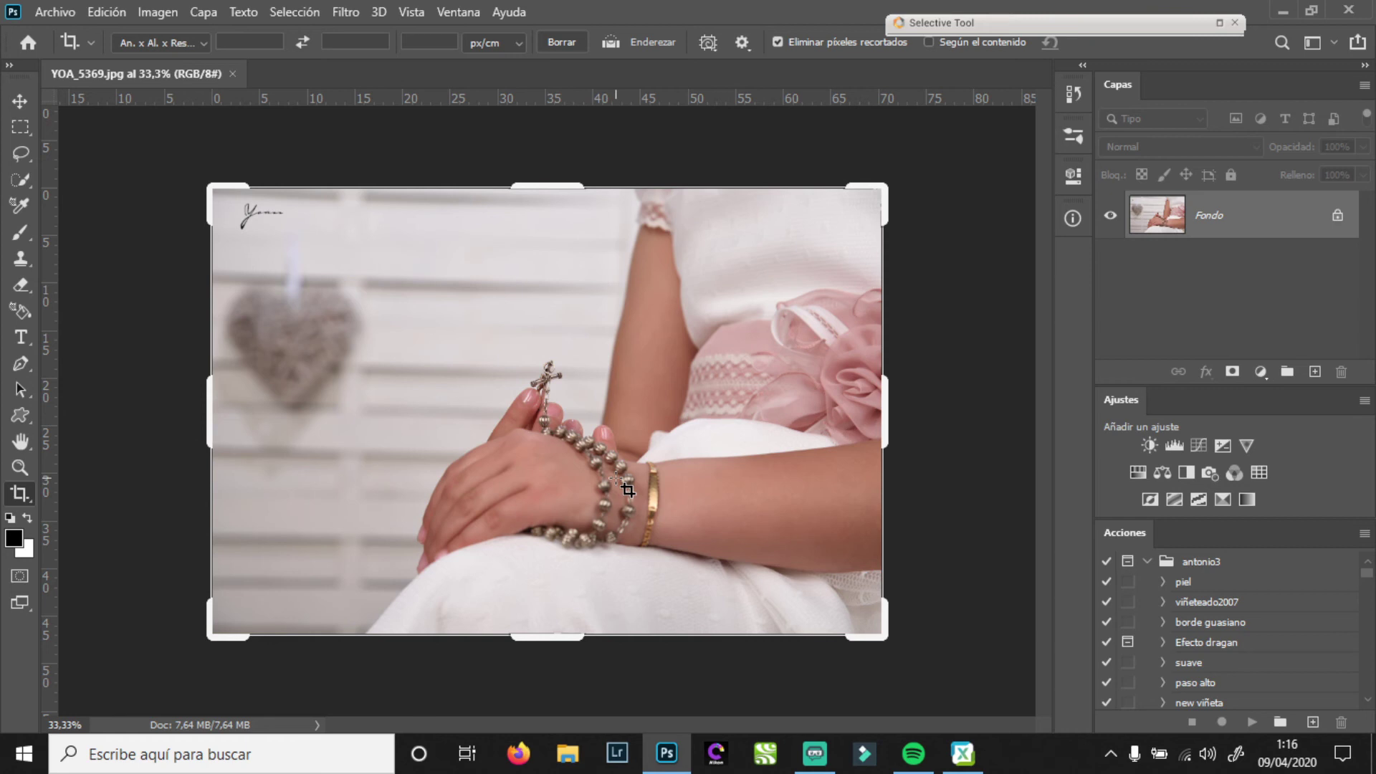
On a new layer, paint three black horizontal lines along the background slats and a circle around the hanging heart
click(1314, 371)
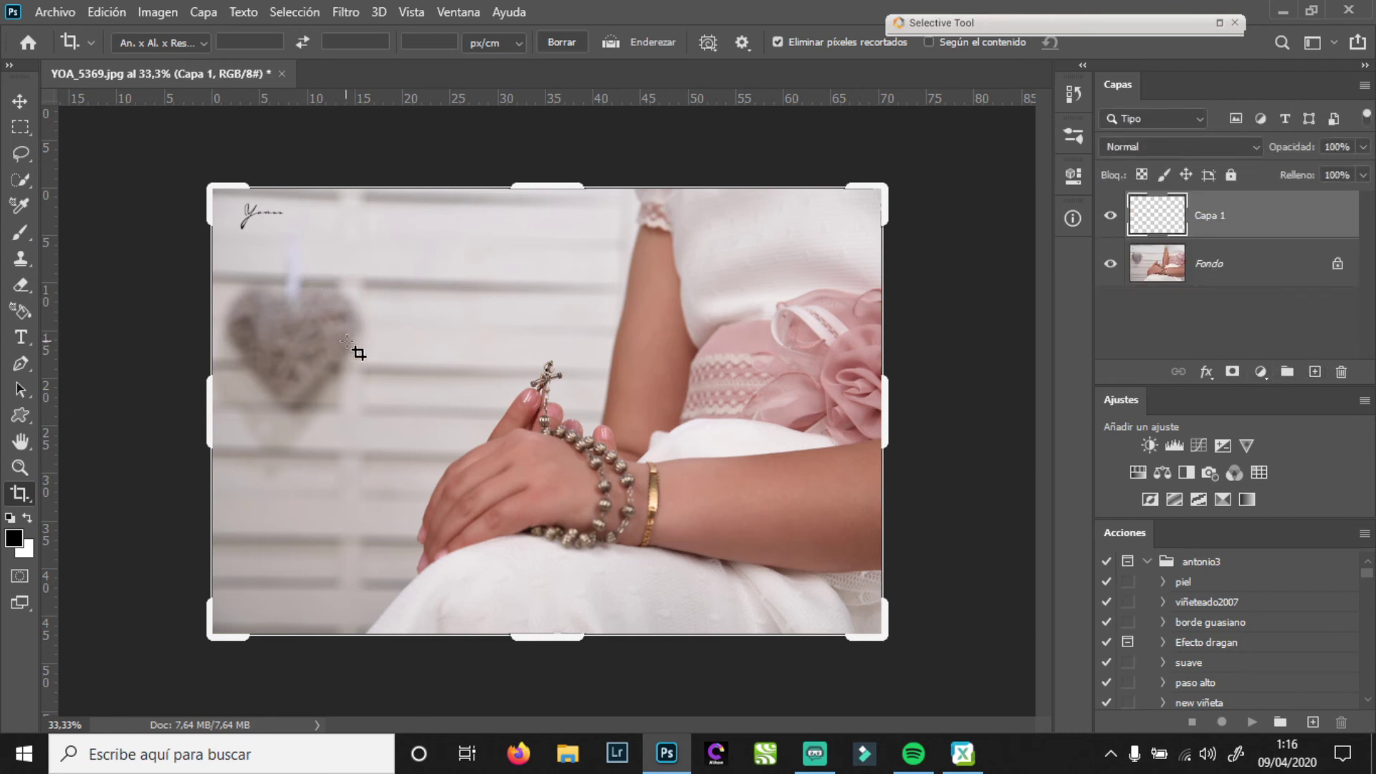
key(b)
mouse_move(237, 281)
mouse_down()
mouse_move(556, 289)
mouse_move(520, 275)
mouse_move(544, 293)
mouse_up()
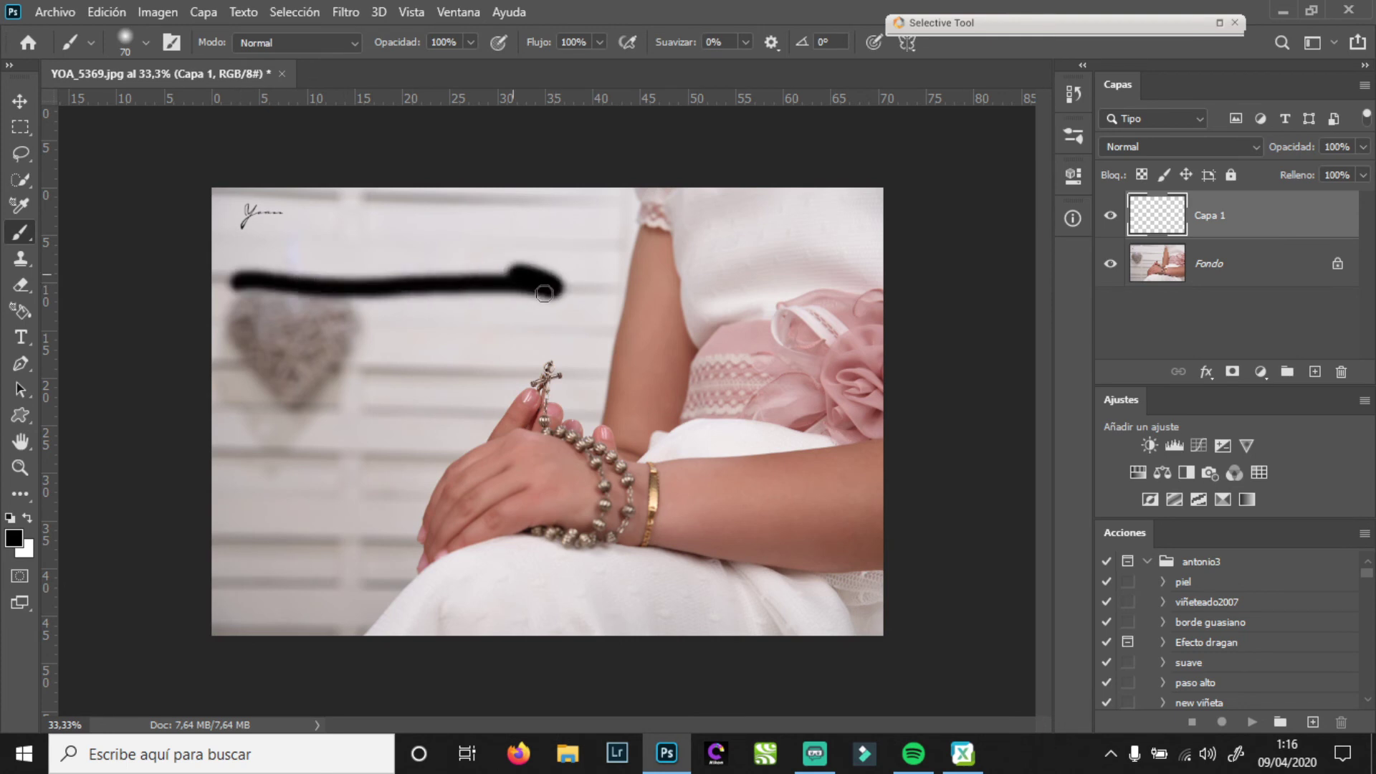
drag(240, 383, 486, 368)
drag(251, 455, 413, 455)
mouse_move(252, 295)
mouse_down()
mouse_move(376, 300)
mouse_move(337, 412)
mouse_move(270, 426)
mouse_move(230, 372)
mouse_move(239, 291)
mouse_move(295, 275)
mouse_up()
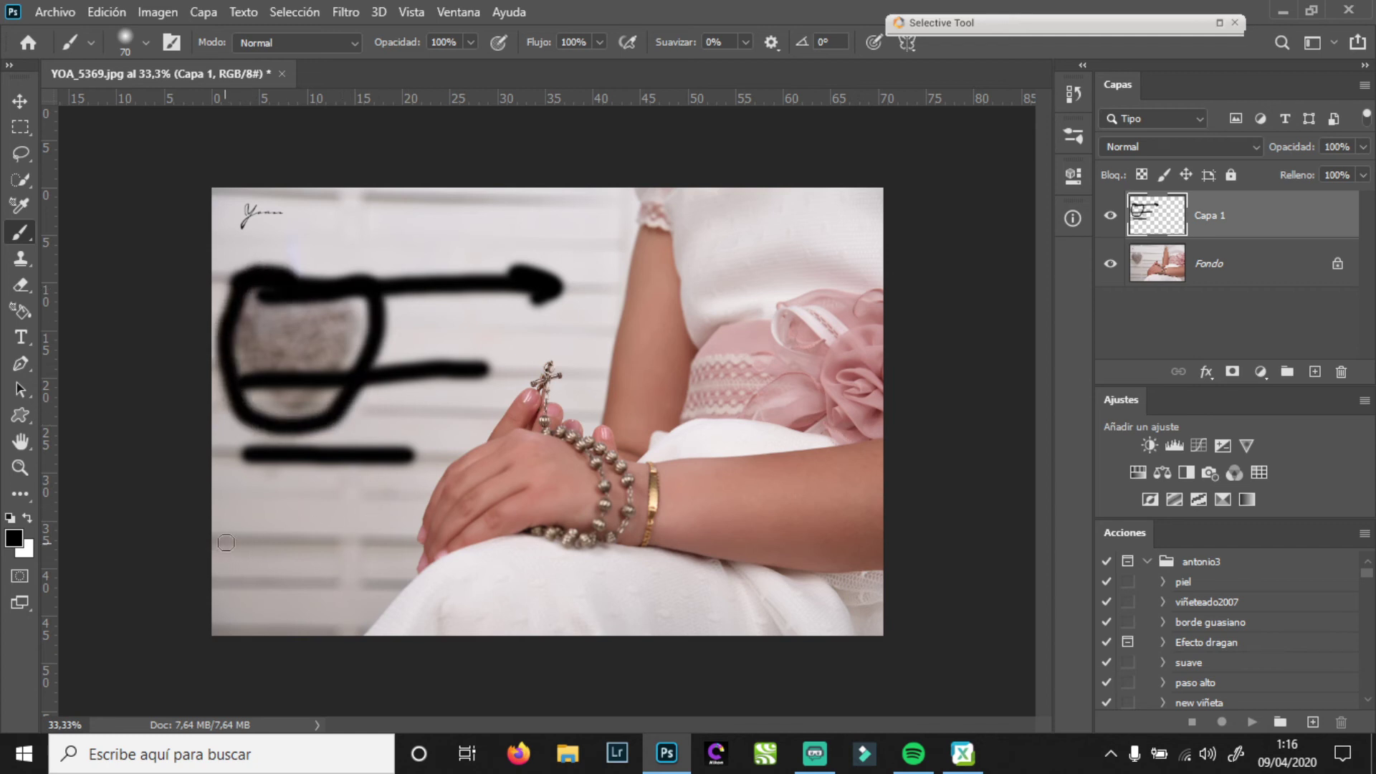
Paint black lines along the lowest slat, arms, sash and skirt and a circle around the crucifix, and delete the annotation layer
drag(226, 543, 398, 535)
drag(329, 645, 520, 477)
mouse_move(665, 193)
mouse_down()
mouse_move(640, 243)
mouse_move(609, 401)
mouse_up()
mouse_move(838, 447)
mouse_down()
mouse_move(783, 434)
mouse_move(648, 435)
mouse_up()
mouse_move(855, 308)
mouse_down()
mouse_move(772, 319)
mouse_move(677, 393)
mouse_up()
mouse_move(672, 228)
mouse_down()
mouse_move(671, 384)
mouse_move(569, 484)
mouse_up()
mouse_move(862, 448)
mouse_down()
mouse_move(682, 469)
mouse_move(488, 450)
mouse_up()
mouse_move(849, 566)
mouse_down()
mouse_move(715, 562)
mouse_move(519, 529)
mouse_up()
mouse_move(555, 319)
mouse_down()
mouse_move(495, 329)
mouse_move(595, 320)
mouse_up()
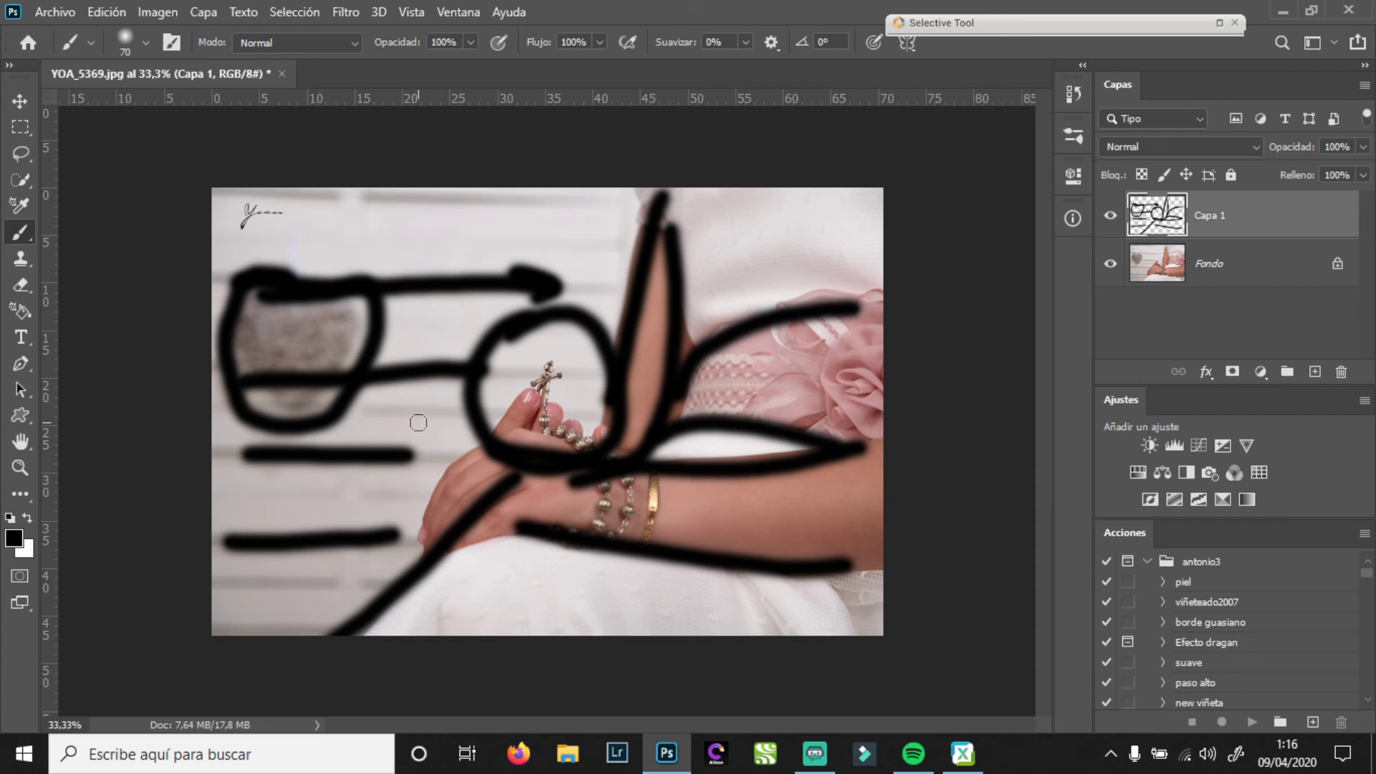
mouse_move(1283, 222)
mouse_down()
mouse_move(1262, 369)
mouse_move(1345, 372)
mouse_up()
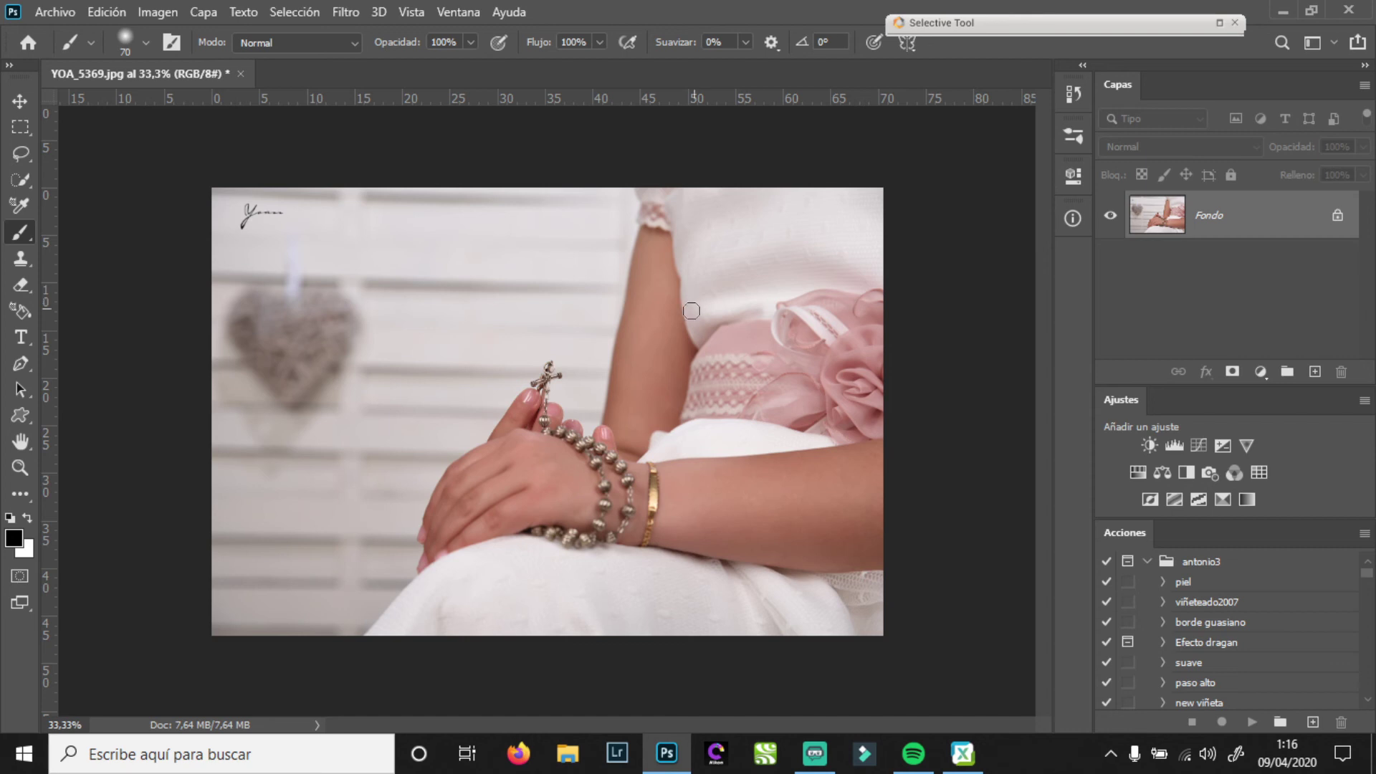
Examine the crucifix, fingers and rosary beads in close-up, undoing any stray brush mark, and return to the full photo
scroll(554, 393, up, 5)
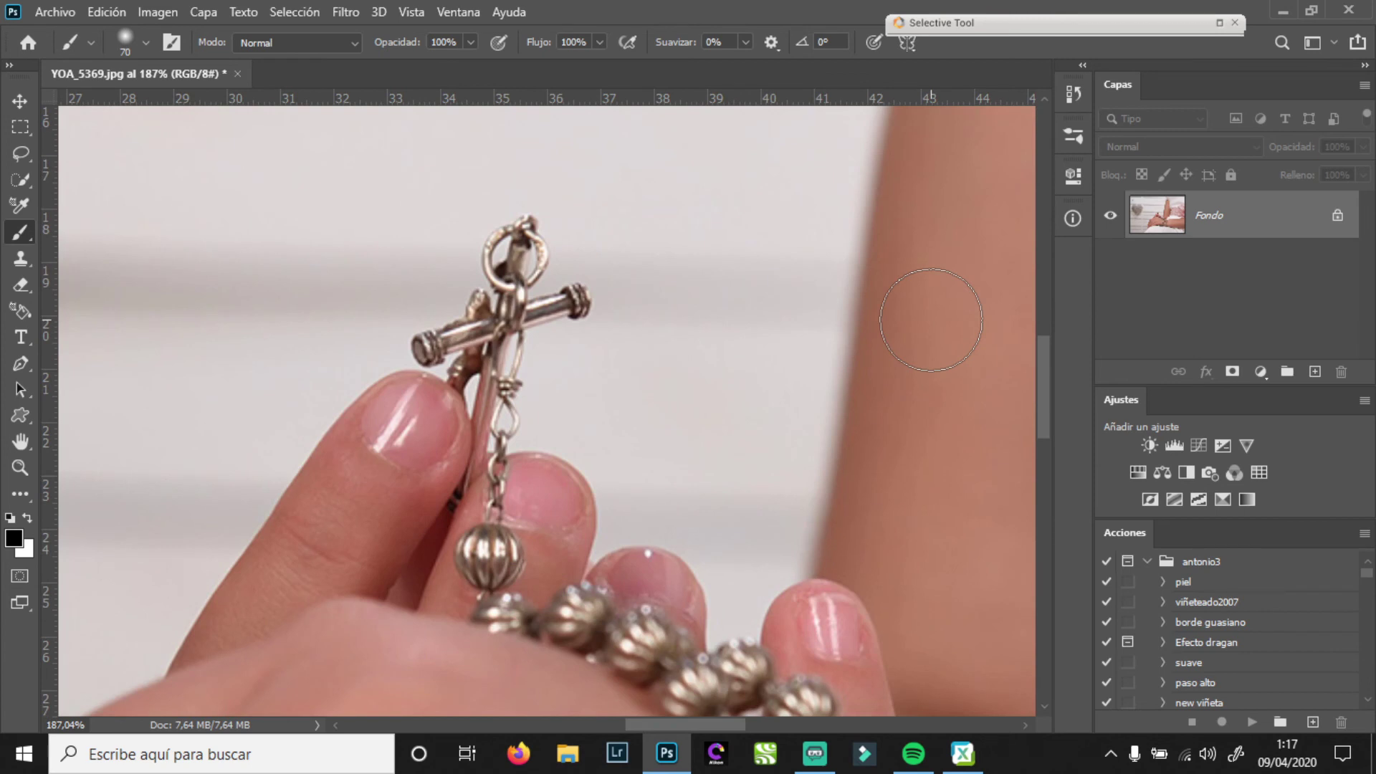
scroll(550, 399, right, 3)
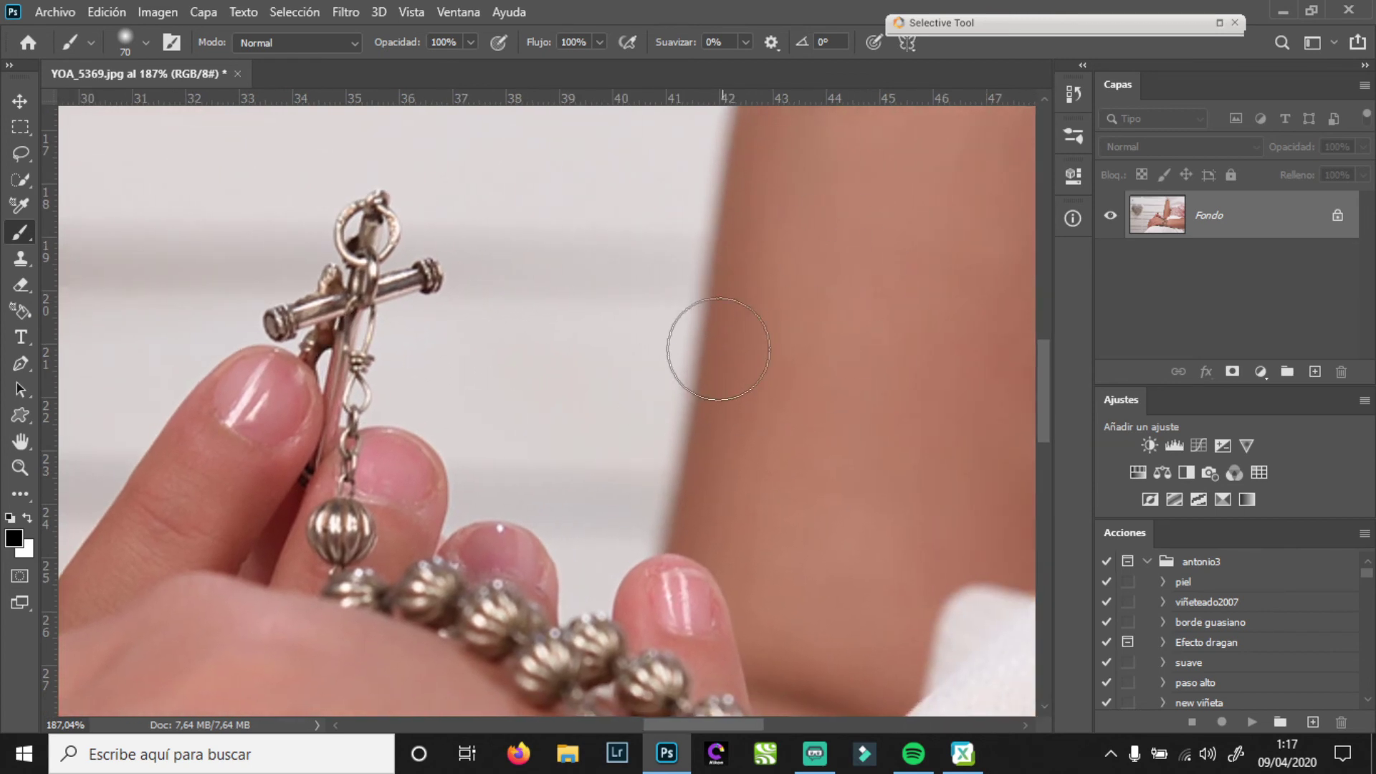
drag(716, 516, 869, 165)
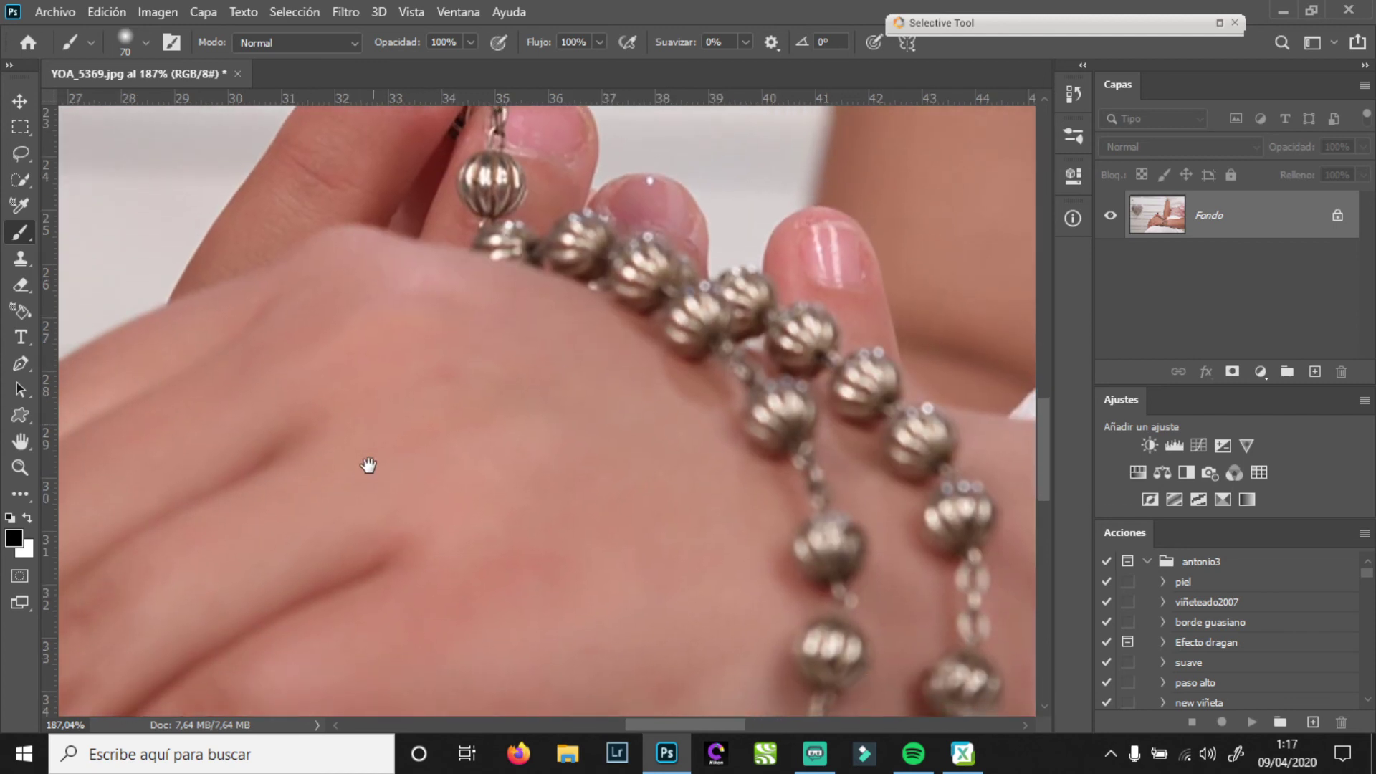
drag(452, 363, 485, 553)
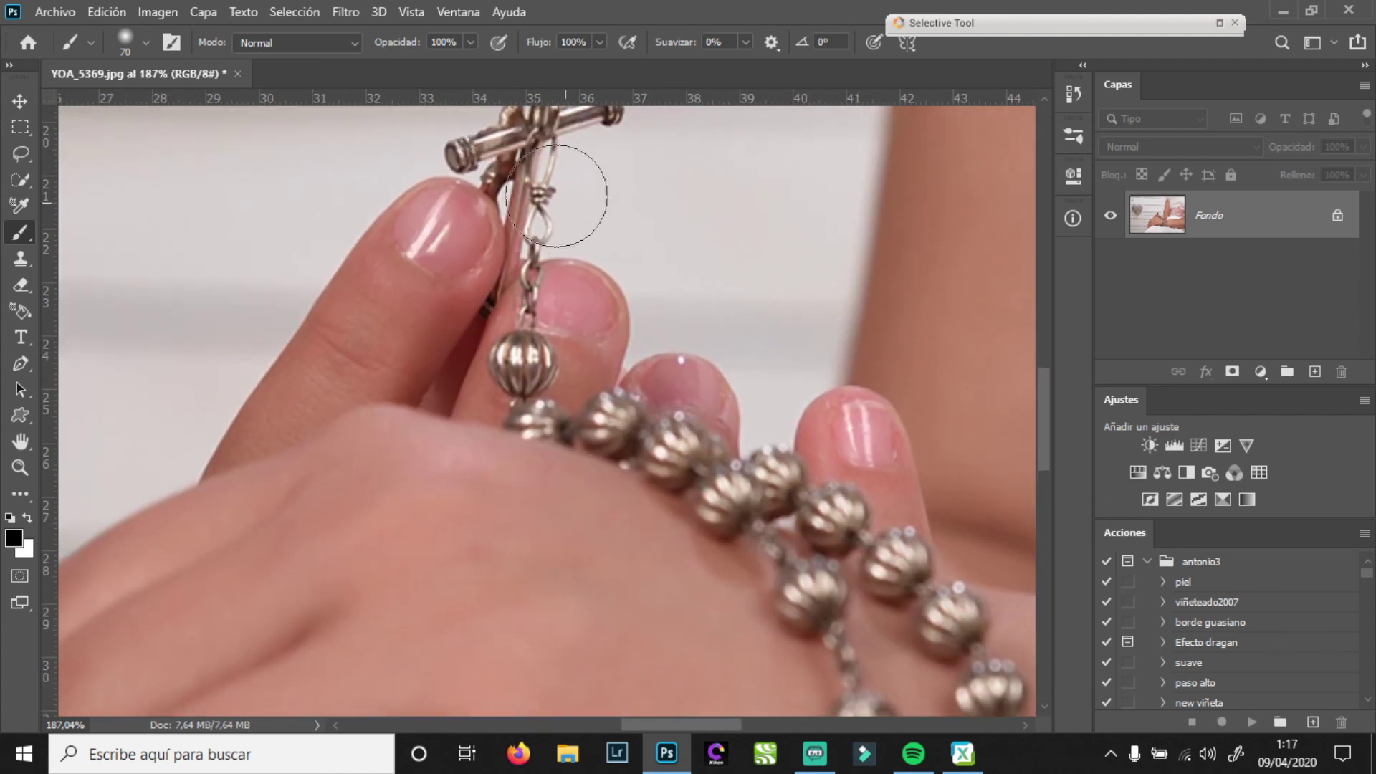
drag(574, 246, 584, 358)
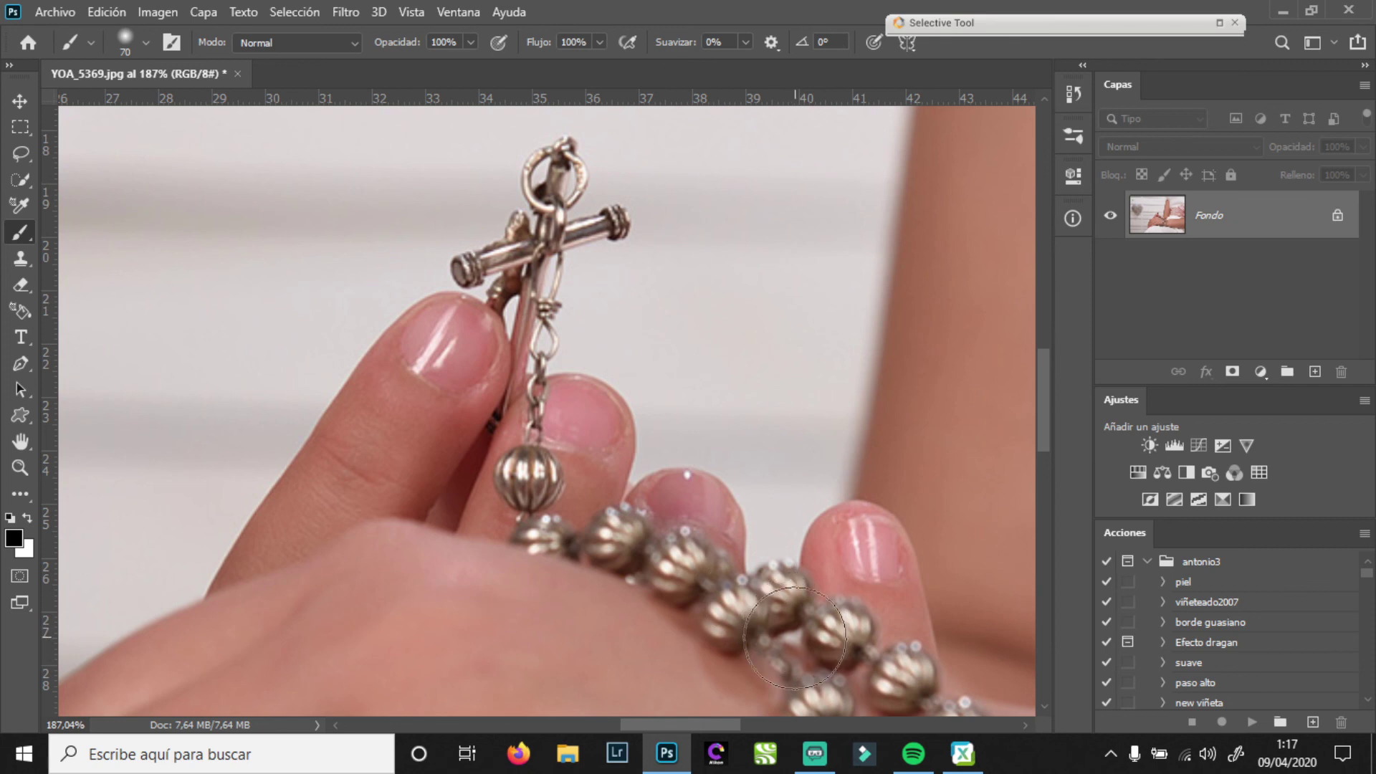
click(548, 319)
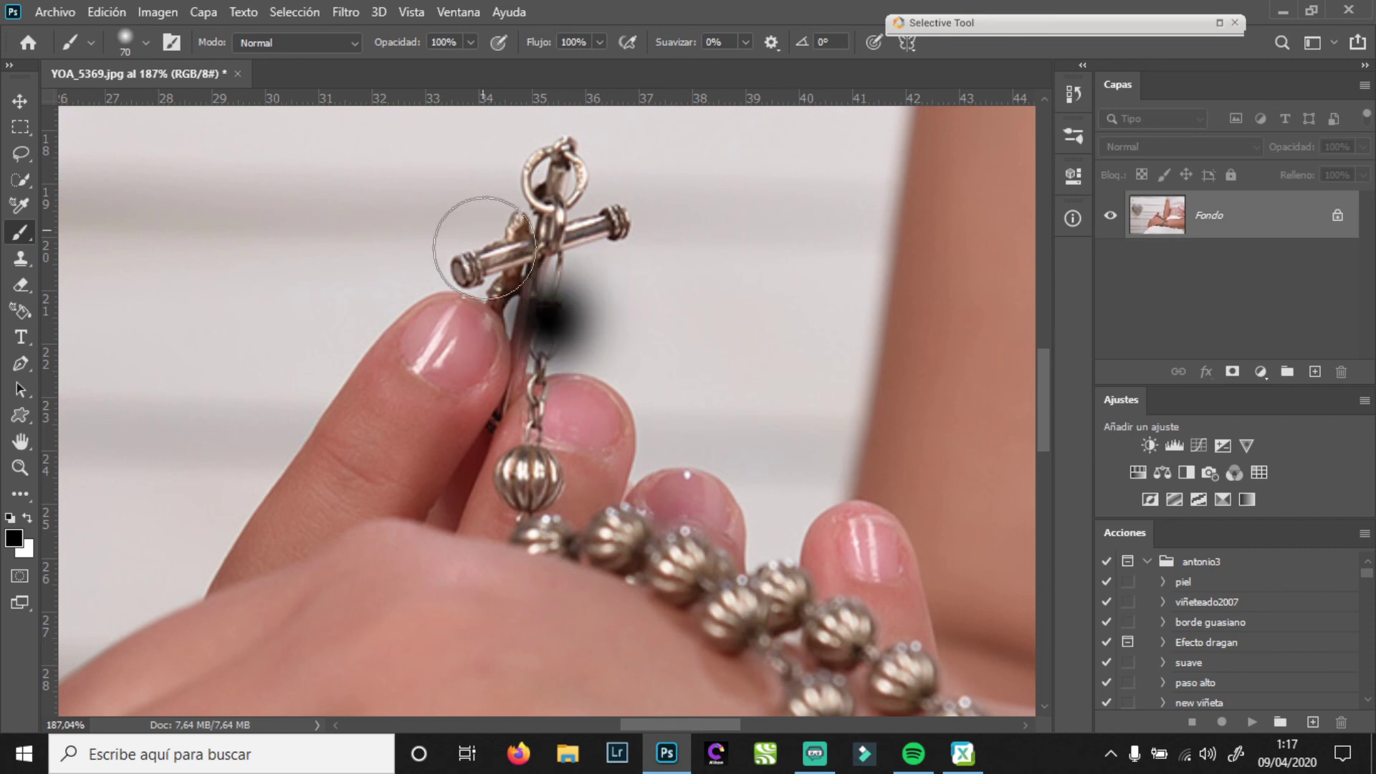
key(ctrl+z)
mouse_move(701, 323)
mouse_down()
mouse_move(787, 395)
mouse_move(909, 404)
mouse_up()
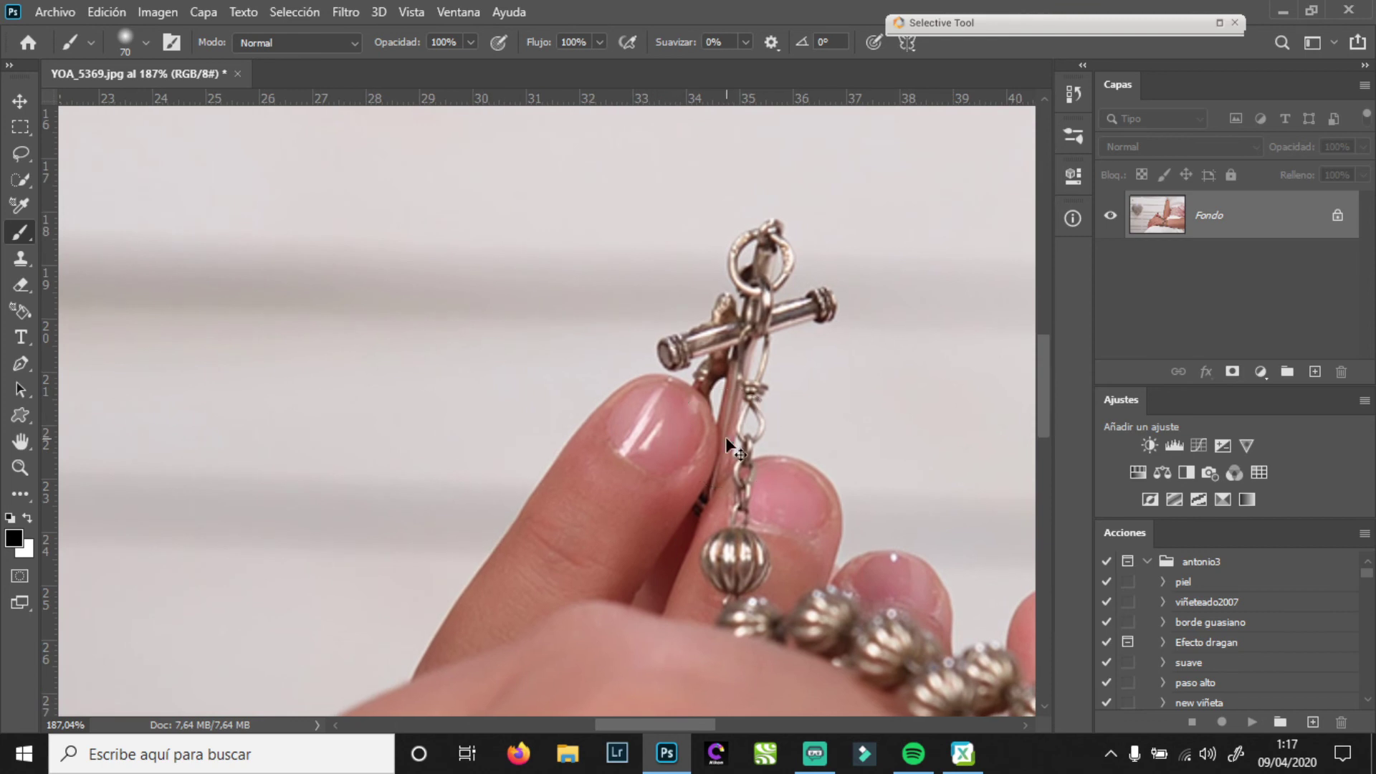
key(ctrl+0)
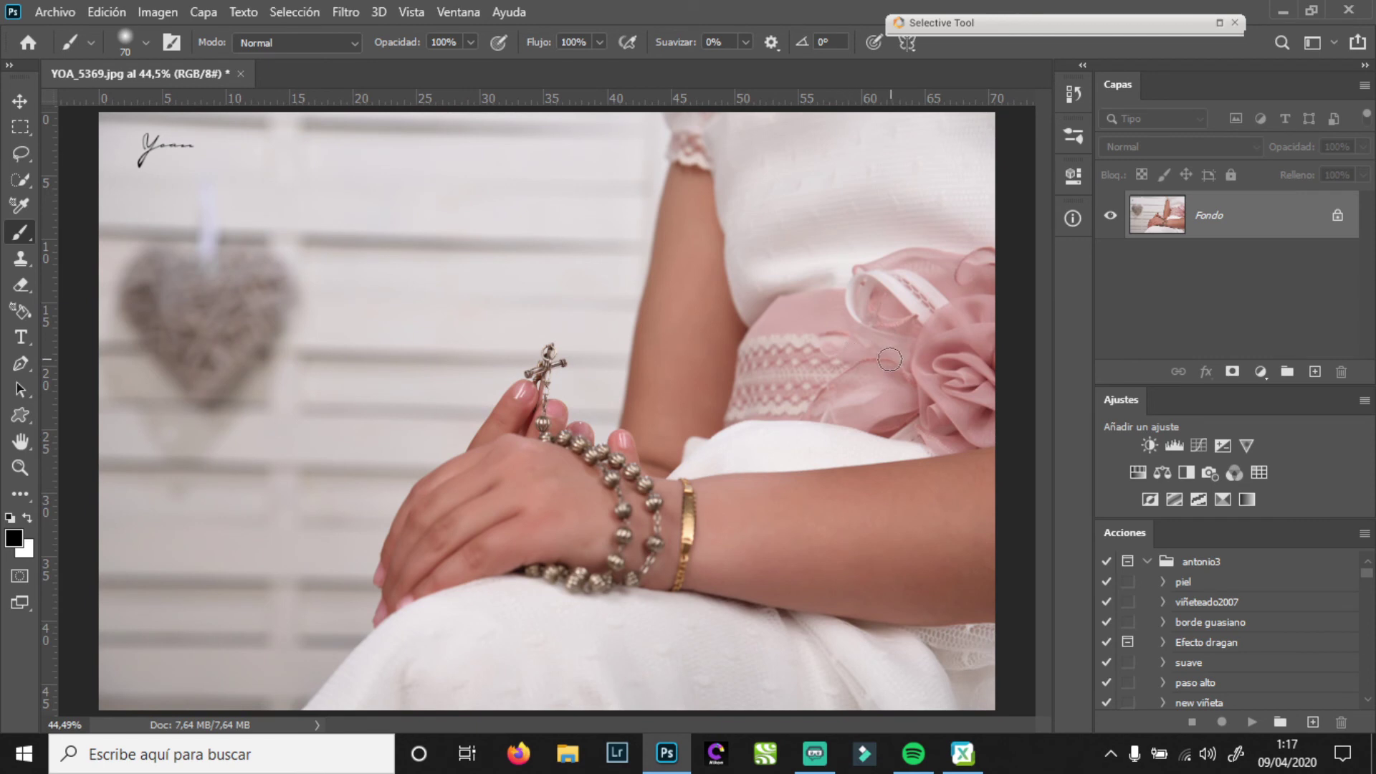
Compare the sharpness of the lace sash, gold bracelet, rosary beads and hanging heart in close-up, and return to the full photo
drag(870, 338, 742, 458)
drag(594, 403, 822, 362)
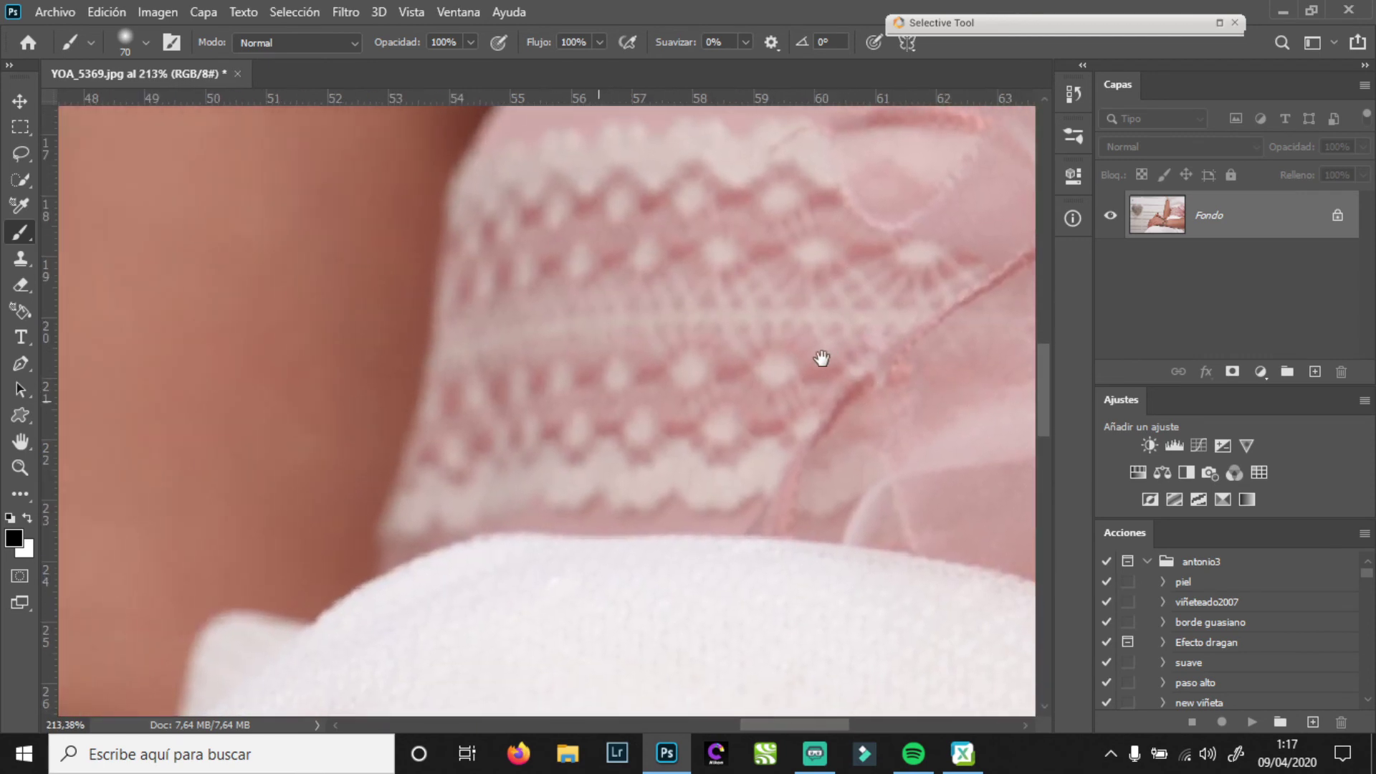
scroll(513, 378, down, 8)
scroll(624, 553, up, 3)
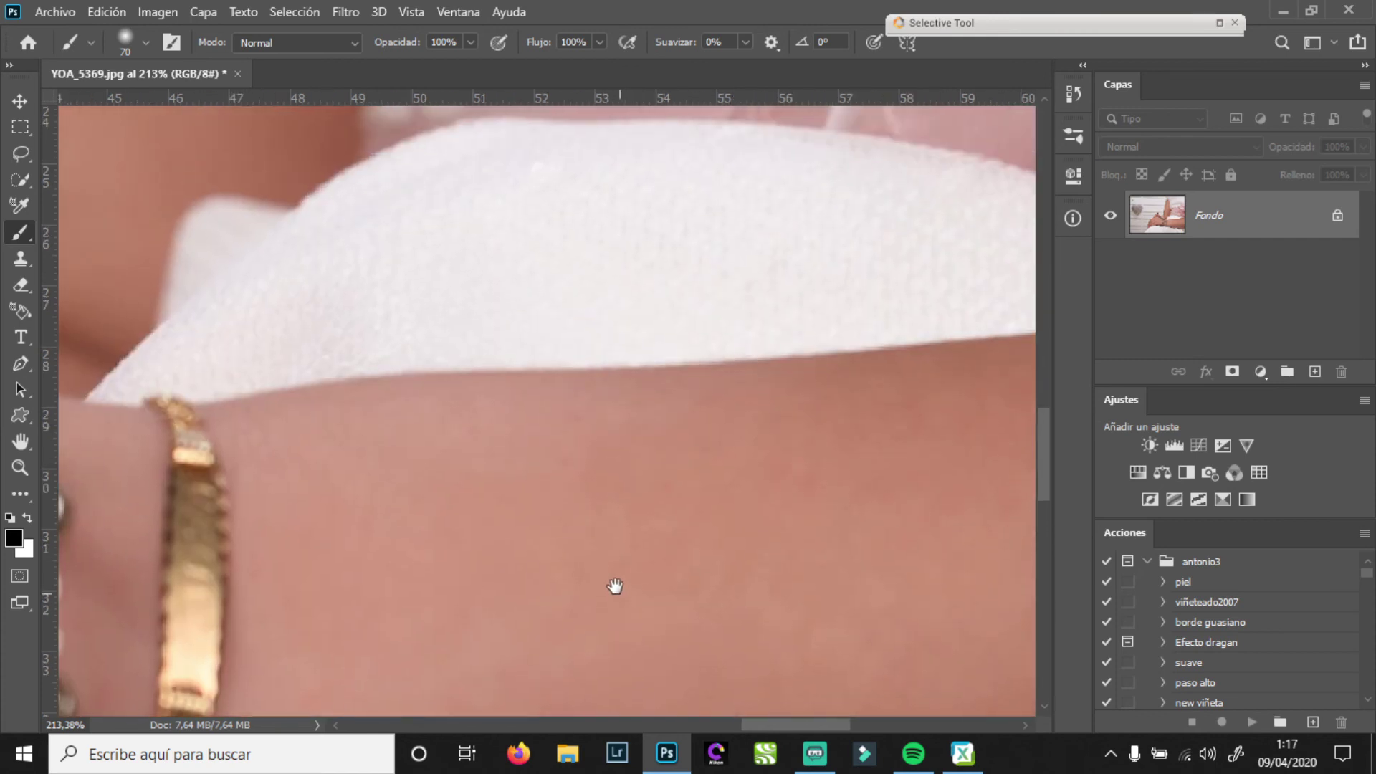
scroll(482, 357, left, 5)
drag(408, 347, 744, 364)
drag(479, 292, 562, 363)
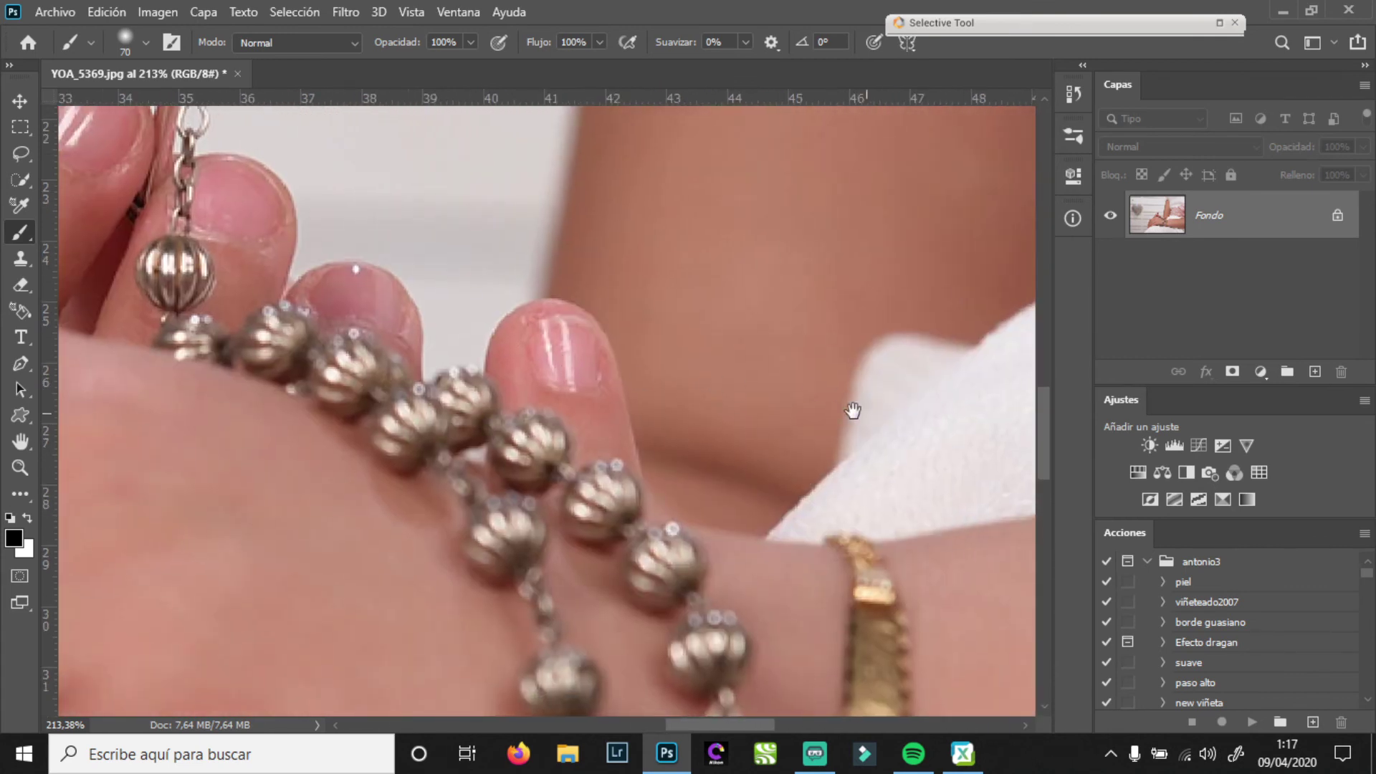
drag(851, 409, 610, 381)
mouse_move(670, 455)
mouse_down()
mouse_move(341, 478)
mouse_move(578, 578)
mouse_move(565, 491)
mouse_move(611, 488)
mouse_move(573, 334)
mouse_move(648, 402)
mouse_move(707, 387)
mouse_move(694, 439)
mouse_move(717, 475)
mouse_move(581, 227)
mouse_move(771, 553)
mouse_move(606, 691)
mouse_move(725, 470)
mouse_move(731, 427)
mouse_move(630, 454)
mouse_move(681, 433)
mouse_move(631, 642)
mouse_up()
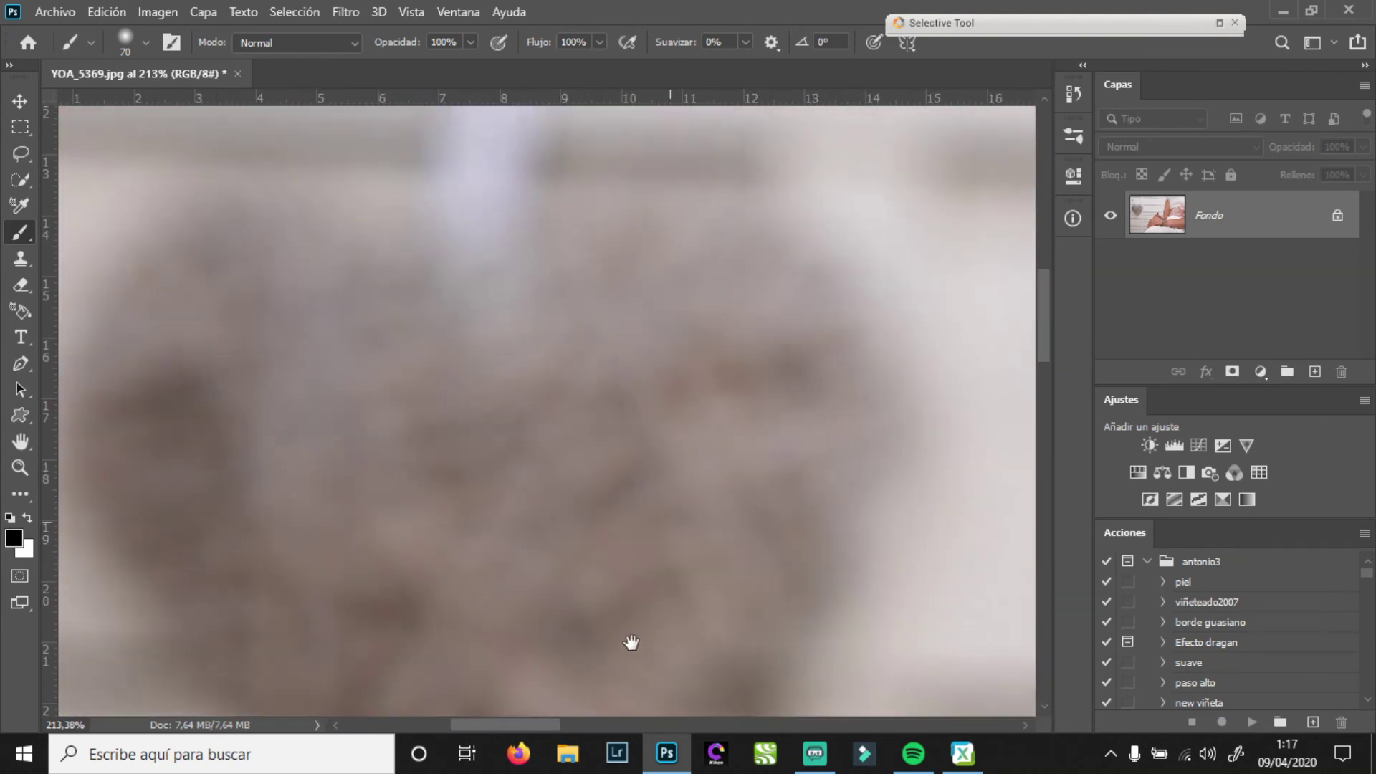
key(ctrl+0)
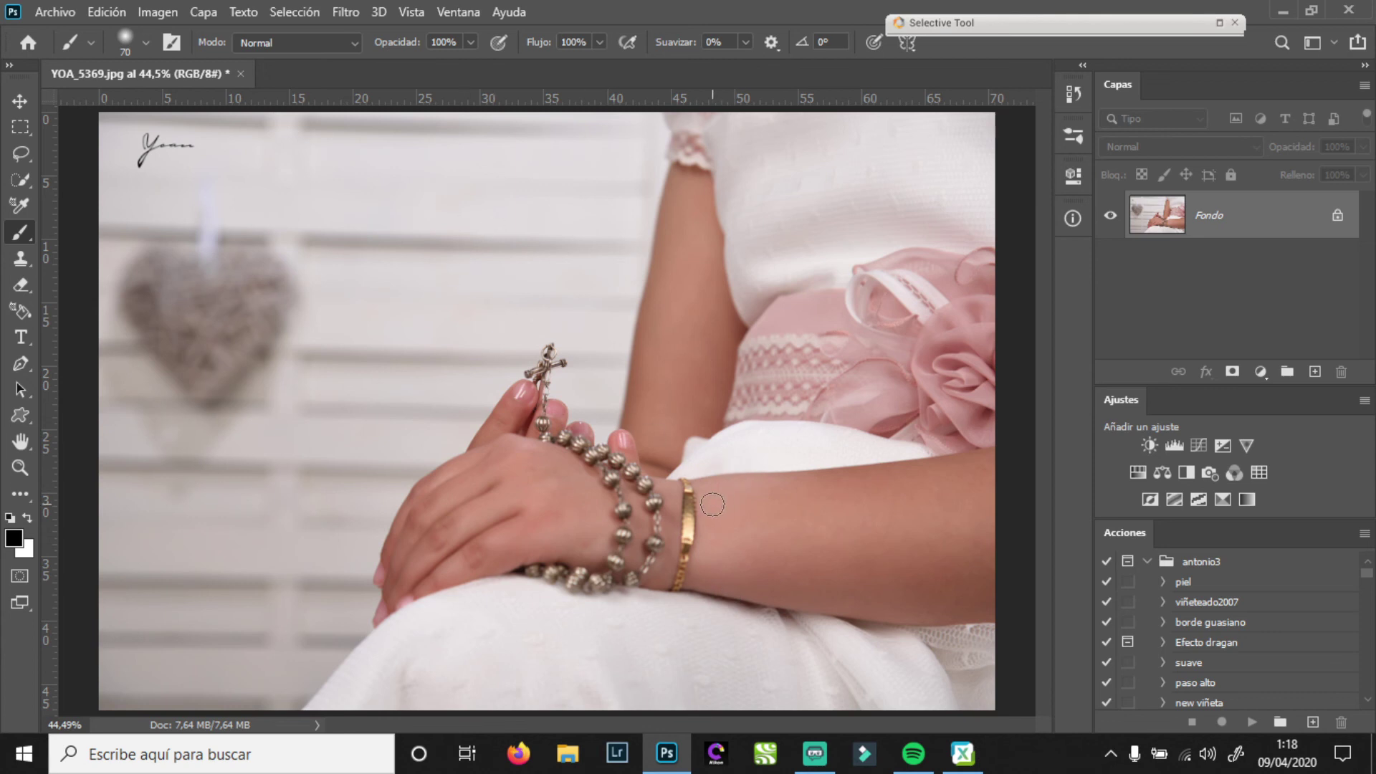
Close the rosary photo without saving and open YOA_4965.jpg from the photo manager in Photoshop
click(240, 75)
click(734, 297)
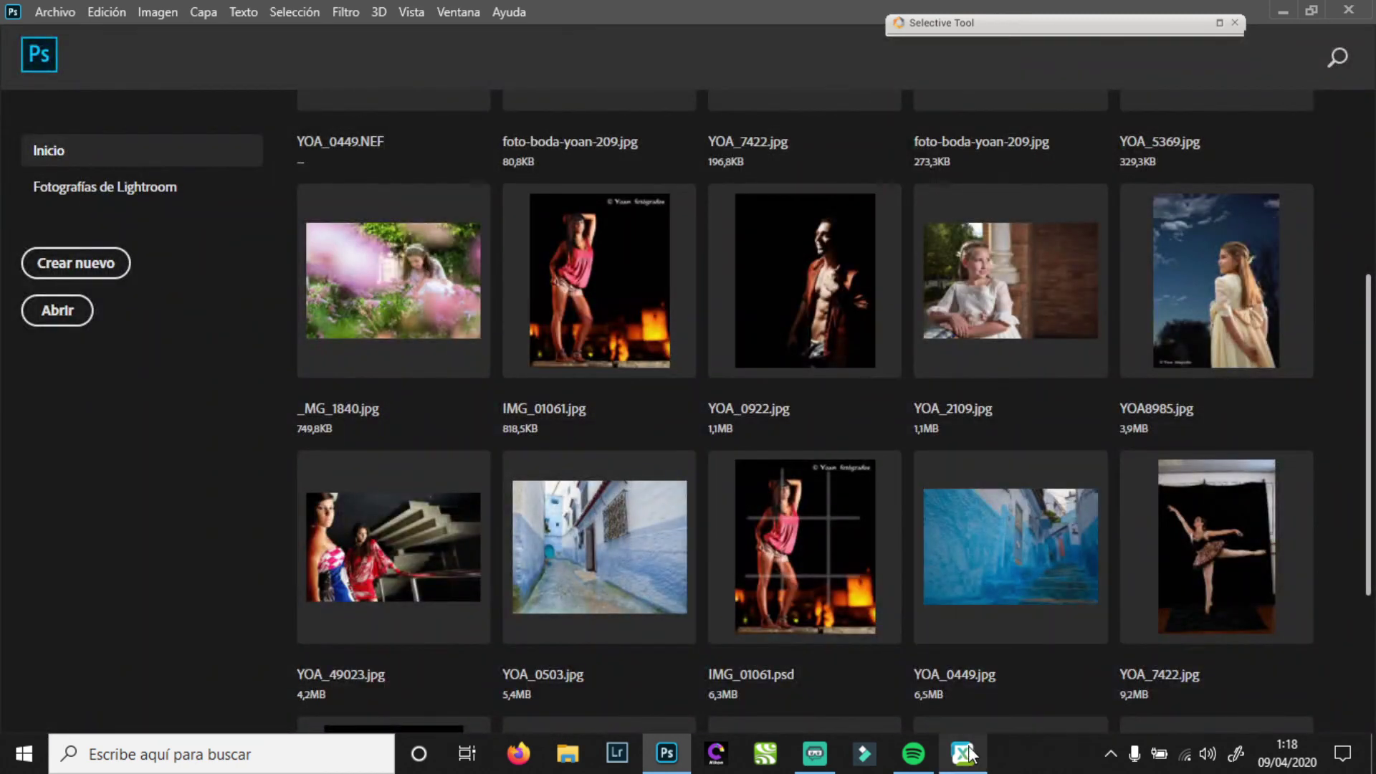
click(967, 754)
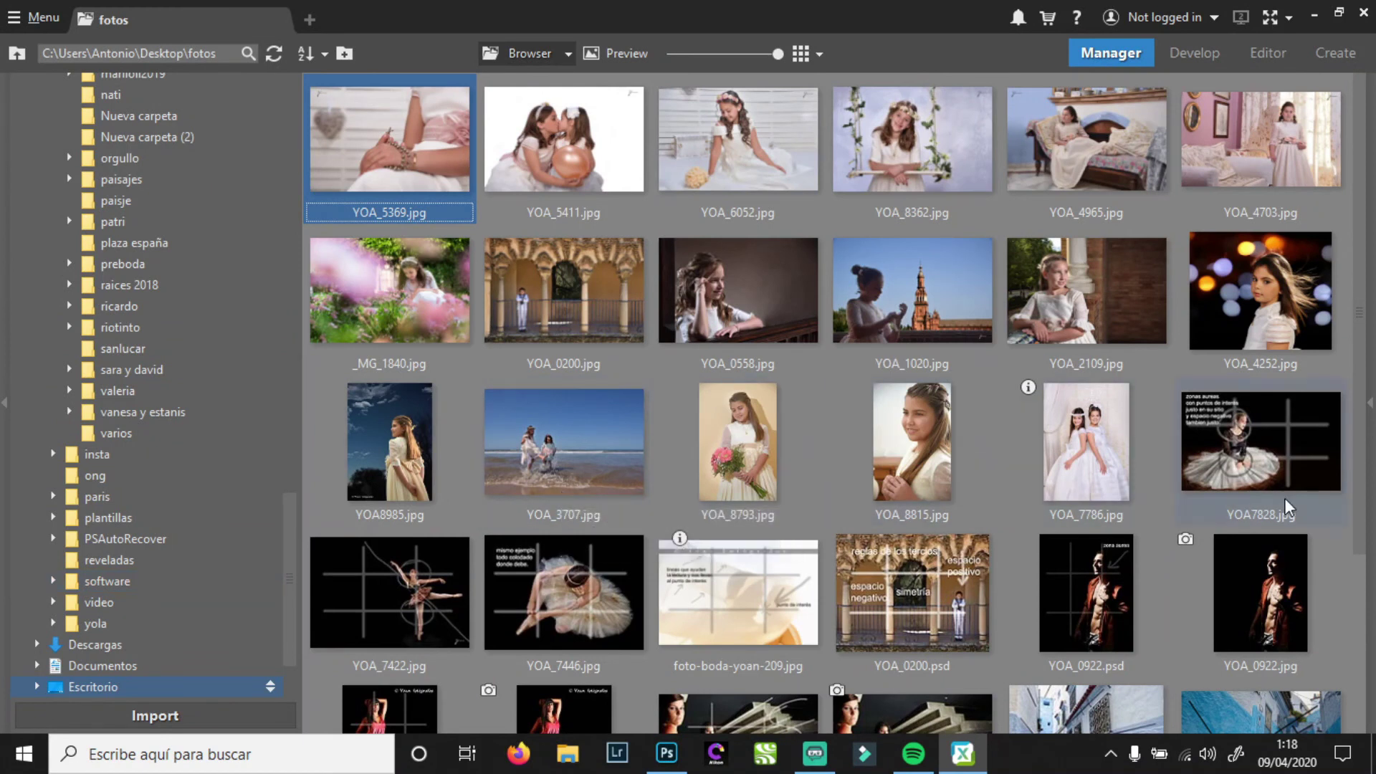
mouse_move(1360, 487)
mouse_down()
mouse_move(1369, 642)
mouse_move(1360, 467)
mouse_up()
click(1079, 140)
double_click(1082, 136)
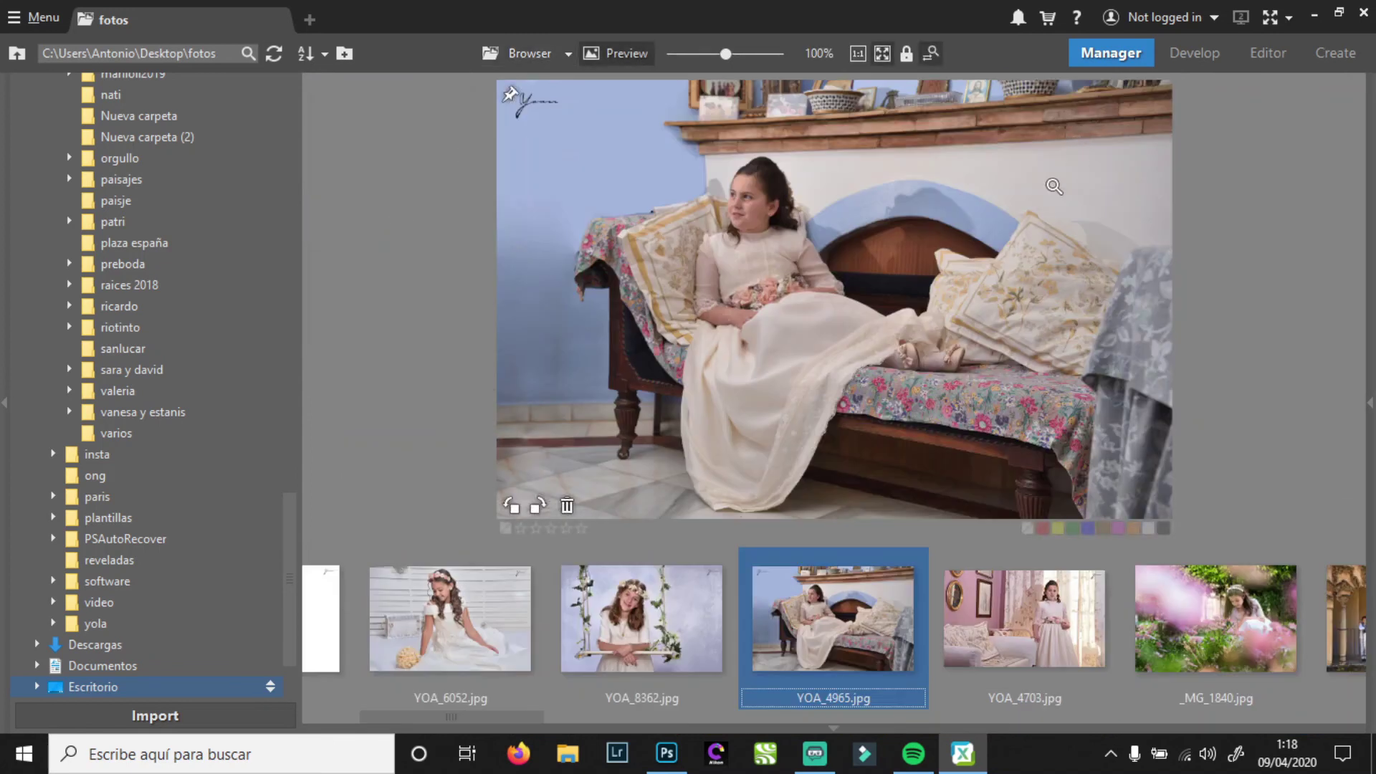
drag(917, 656, 599, 384)
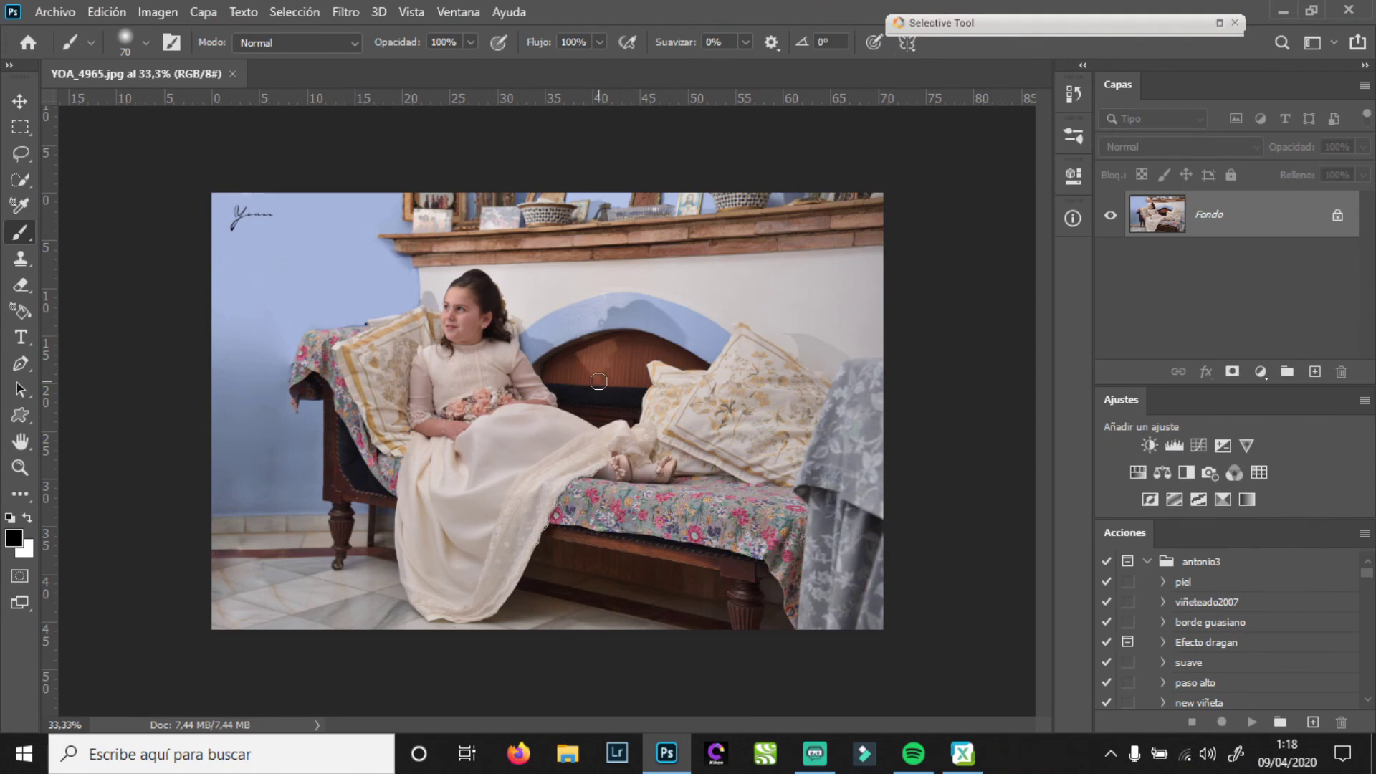
On a new layer, paint black lines along the skirting, sofa and mantel and a circle around the girl, and delete the layer
click(1315, 371)
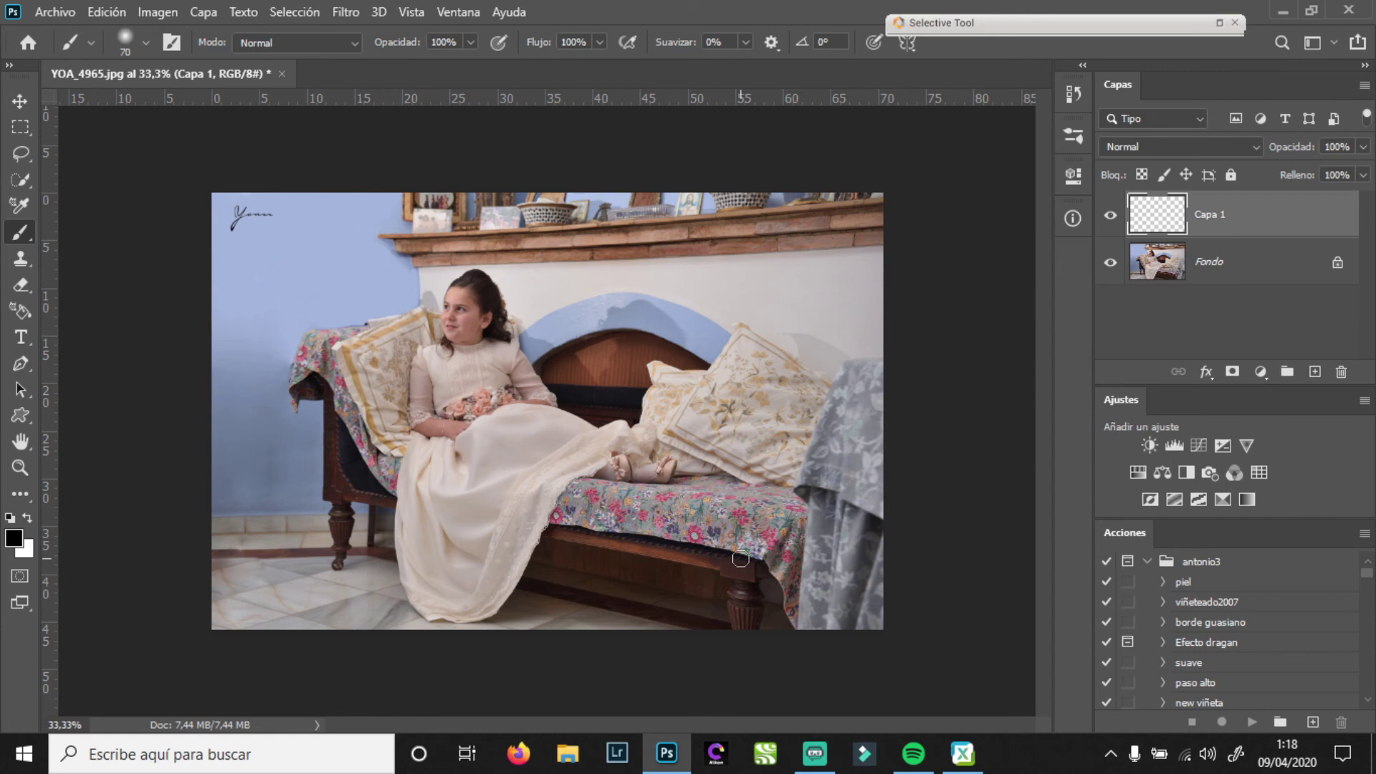
drag(211, 529, 355, 527)
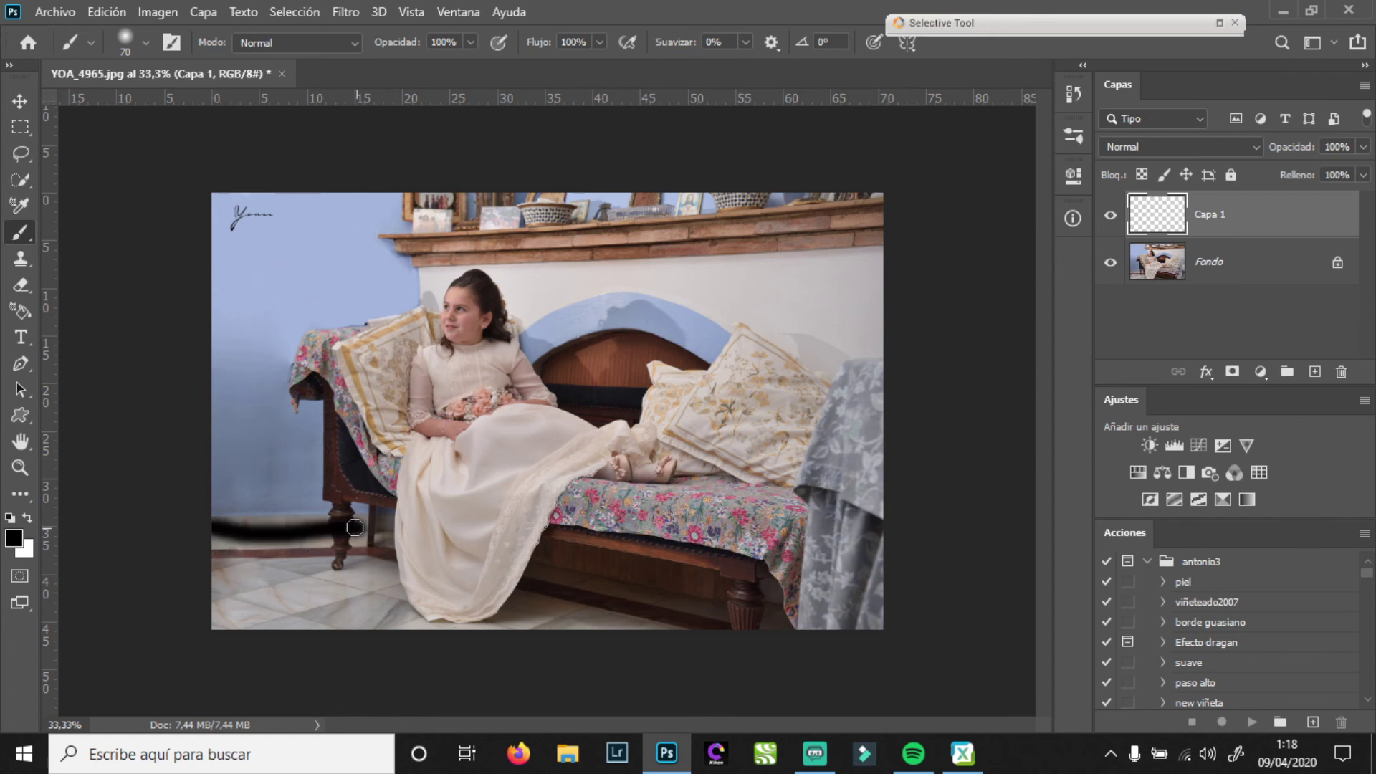
drag(776, 616, 398, 511)
drag(909, 223, 359, 256)
drag(329, 315, 318, 438)
mouse_move(503, 273)
mouse_down()
mouse_move(331, 351)
mouse_move(405, 267)
mouse_move(356, 310)
mouse_up()
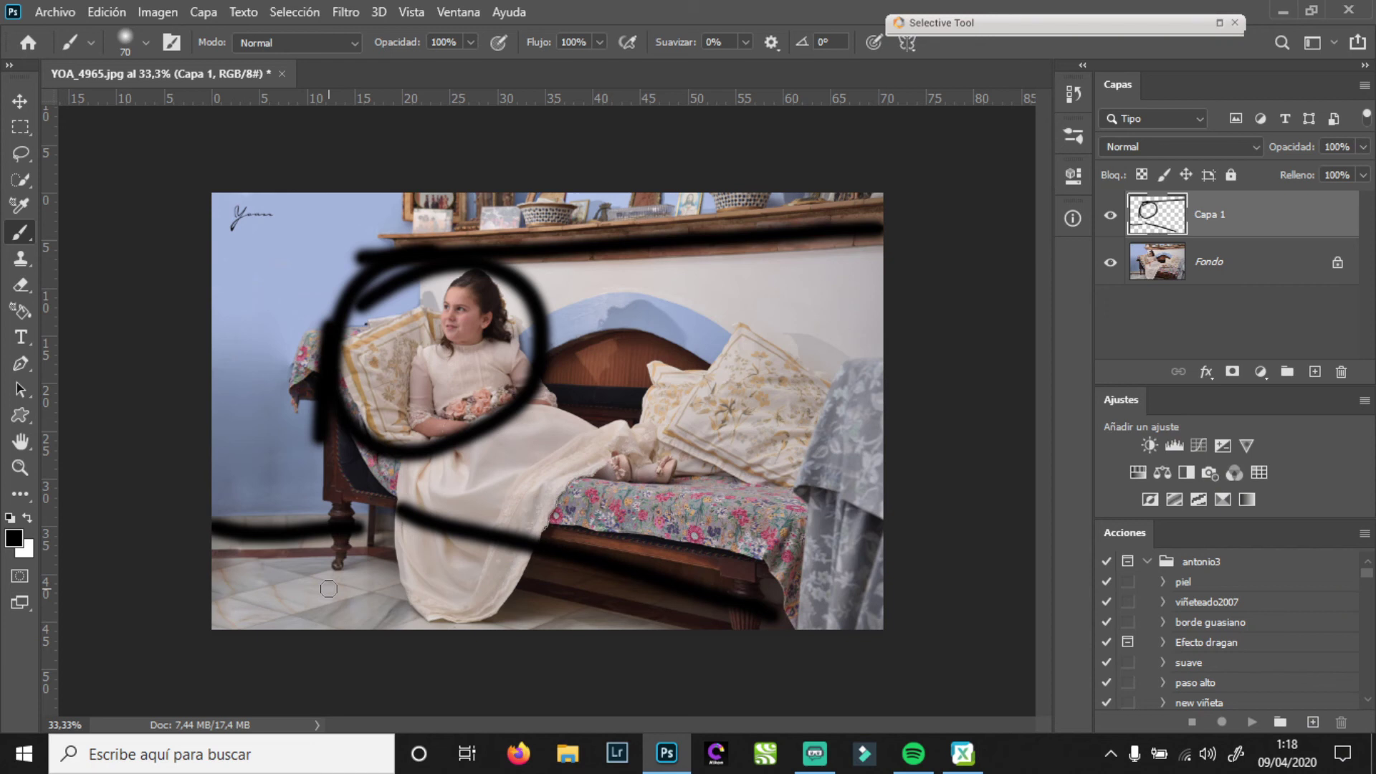
mouse_move(1264, 217)
mouse_down()
mouse_move(1369, 359)
mouse_move(1342, 371)
mouse_up()
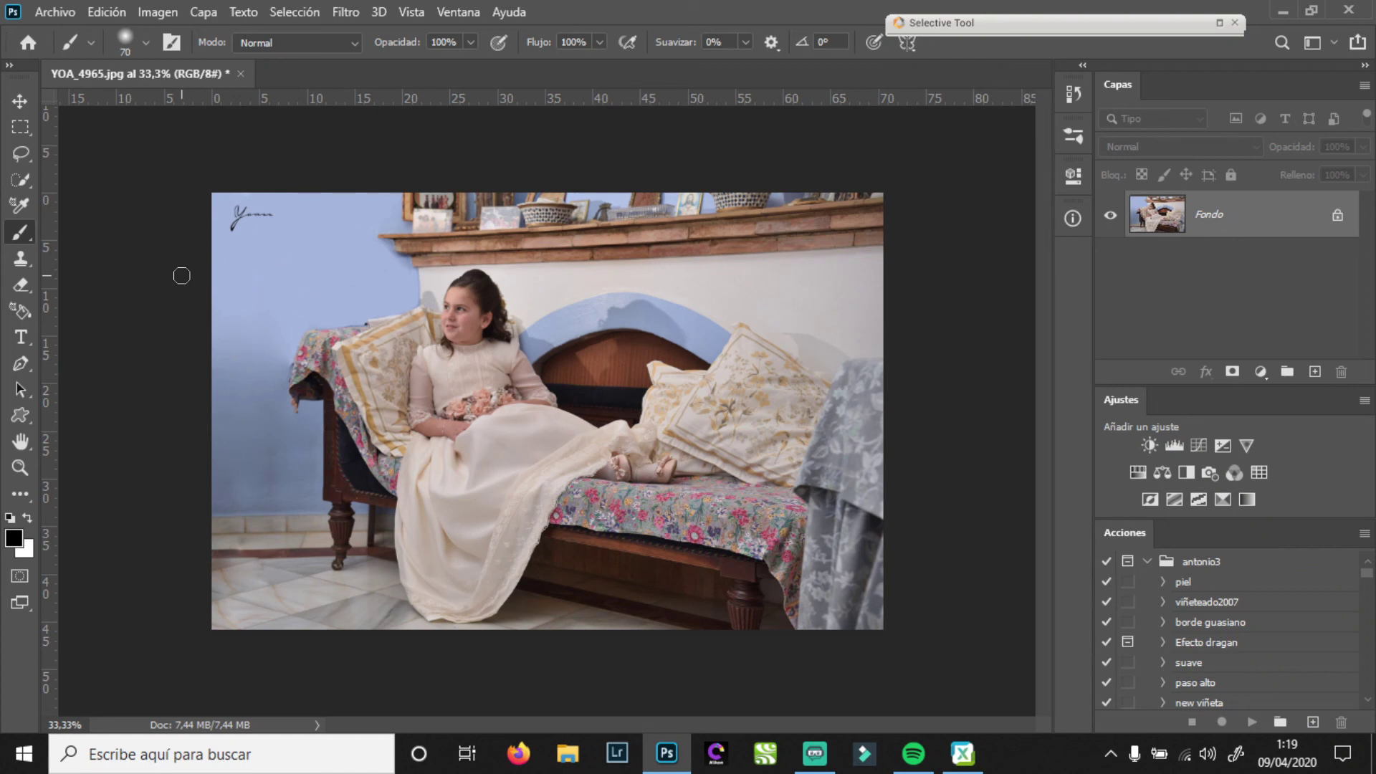
Close the sofa photo without saving and switch to the thumbnail browser of the fotos folder in the photo manager
click(240, 73)
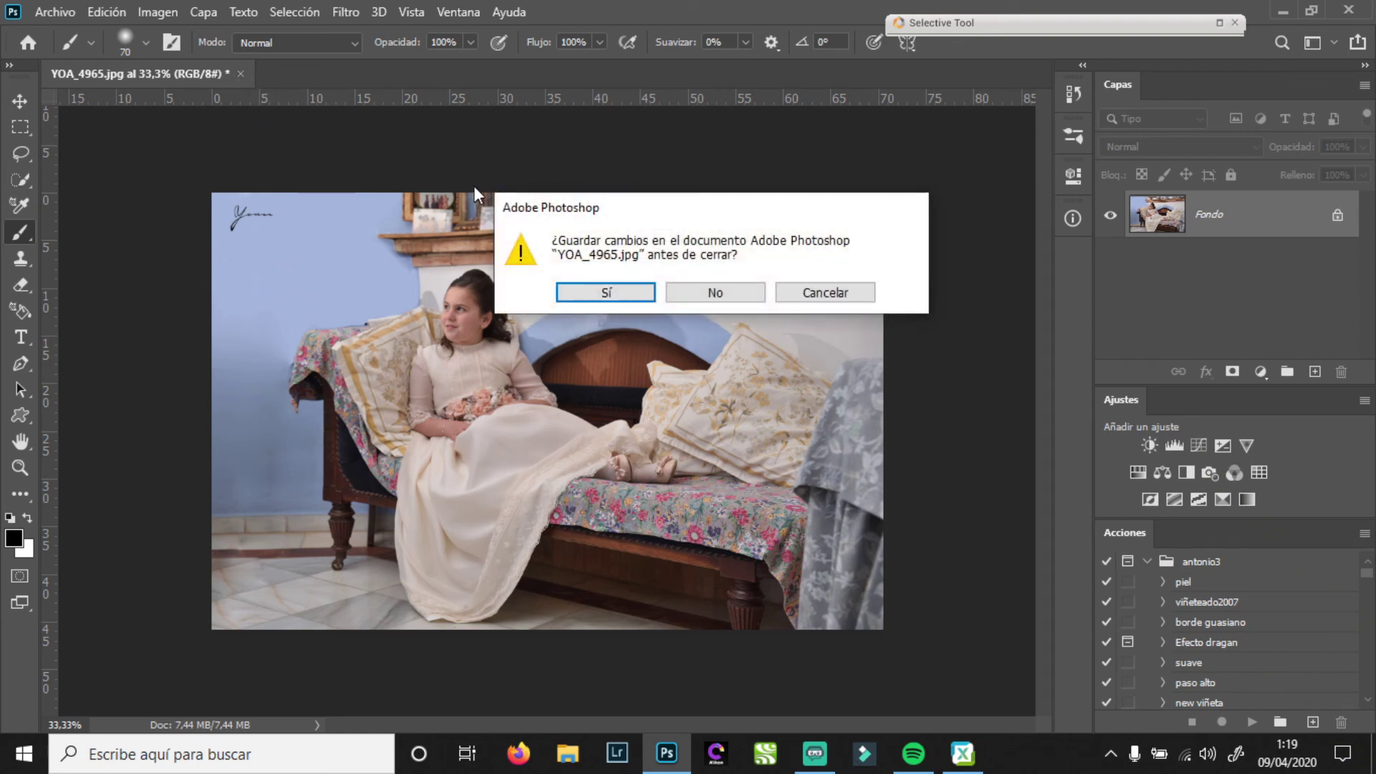
click(745, 303)
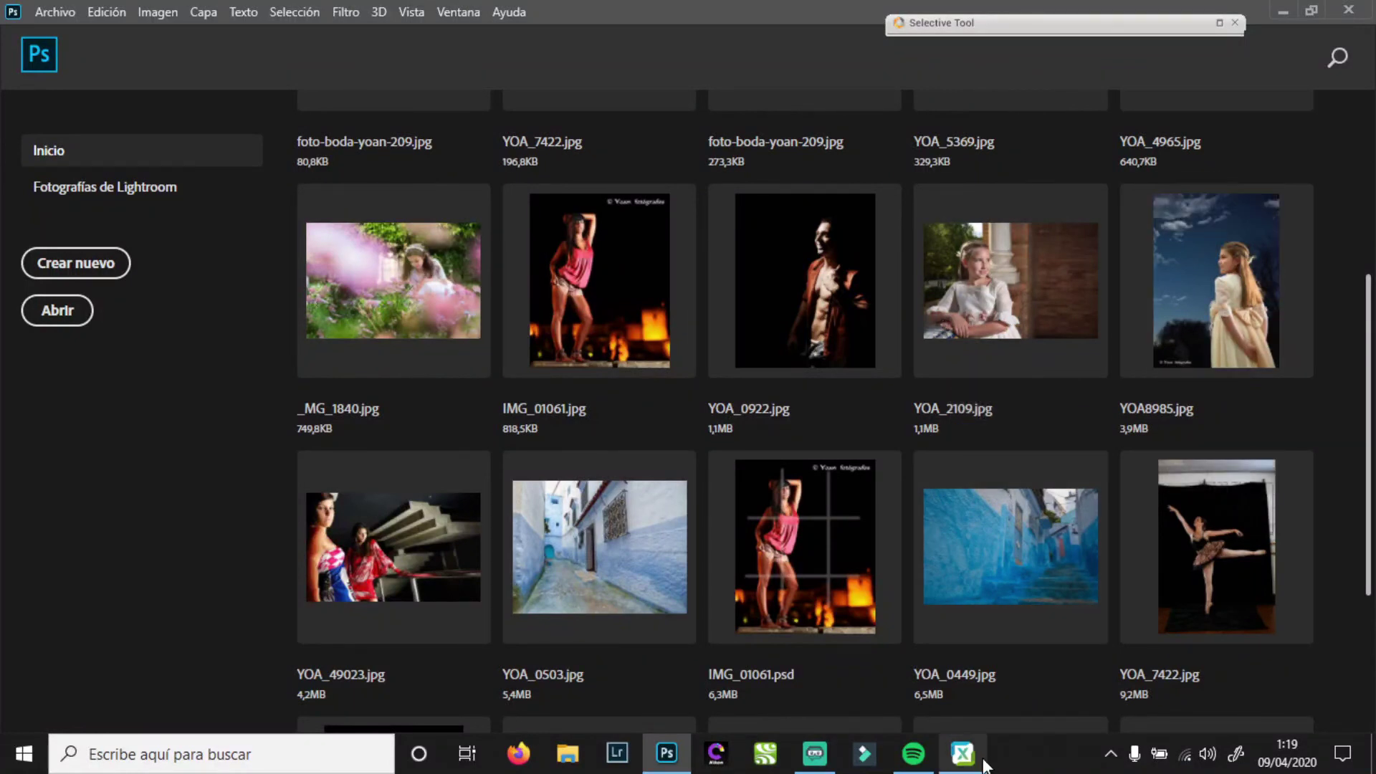
mouse_move(973, 770)
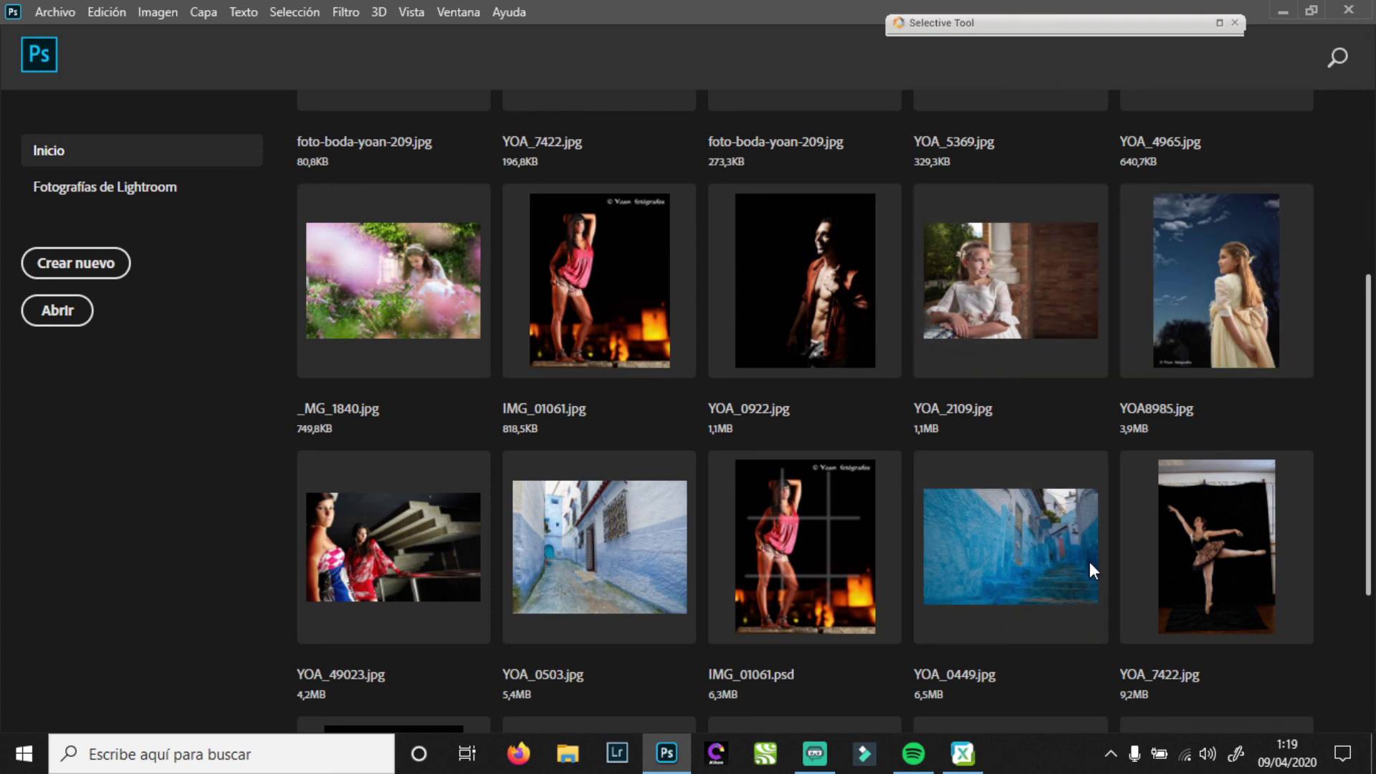
scroll(1091, 571, down, 2)
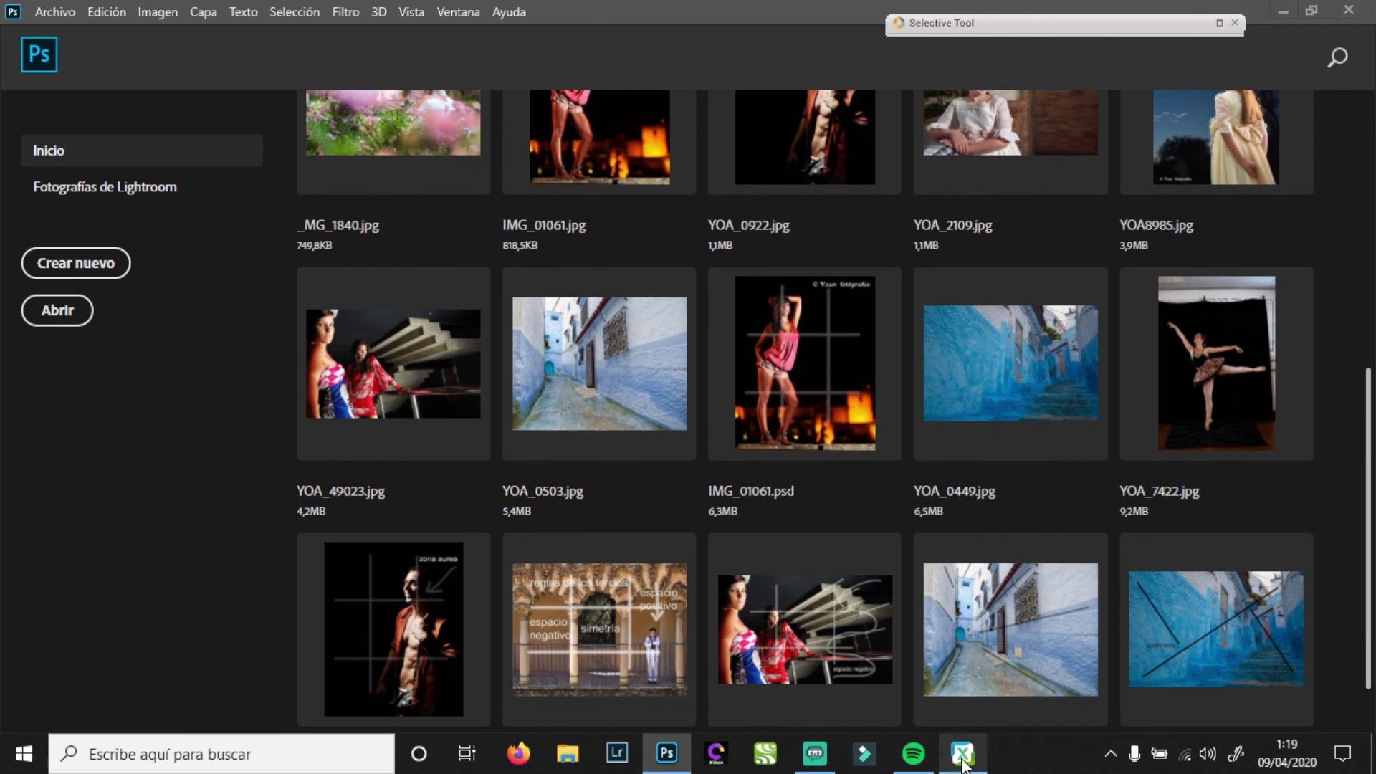
click(963, 753)
click(525, 53)
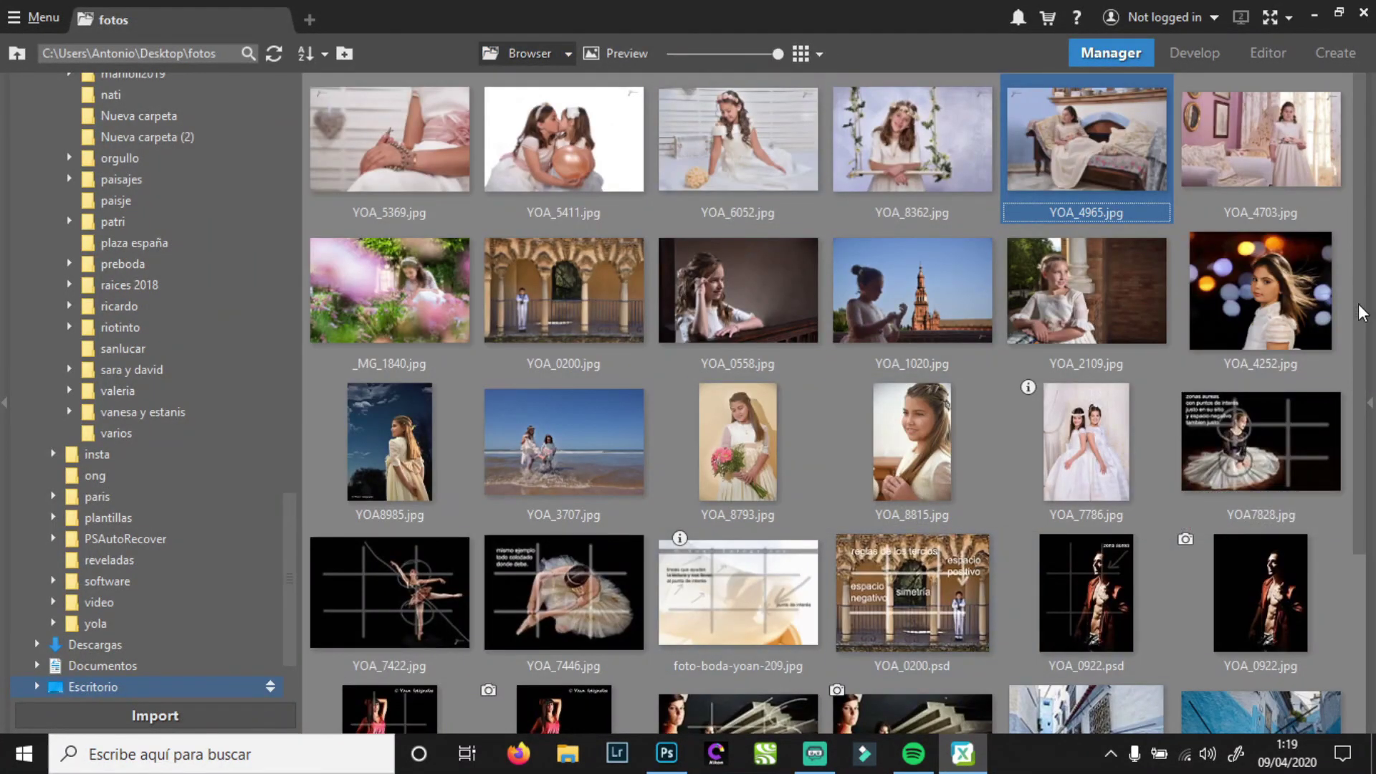
Look over the annotated and original example photos in the lower part of the fotos folder
scroll(1099, 410, down, 3)
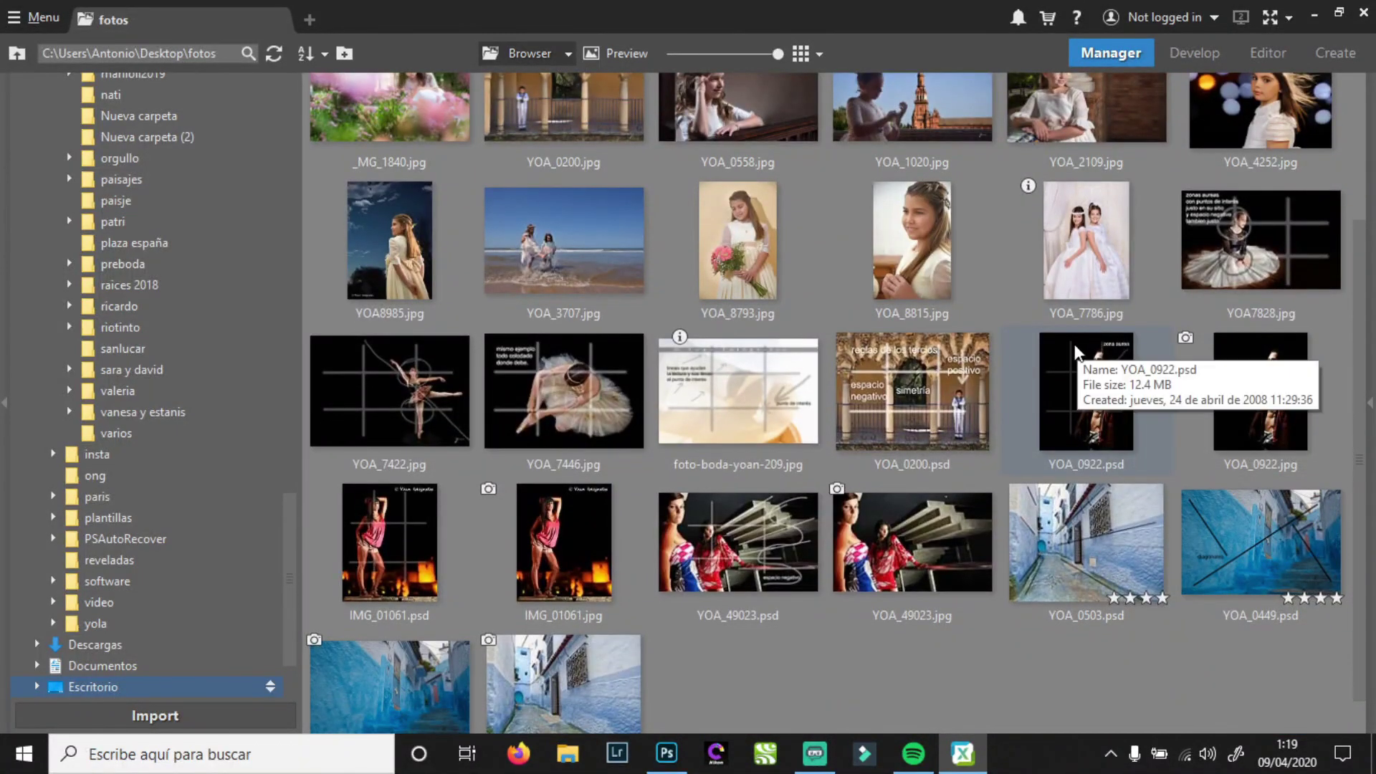
mouse_move(1251, 372)
mouse_move(1069, 424)
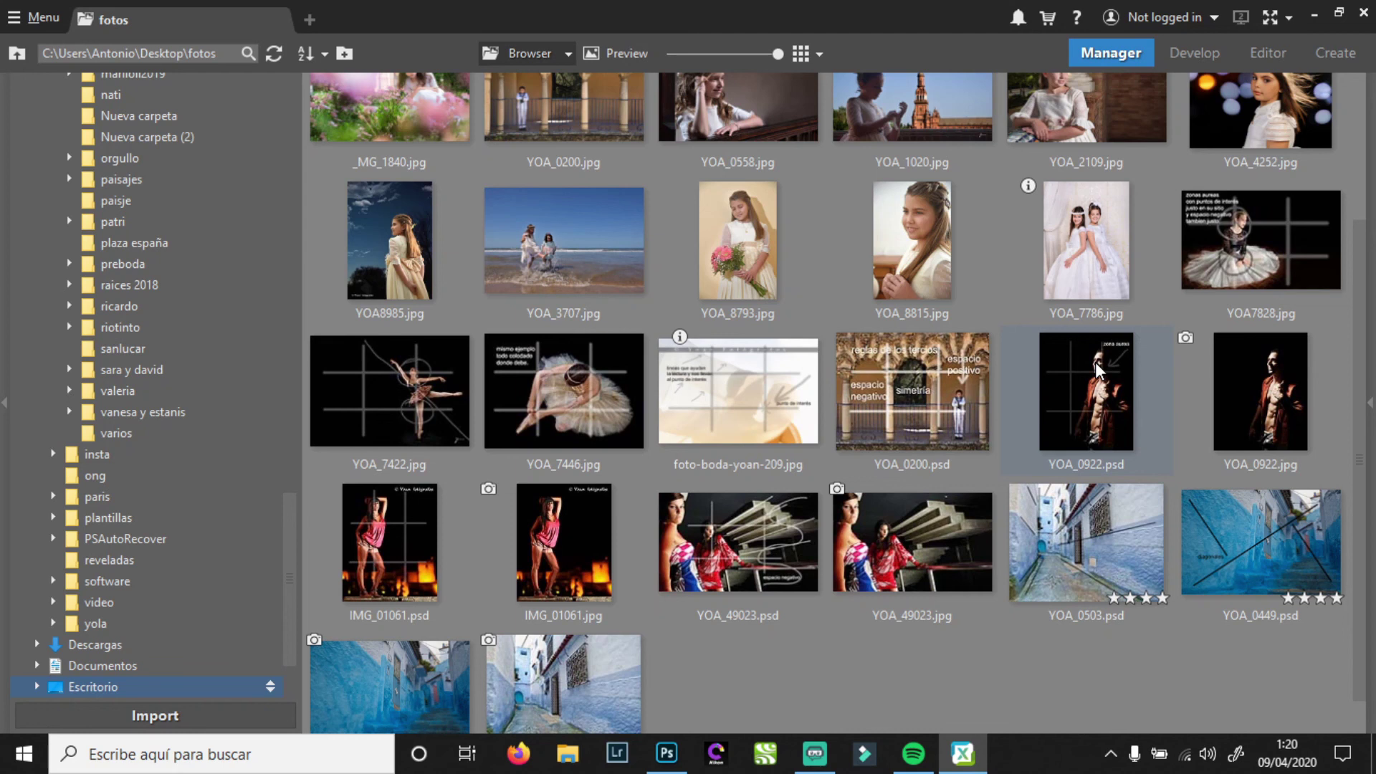
mouse_move(1279, 390)
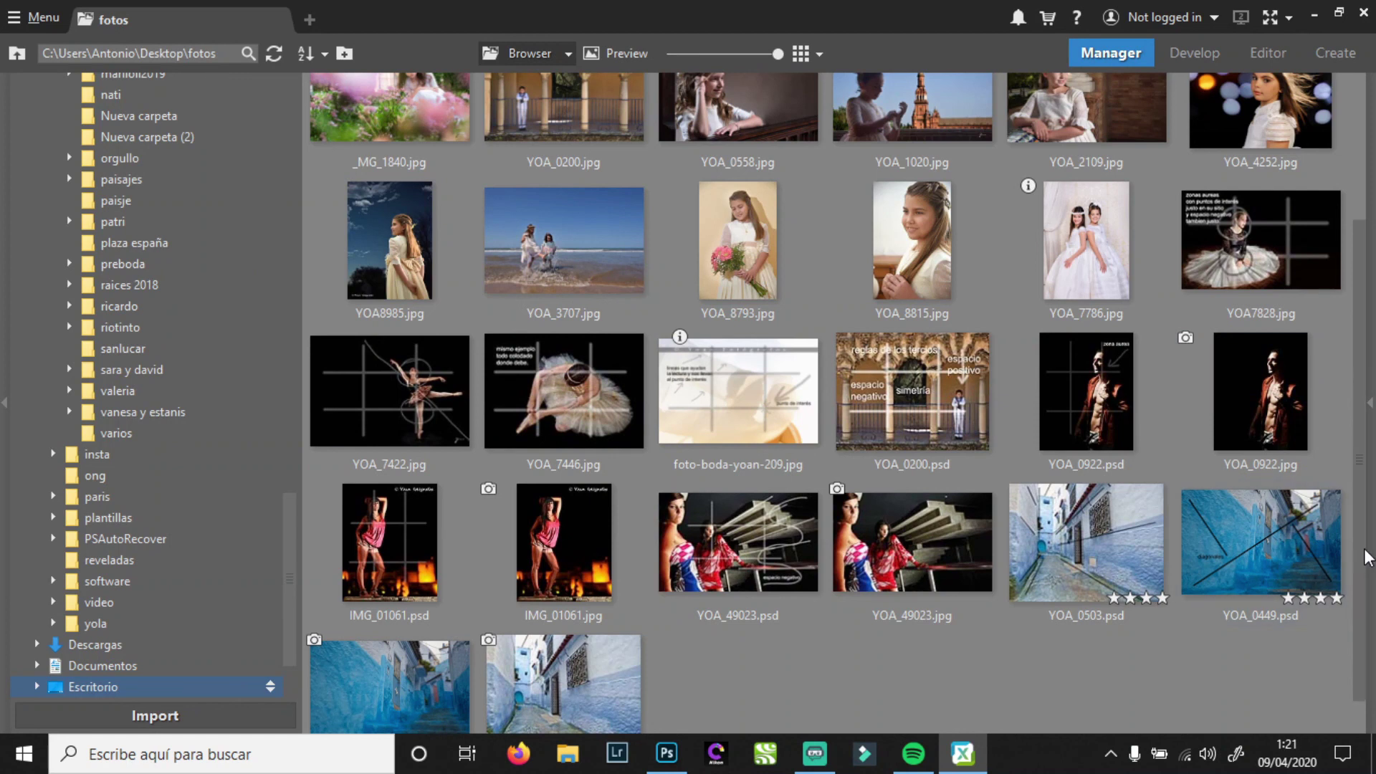
scroll(1319, 584, down, 1)
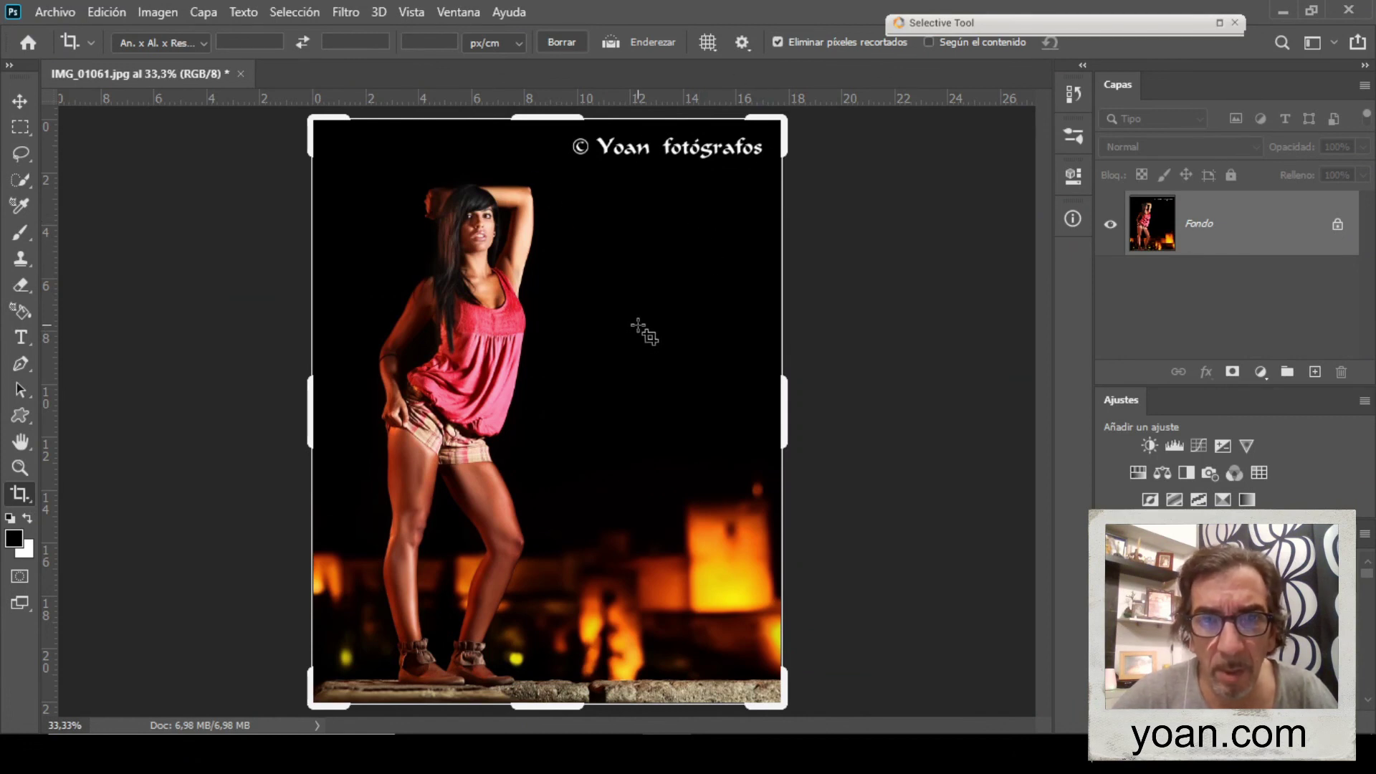
Display the rule-of-thirds crop overlay over the full frame of IMG_01061.jpg and toggle the rulers off and on
click(628, 311)
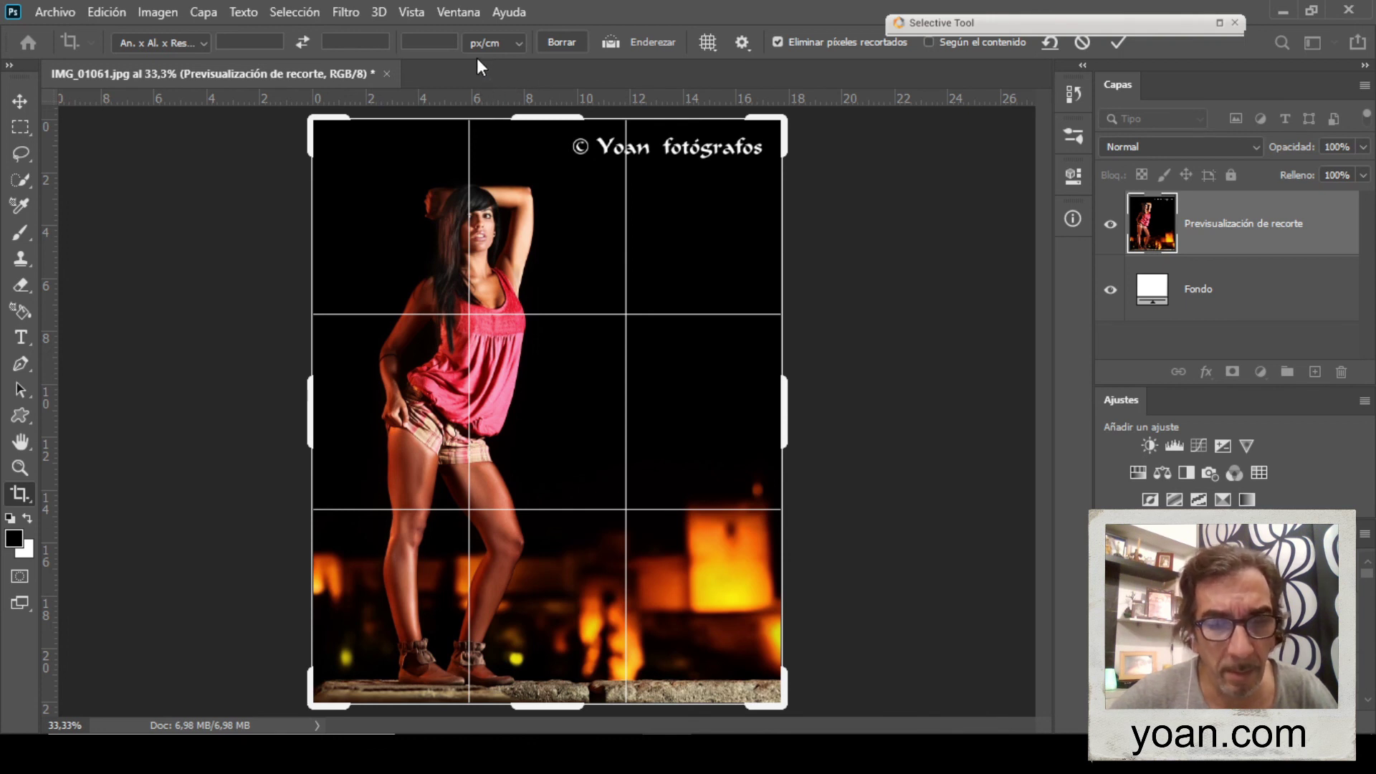
key(ctrl+r)
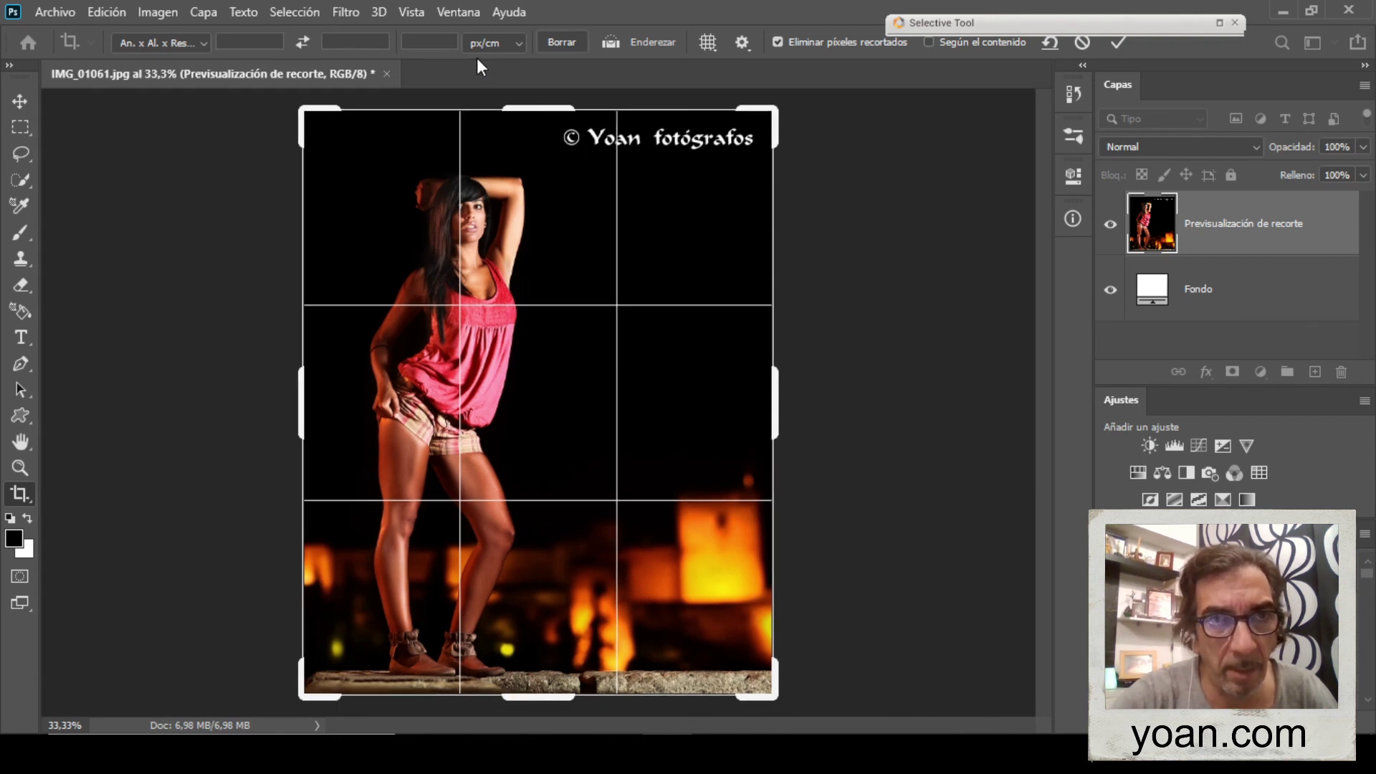
key(ctrl+r)
key(ctrl+r)
key(ctrl+r)
key(ctrl+r)
key(ctrl+r)
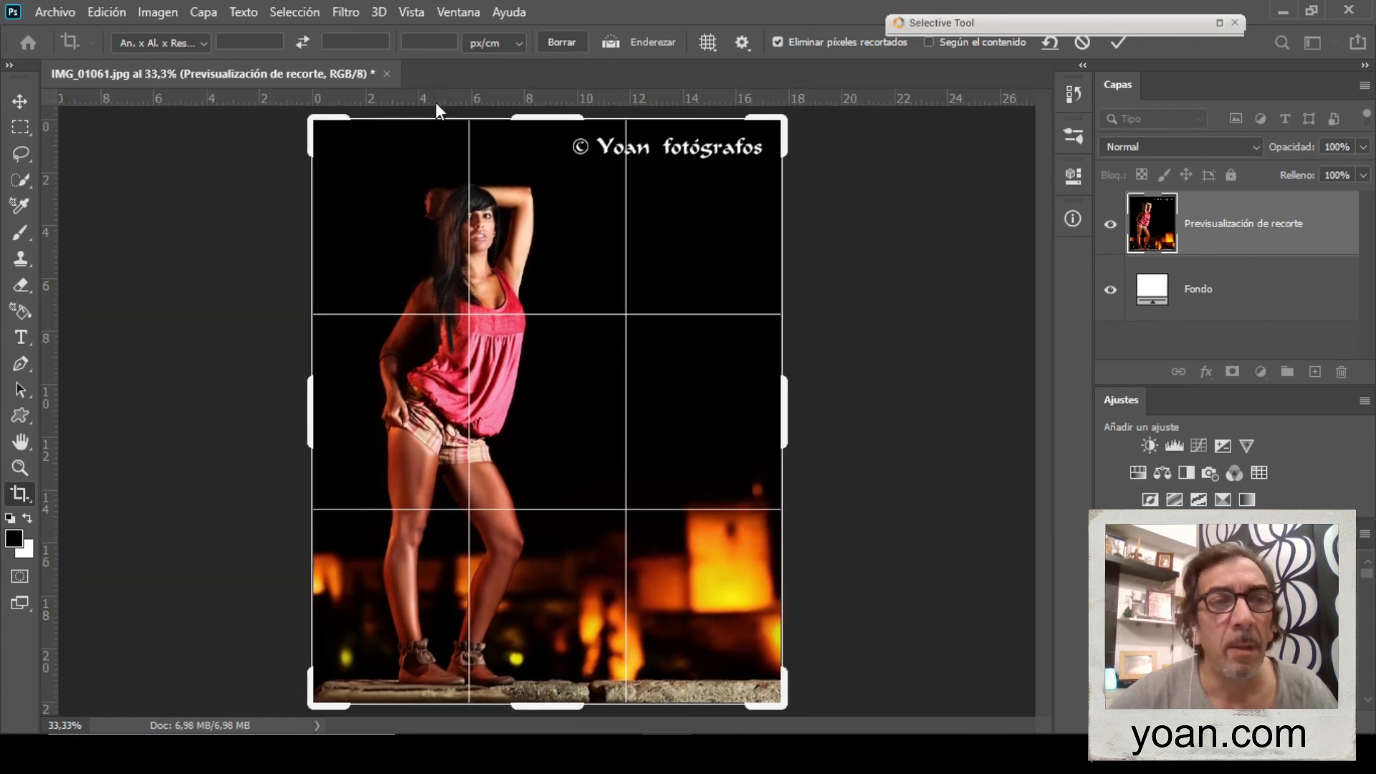
Place two vertical and two horizontal guides on the rule-of-thirds crop lines, and apply the full-frame crop
drag(50, 205, 470, 244)
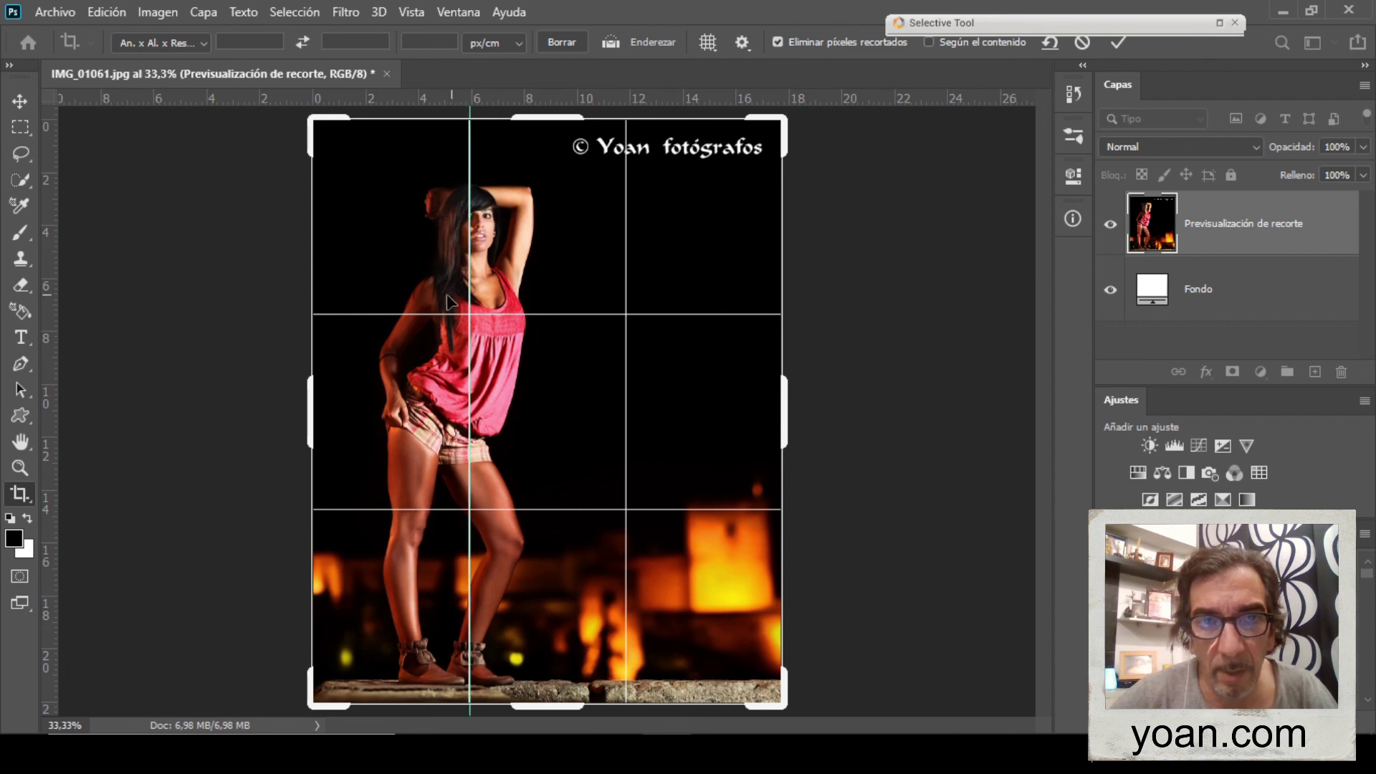
drag(51, 248, 625, 267)
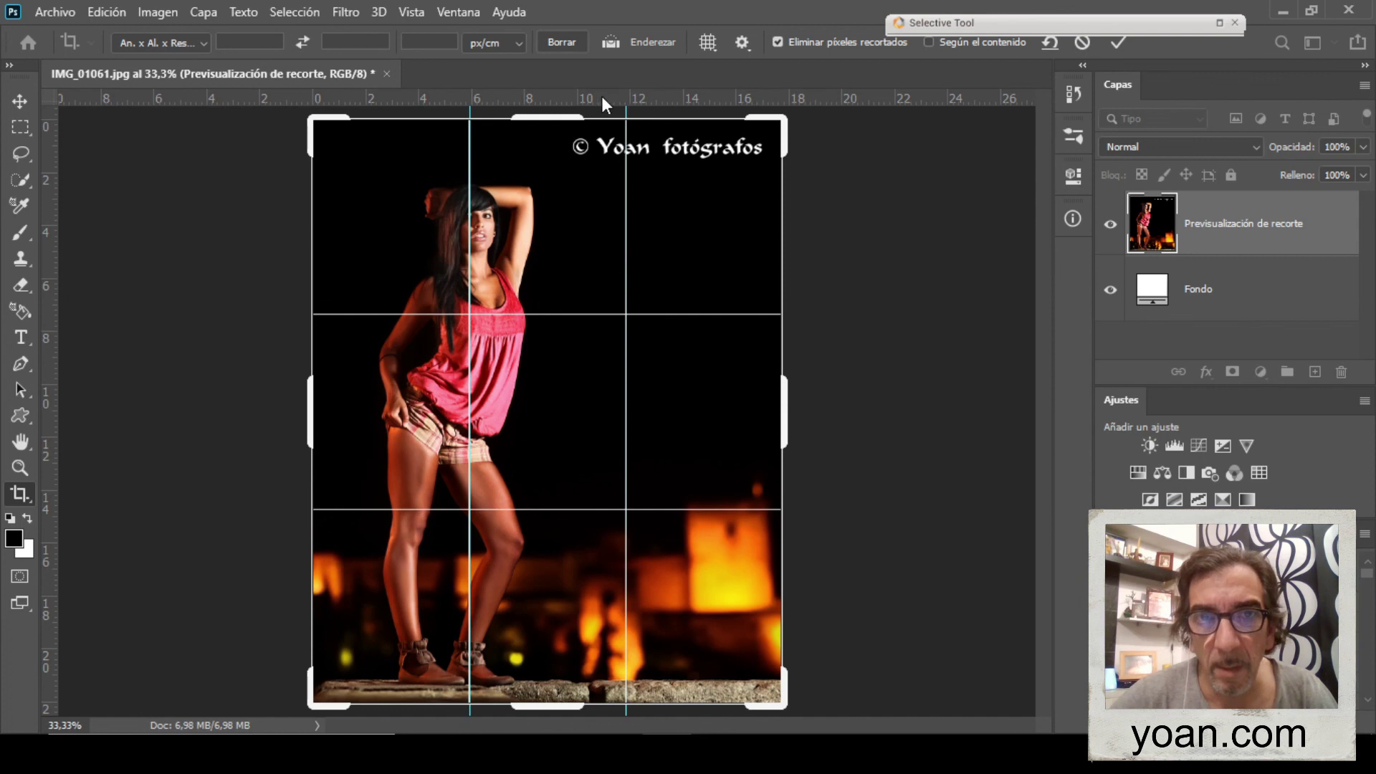
drag(600, 95, 583, 313)
drag(597, 100, 569, 511)
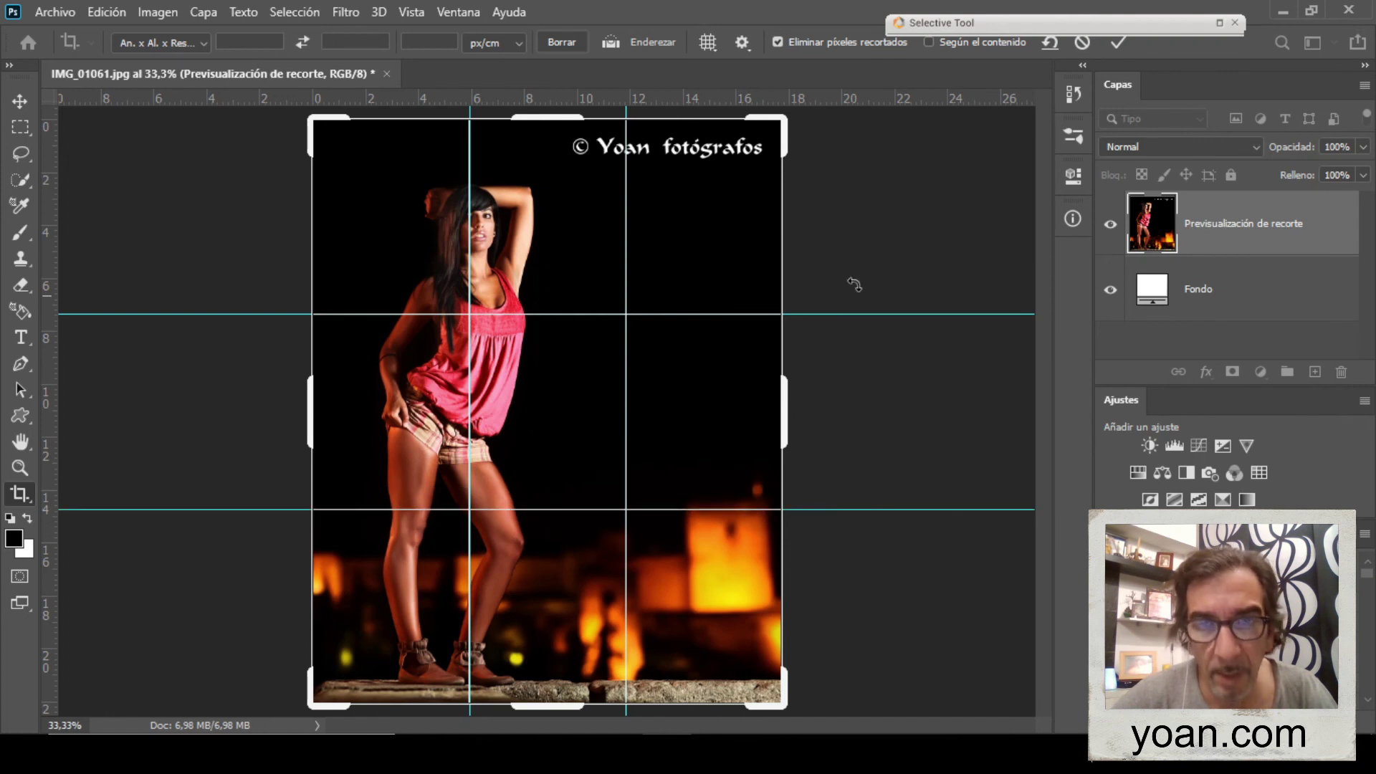
key(Return)
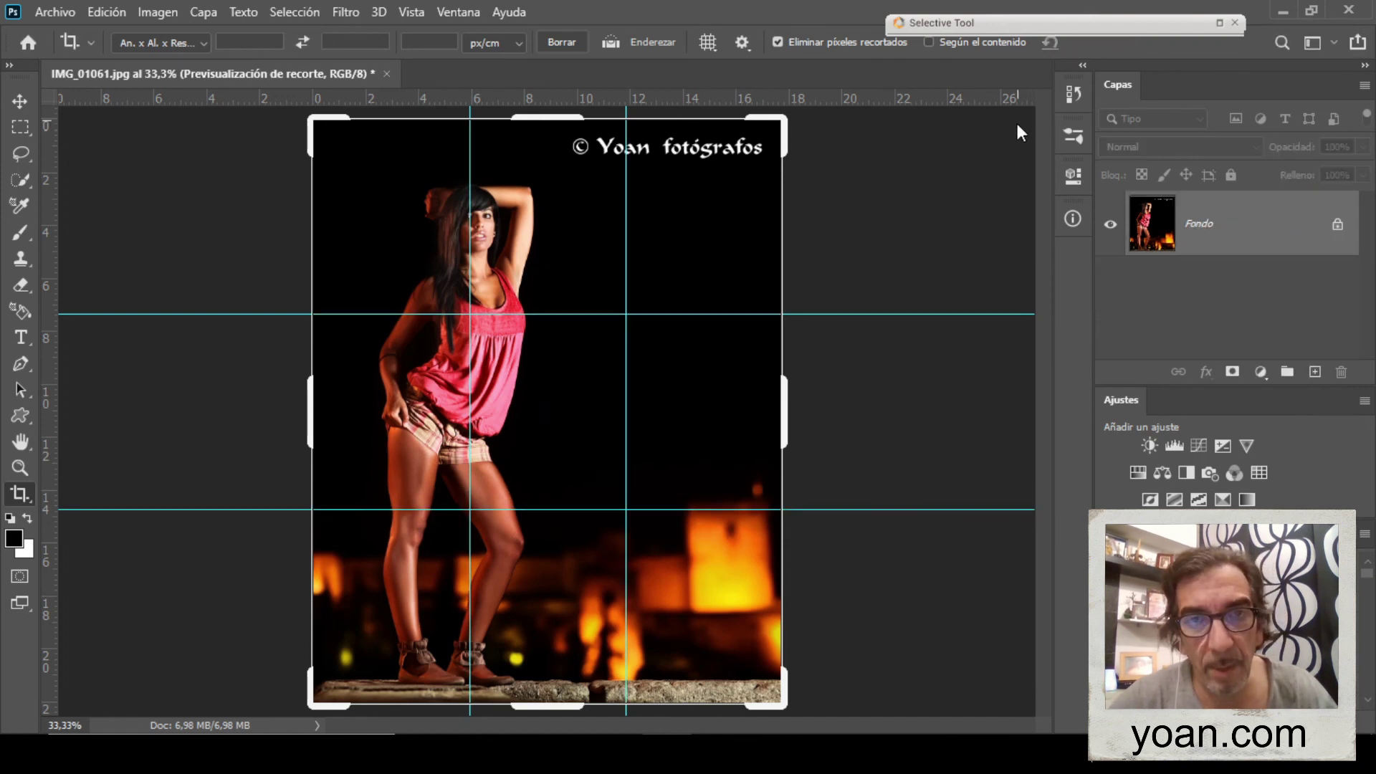
On a new layer, paint two straight white vertical lines with the Brush along the vertical thirds guides
key(b)
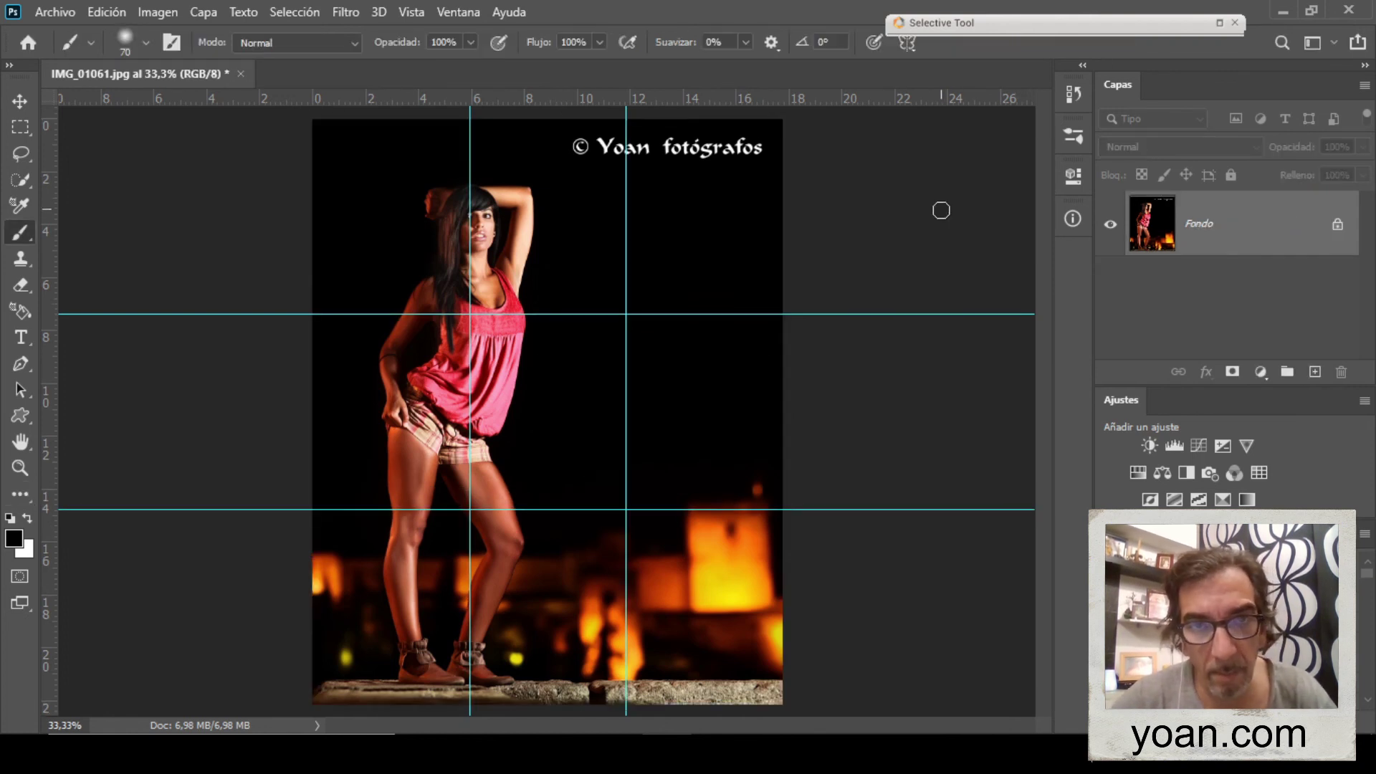
click(1315, 372)
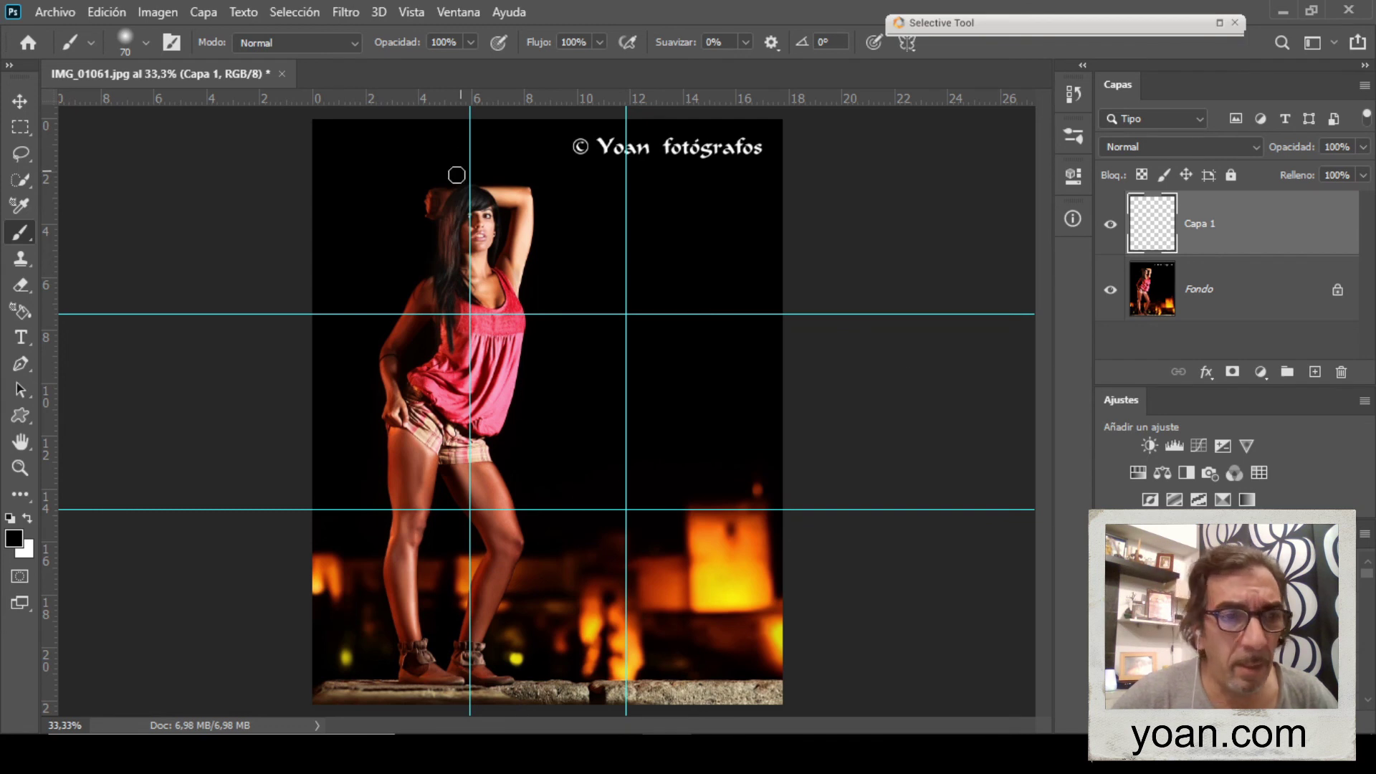
click(28, 518)
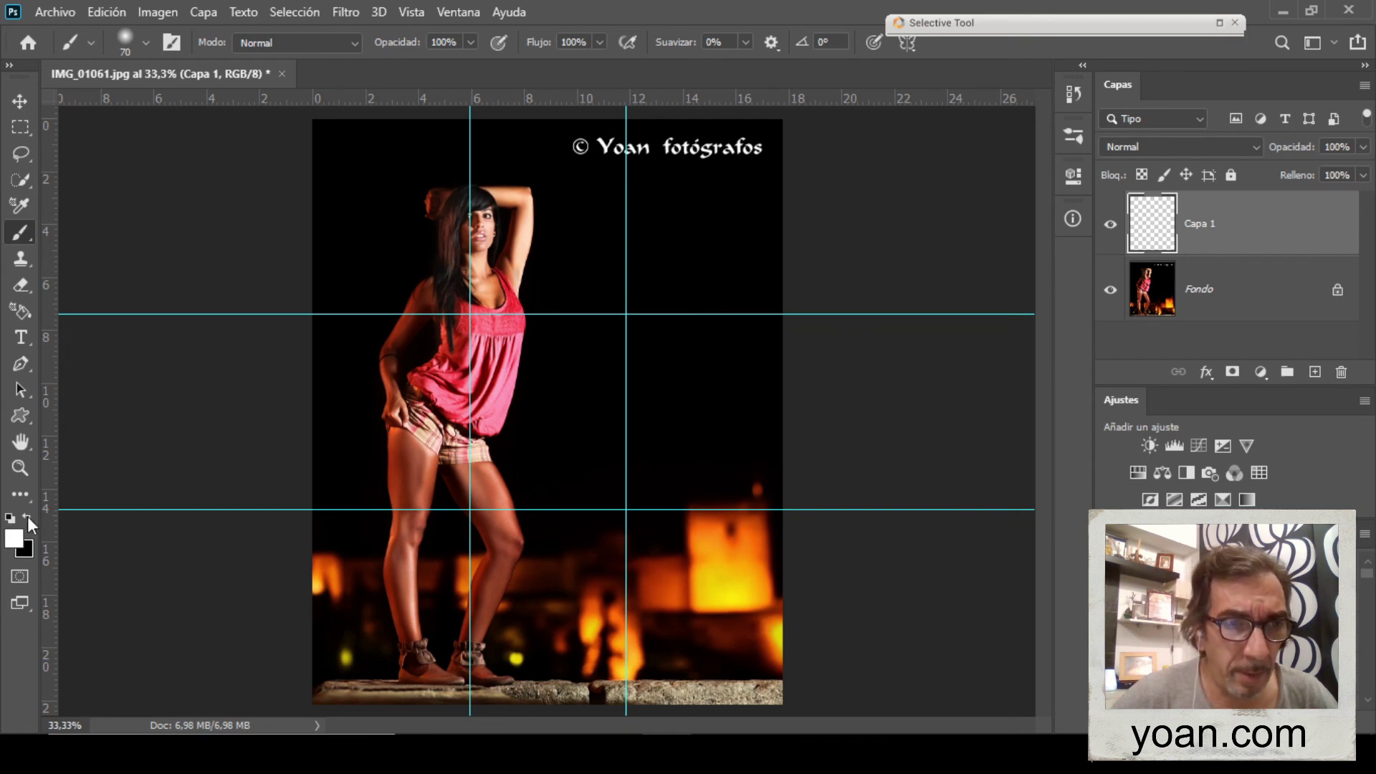
click(470, 158)
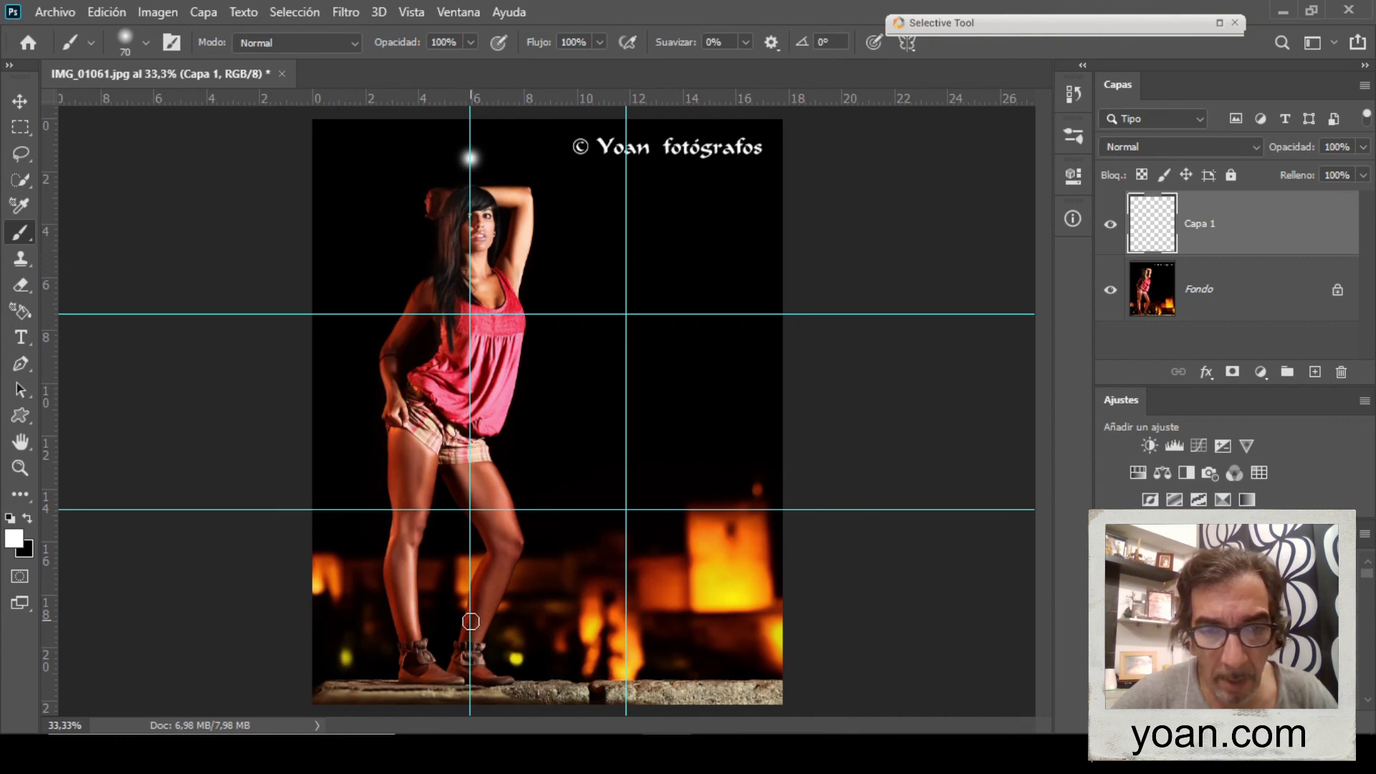
shift+click(470, 617)
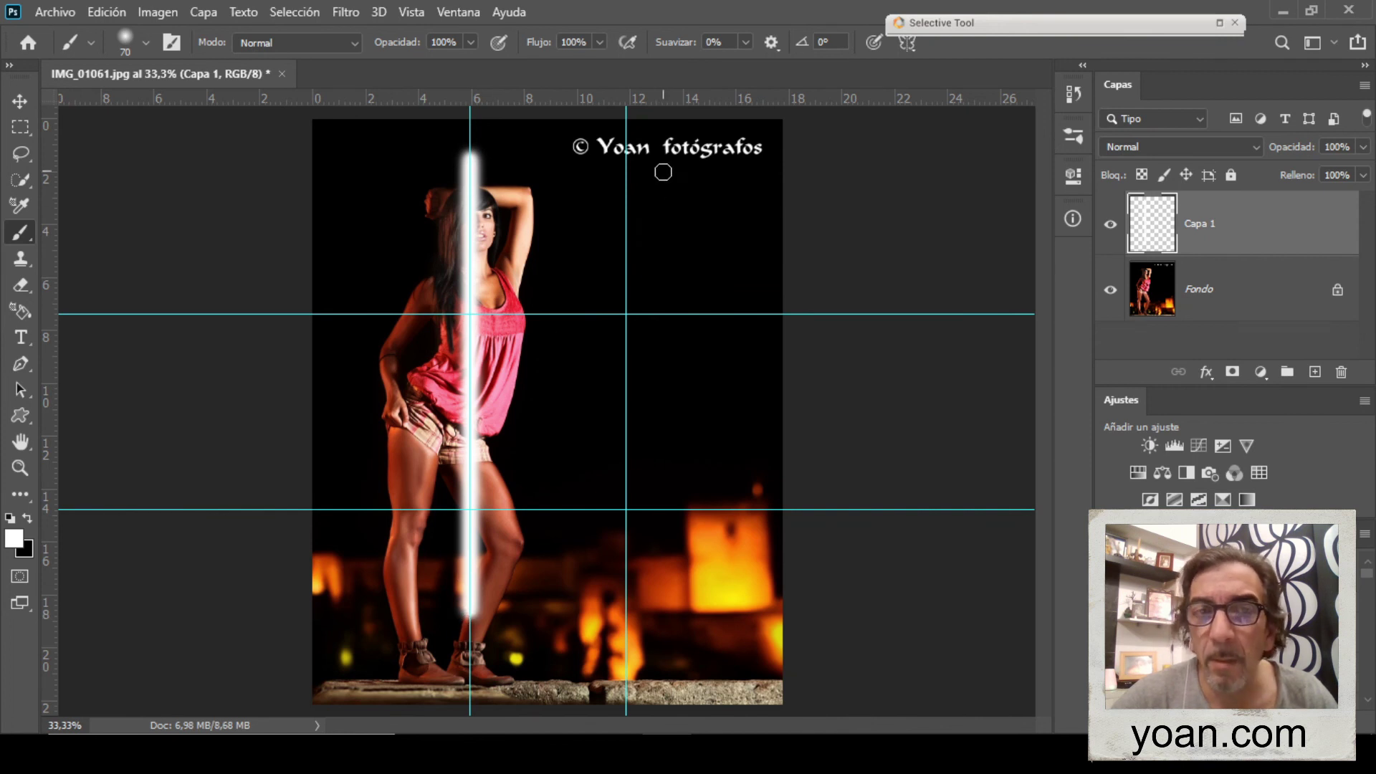
click(627, 159)
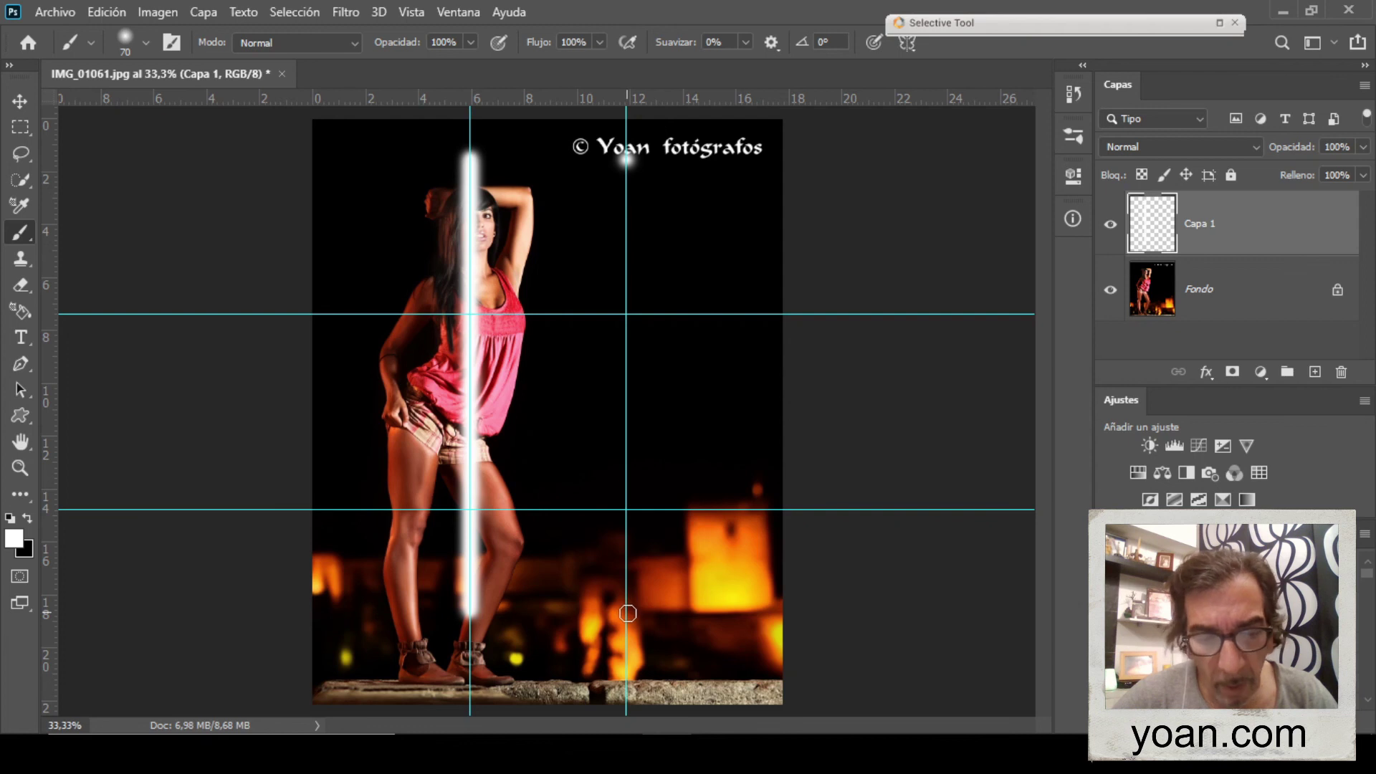
shift+click(628, 612)
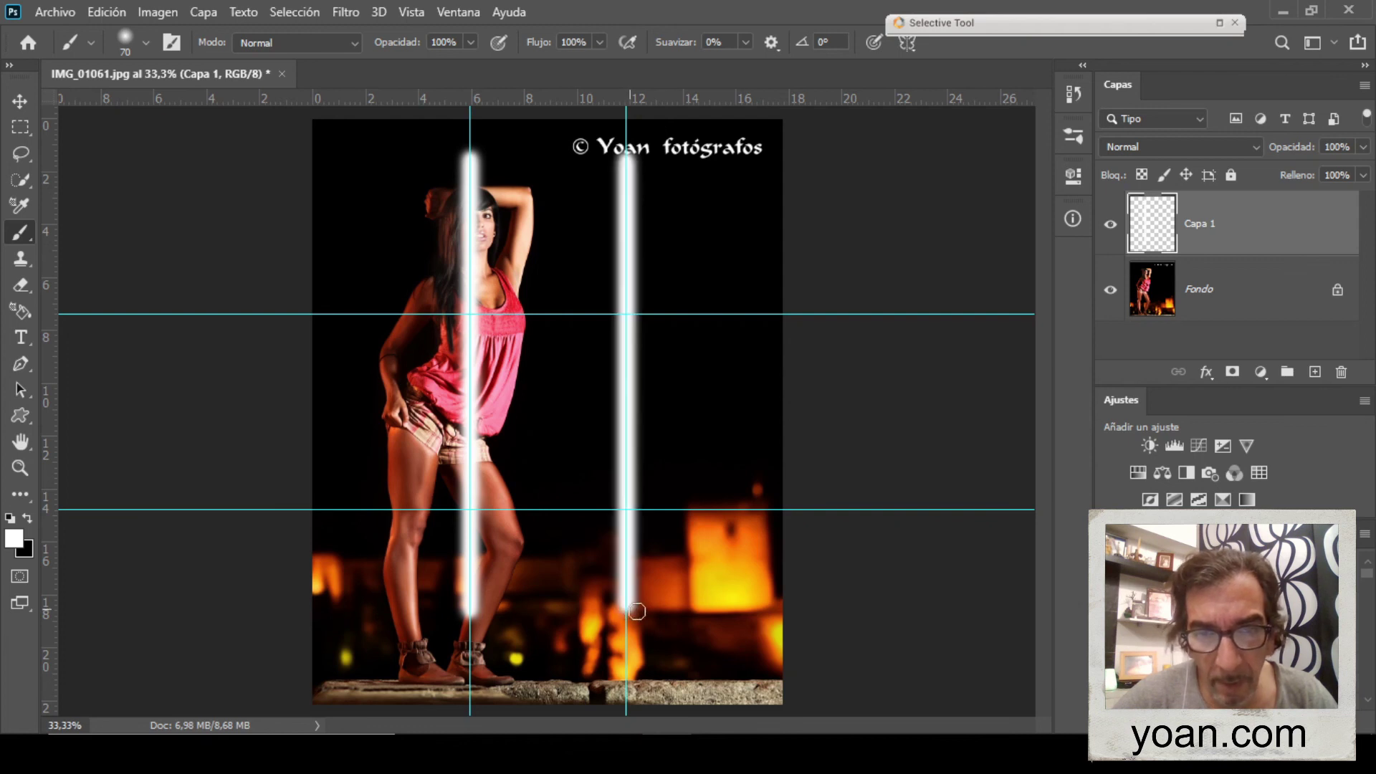
Paint two straight white horizontal lines across the photo along the upper and lower thirds guides
click(355, 313)
shift+click(731, 313)
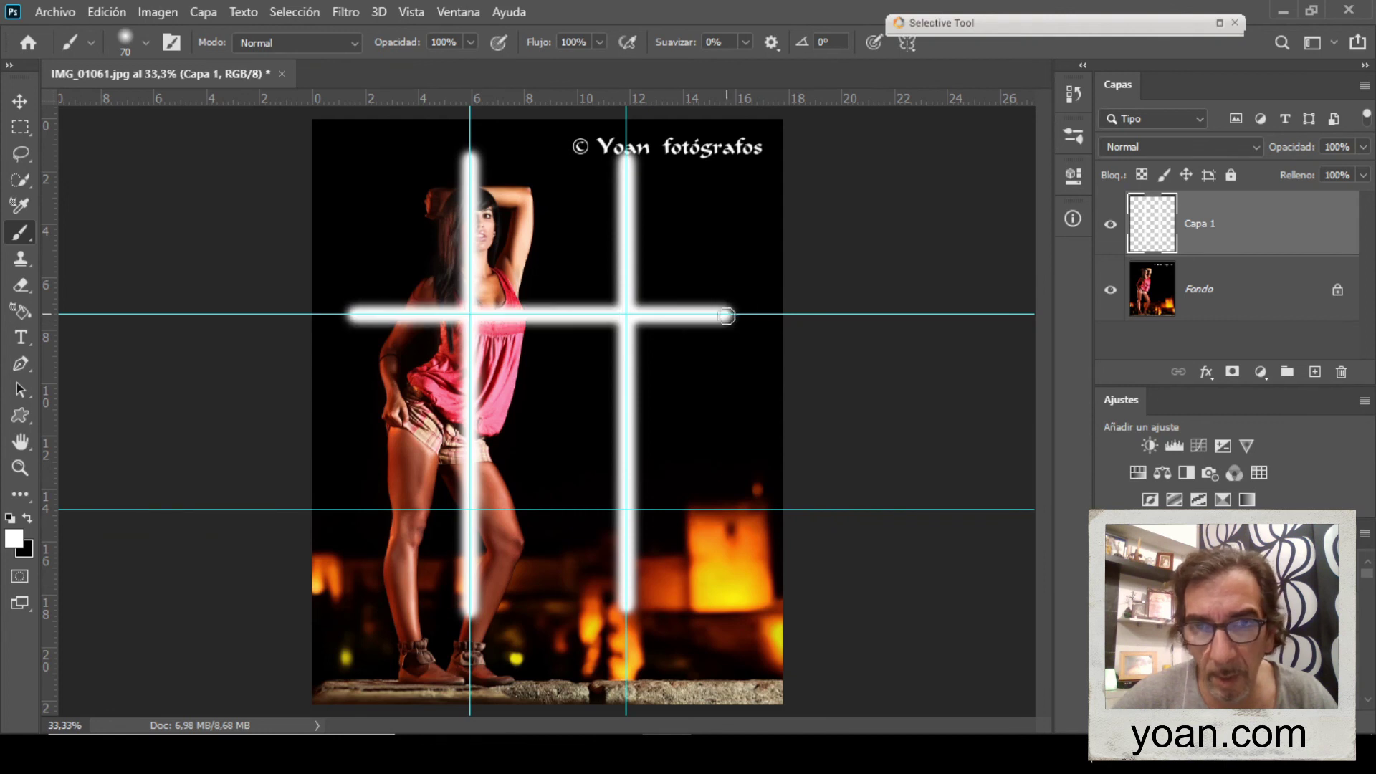
click(357, 511)
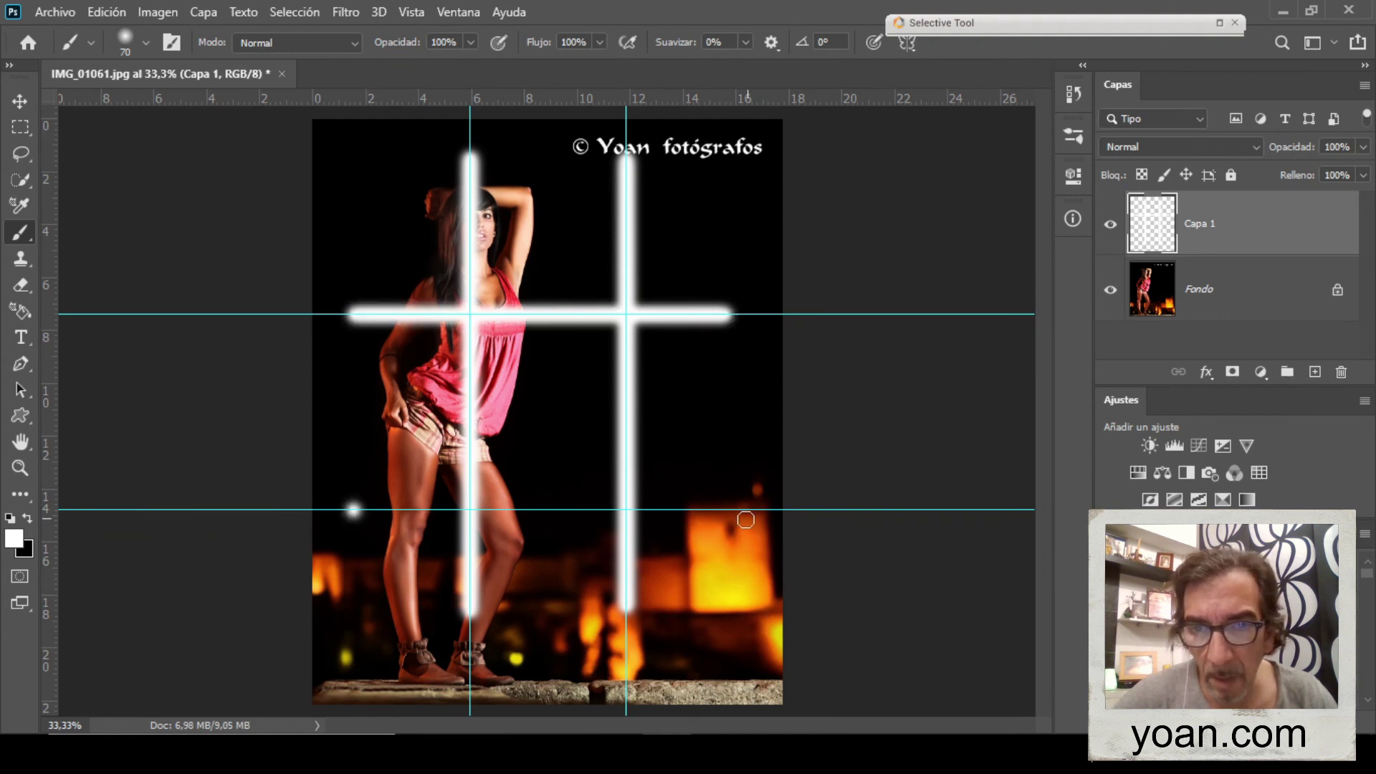
shift+click(743, 511)
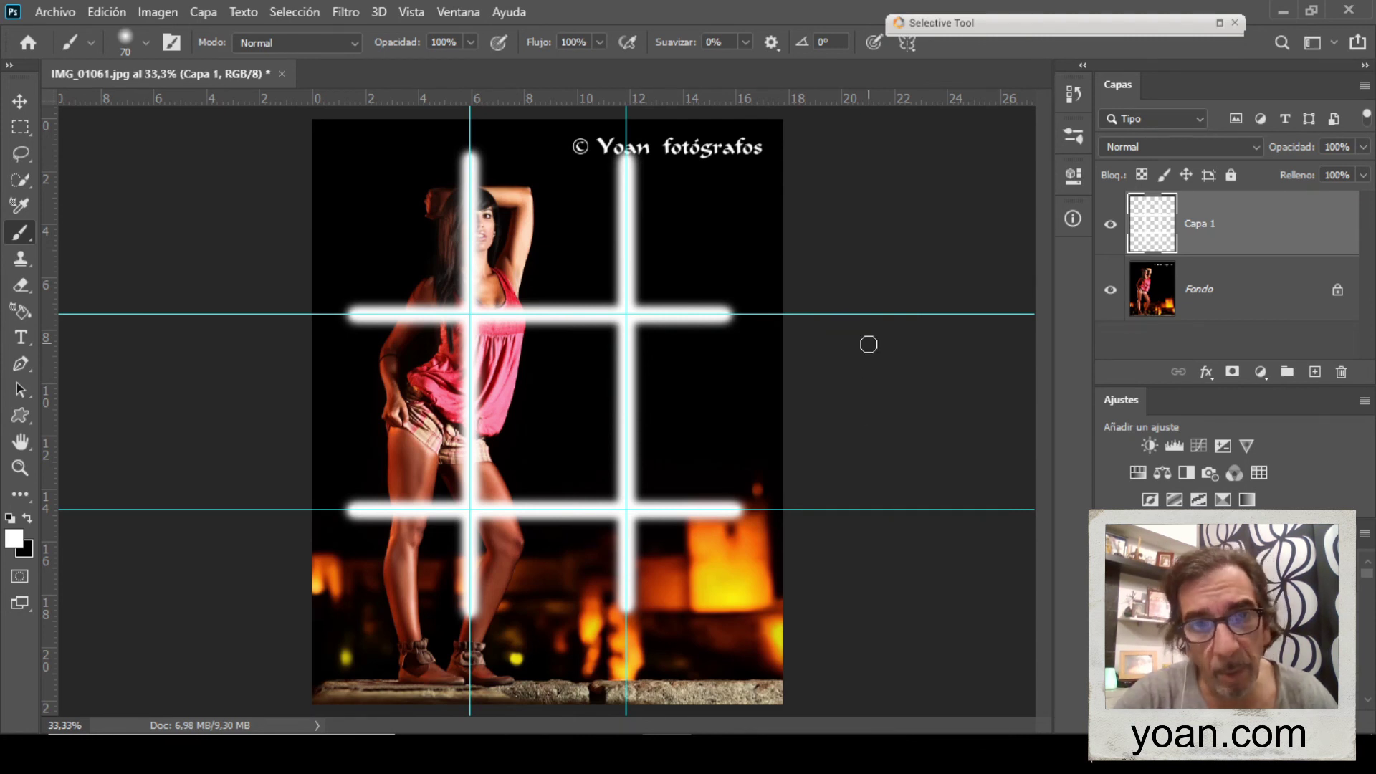
Hide the guides and lower the opacity of the painted thirds-line layer to 20%
key(ctrl+semicolon)
key(ctrl+semicolon)
key(ctrl+semicolon)
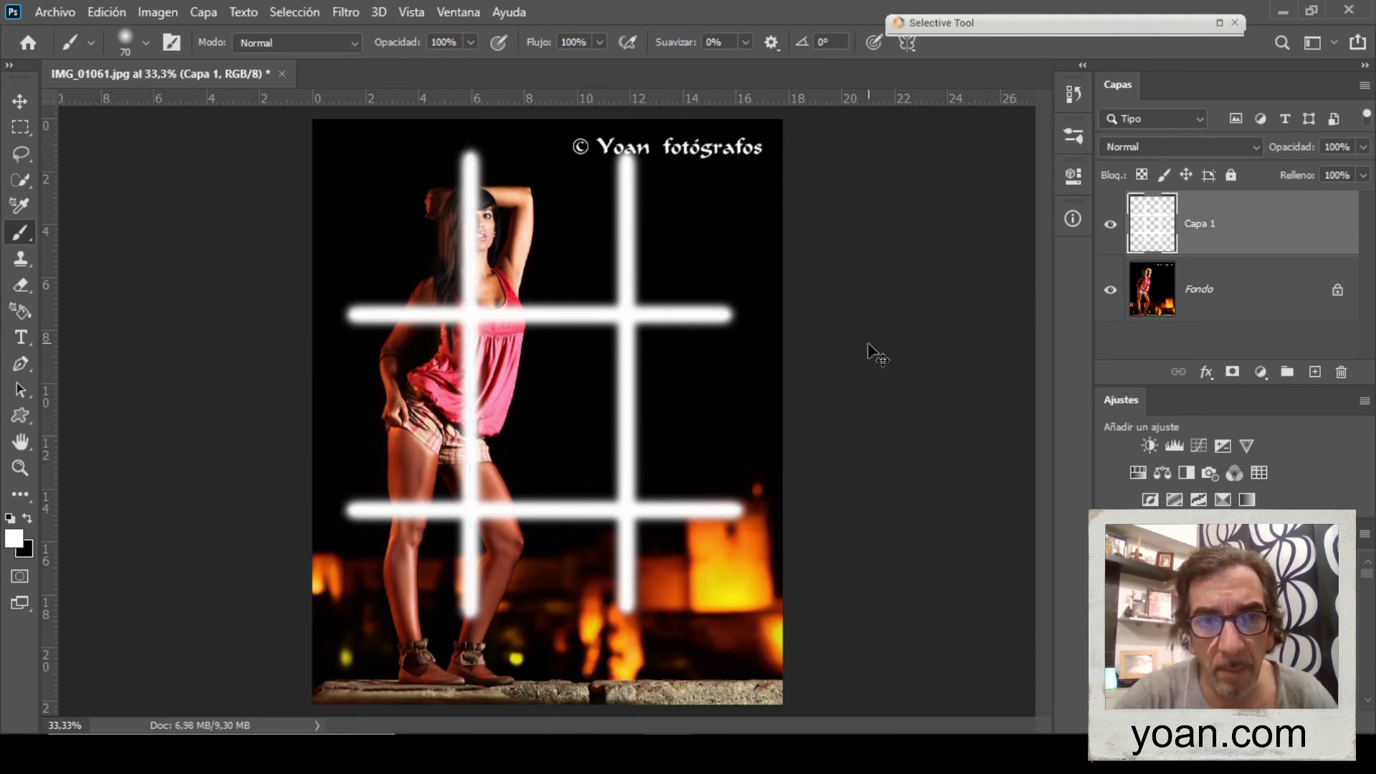
key(ctrl+semicolon)
key(ctrl+semicolon)
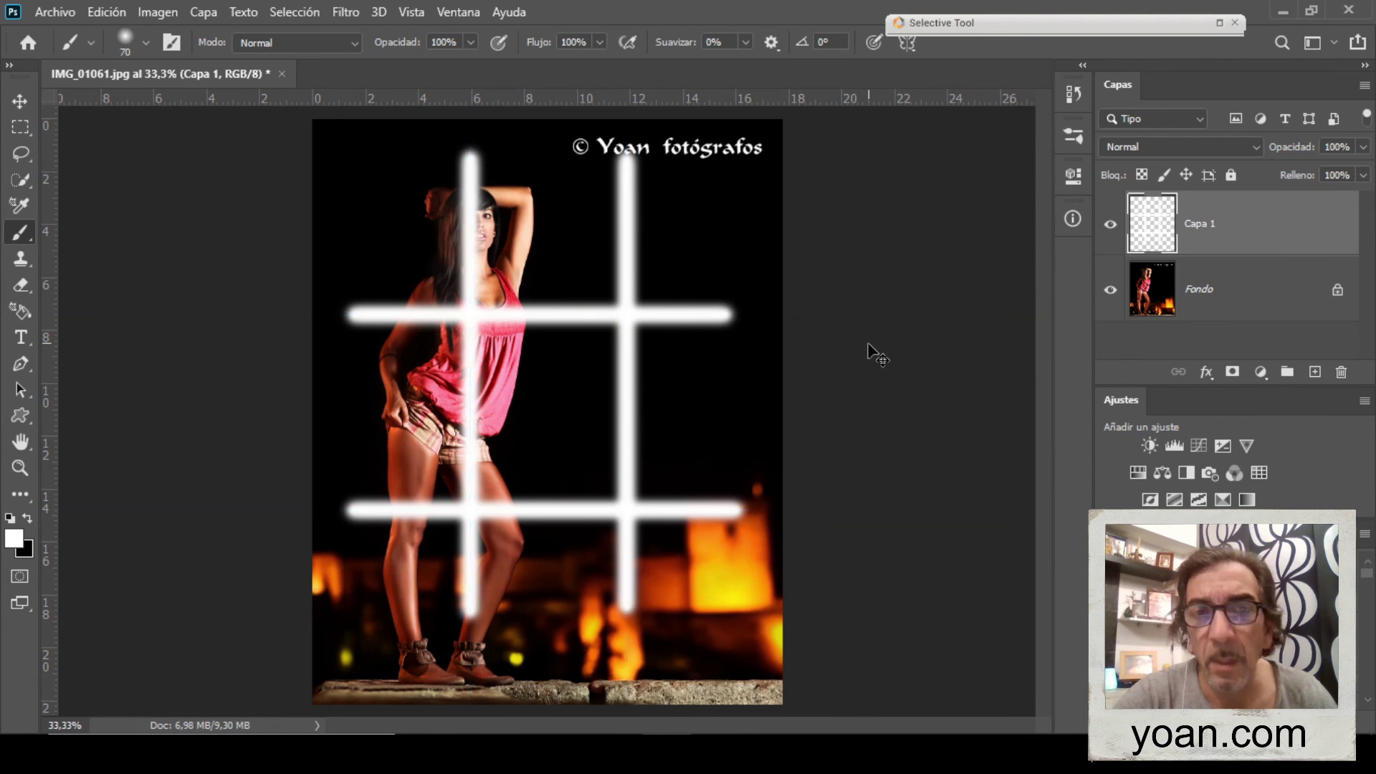
mouse_move(1297, 152)
mouse_down()
mouse_move(1281, 153)
mouse_move(1297, 157)
mouse_up()
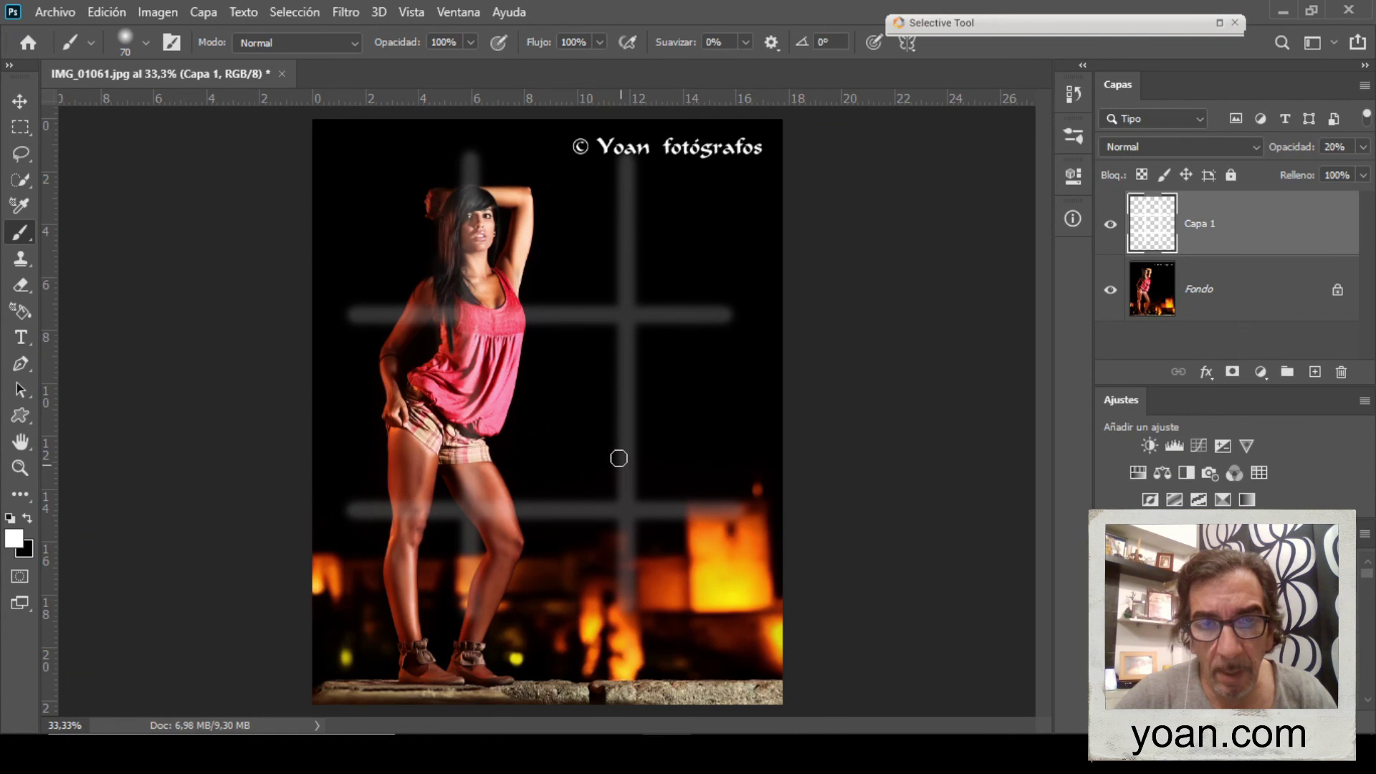
Paint a loop around the woman's head and torso and a wavy line down the dark area beside her
mouse_move(440, 197)
mouse_down()
mouse_move(595, 258)
mouse_move(450, 192)
mouse_up()
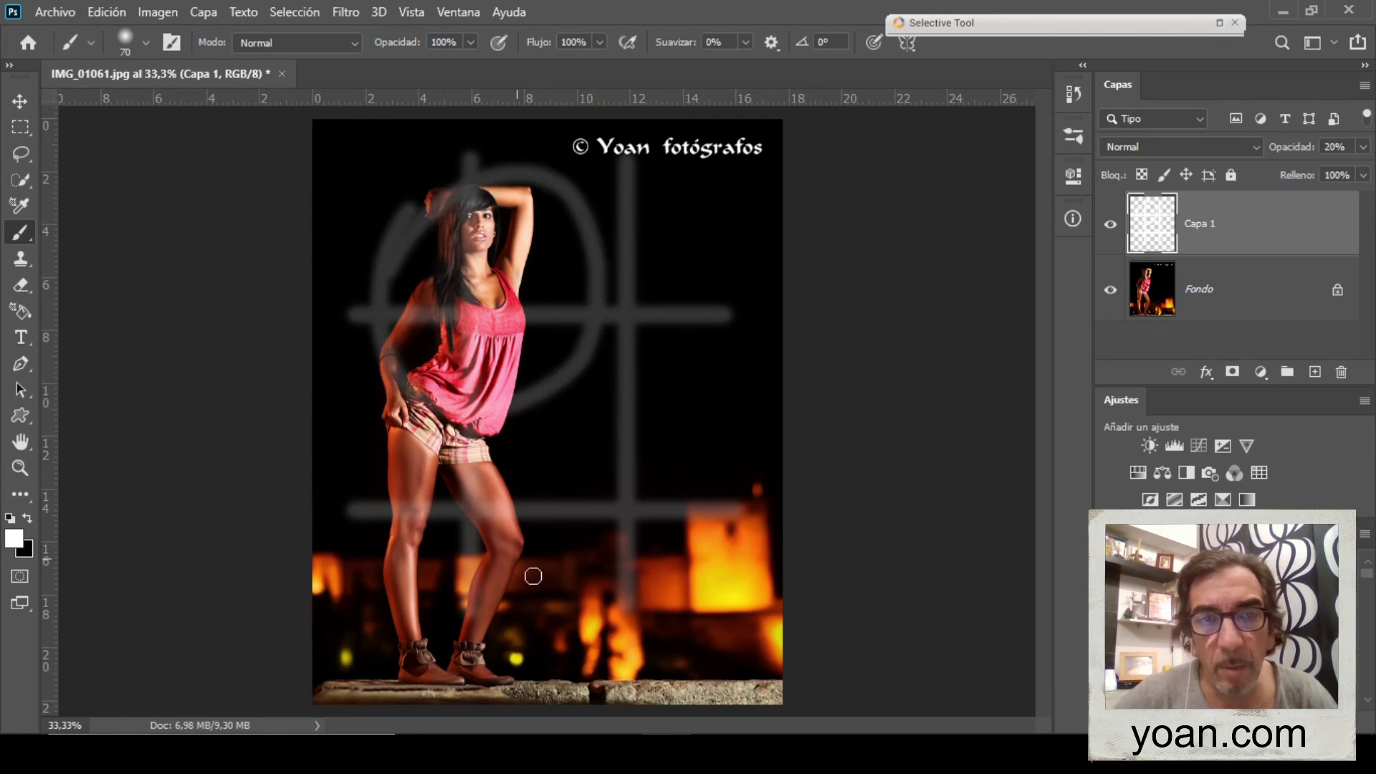
mouse_move(745, 173)
mouse_down()
mouse_move(660, 265)
mouse_move(609, 388)
mouse_move(686, 526)
mouse_move(688, 648)
mouse_up()
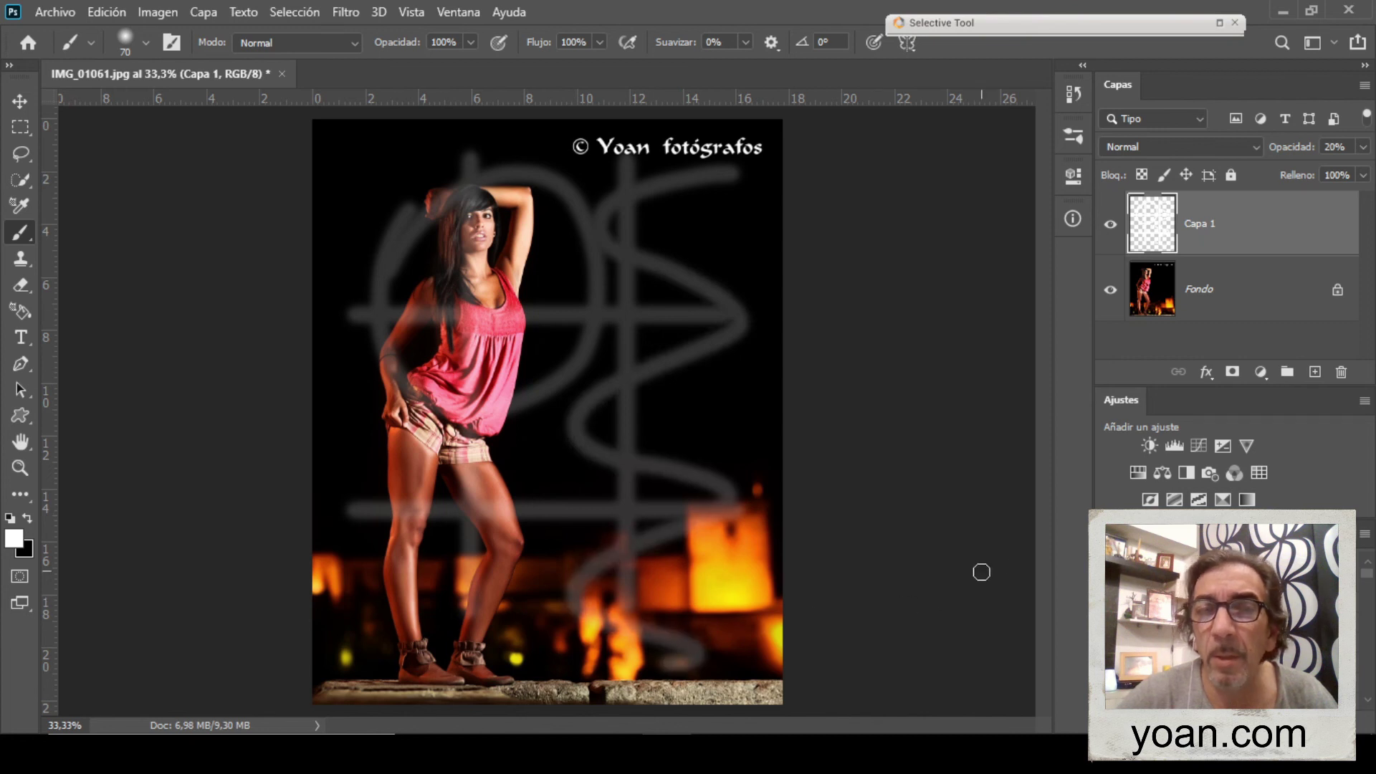